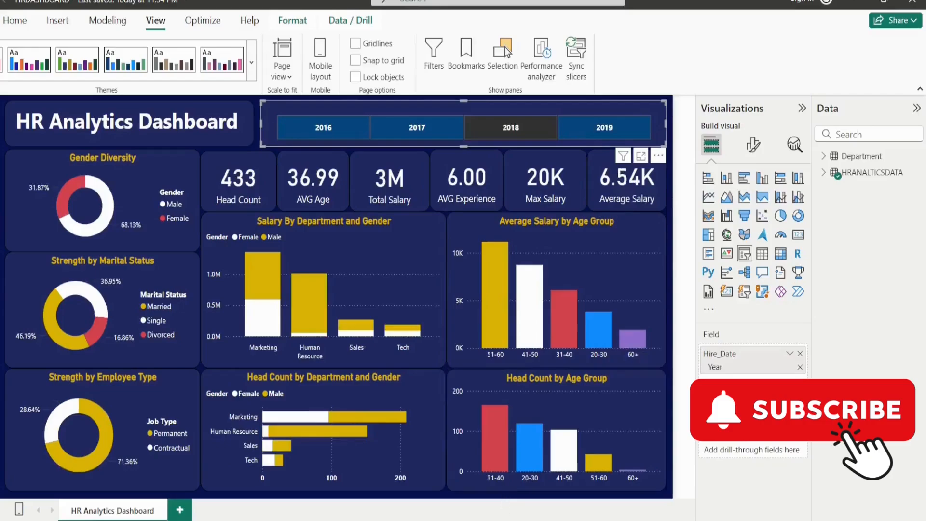
Step: Open the POWER-BI repository on GitHub in the browser, copy its HTTPS clone URL, and download the repository as a ZIP
{"action": "left_click", "coordinate": [498, 520]}
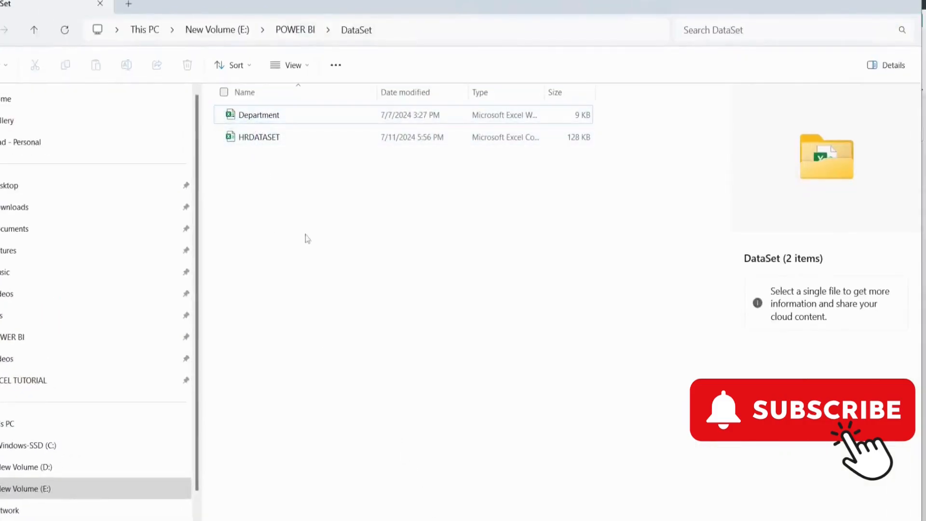
{"action": "left_click", "coordinate": [502, 520]}
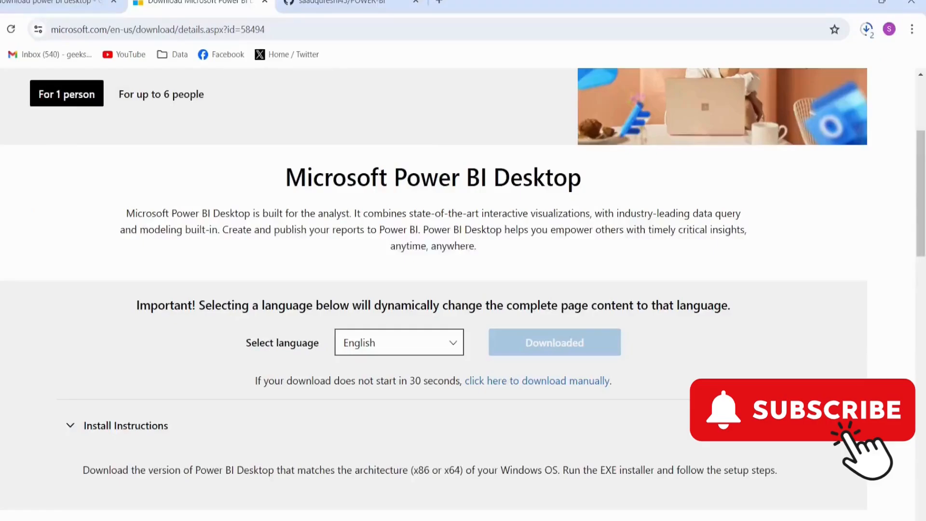
{"action": "left_click", "coordinate": [338, 2]}
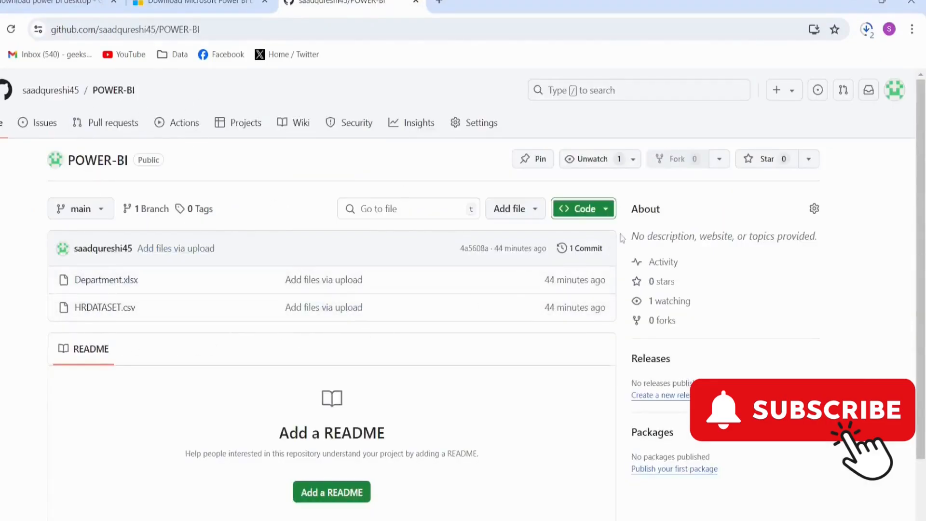
{"action": "left_click", "coordinate": [597, 211]}
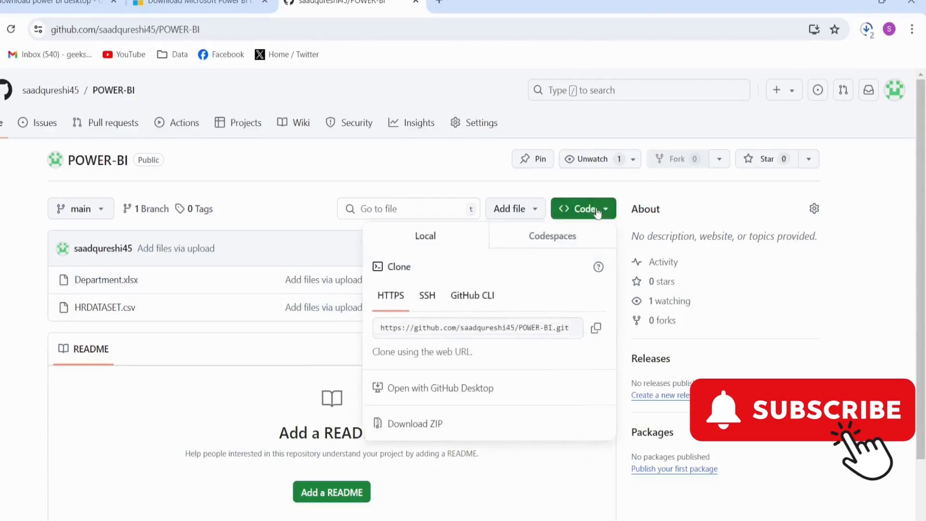
{"action": "left_click", "coordinate": [596, 329]}
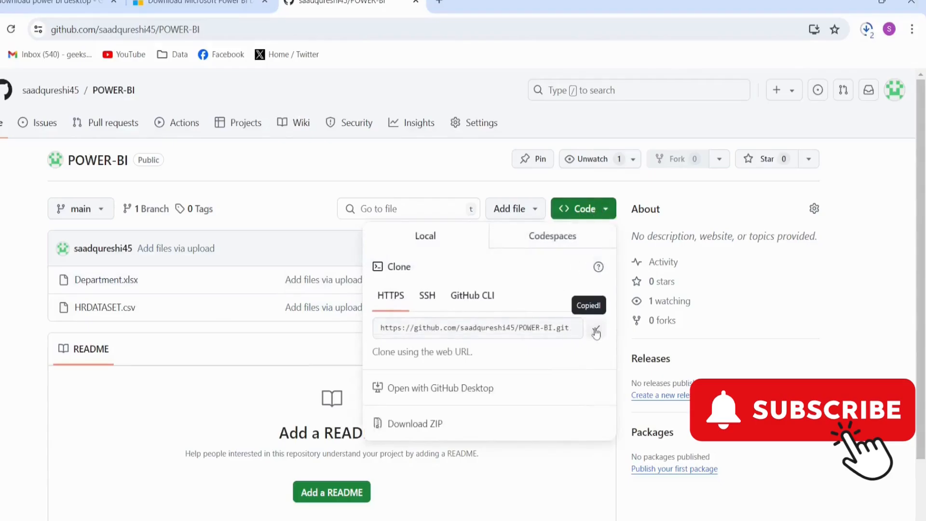
{"action": "left_click", "coordinate": [412, 430]}
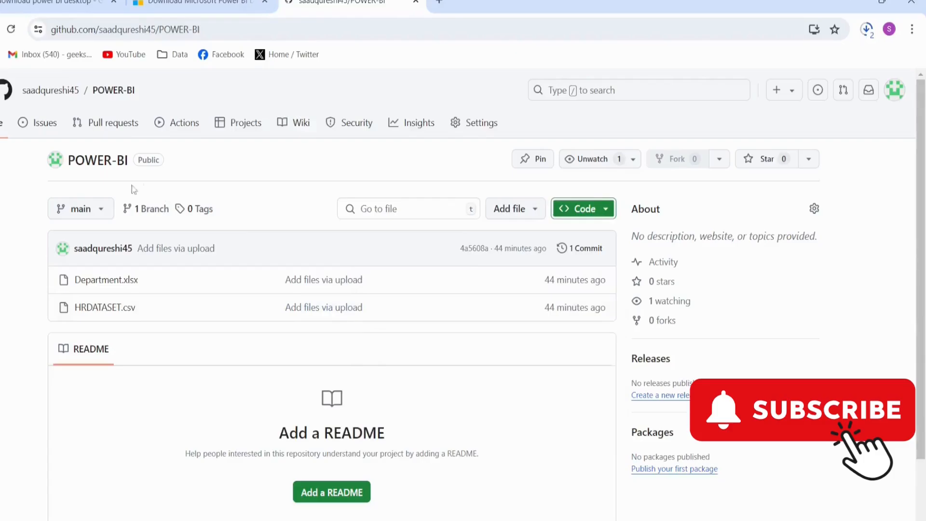
Step: Open the downloaded POWER-BI-main.zip and view the dataset files in its POWER-BI-main folder
{"action": "left_click", "coordinate": [867, 30]}
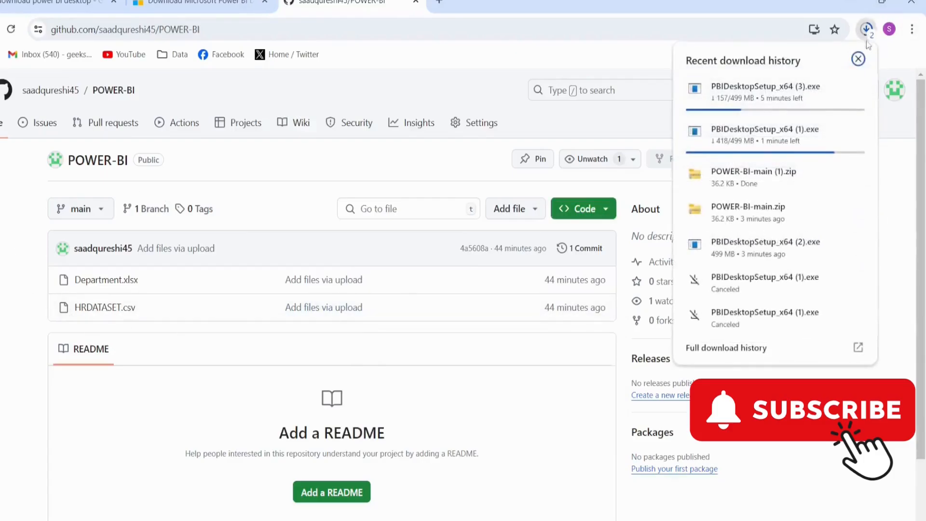
{"action": "left_click", "coordinate": [748, 213]}
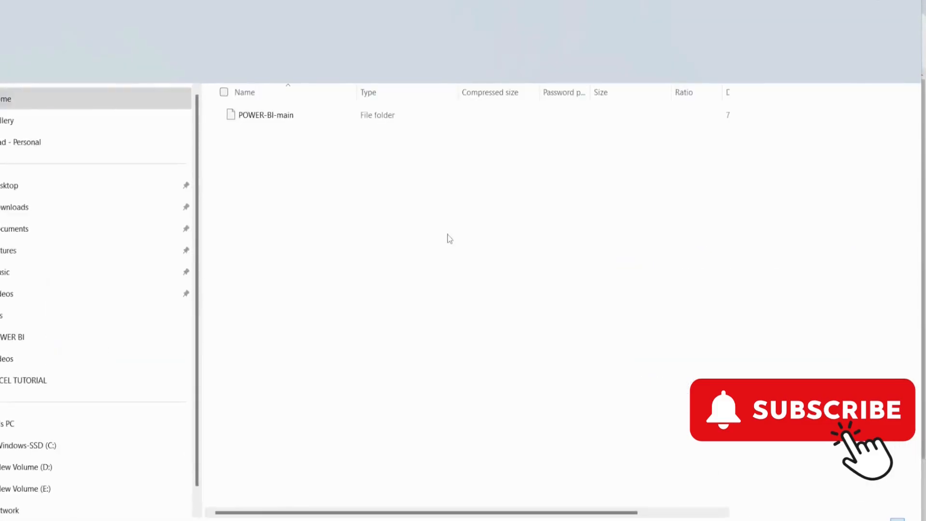
{"action": "double_click", "coordinate": [277, 117]}
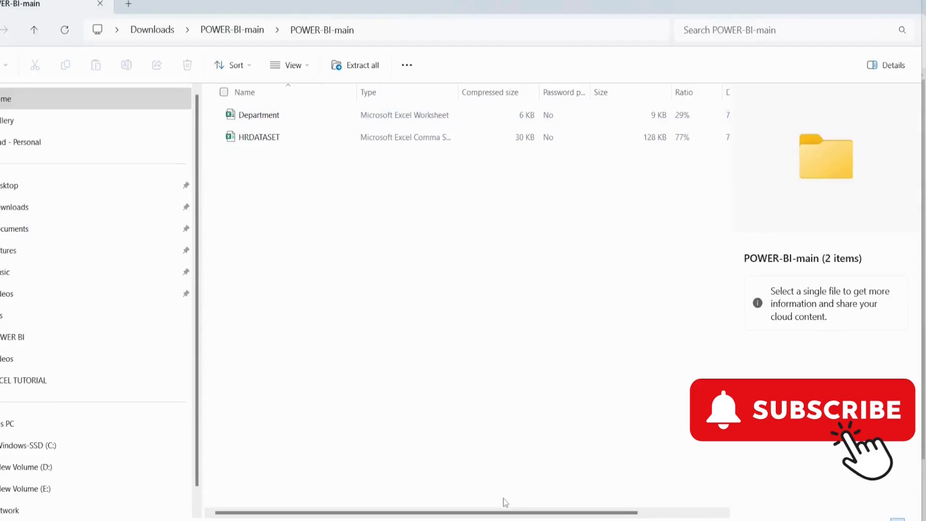
Step: Return to the browser and open Microsoft's official Power BI Desktop download page from the Google results in a new tab
{"action": "left_click", "coordinate": [506, 520]}
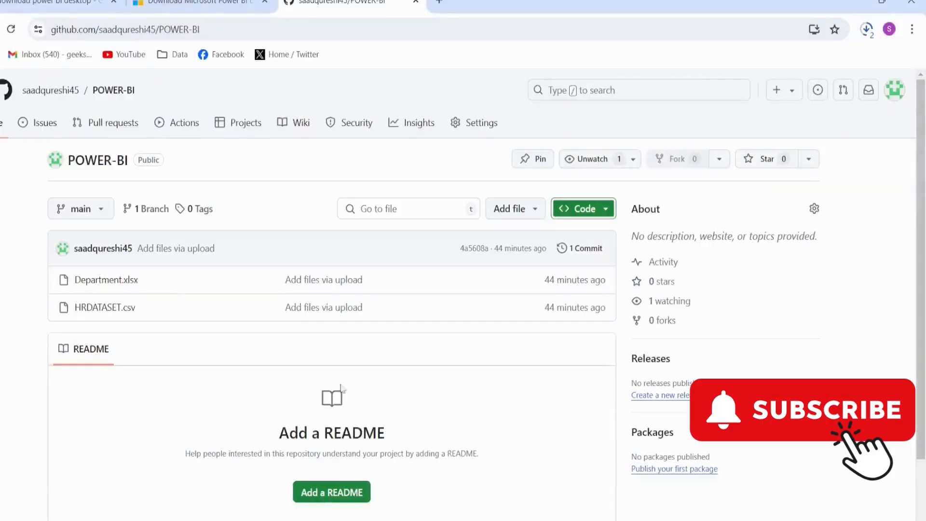
{"action": "left_click", "coordinate": [73, 4]}
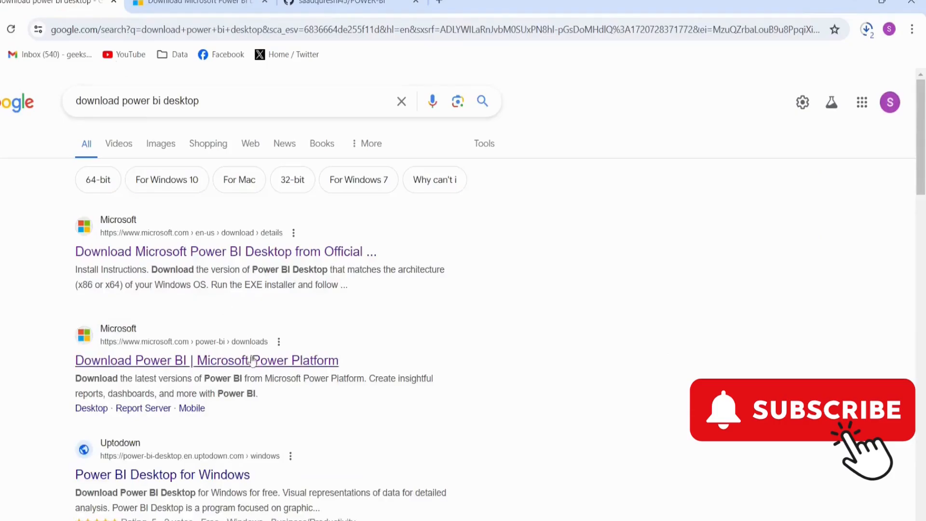
{"action": "right_click", "coordinate": [193, 259]}
{"action": "left_click", "coordinate": [207, 270]}
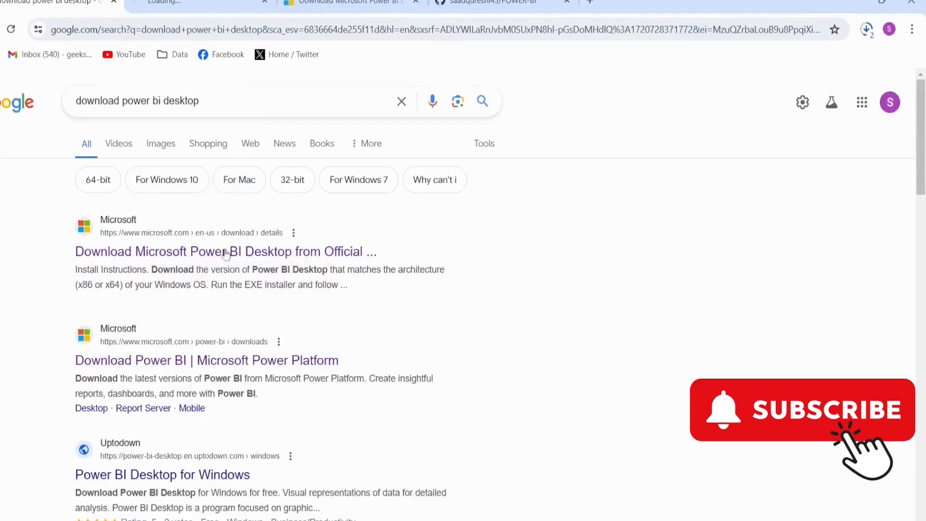
{"action": "left_click", "coordinate": [169, 4]}
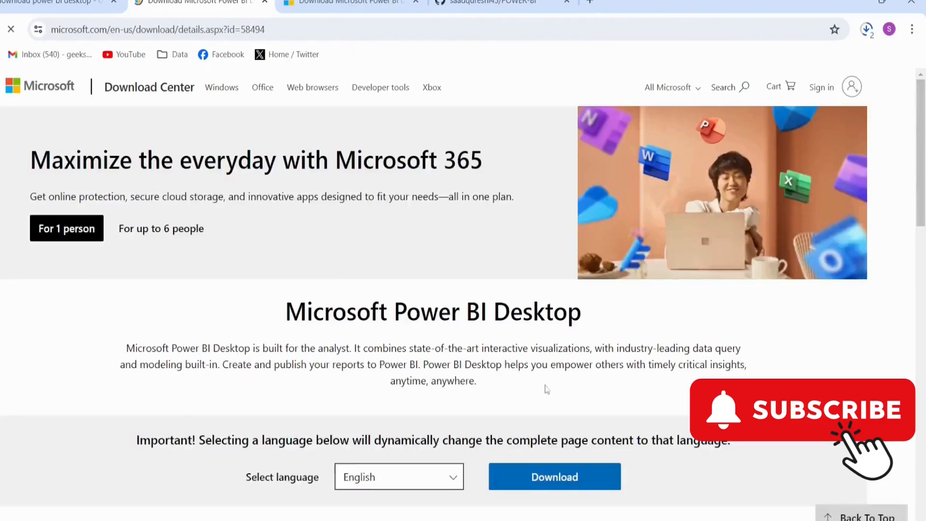
Step: Download the 64-bit Power BI Desktop installer PBIDesktopSetup_x64.exe and check it in the recent download history
{"action": "scroll", "coordinate": [434, 424], "scroll_direction": "down", "scroll_amount": 1}
{"action": "scroll", "coordinate": [399, 436], "scroll_direction": "down", "scroll_amount": 1}
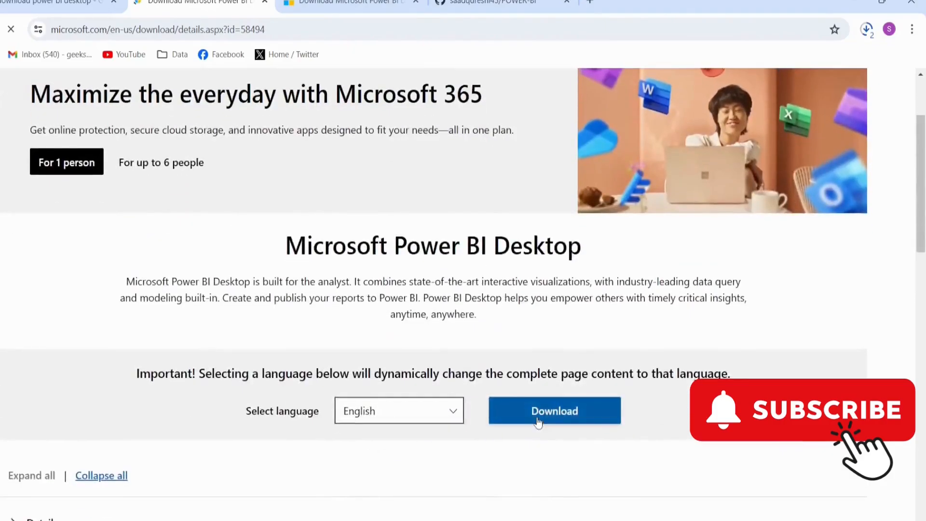
{"action": "left_click", "coordinate": [515, 421]}
{"action": "left_click", "coordinate": [193, 309]}
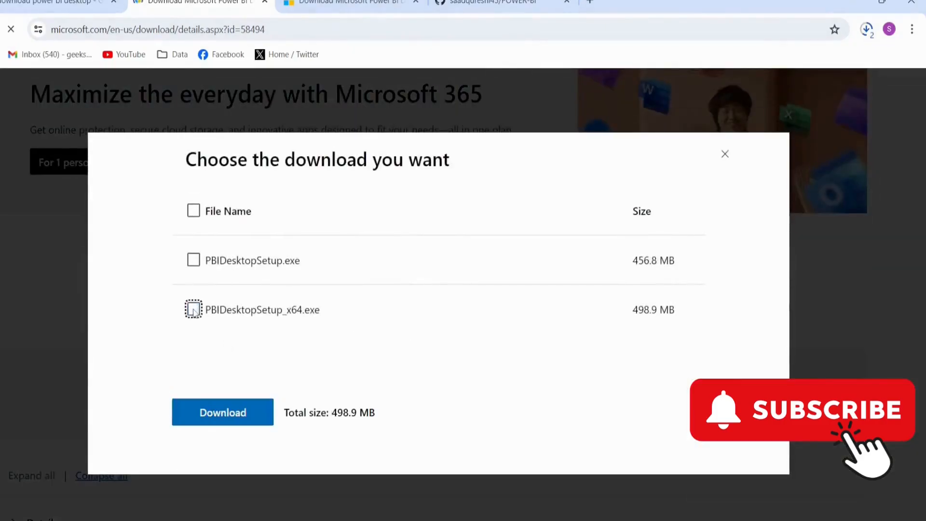
{"action": "left_click", "coordinate": [218, 418]}
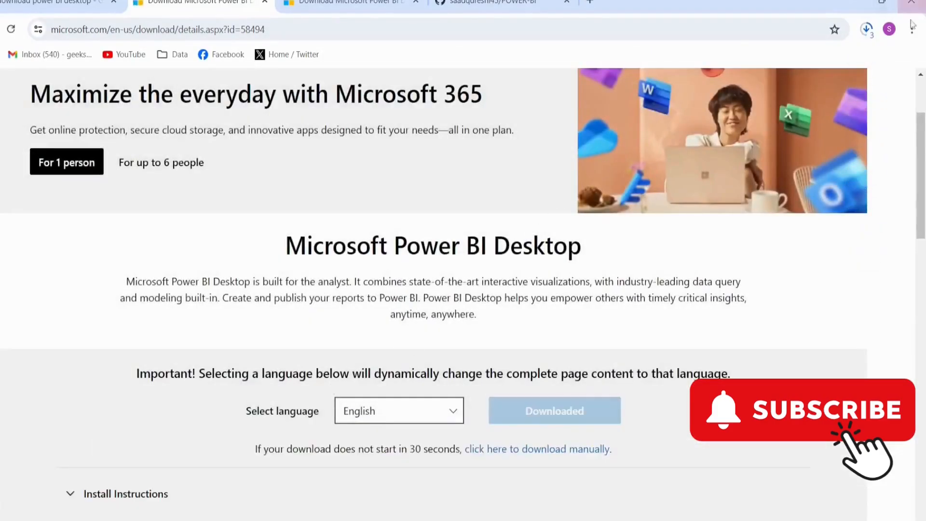
{"action": "left_click", "coordinate": [867, 30]}
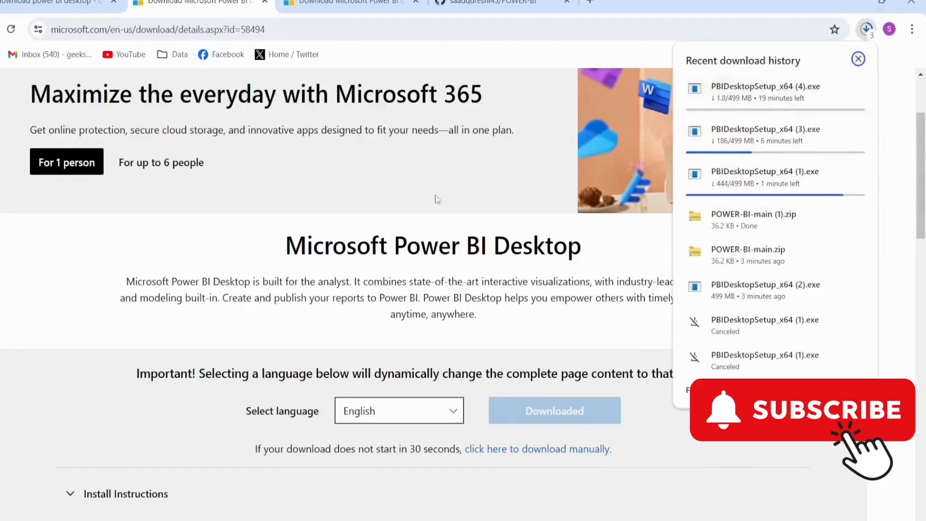
{"action": "left_click", "coordinate": [468, 189]}
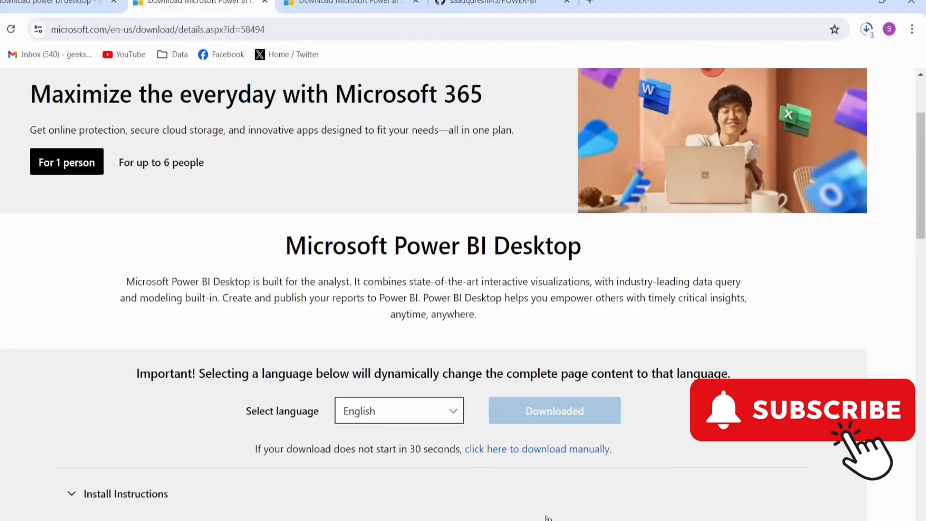
Step: Switch to Power BI Desktop to view the finished HR Analytics Dashboard and deselect its year slicer
{"action": "mouse_move", "coordinate": [496, 520]}
{"action": "left_click", "coordinate": [607, 520]}
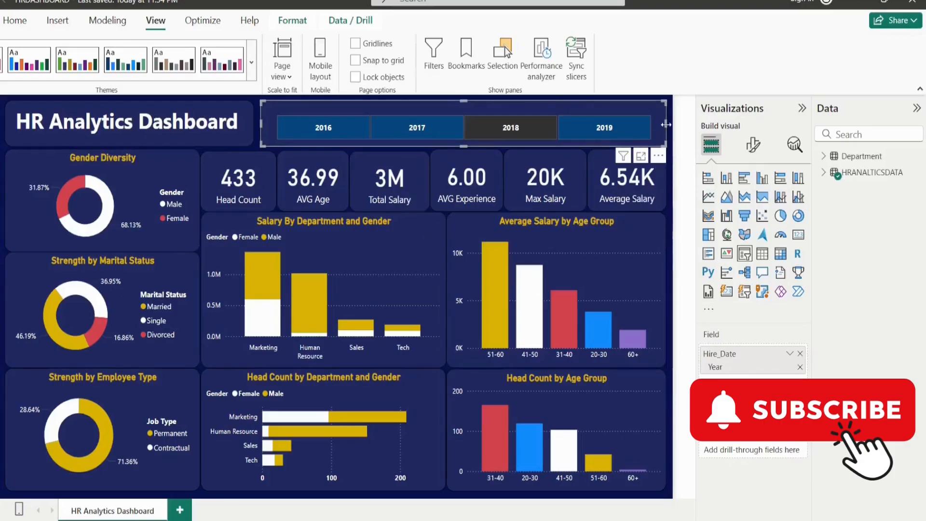
{"action": "left_click", "coordinate": [259, 121]}
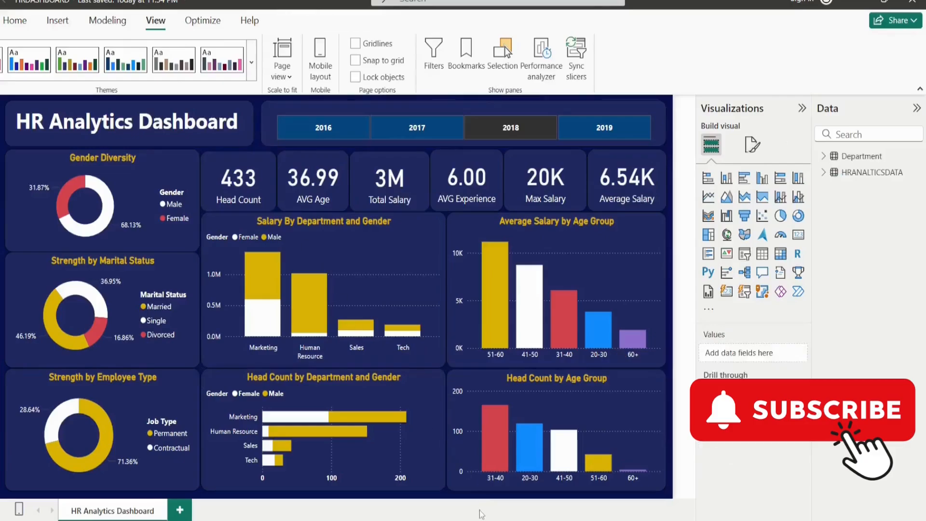
Step: Open the HRDATASET file from the POWER BI folder on drive E in Excel
{"action": "mouse_move", "coordinate": [495, 520]}
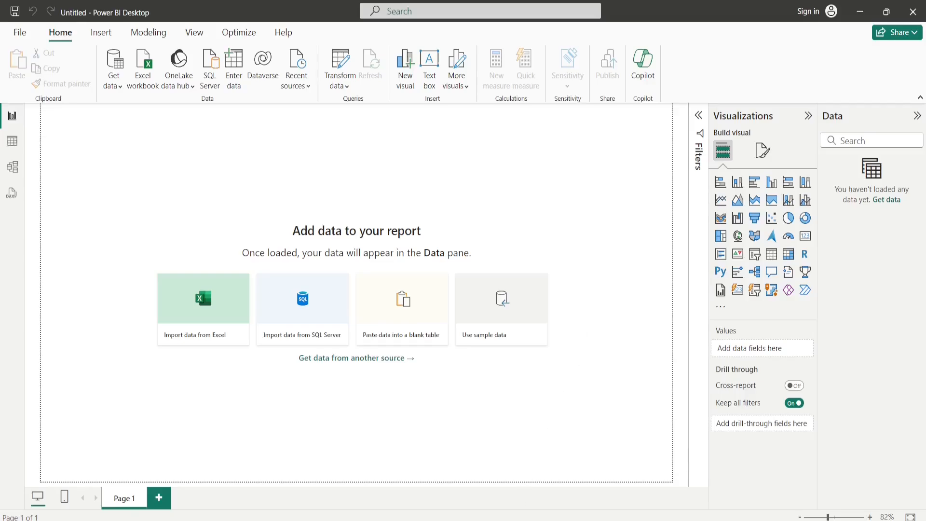
{"action": "left_click", "coordinate": [497, 520]}
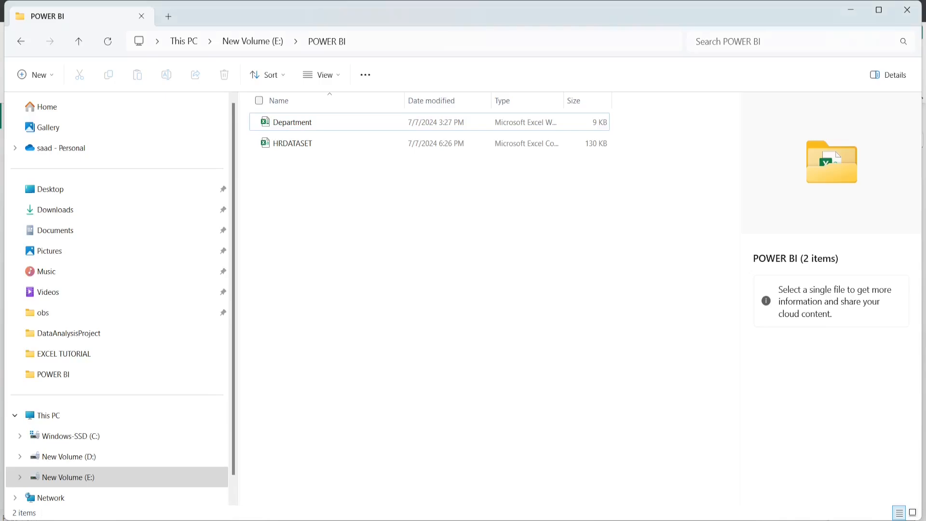
{"action": "double_click", "coordinate": [291, 149]}
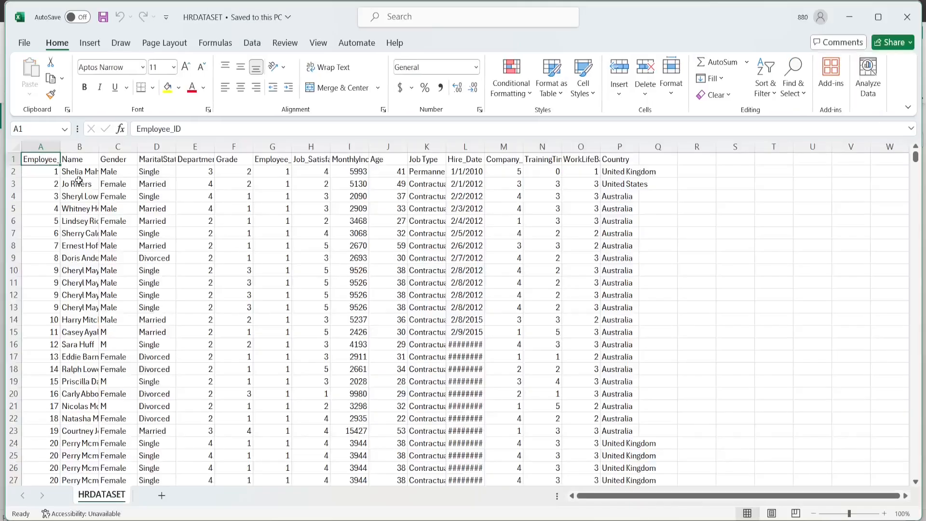
Step: Review the dataset's column headers, including Name, Gender, Department_ID and Hire_Date
{"action": "left_click", "coordinate": [75, 159]}
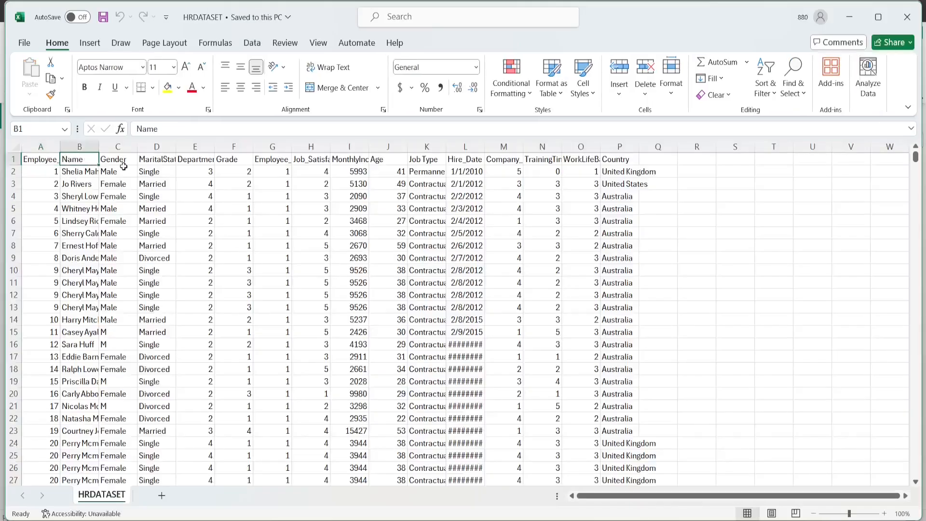
{"action": "left_click", "coordinate": [123, 161]}
{"action": "left_click", "coordinate": [200, 160]}
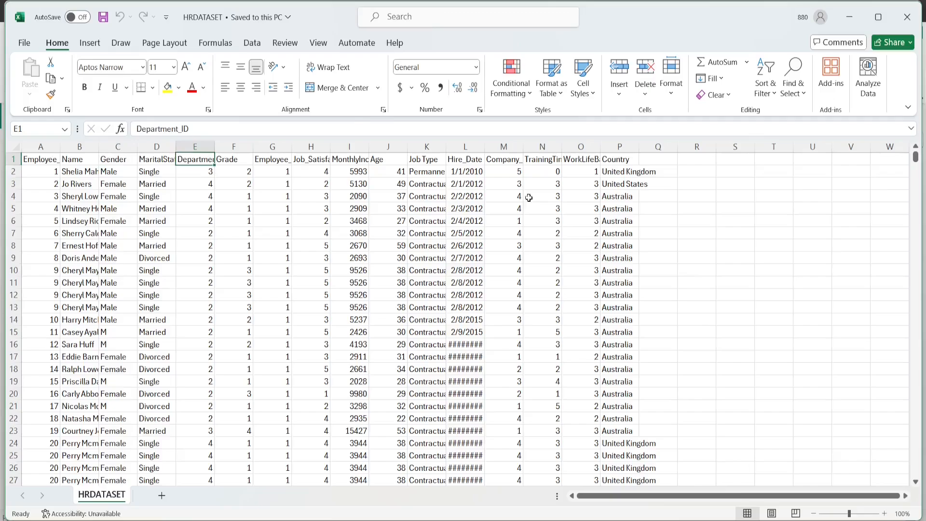
{"action": "left_click", "coordinate": [469, 159]}
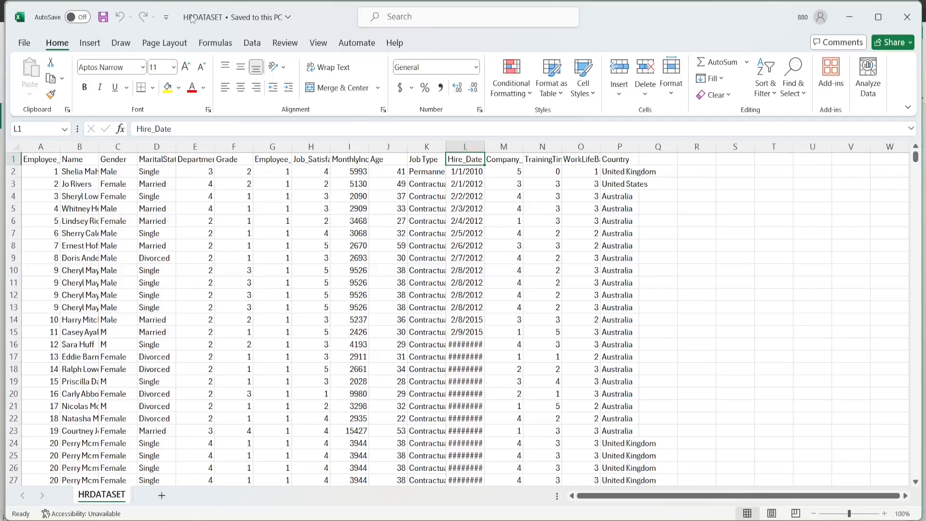
{"action": "left_click", "coordinate": [80, 160]}
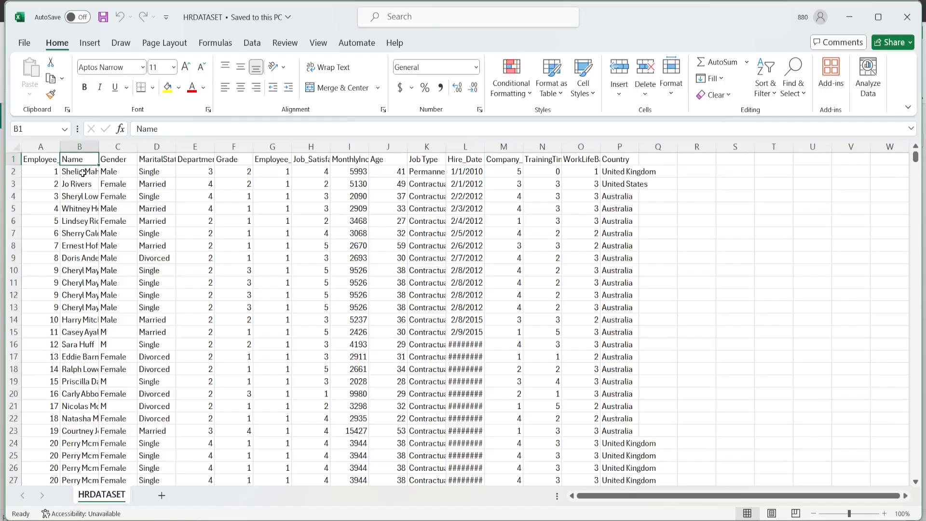
Step: Examine the Gender column down the rows, comparing how male and female entries are written
{"action": "left_click", "coordinate": [111, 160]}
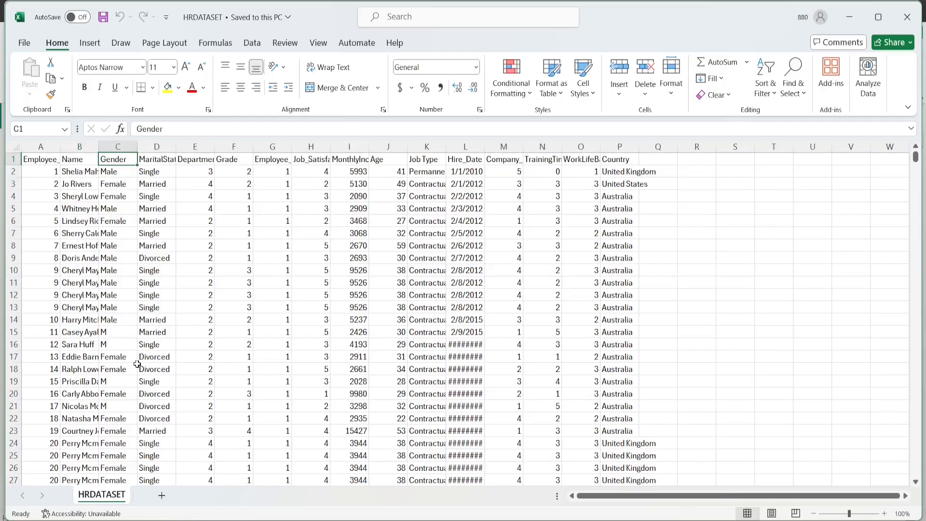
{"action": "left_click", "coordinate": [112, 332]}
{"action": "scroll", "coordinate": [188, 274], "scroll_direction": "down", "scroll_amount": 3}
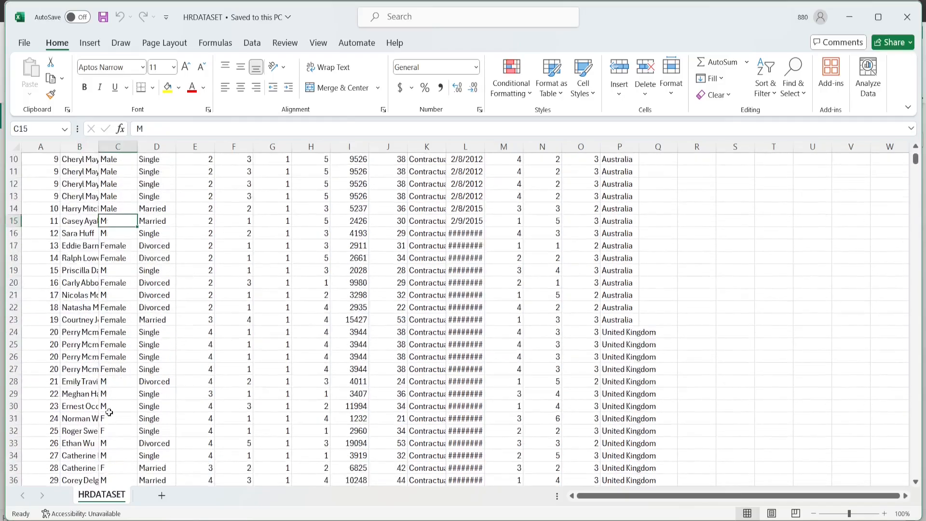
{"action": "left_click", "coordinate": [110, 381]}
{"action": "scroll", "coordinate": [112, 381], "scroll_direction": "up", "scroll_amount": 2}
{"action": "left_click", "coordinate": [108, 234]}
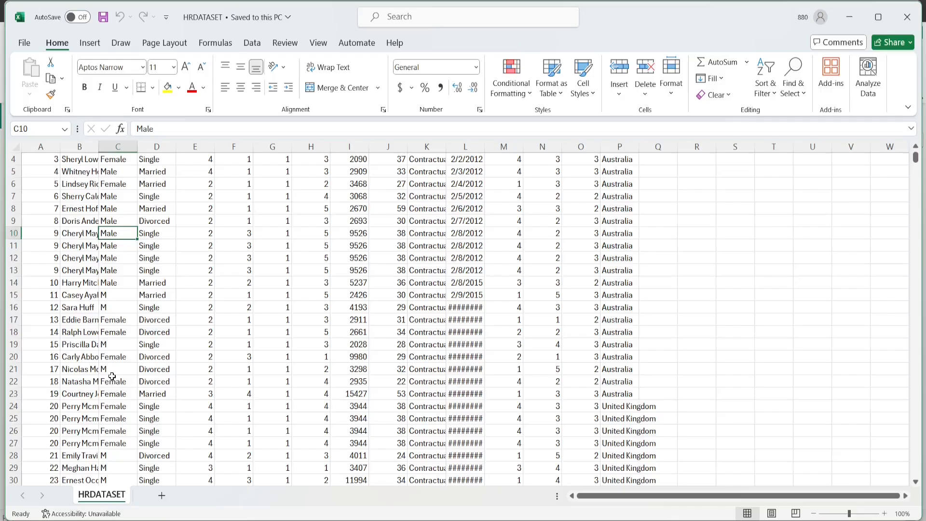
{"action": "scroll", "coordinate": [114, 386], "scroll_direction": "down", "scroll_amount": 3}
{"action": "scroll", "coordinate": [124, 370], "scroll_direction": "up", "scroll_amount": 3}
{"action": "key", "text": "Down"}
{"action": "key", "text": "Down"}
{"action": "key", "text": "Down"}
{"action": "key", "text": "Down"}
{"action": "key", "text": "Down"}
{"action": "scroll", "coordinate": [114, 302], "scroll_direction": "down", "scroll_amount": 2}
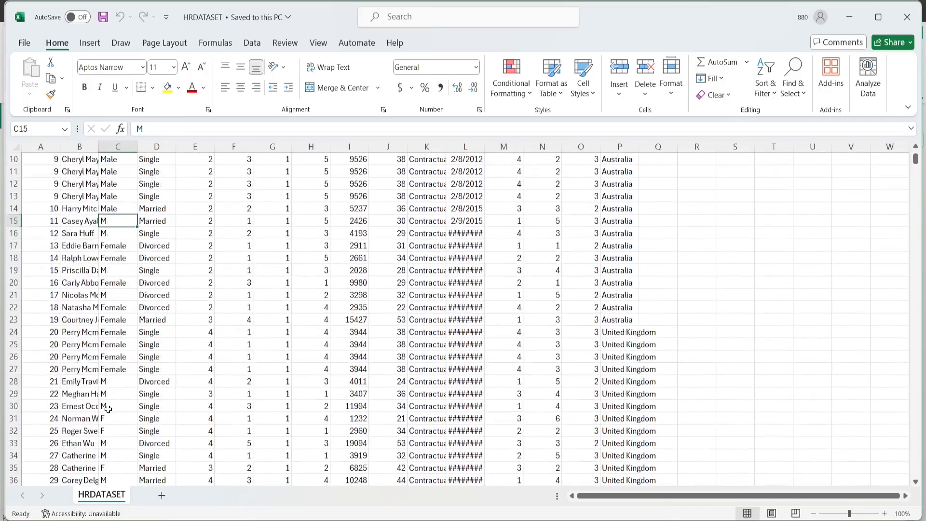
{"action": "left_click", "coordinate": [112, 427]}
{"action": "scroll", "coordinate": [209, 262], "scroll_direction": "up", "scroll_amount": 3}
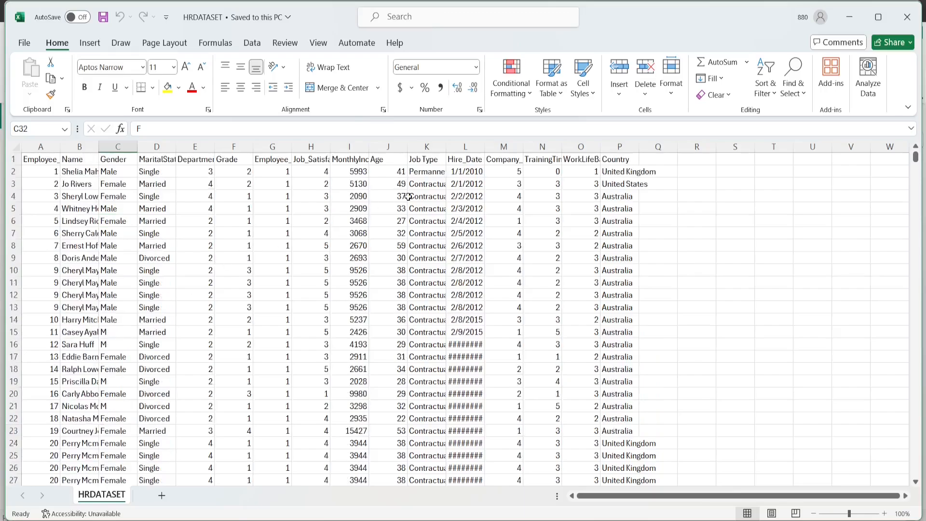
Step: Examine the Hire_Date column's header and the format of its date values
{"action": "left_click", "coordinate": [468, 159]}
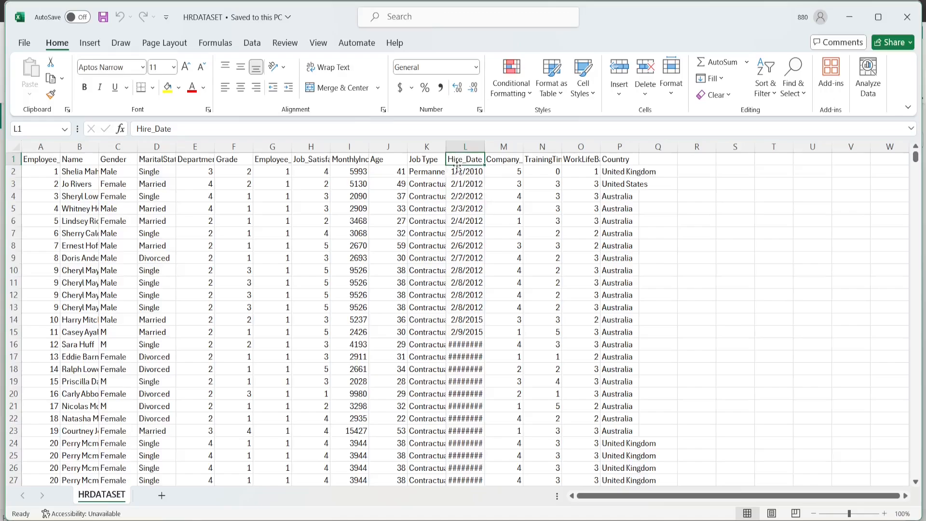
{"action": "left_click", "coordinate": [470, 185]}
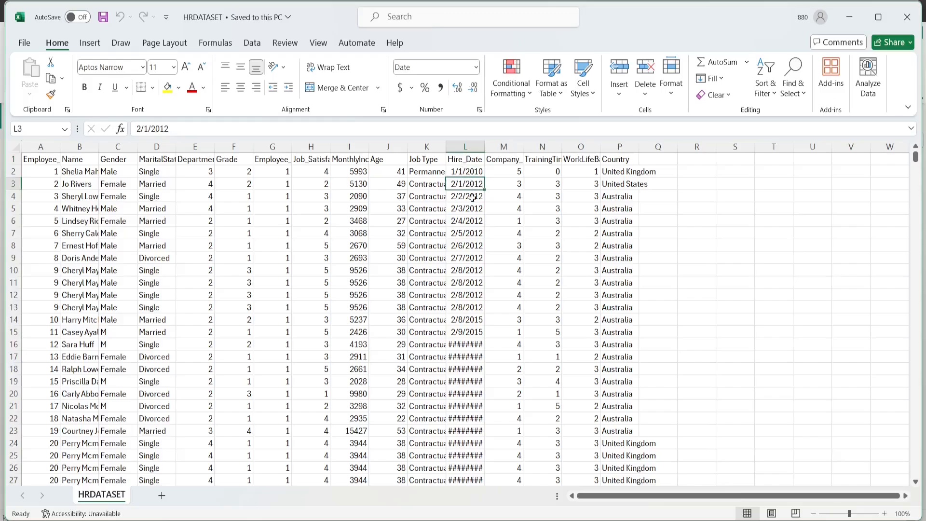
{"action": "left_click", "coordinate": [306, 235]}
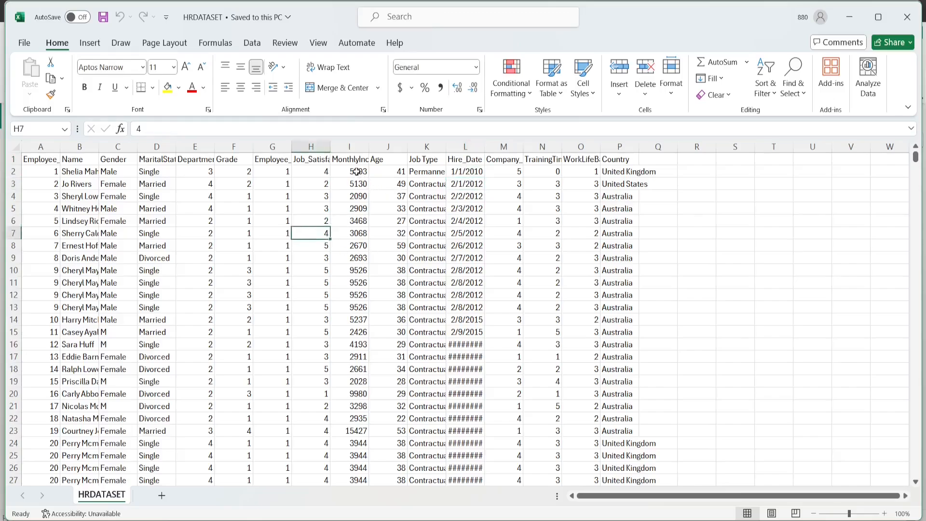
Step: Review the MonthlyIncome and Department_ID columns, widening the Department_ID column to fit its header
{"action": "left_click", "coordinate": [348, 159]}
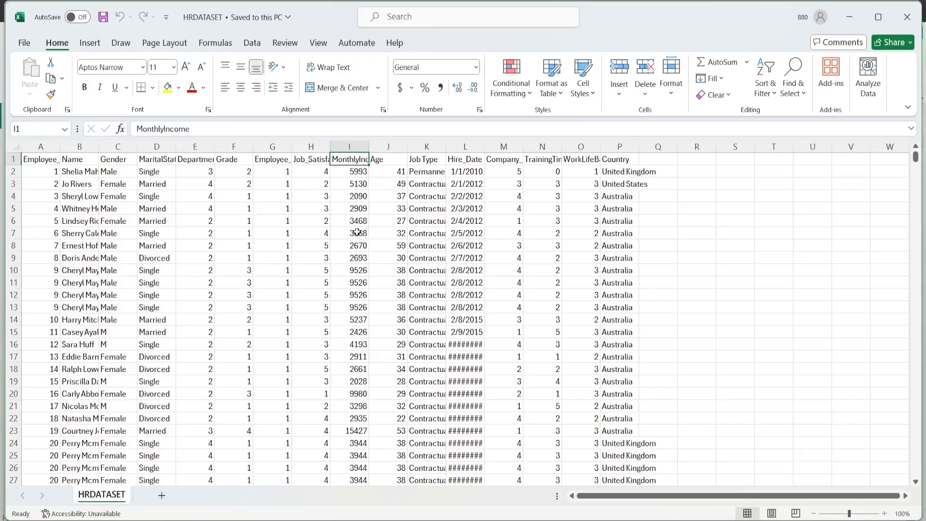
{"action": "double_click", "coordinate": [214, 147]}
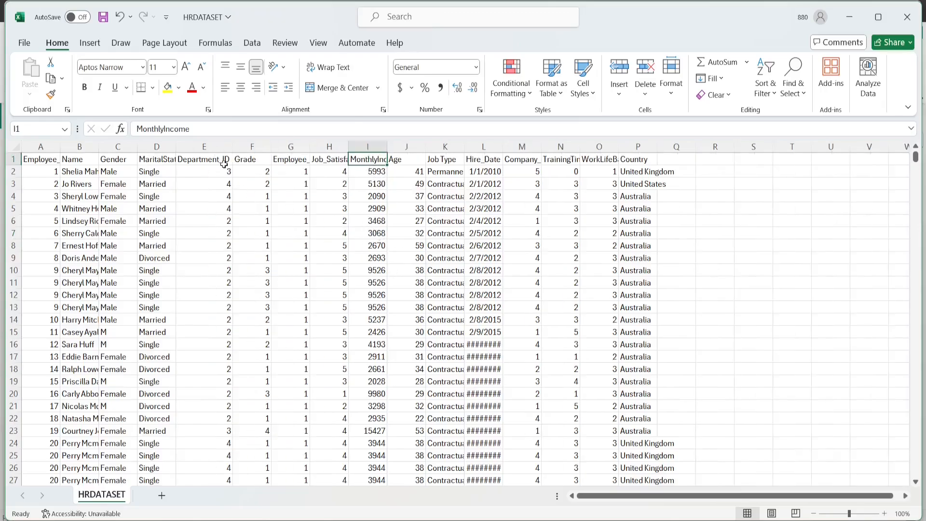
{"action": "left_click", "coordinate": [204, 160]}
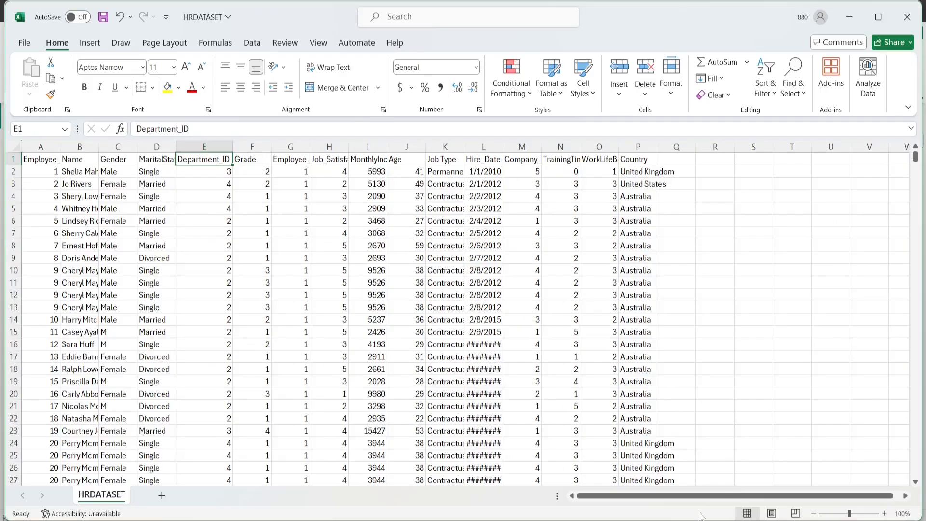
Step: Review the Department_Name column in the Department workbook from the POWER BI folder, and close the workbook
{"action": "key", "text": "alt+Tab"}
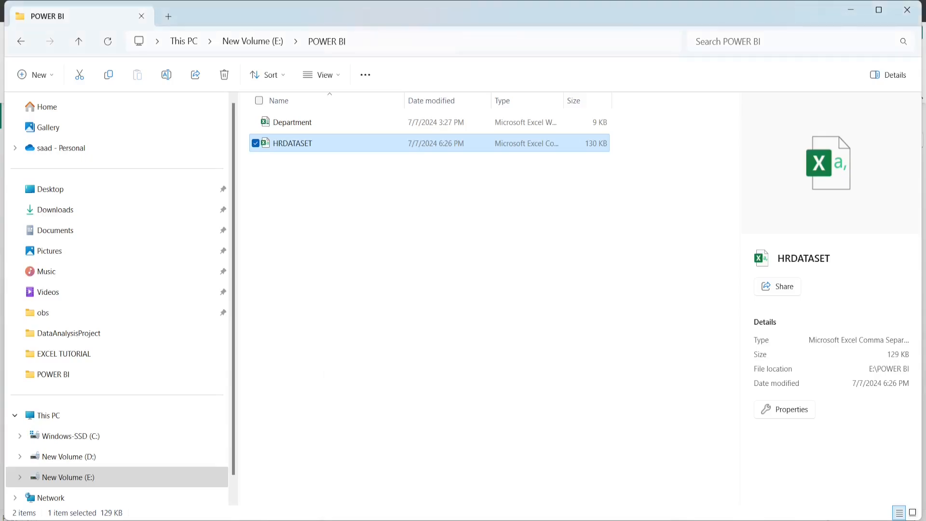
{"action": "double_click", "coordinate": [309, 119]}
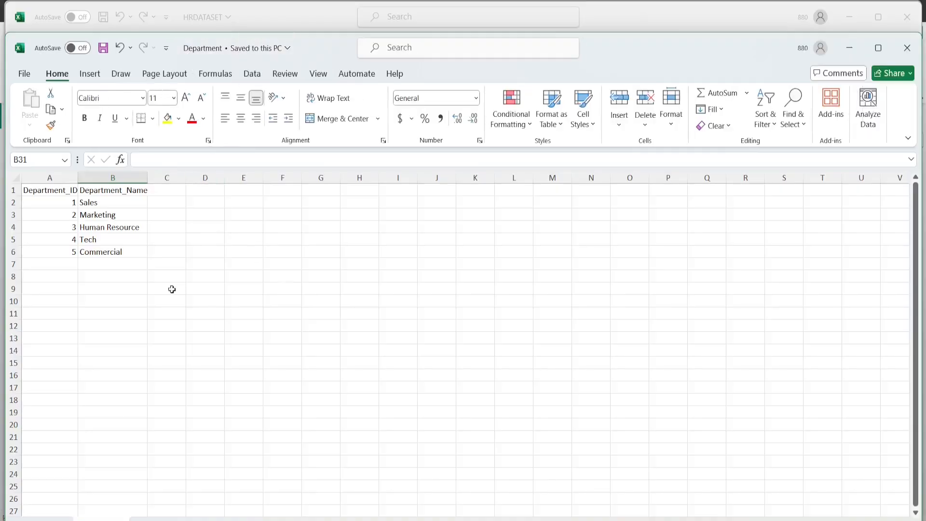
{"action": "left_click", "coordinate": [111, 190]}
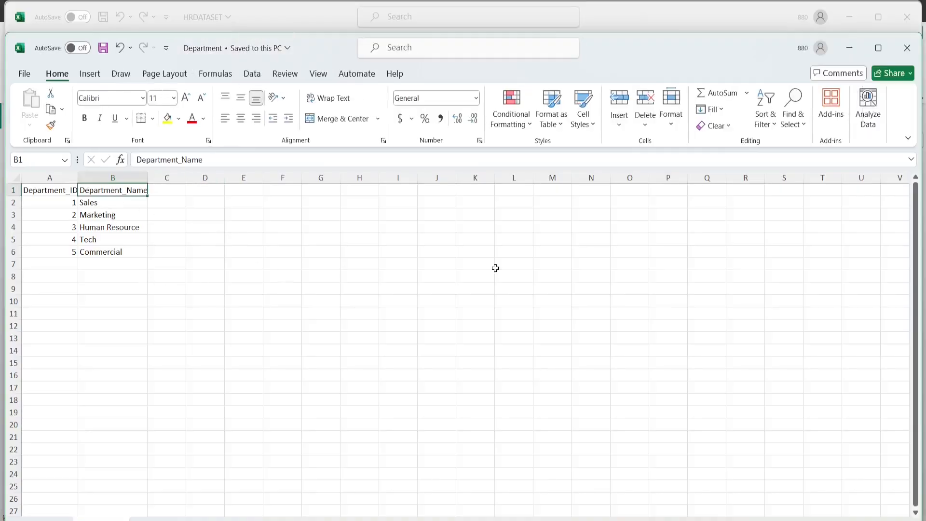
{"action": "left_click", "coordinate": [907, 49]}
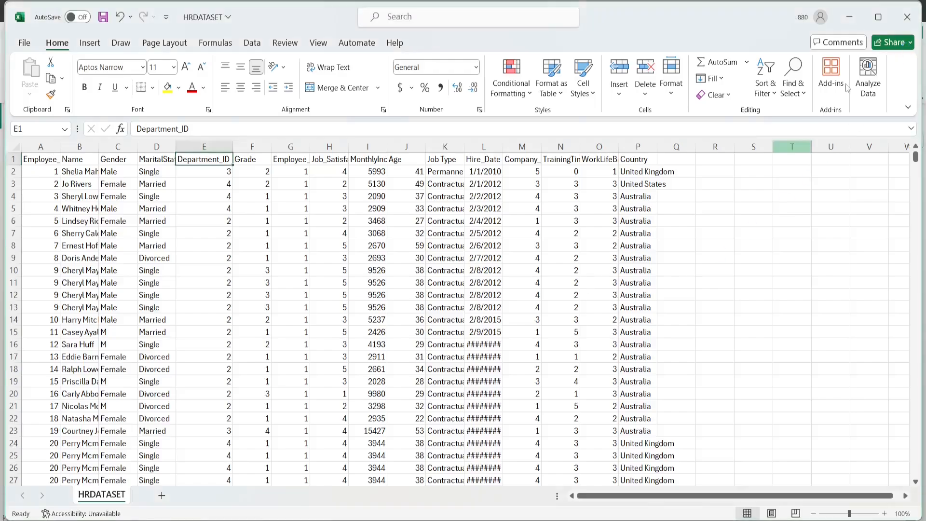
Step: Close the HRDATASET file without saving changes and switch to Power BI Desktop
{"action": "left_click", "coordinate": [908, 16]}
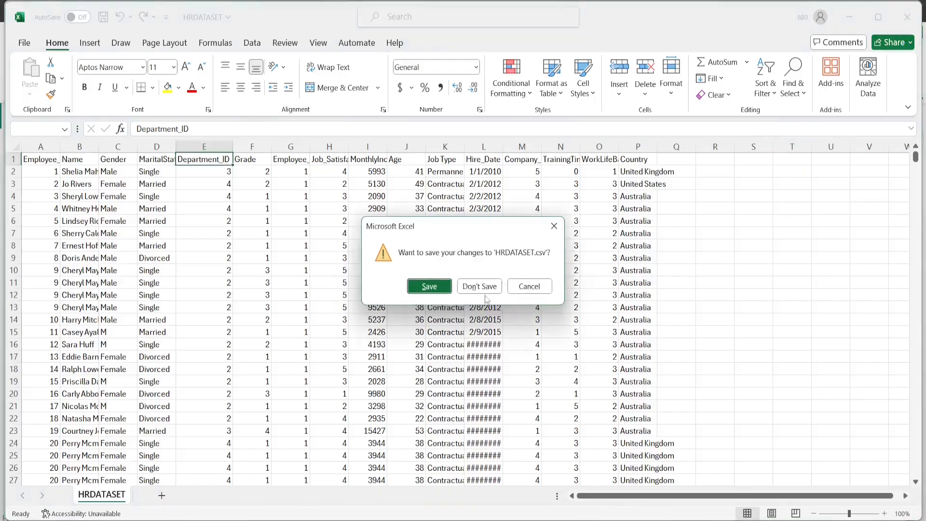
{"action": "left_click", "coordinate": [499, 286]}
{"action": "key", "text": "alt+Tab"}
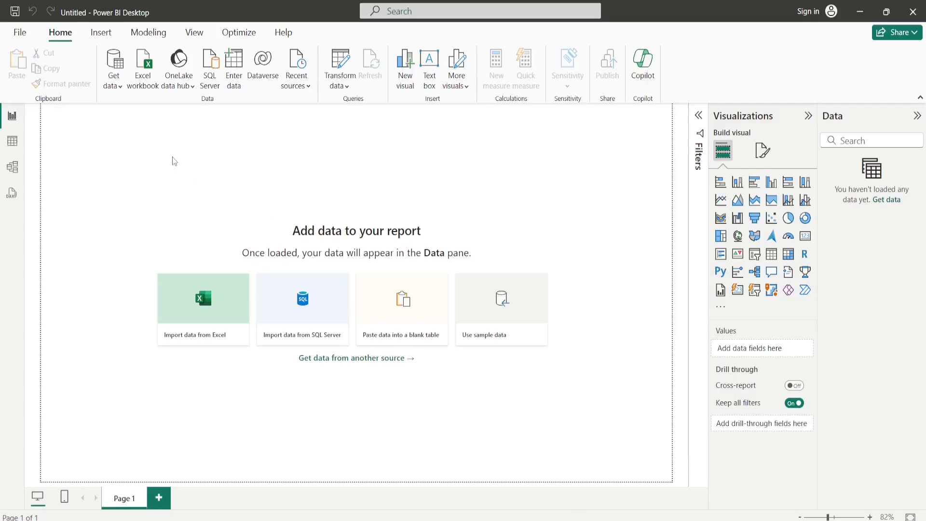
Step: Import HRDATASET.csv from the POWER BI folder, showing all file types, and open it for transformation in Power Query Editor
{"action": "left_click", "coordinate": [117, 87]}
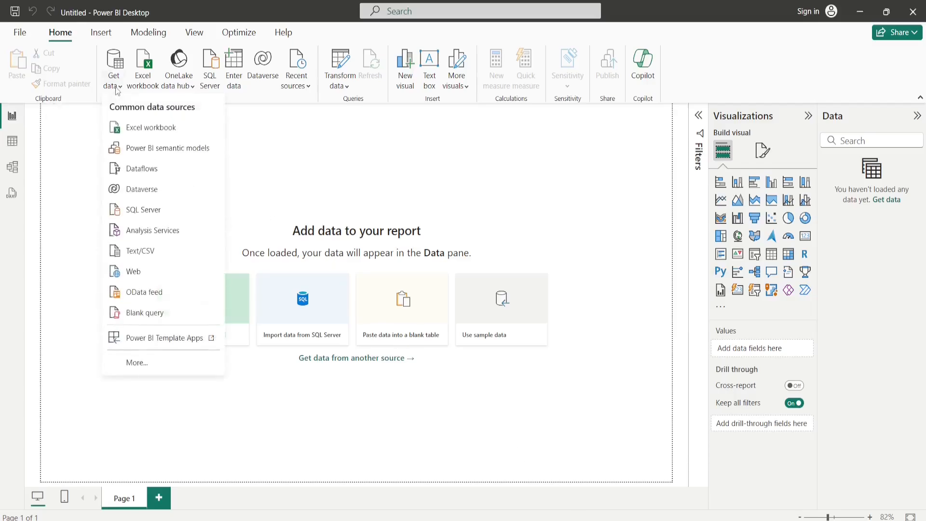
{"action": "left_click", "coordinate": [147, 130]}
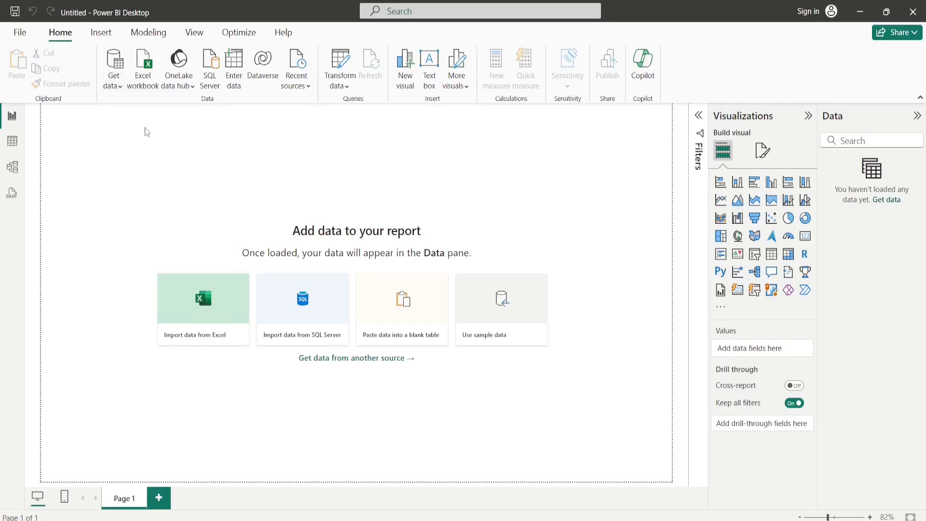
{"action": "left_click", "coordinate": [367, 268]}
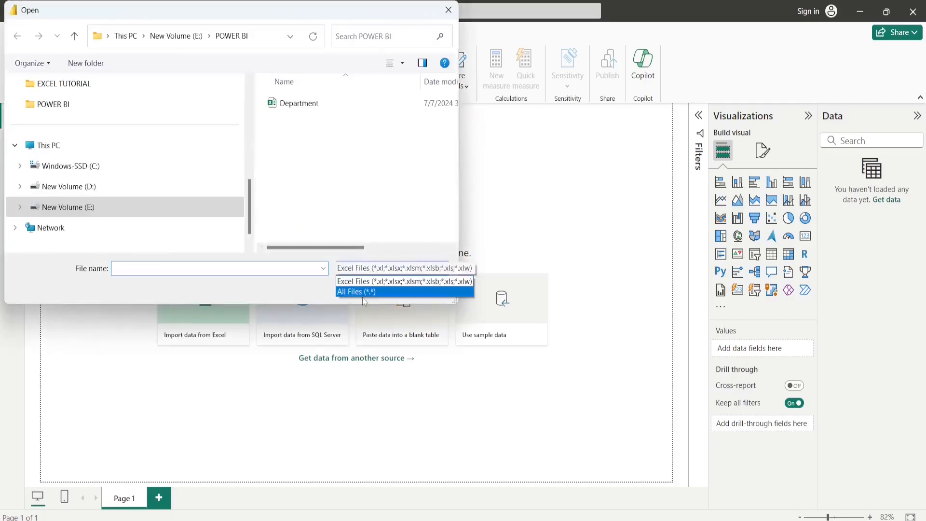
{"action": "left_click", "coordinate": [363, 292]}
{"action": "double_click", "coordinate": [309, 124]}
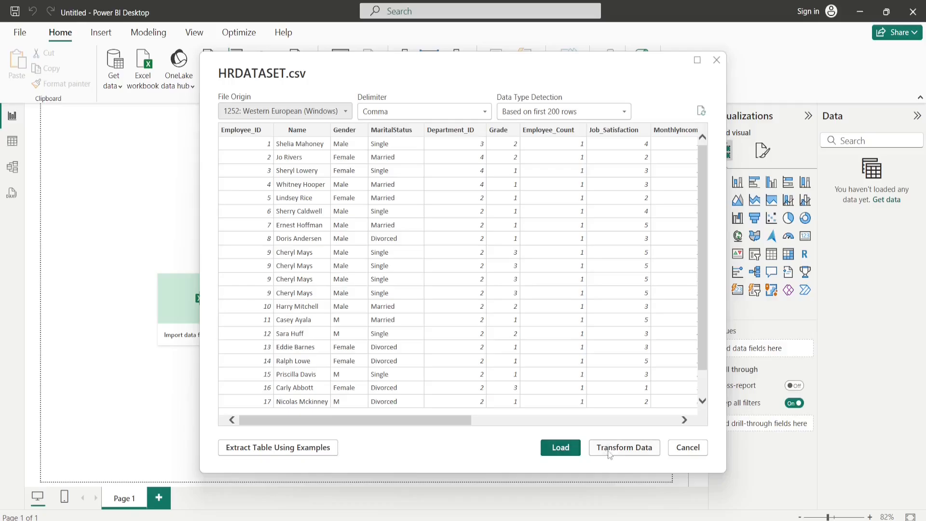
{"action": "left_click", "coordinate": [630, 452]}
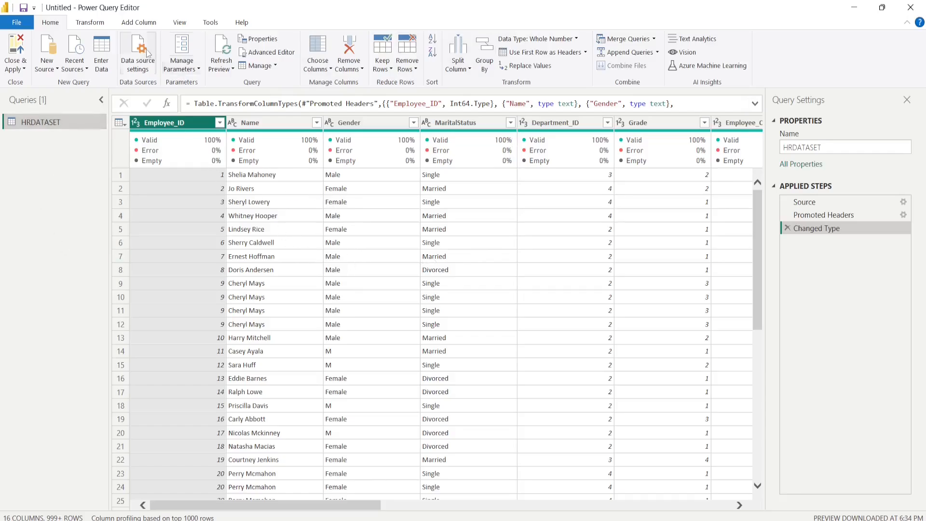
Step: Show column distribution instead of column quality, and examine the distinct and unique values of Employee_ID and Gender
{"action": "left_click", "coordinate": [179, 23]}
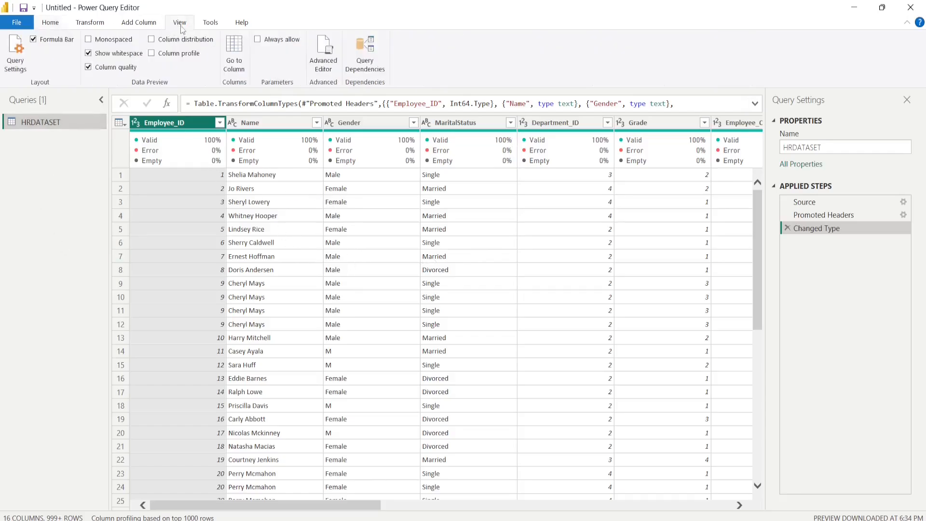
{"action": "left_click", "coordinate": [87, 68]}
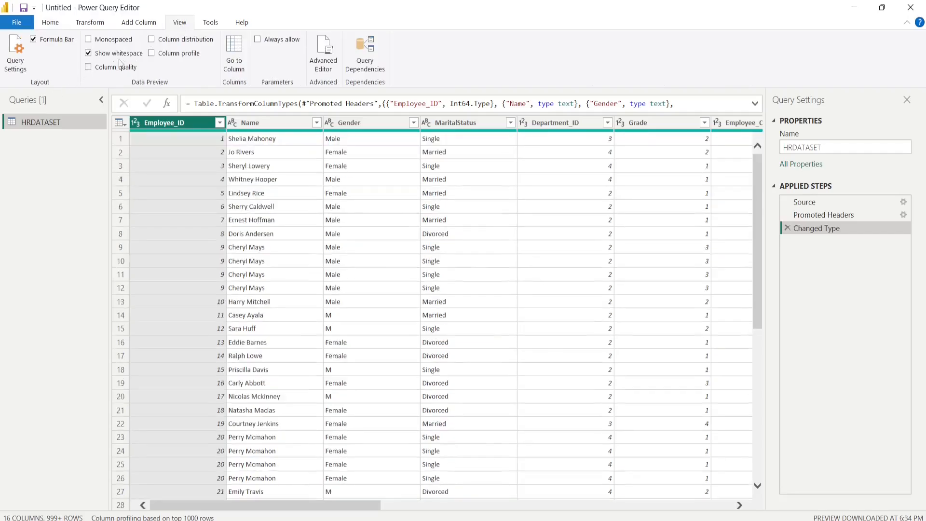
{"action": "left_click", "coordinate": [151, 39]}
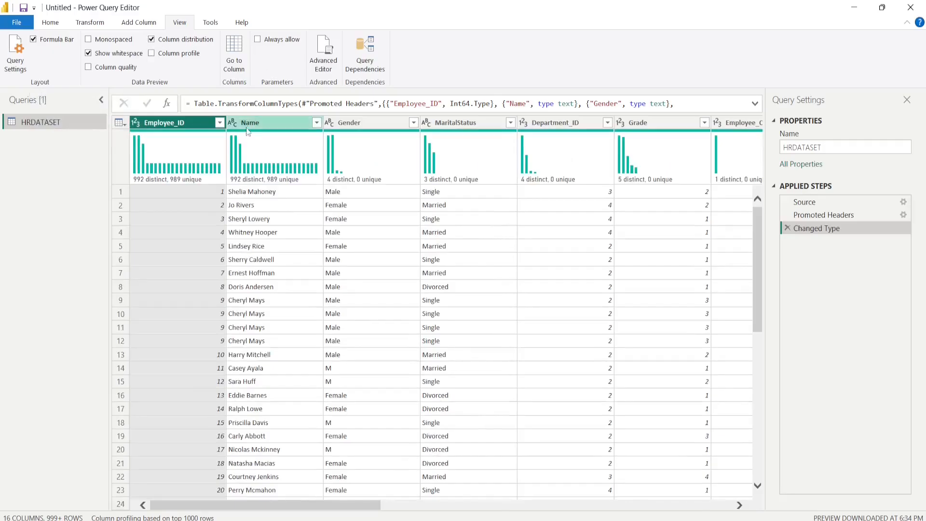
{"action": "mouse_move", "coordinate": [185, 157]}
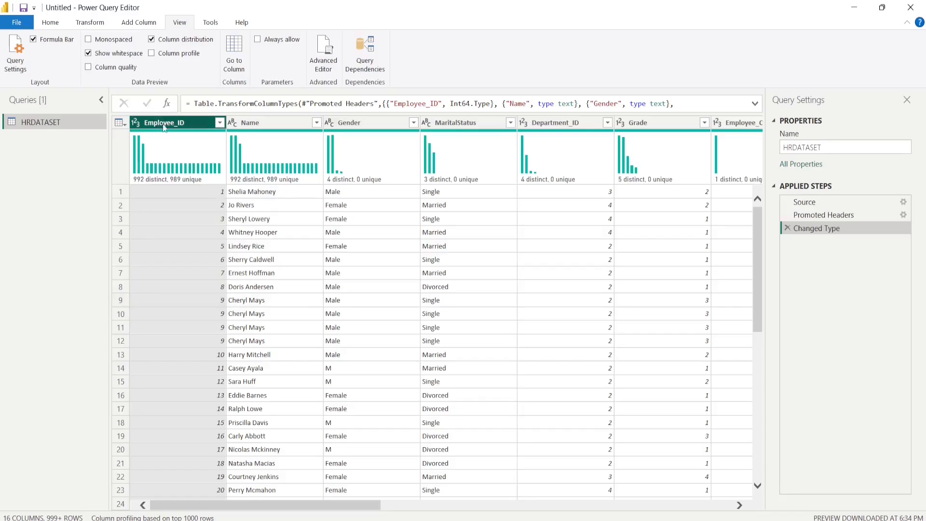
{"action": "mouse_move", "coordinate": [374, 153]}
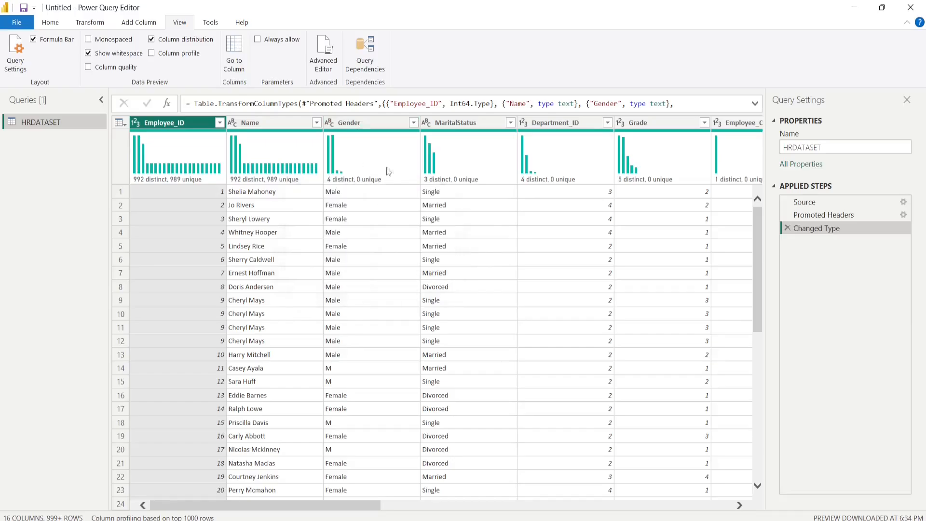
Step: Review the distinct values in the Gender and MaritalStatus column filters without applying any filter
{"action": "left_click", "coordinate": [414, 123]}
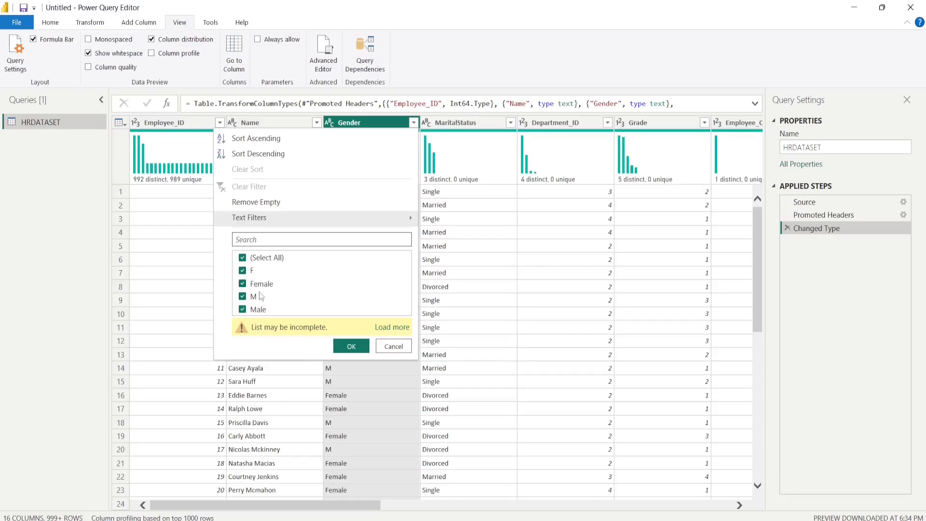
{"action": "left_click", "coordinate": [394, 347]}
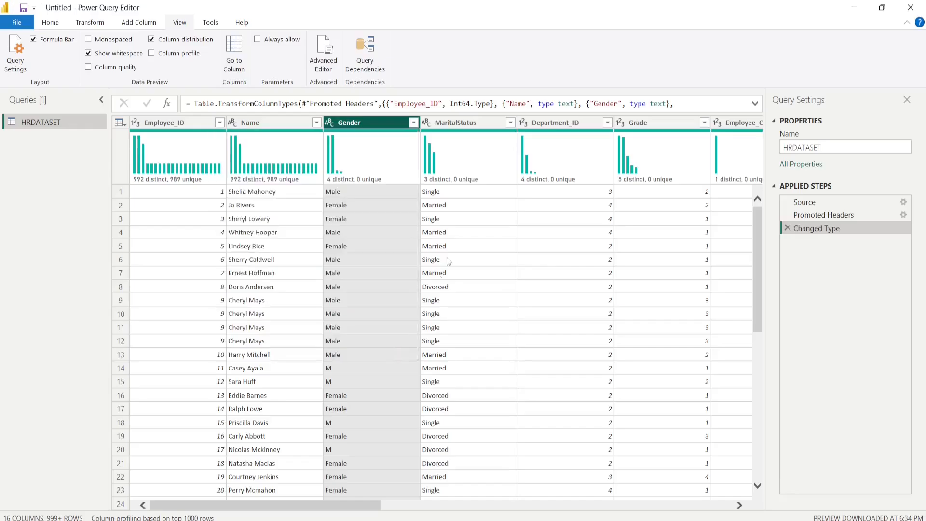
{"action": "left_click", "coordinate": [502, 126]}
{"action": "left_click", "coordinate": [510, 122]}
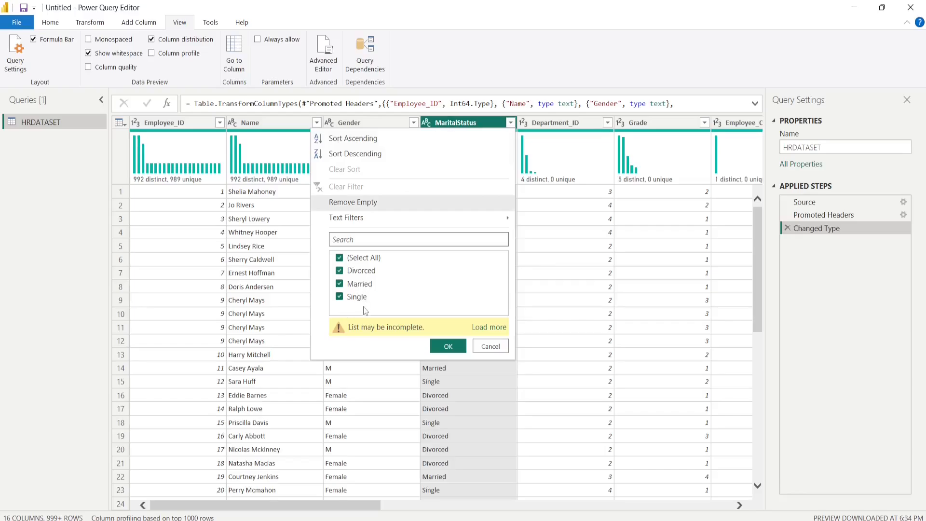
{"action": "left_click", "coordinate": [492, 349]}
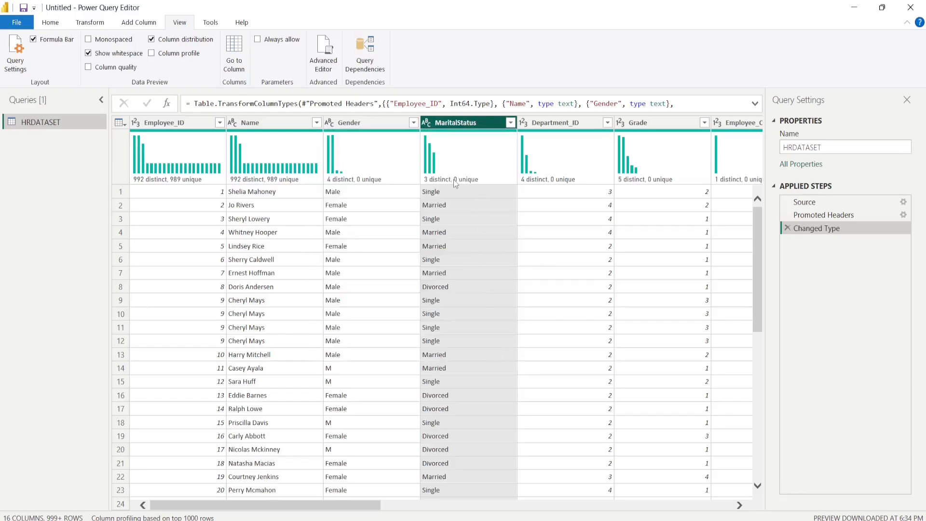
{"action": "mouse_move", "coordinate": [451, 182]}
Step: Show column quality instead of column distribution, and check the valid, error and empty rates of Employee_ID and Hire_Date
{"action": "left_click", "coordinate": [152, 40]}
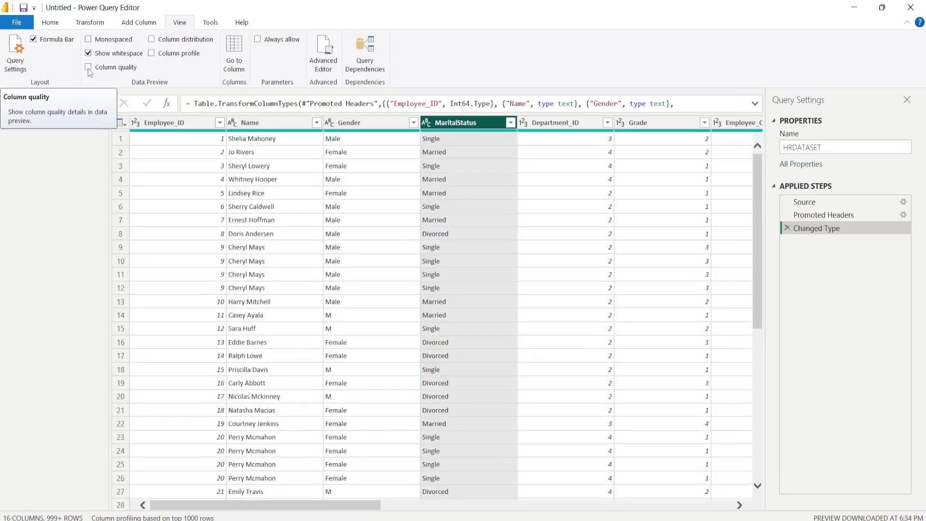
{"action": "left_click", "coordinate": [88, 68]}
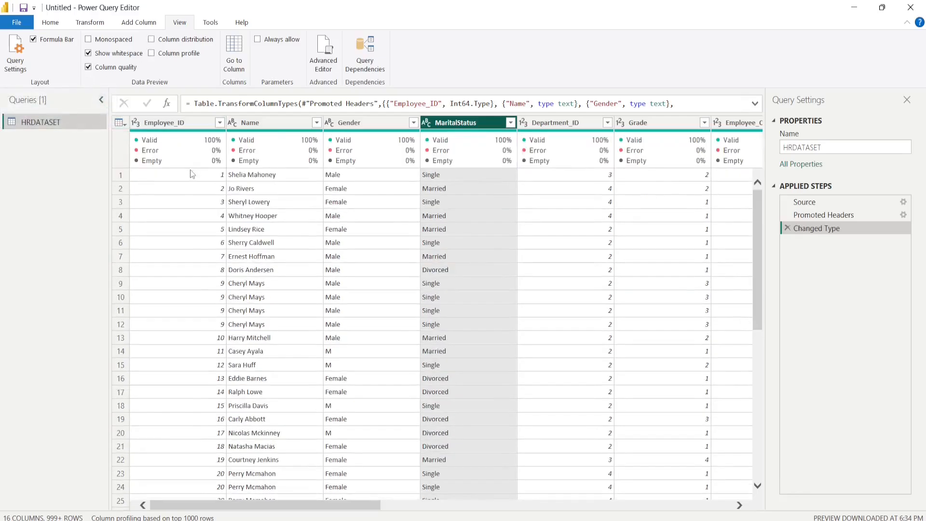
{"action": "mouse_move", "coordinate": [151, 162]}
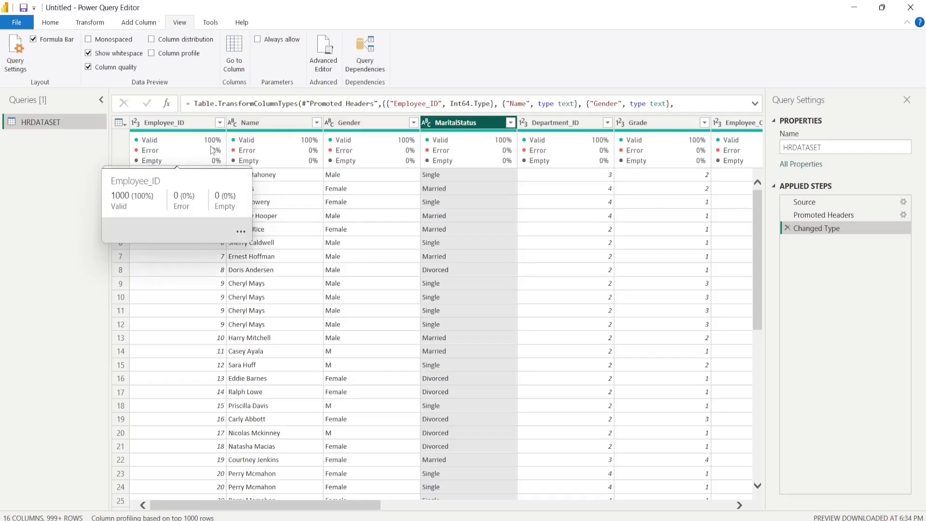
{"action": "left_click_drag", "start_coordinate": [323, 508], "coordinate": [567, 512]}
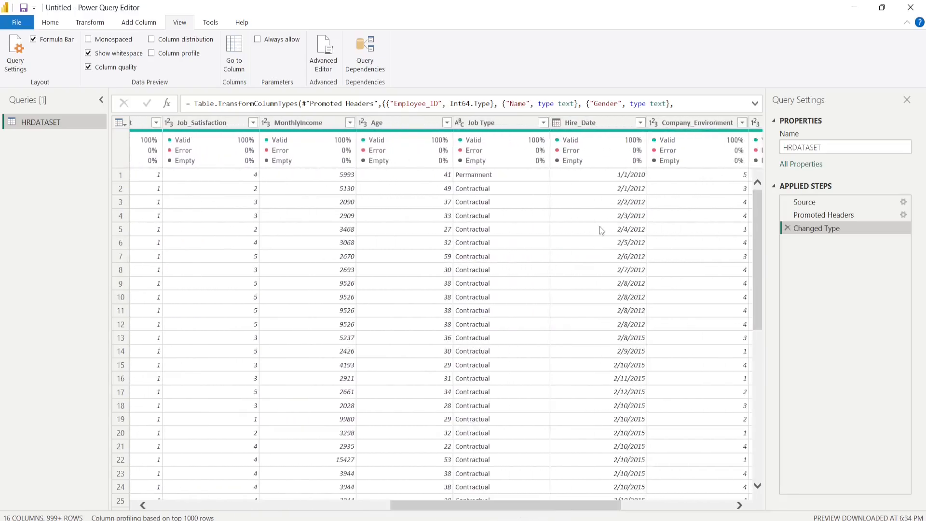
{"action": "mouse_move", "coordinate": [568, 166]}
{"action": "mouse_move", "coordinate": [601, 156]}
Step: Replace column quality with the column profile to examine the MonthlyIncome statistics and value distribution, and turn the profile off
{"action": "left_click", "coordinate": [88, 68]}
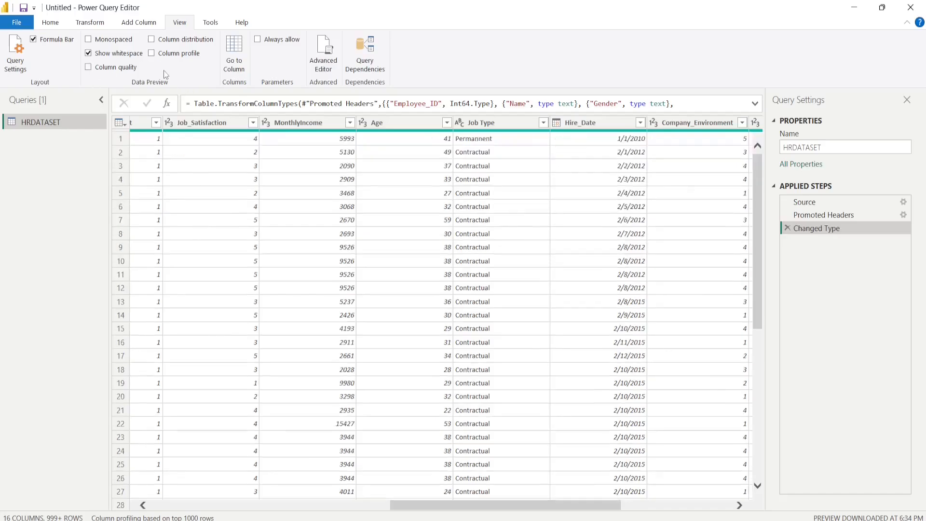
{"action": "left_click", "coordinate": [152, 53]}
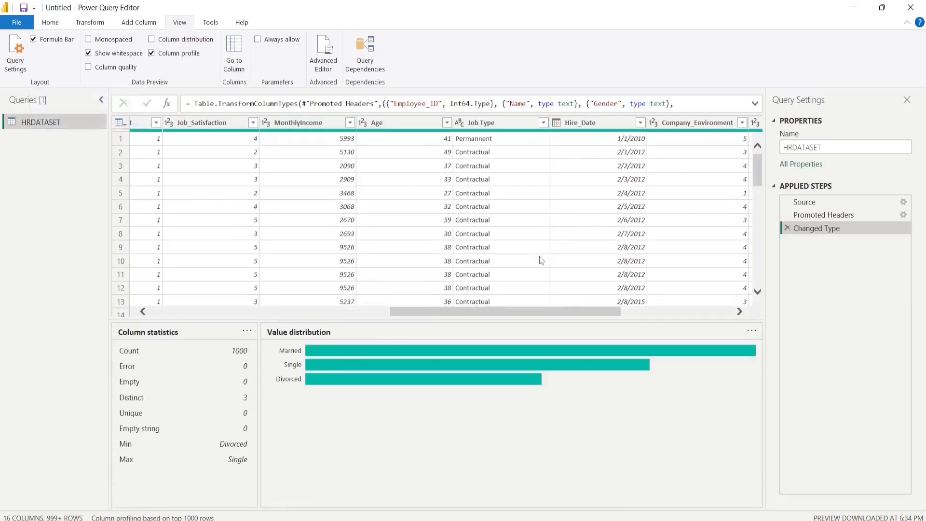
{"action": "left_click_drag", "start_coordinate": [415, 313], "coordinate": [441, 313]}
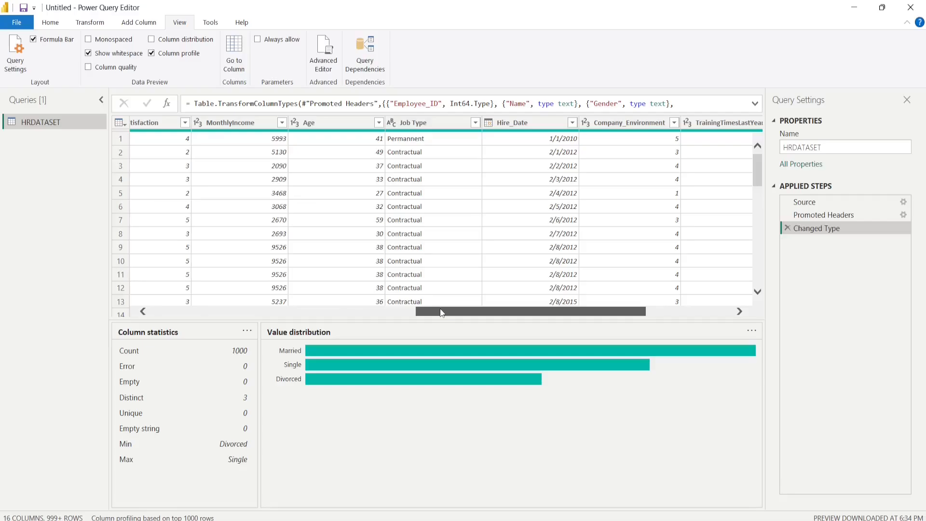
{"action": "left_click_drag", "start_coordinate": [442, 313], "coordinate": [379, 236]}
{"action": "left_click", "coordinate": [634, 125]}
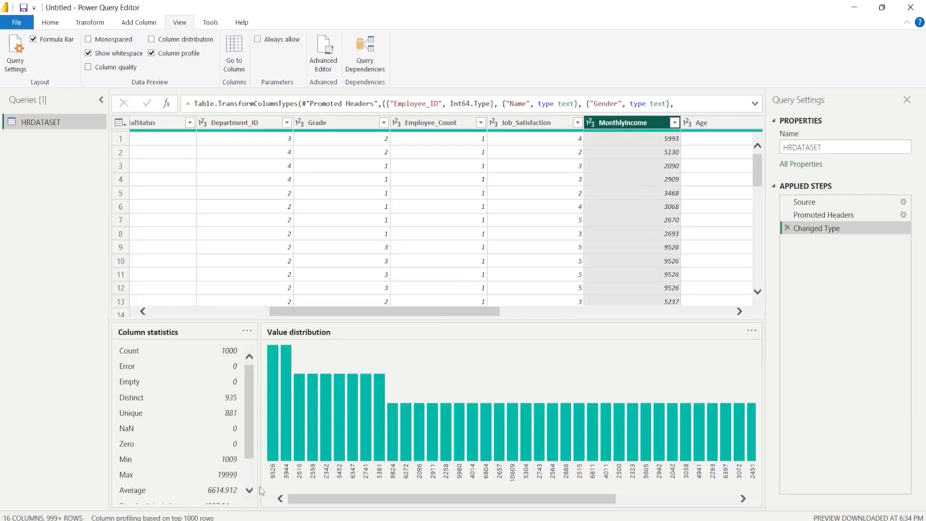
{"action": "left_click", "coordinate": [155, 54]}
Step: Remove duplicate rows from the HRDATASET query based on the MonthlyIncome column
{"action": "left_click", "coordinate": [89, 23]}
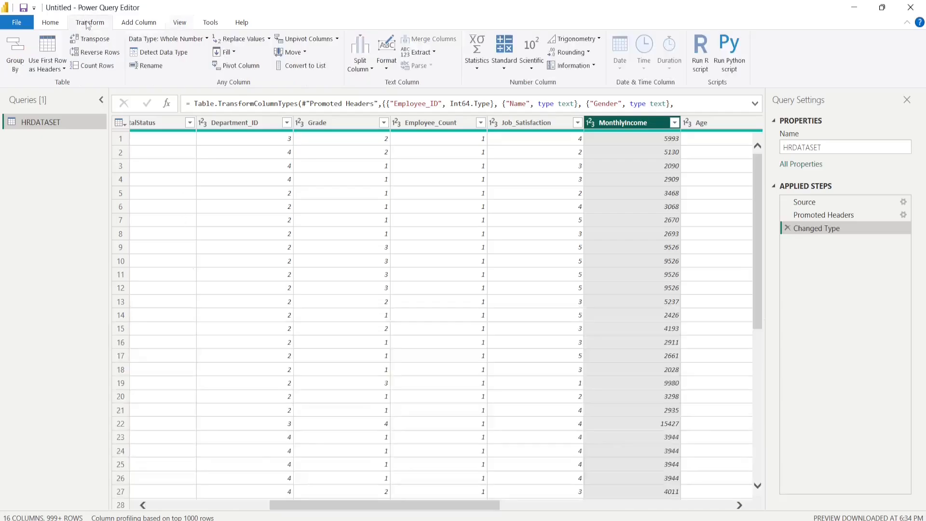
{"action": "left_click", "coordinate": [51, 23]}
{"action": "left_click_drag", "start_coordinate": [370, 509], "coordinate": [218, 505]}
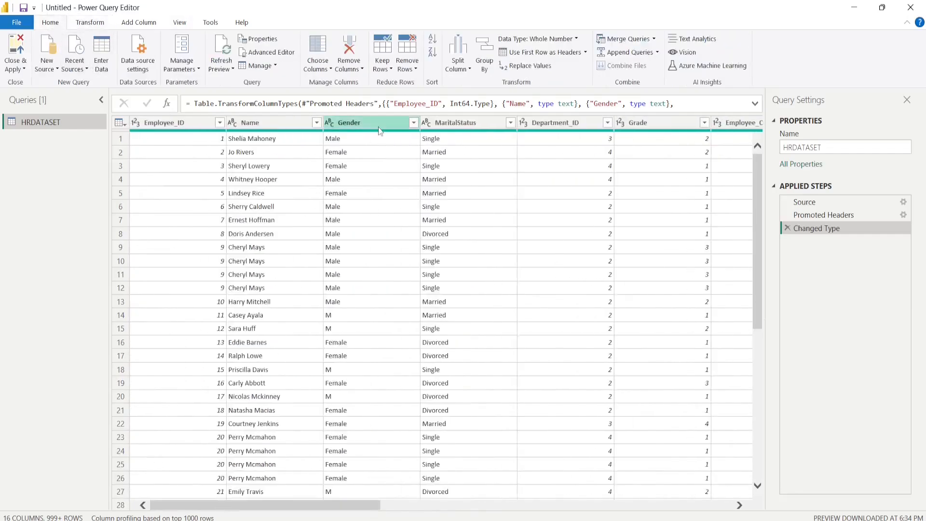
{"action": "left_click", "coordinate": [411, 70]}
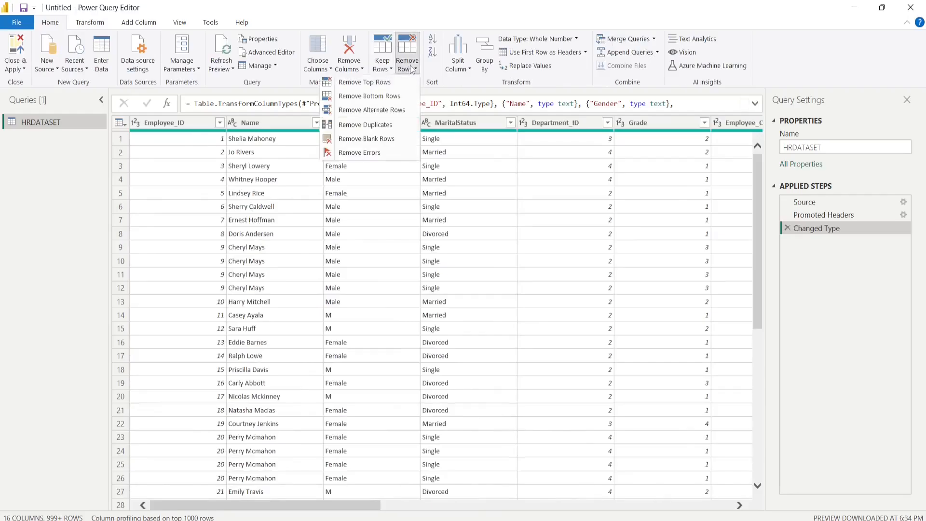
{"action": "left_click", "coordinate": [376, 124]}
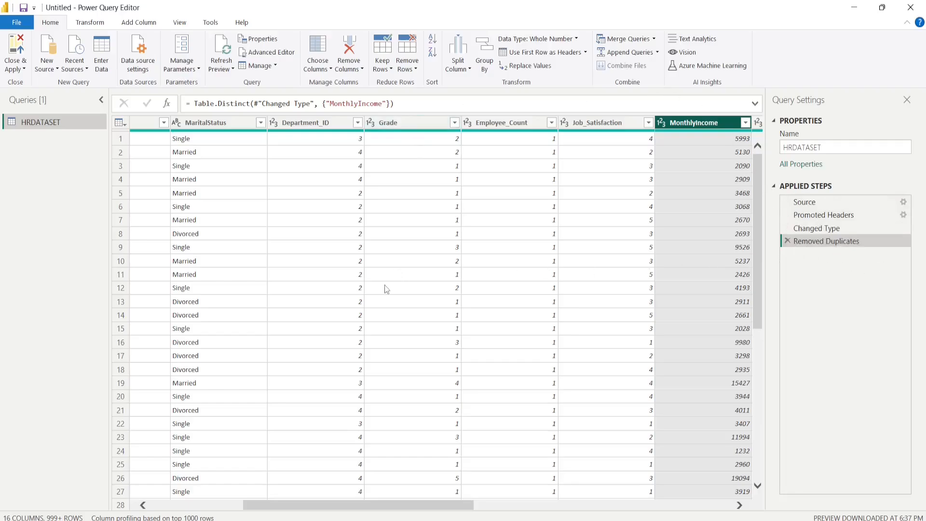
Step: Replace the value M with Male in the Gender column, matching entire cell contents
{"action": "left_click_drag", "start_coordinate": [321, 506], "coordinate": [227, 502]}
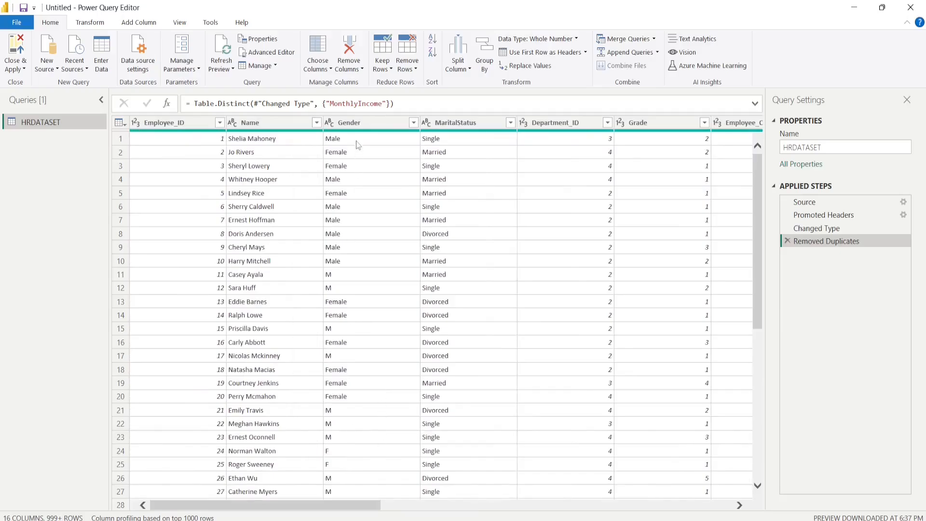
{"action": "left_click", "coordinate": [362, 124]}
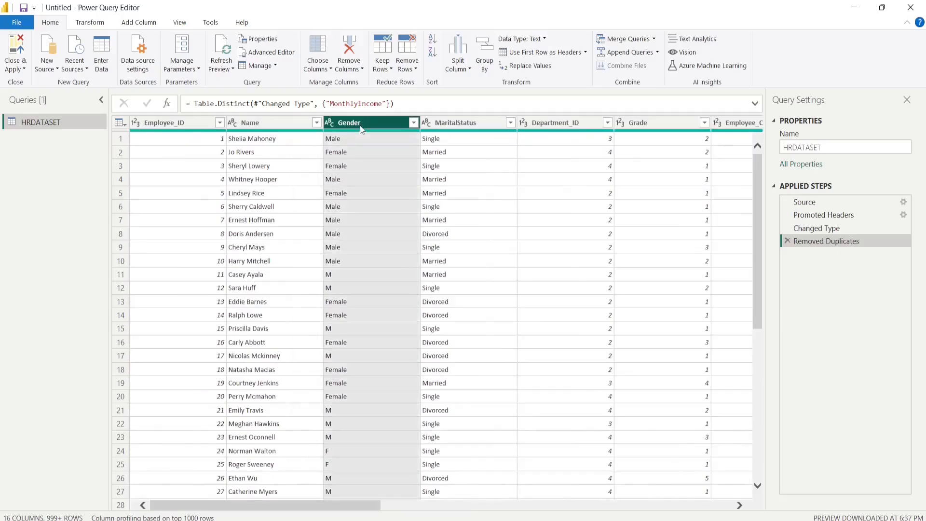
{"action": "right_click", "coordinate": [361, 128]}
{"action": "left_click", "coordinate": [394, 265]}
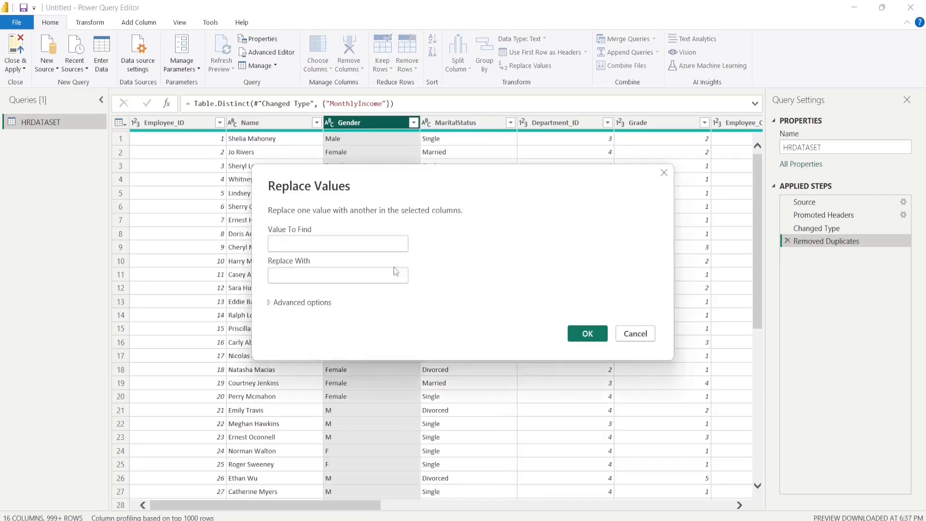
{"action": "left_click", "coordinate": [320, 244]}
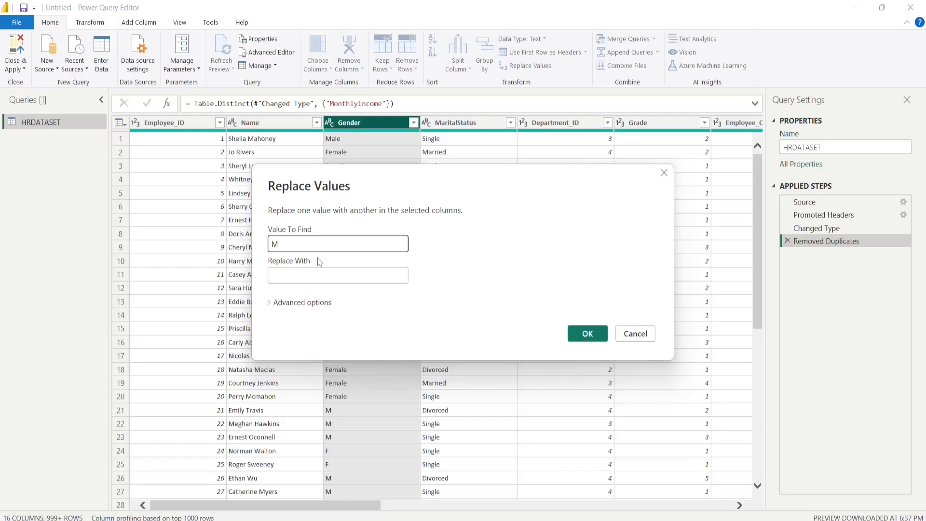
{"action": "left_click", "coordinate": [308, 276]}
{"action": "type", "text": "Male"}
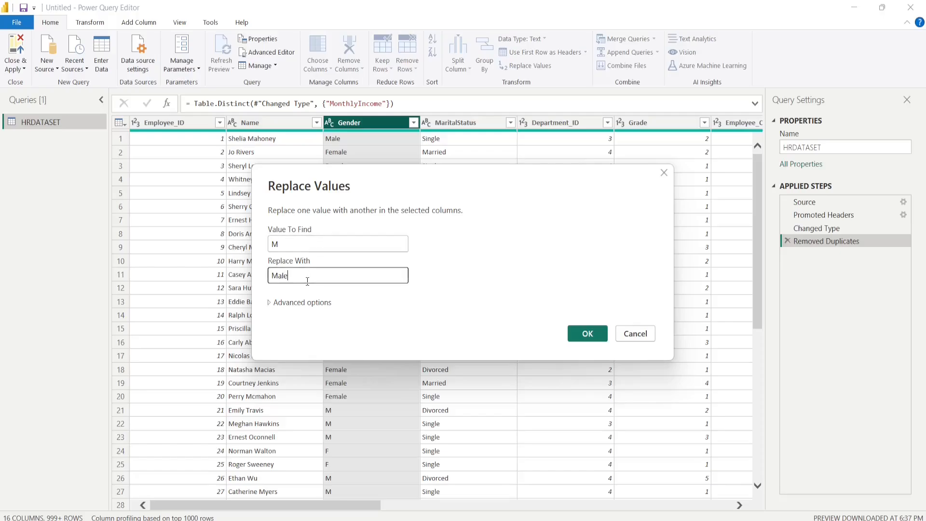
{"action": "left_click", "coordinate": [270, 303]}
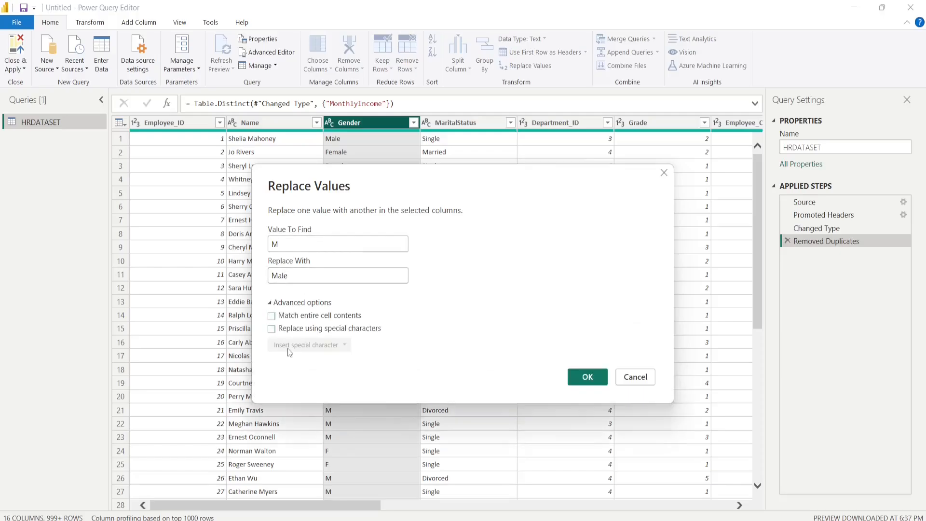
{"action": "left_click", "coordinate": [273, 317]}
{"action": "left_click_drag", "start_coordinate": [383, 193], "coordinate": [571, 165]}
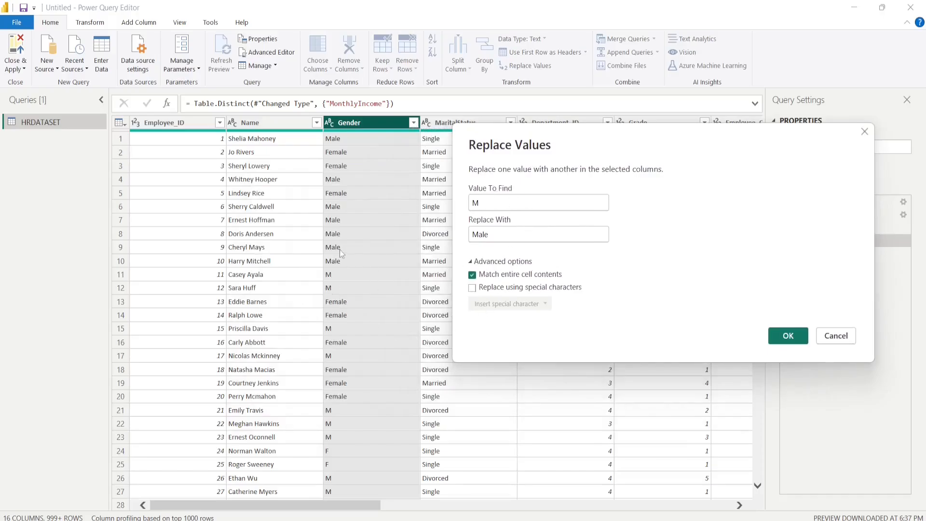
{"action": "left_click_drag", "start_coordinate": [582, 135], "coordinate": [313, 144]}
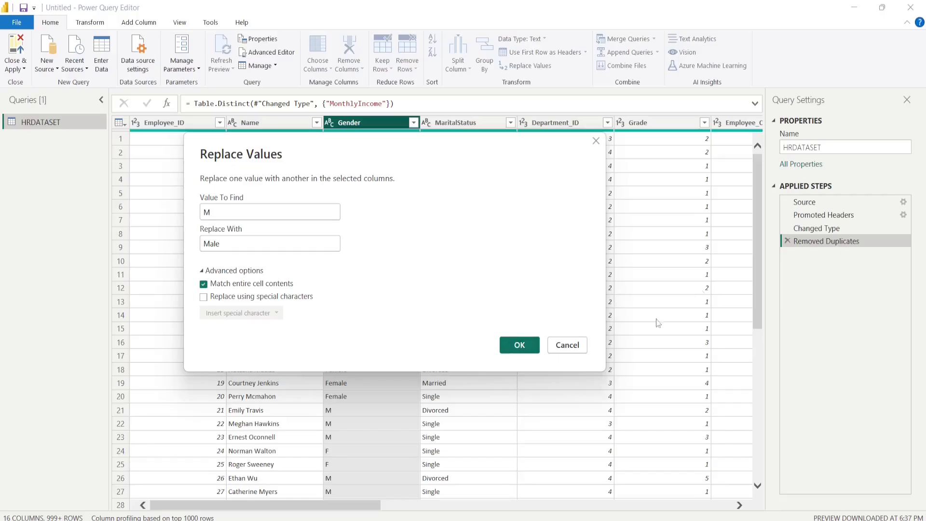
{"action": "left_click", "coordinate": [519, 346]}
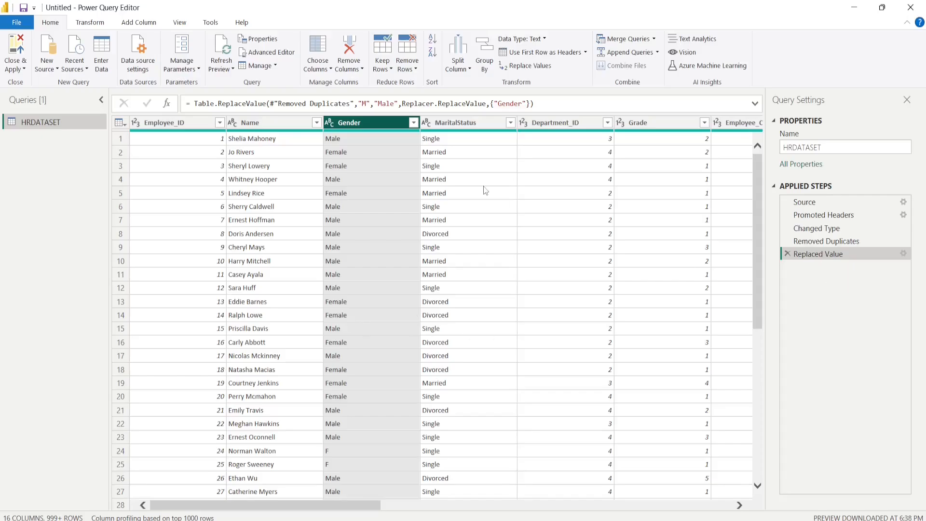
Step: Replace the value F with Female in the Gender column, matching entire cell contents
{"action": "right_click", "coordinate": [351, 127]}
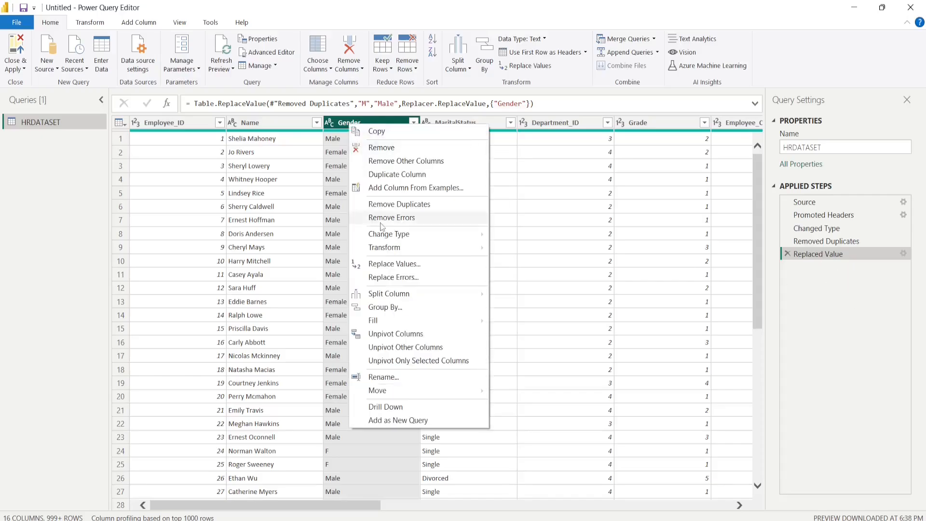
{"action": "left_click", "coordinate": [393, 264]}
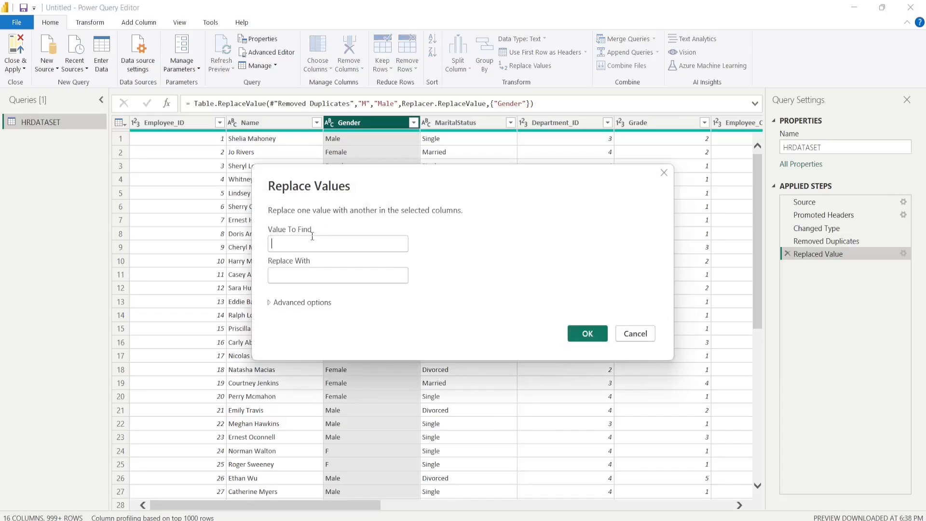
{"action": "type", "text": "F"}
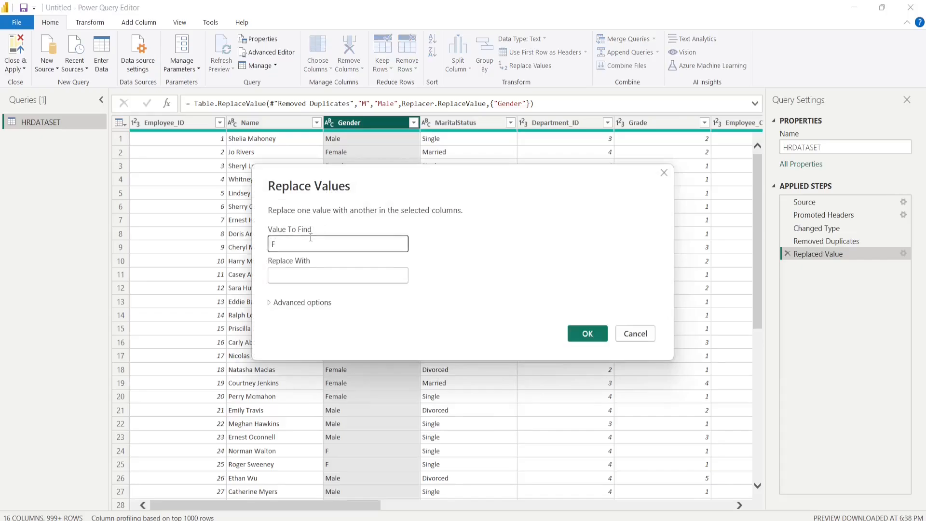
{"action": "left_click", "coordinate": [307, 275]}
{"action": "type", "text": "Female"}
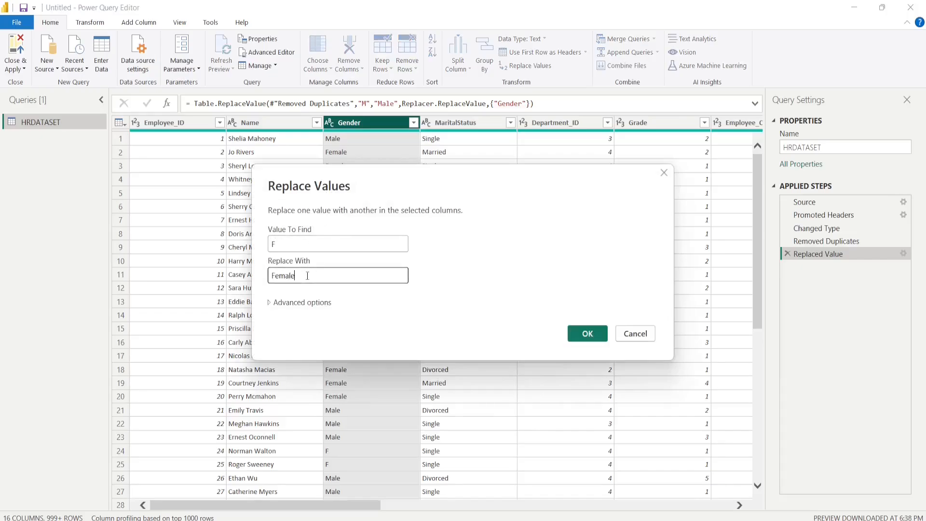
{"action": "left_click", "coordinate": [270, 303]}
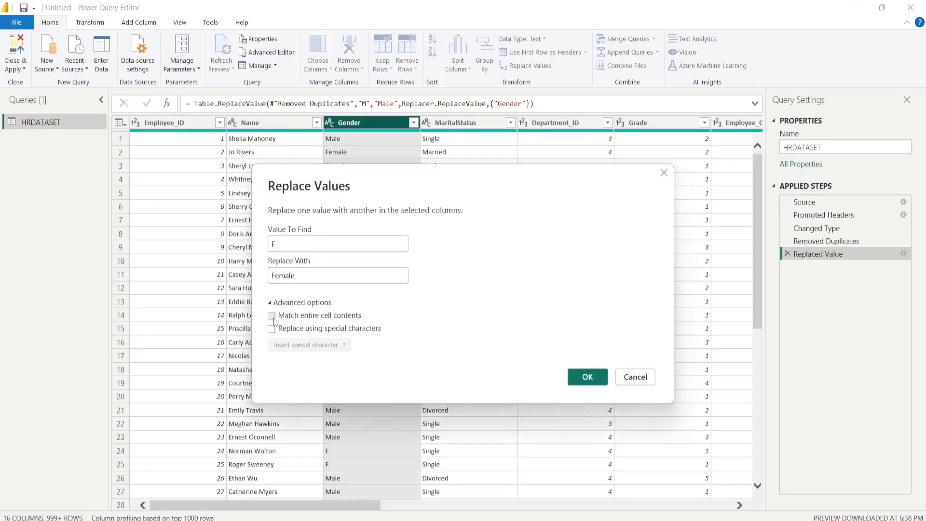
{"action": "left_click", "coordinate": [272, 316]}
{"action": "left_click", "coordinate": [587, 376]}
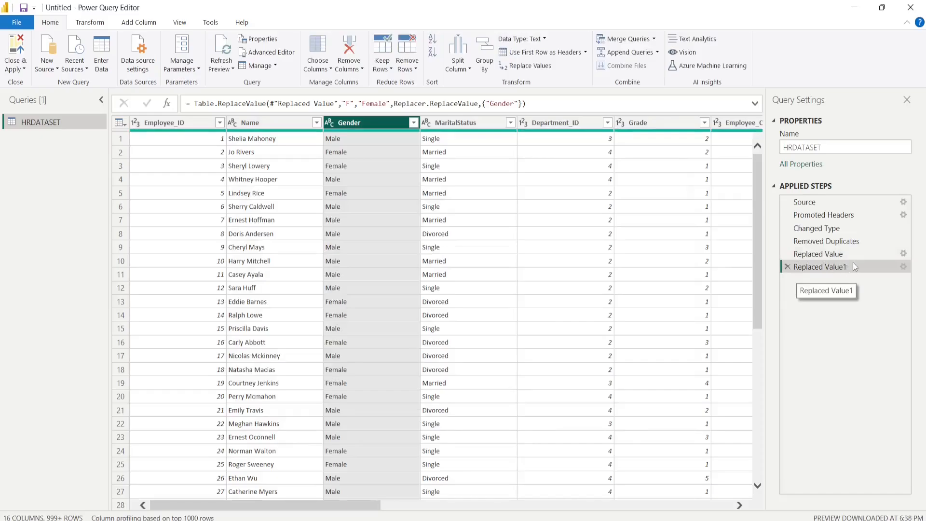
Step: Split the Name column by the space delimiter at the left-most delimiter only
{"action": "left_click", "coordinate": [259, 121]}
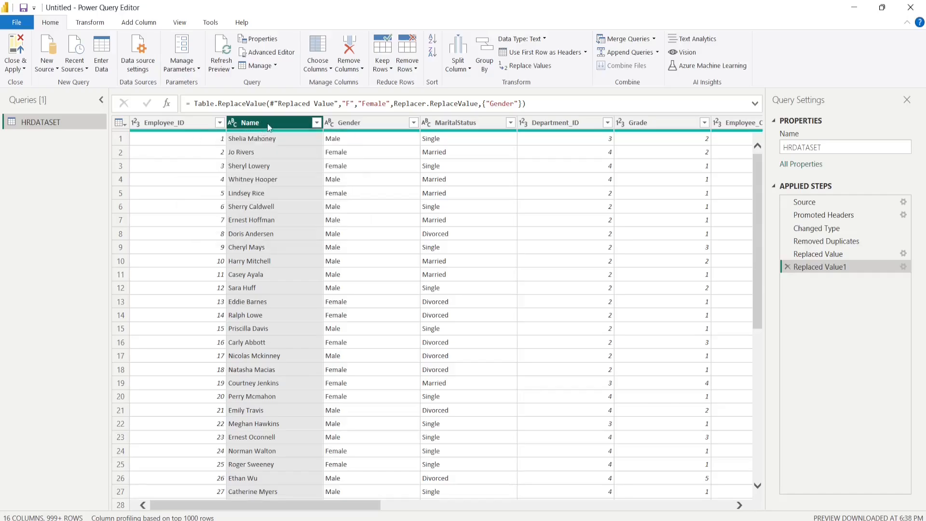
{"action": "left_click", "coordinate": [466, 66]}
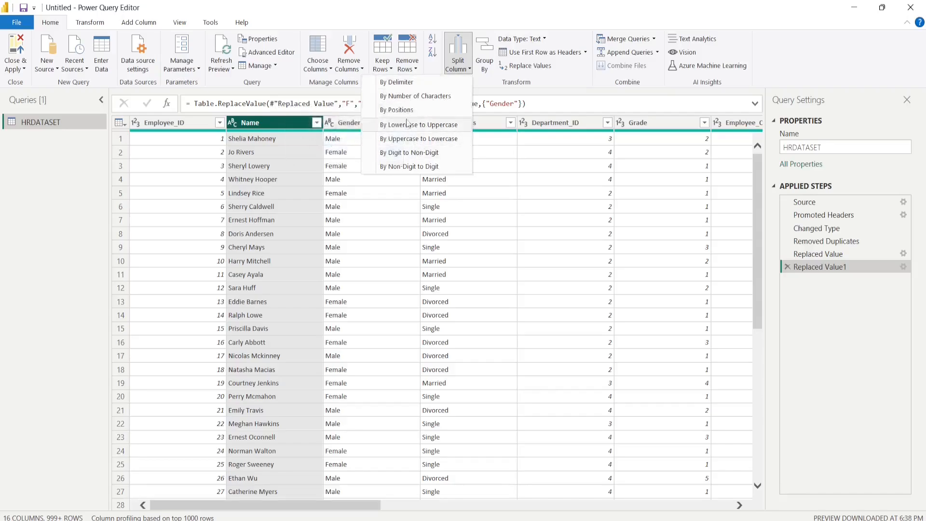
{"action": "left_click", "coordinate": [409, 83]}
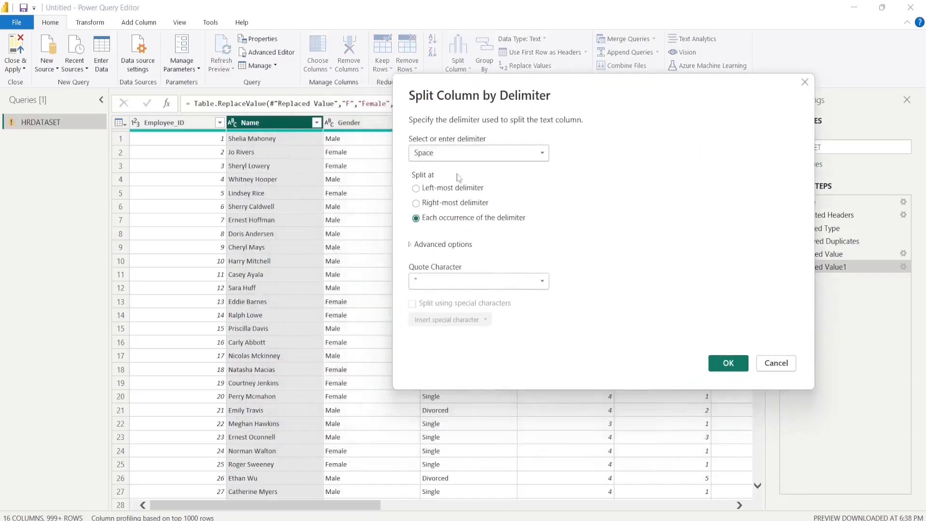
{"action": "left_click", "coordinate": [416, 189]}
{"action": "left_click", "coordinate": [729, 364]}
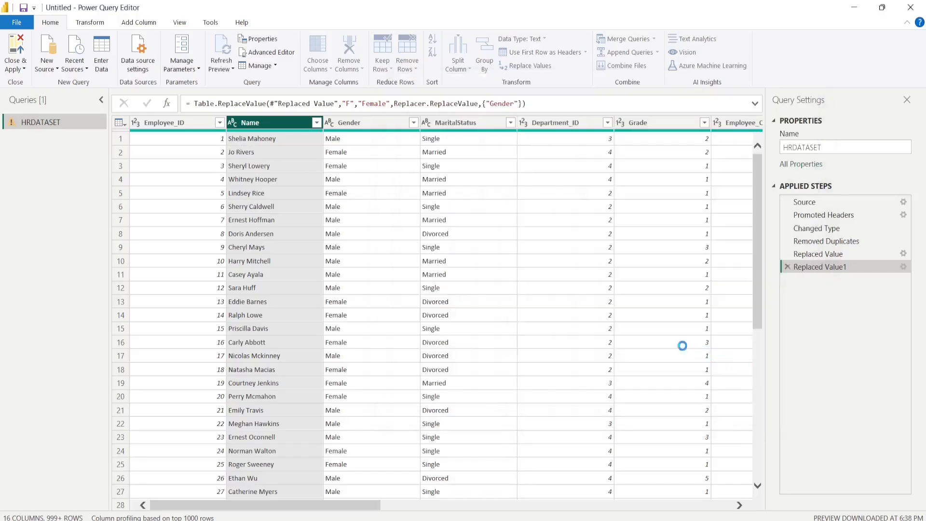
Step: Rename the two split columns Name.1 and Name.2 as FirstName and LastName
{"action": "double_click", "coordinate": [261, 122]}
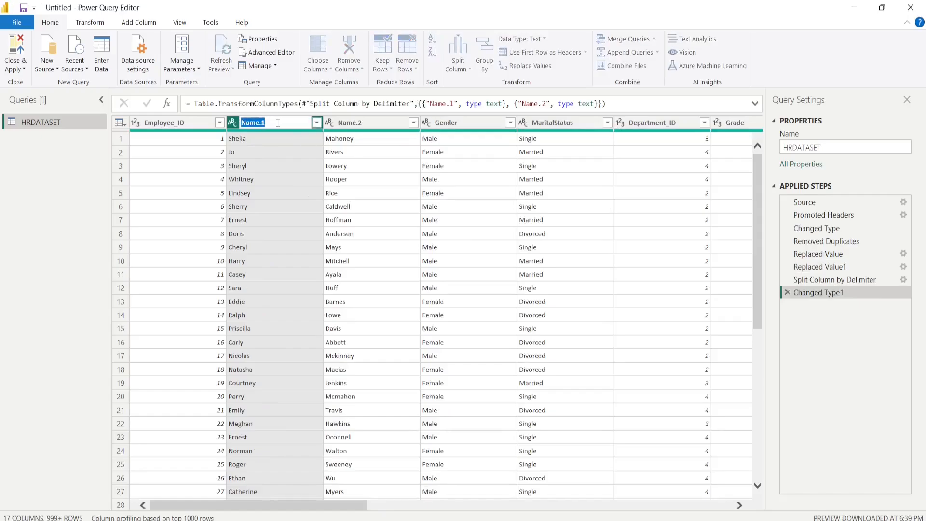
{"action": "type", "text": "FirstName"}
{"action": "key", "text": "Return"}
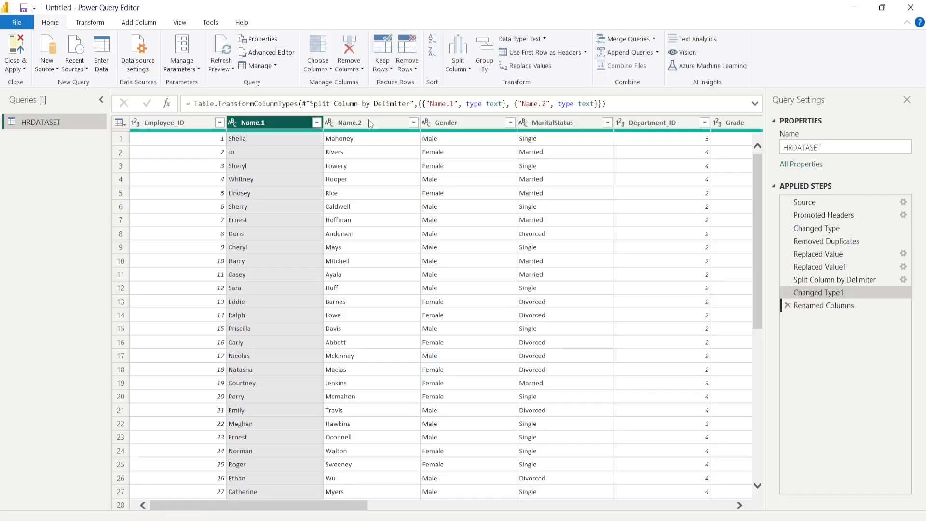
{"action": "double_click", "coordinate": [365, 122]}
{"action": "type", "text": "Last"}
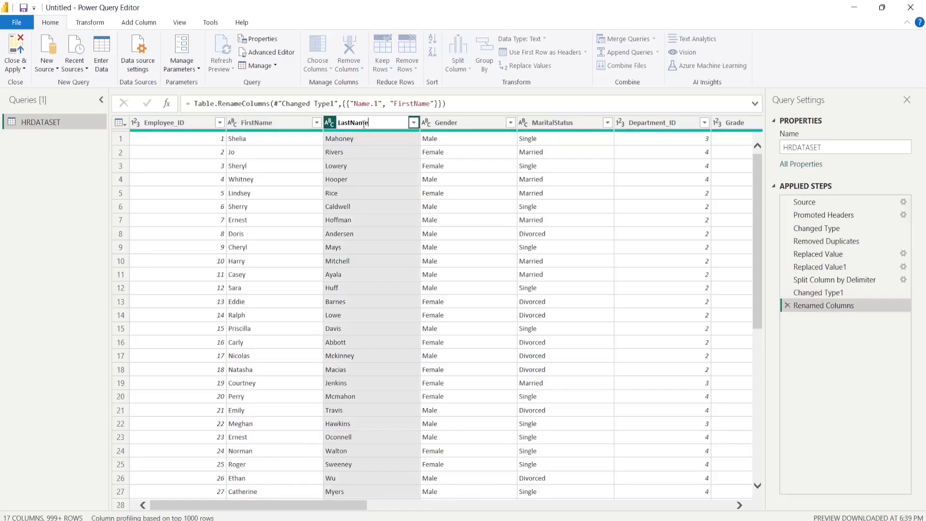
{"action": "key", "text": "Return"}
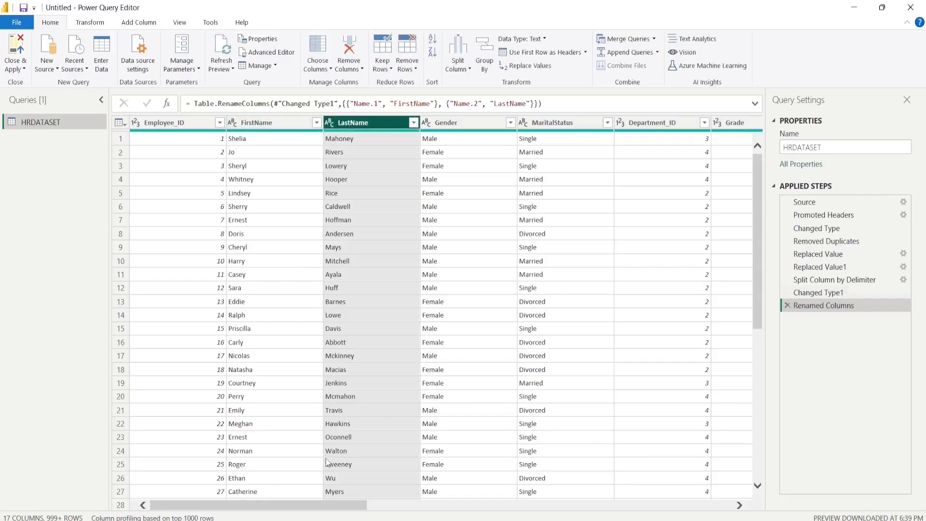
Step: Check the data type options of the Job Type, Age and MonthlyIncome columns without changing any type
{"action": "left_click_drag", "start_coordinate": [328, 506], "coordinate": [579, 517]}
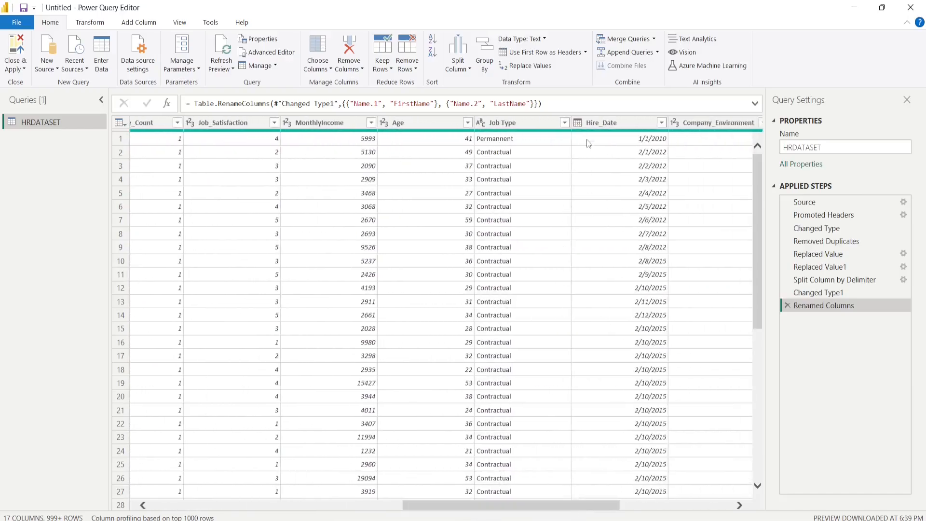
{"action": "left_click", "coordinate": [580, 125]}
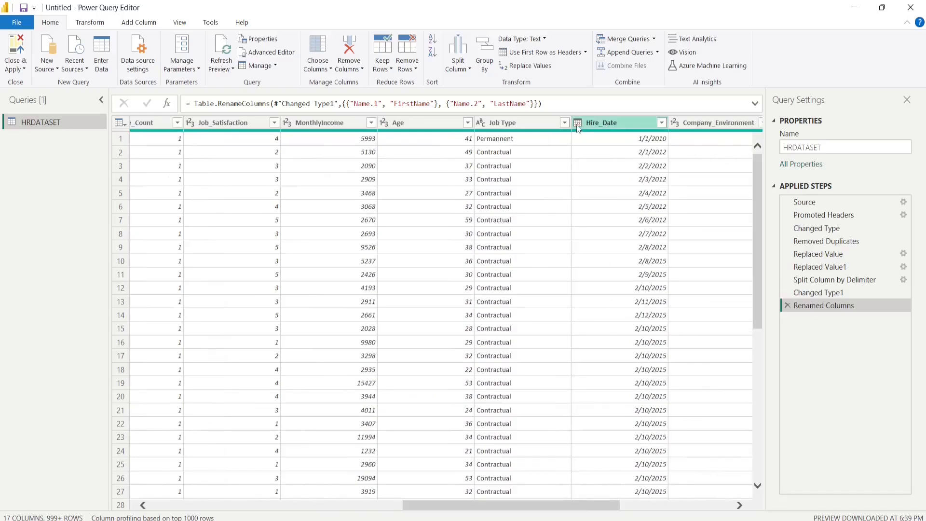
{"action": "left_click", "coordinate": [521, 127]}
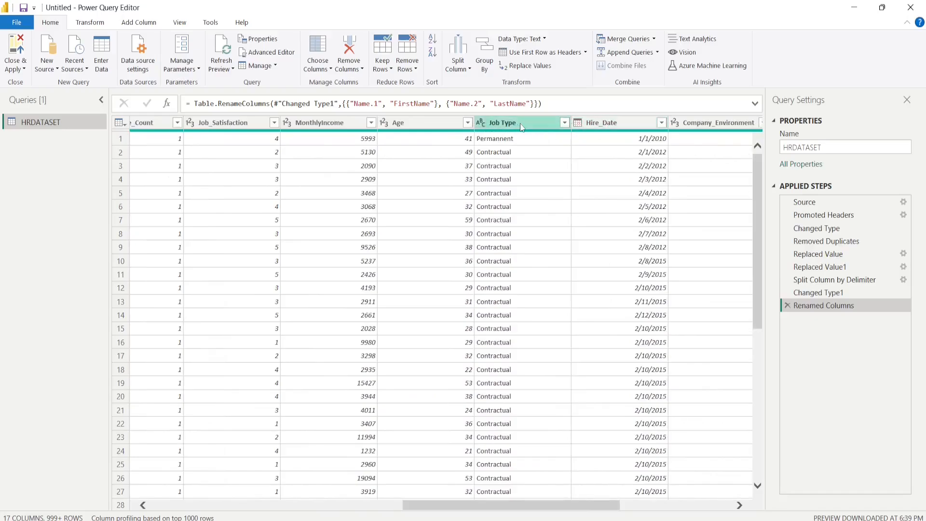
{"action": "left_click", "coordinate": [480, 123]}
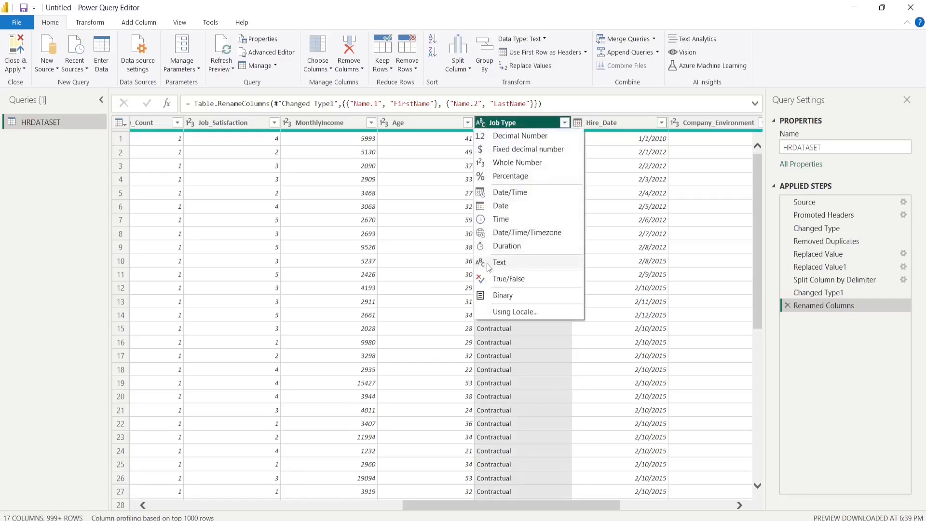
{"action": "left_click", "coordinate": [384, 123]}
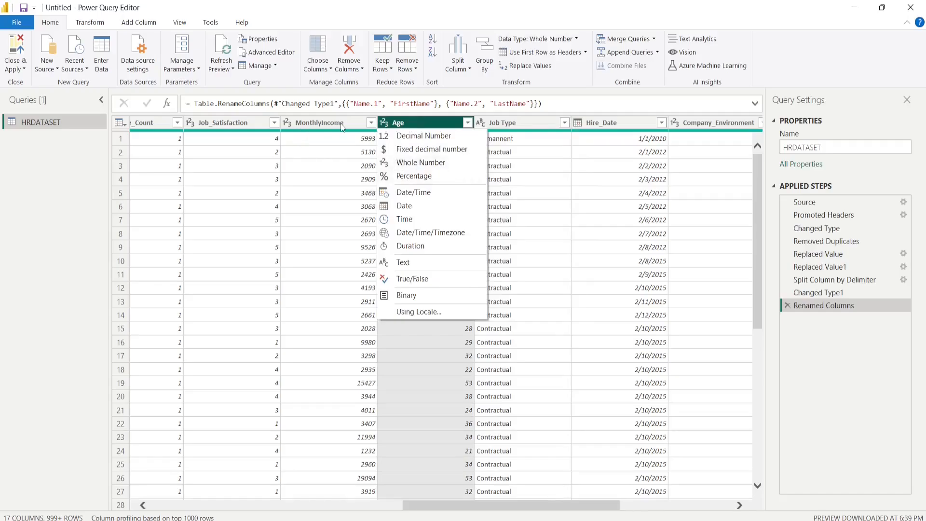
{"action": "left_click", "coordinate": [287, 123]}
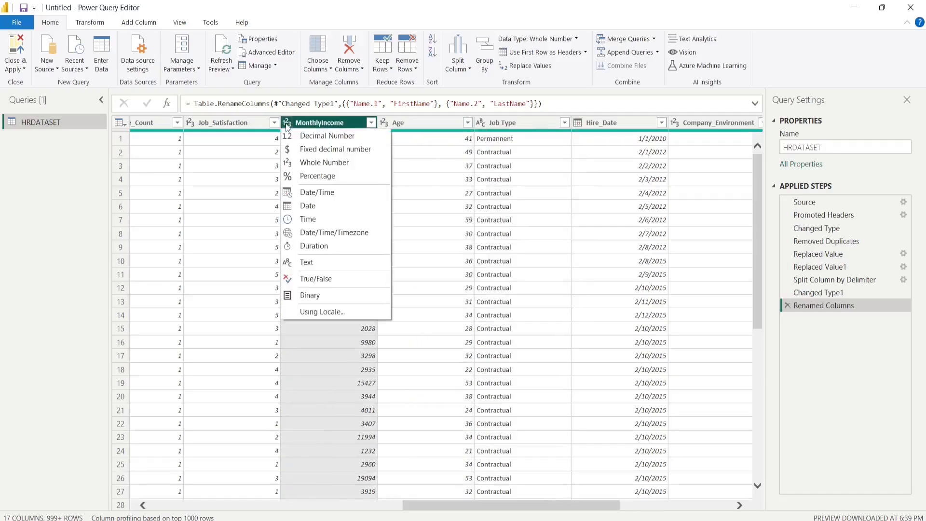
Step: Rename the MonthlyIncome column as Salary
{"action": "left_click", "coordinate": [338, 123]}
{"action": "double_click", "coordinate": [341, 122]}
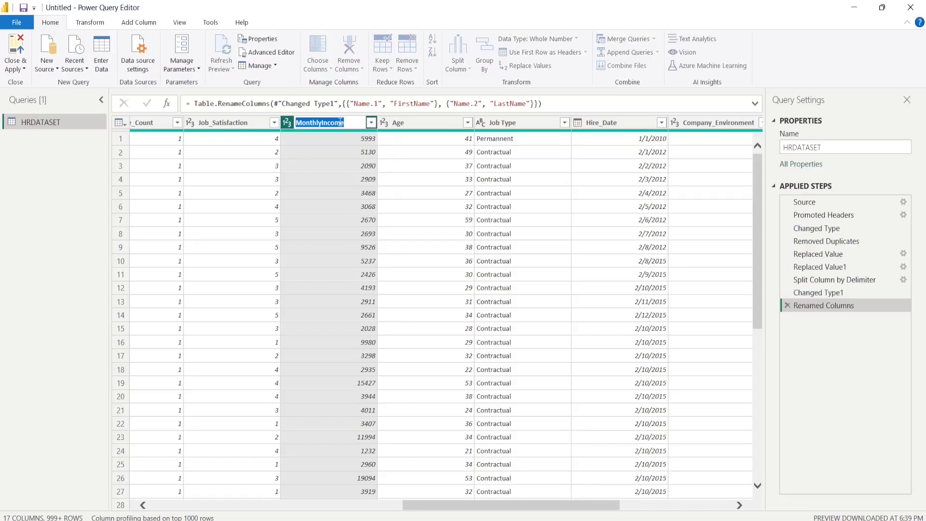
{"action": "type", "text": "Salary"}
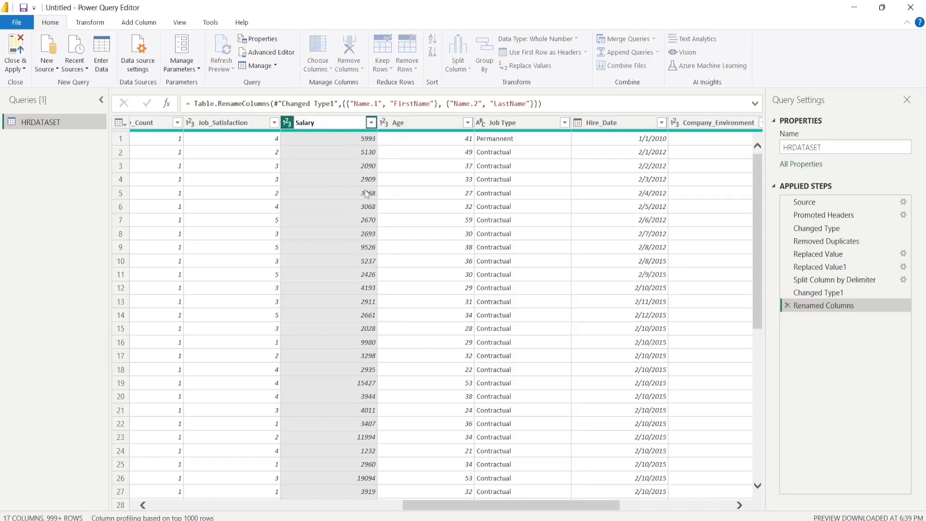
{"action": "key", "text": "Return"}
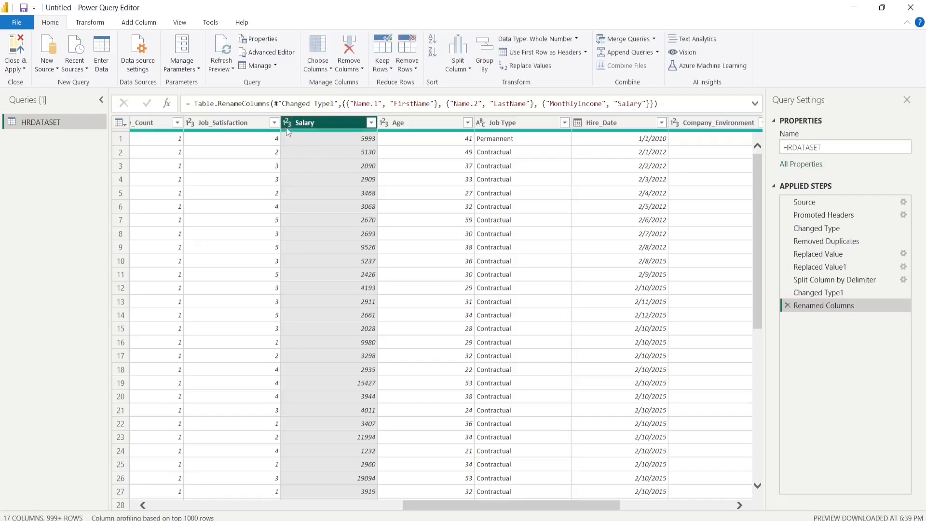
Step: Set the data type of the Hire_Date column to Date
{"action": "left_click", "coordinate": [577, 123]}
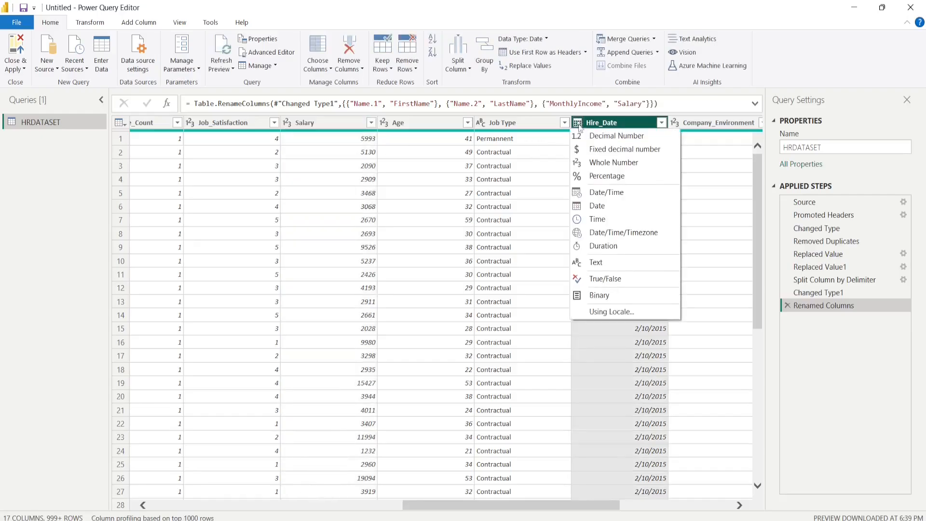
{"action": "left_click", "coordinate": [597, 206]}
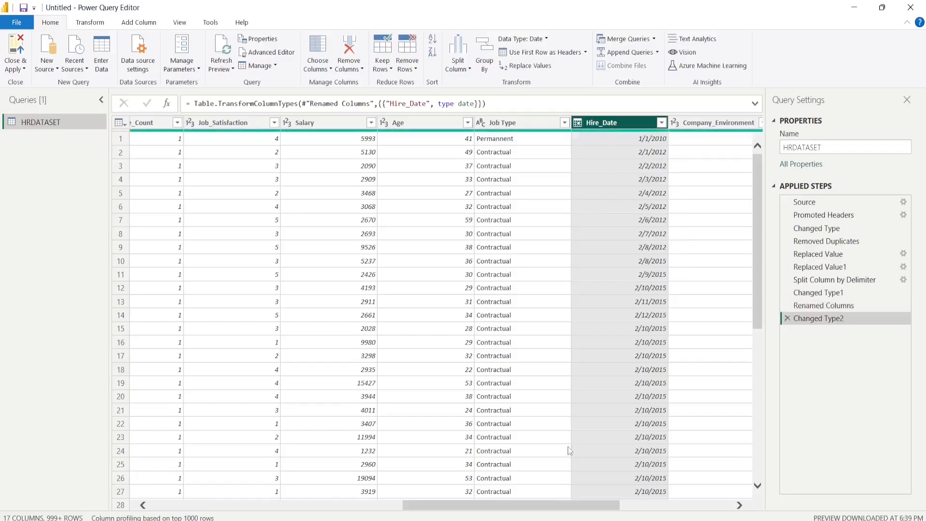
{"action": "left_click_drag", "start_coordinate": [543, 505], "coordinate": [624, 506]}
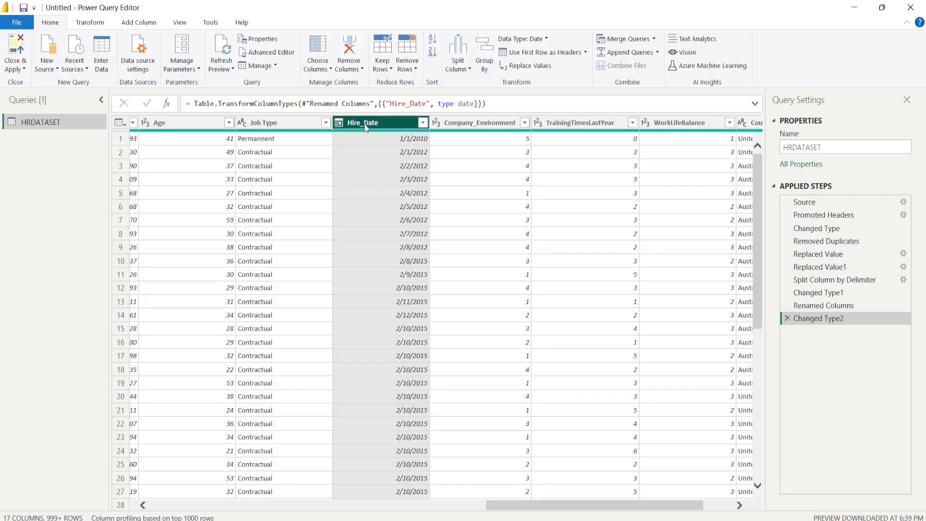
Step: Start a new custom column in HRDATASET and name it HireYear
{"action": "left_click", "coordinate": [136, 22]}
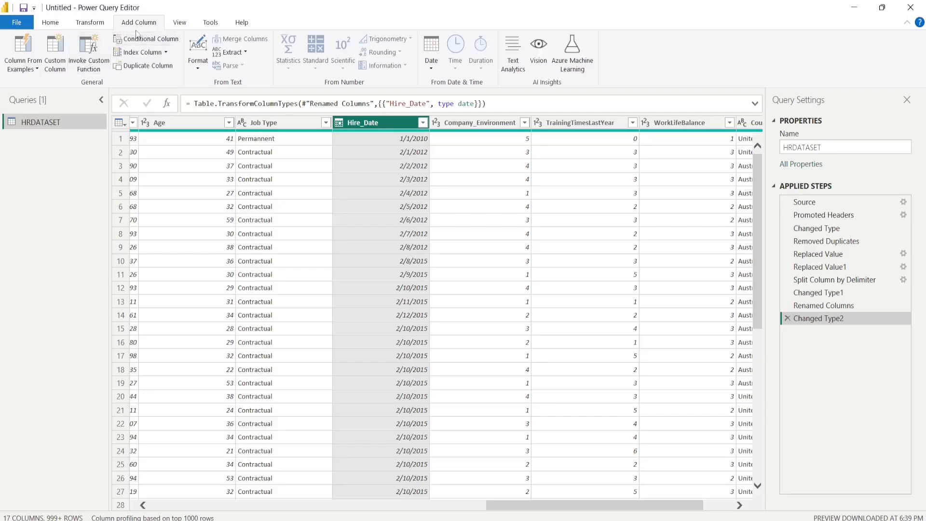
{"action": "left_click", "coordinate": [63, 61]}
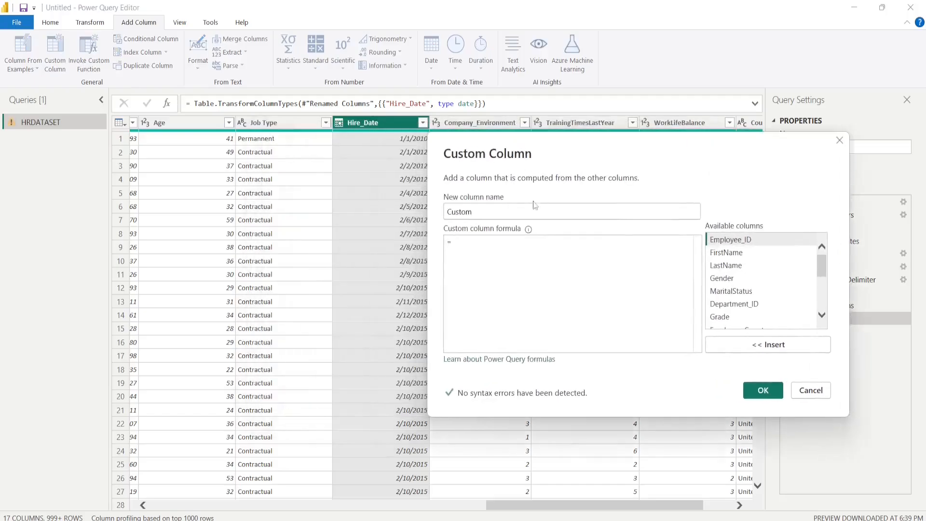
{"action": "left_click", "coordinate": [476, 215]}
{"action": "type", "text": "Hire"}
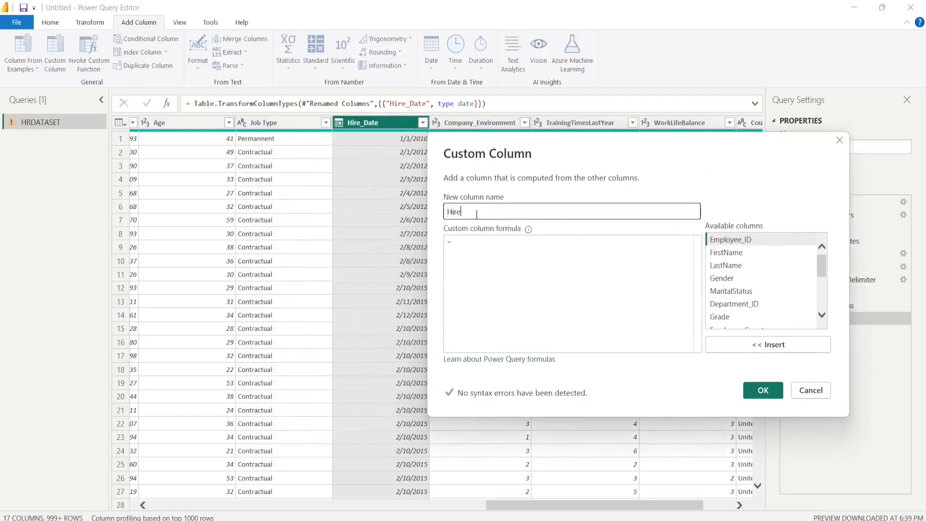
{"action": "type", "text": "Year"}
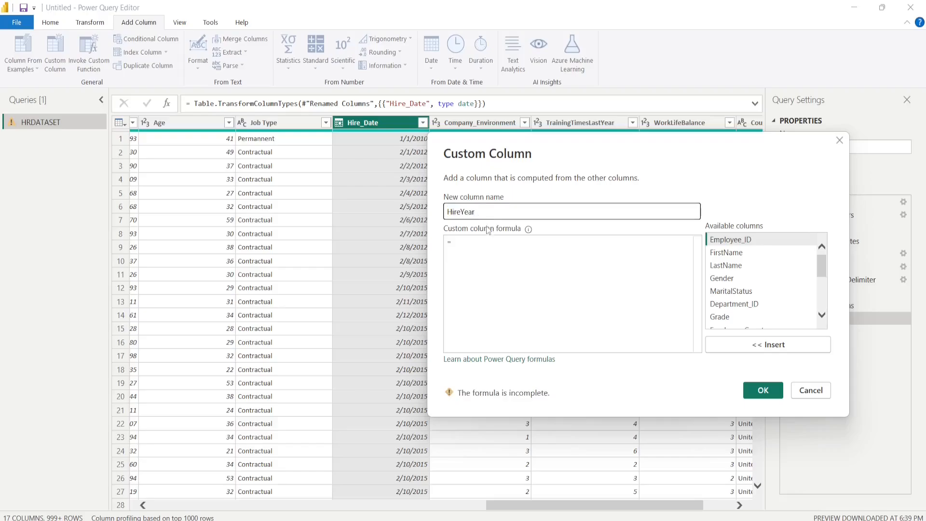
Step: Define HireYear with the formula Date.Year([Hire_Date]) and add the column to the table
{"action": "left_click", "coordinate": [489, 241]}
{"action": "type", "text": "D"}
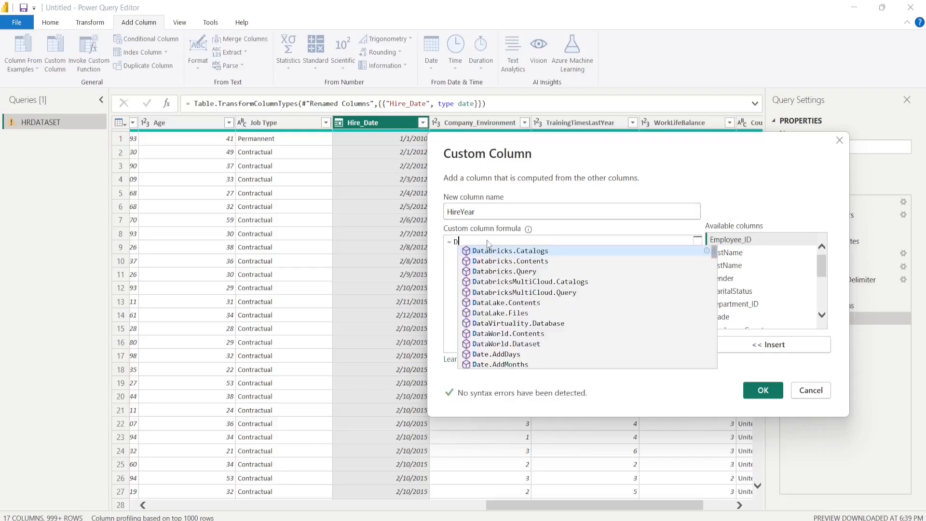
{"action": "type", "text": "ate"}
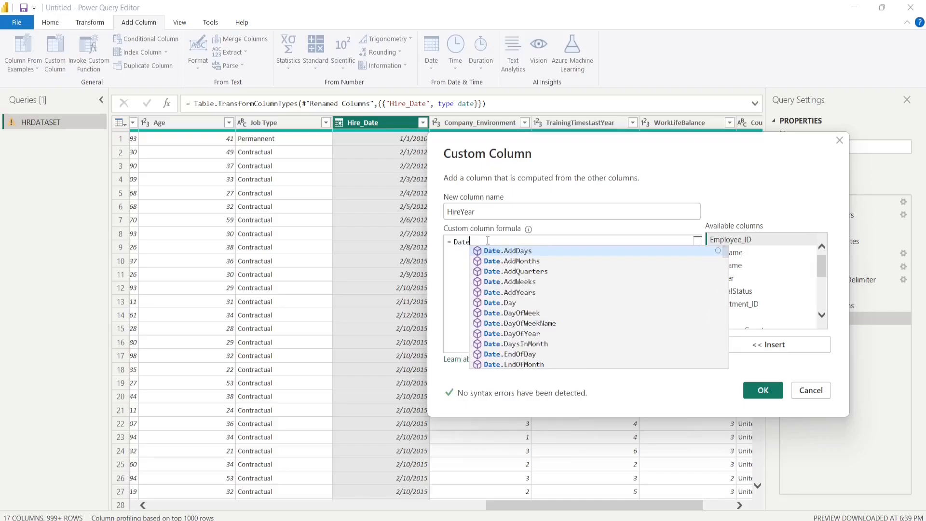
{"action": "type", "text": ".ye"}
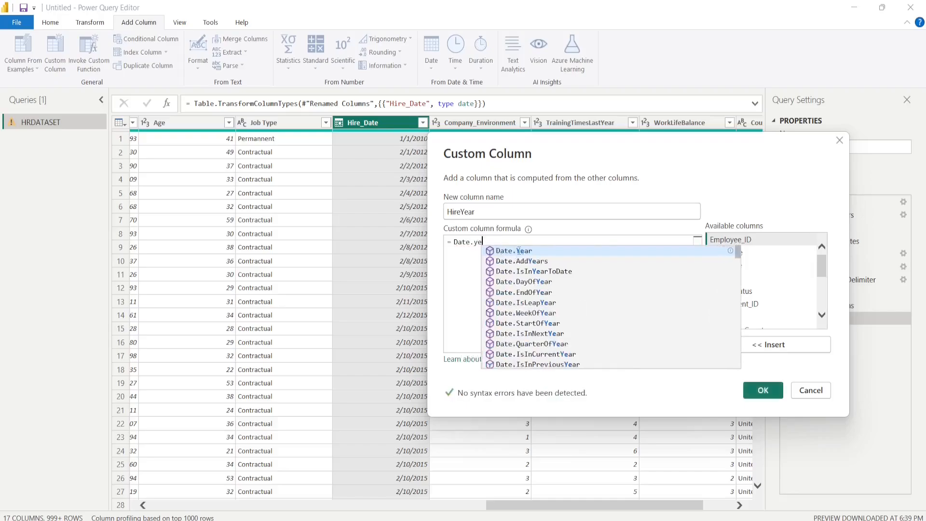
{"action": "left_click", "coordinate": [520, 251]}
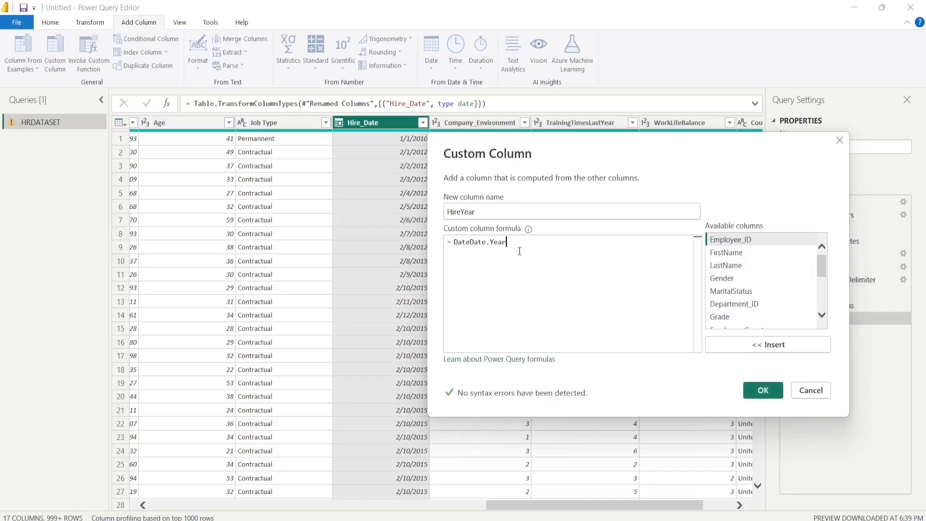
{"action": "left_click", "coordinate": [474, 243]}
{"action": "key", "text": "BackSpace"}
{"action": "key", "text": "BackSpace"}
{"action": "key", "text": "BackSpace"}
{"action": "key", "text": "BackSpace"}
{"action": "key", "text": "End"}
{"action": "type", "text": "()"}
{"action": "left_click_drag", "start_coordinate": [821, 274], "coordinate": [827, 306]}
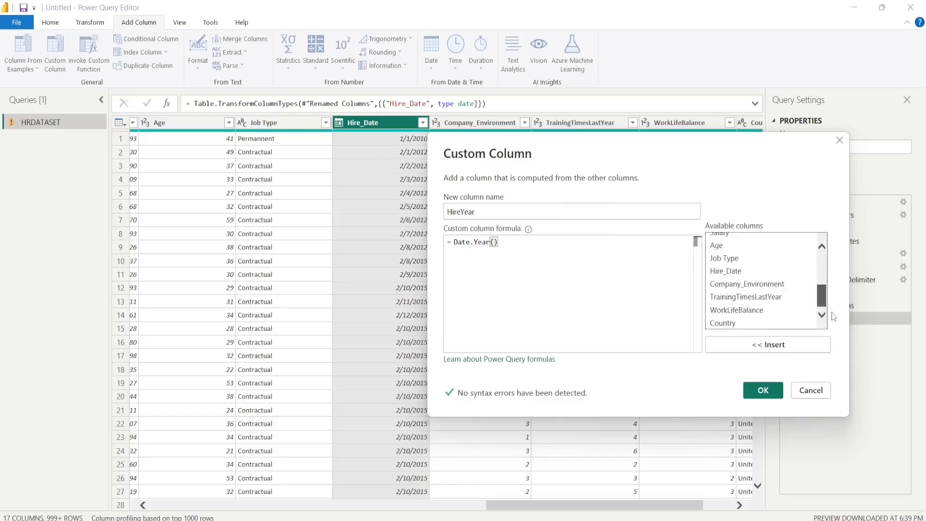
{"action": "double_click", "coordinate": [728, 272]}
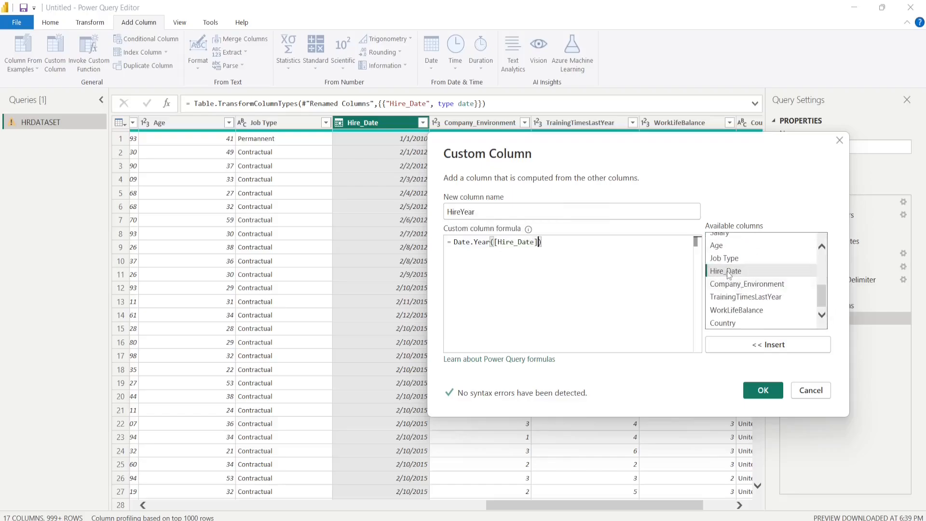
{"action": "left_click", "coordinate": [764, 392]}
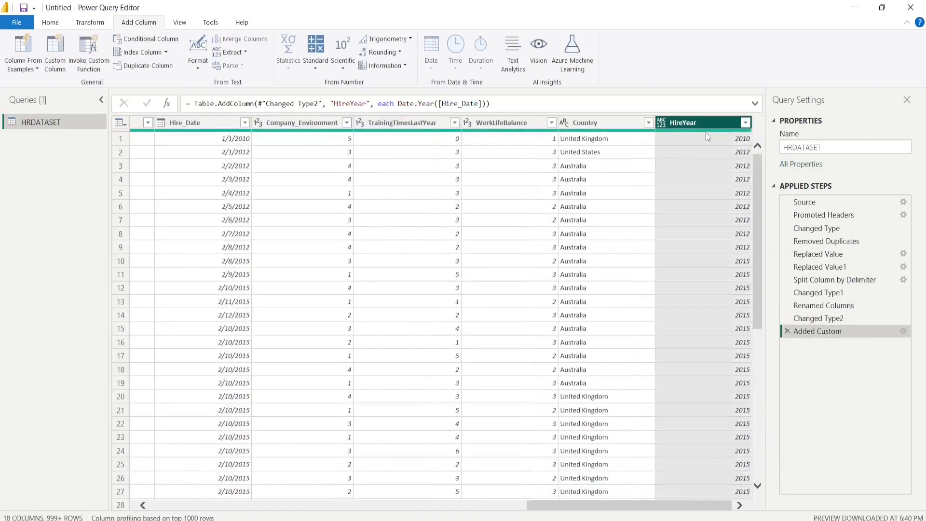
Step: Move the HireYear column directly after the Hire_Date column
{"action": "left_click", "coordinate": [662, 124]}
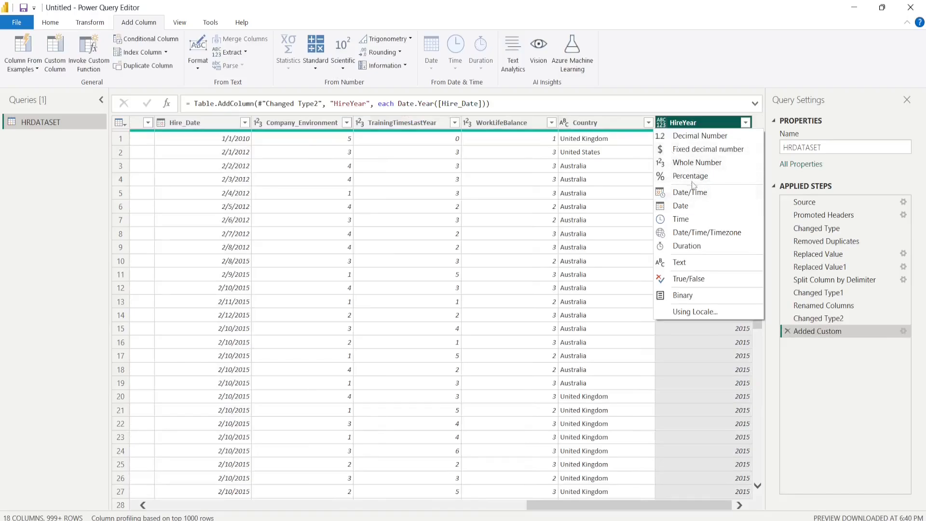
{"action": "left_click_drag", "start_coordinate": [688, 123], "coordinate": [294, 156]}
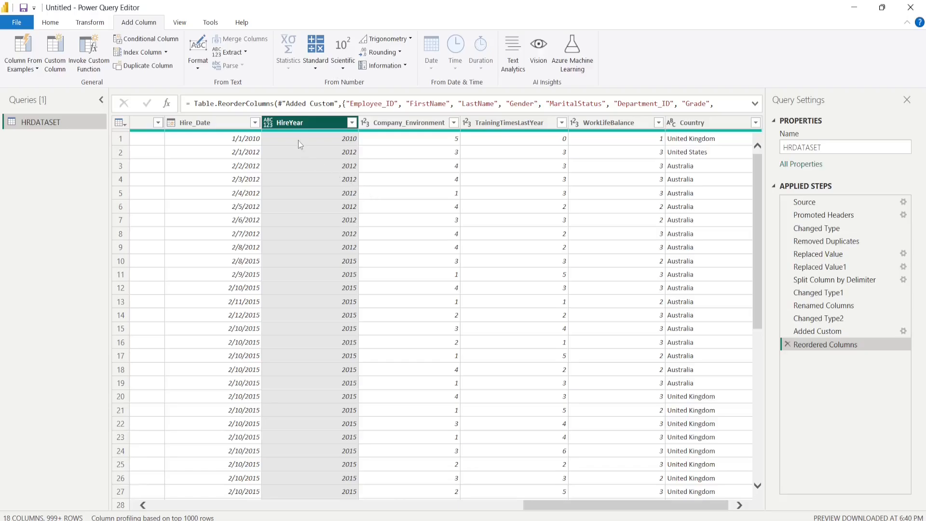
Step: Start another custom column and name it Experience
{"action": "left_click", "coordinate": [57, 66]}
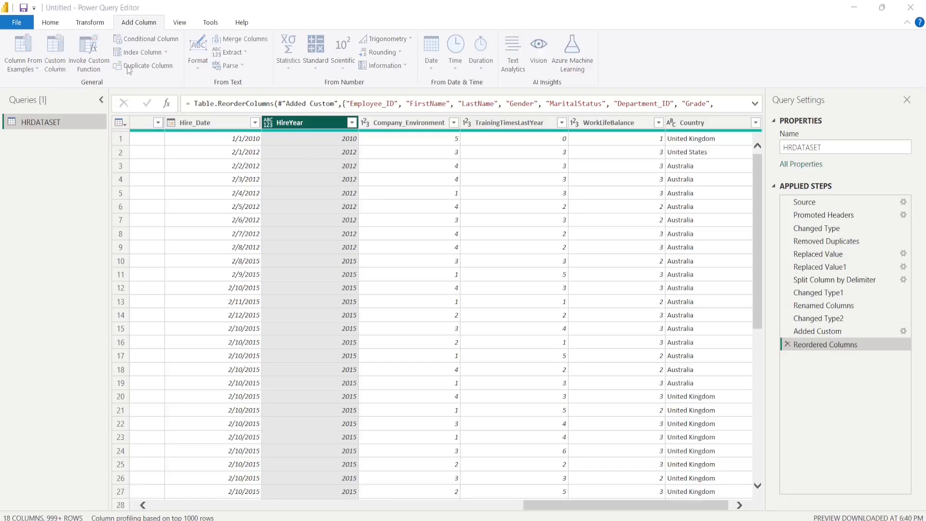
{"action": "left_click_drag", "start_coordinate": [392, 157], "coordinate": [516, 175]}
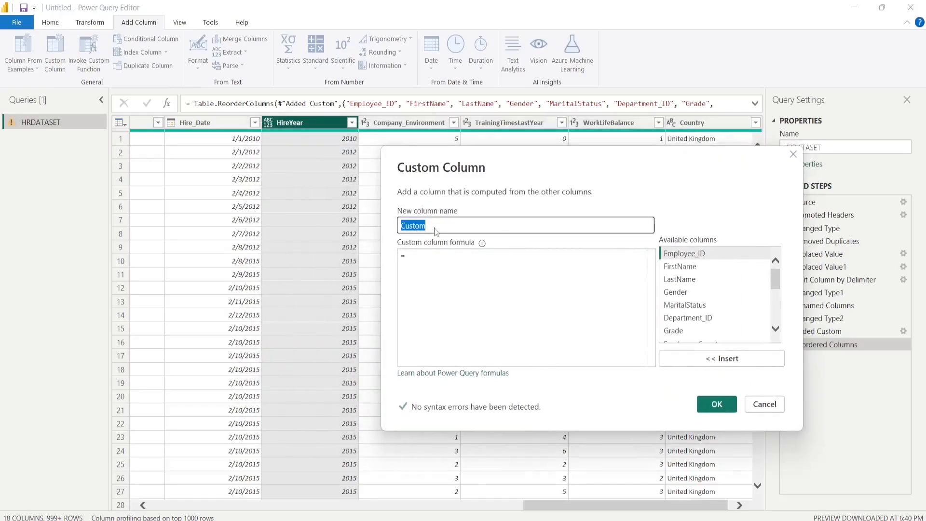
{"action": "type", "text": "Exp"}
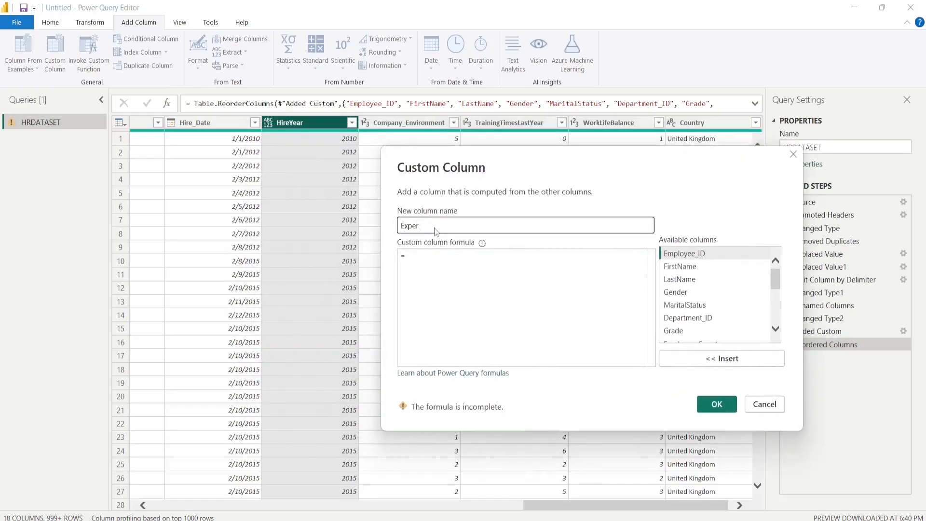
{"action": "type", "text": "erience"}
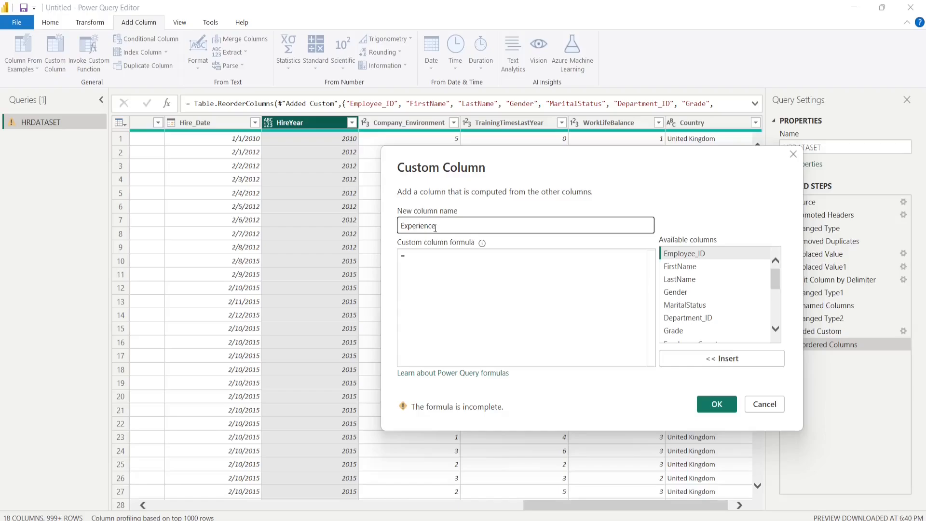
Step: Define Experience with the formula Date.Year(DateTime.LocalNow())-[HireYear] and add the column to the table
{"action": "left_click", "coordinate": [445, 261]}
{"action": "type", "text": "Date.Year(DateTime.LocalNow())-["}
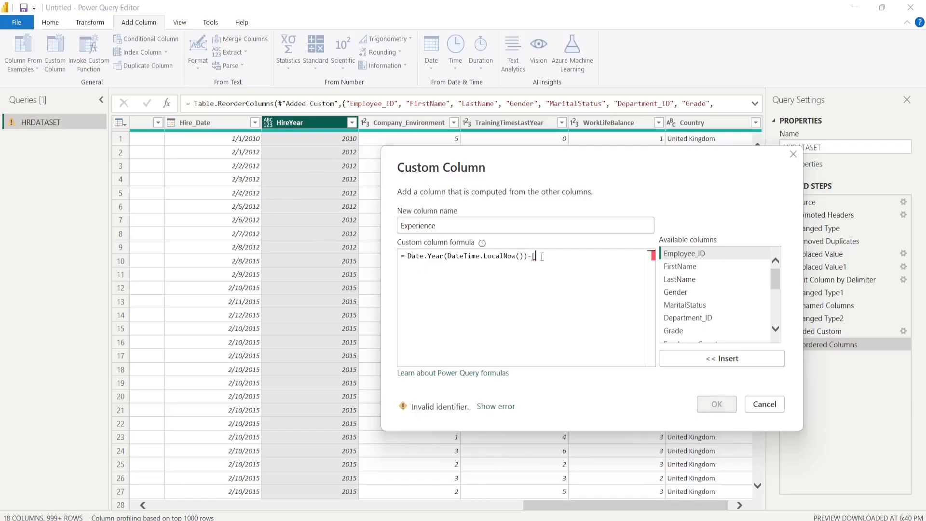
{"action": "key", "text": "BackSpace"}
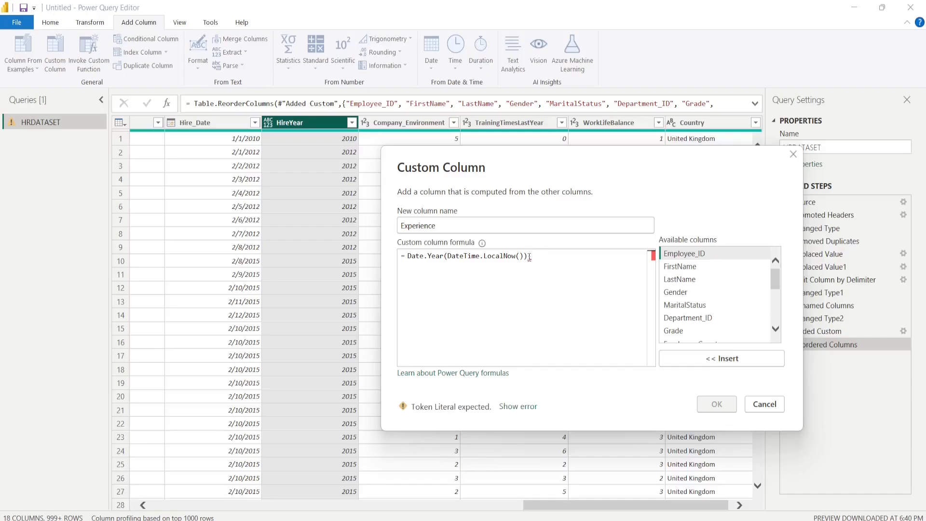
{"action": "left_click_drag", "start_coordinate": [529, 257], "coordinate": [514, 257]}
{"action": "left_click", "coordinate": [532, 257]}
{"action": "scroll", "coordinate": [762, 297], "scroll_direction": "down", "scroll_amount": 3}
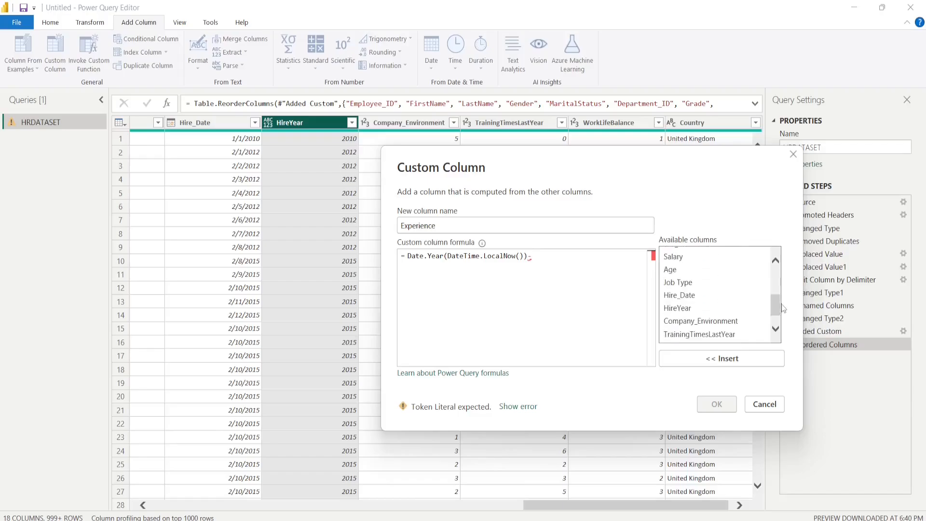
{"action": "left_click", "coordinate": [695, 309]}
{"action": "left_click", "coordinate": [723, 361]}
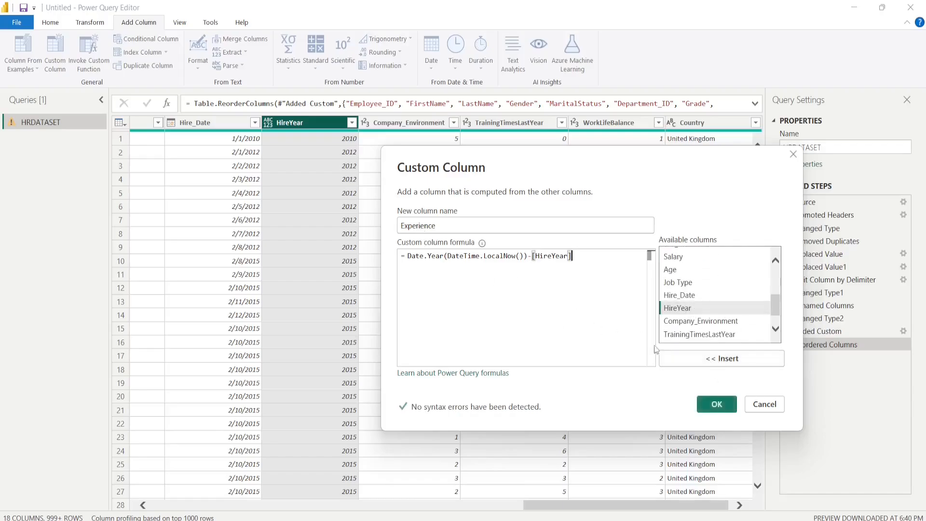
{"action": "left_click", "coordinate": [719, 406]}
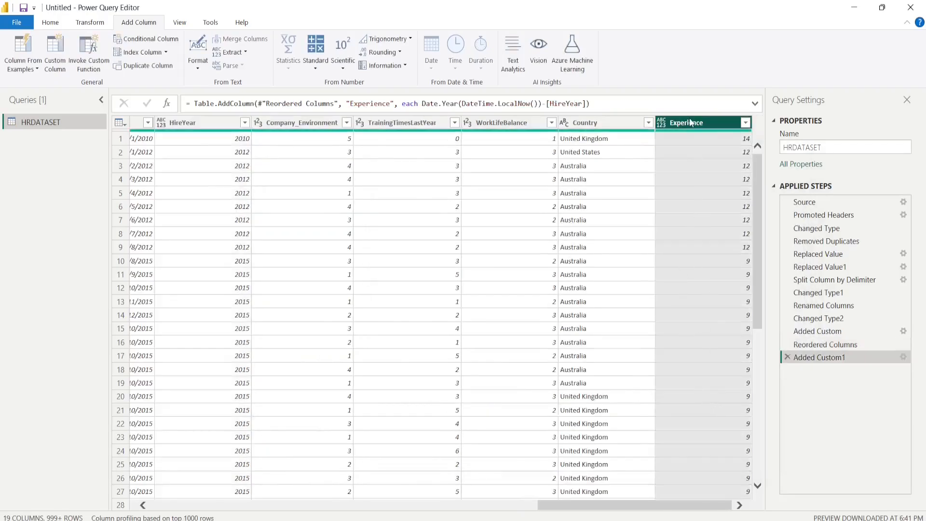
Step: Move the Experience column between the HireYear and Company_Environment columns
{"action": "left_click_drag", "start_coordinate": [691, 123], "coordinate": [291, 193]}
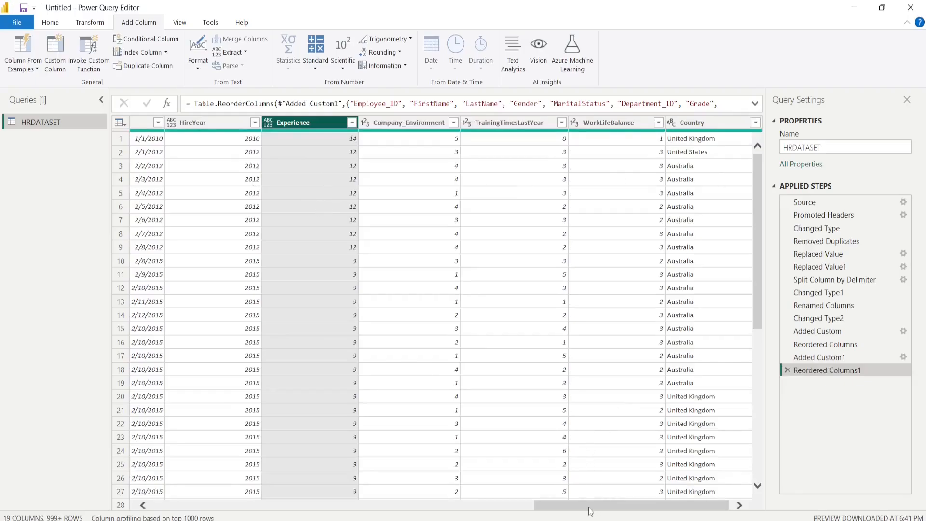
{"action": "mouse_move", "coordinate": [590, 506]}
{"action": "left_mouse_down"}
{"action": "mouse_move", "coordinate": [142, 469]}
{"action": "mouse_move", "coordinate": [601, 493]}
{"action": "left_mouse_up"}
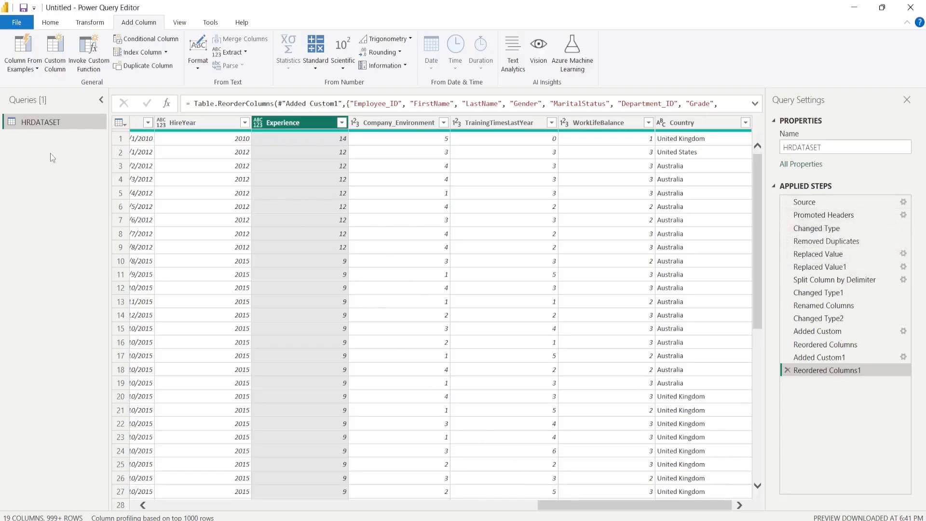
Step: Close and apply the Power Query changes to the report, and check the fields loaded in the HRDATASET table
{"action": "left_click", "coordinate": [50, 22]}
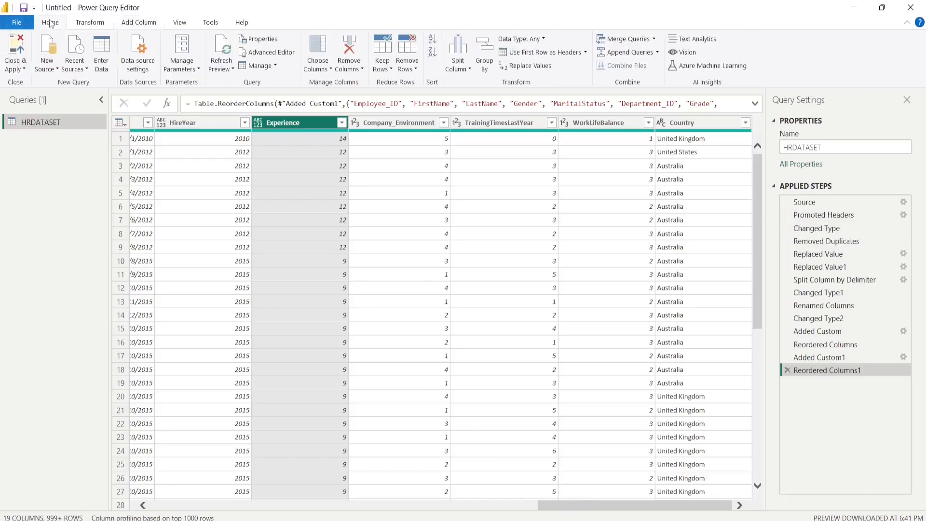
{"action": "left_click", "coordinate": [22, 73]}
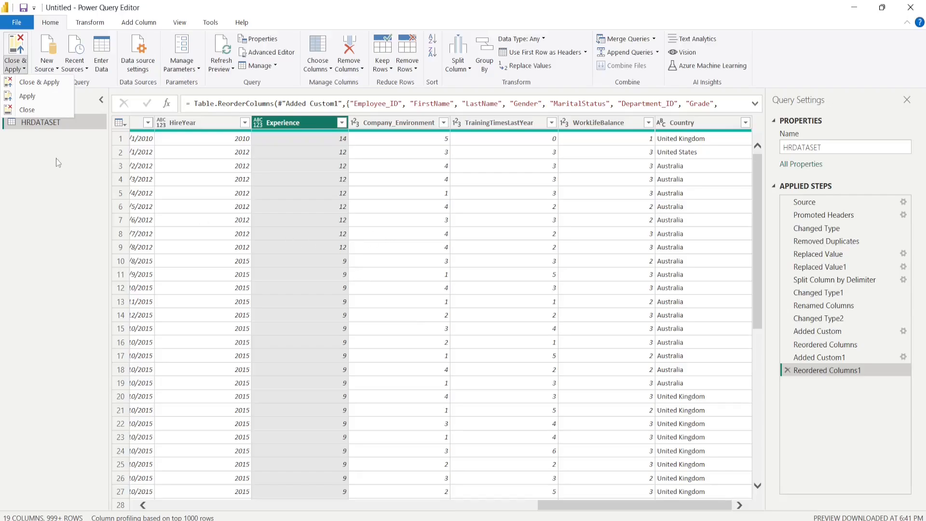
{"action": "left_click", "coordinate": [30, 84]}
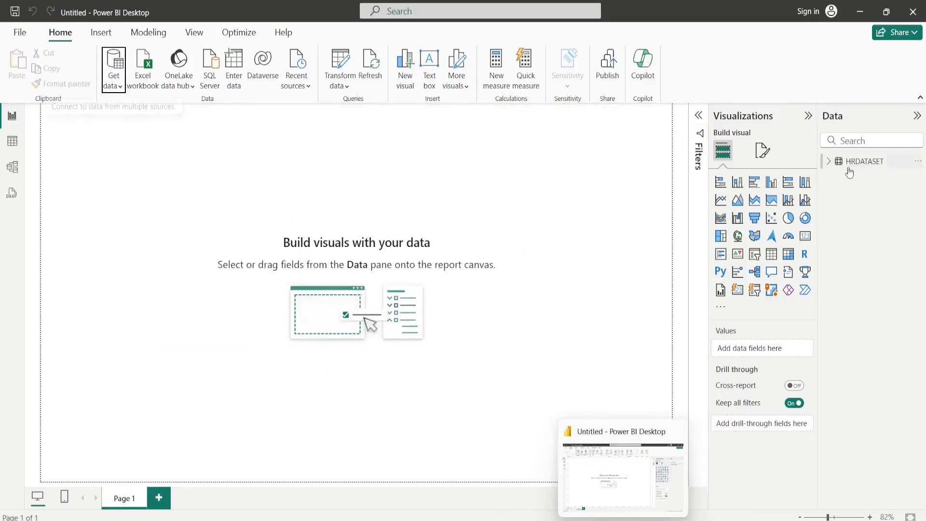
{"action": "left_click", "coordinate": [833, 167]}
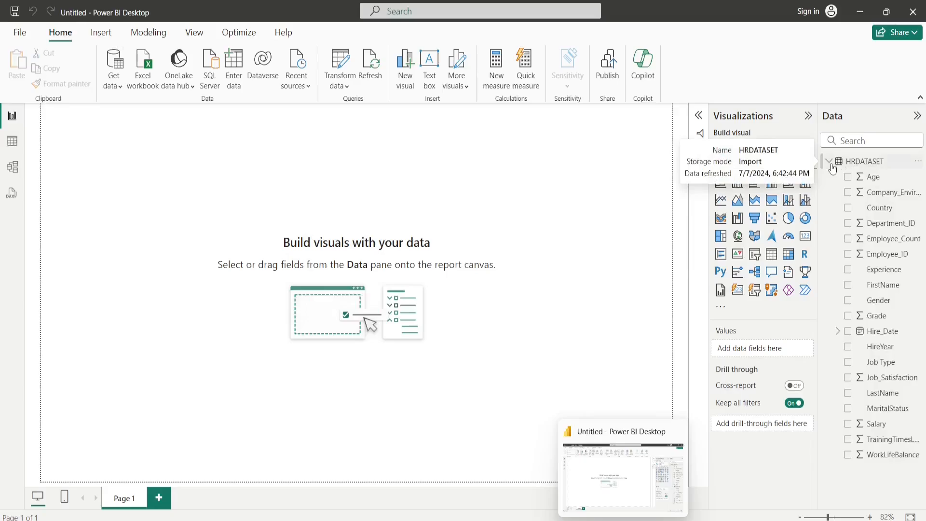
{"action": "left_click", "coordinate": [832, 165]}
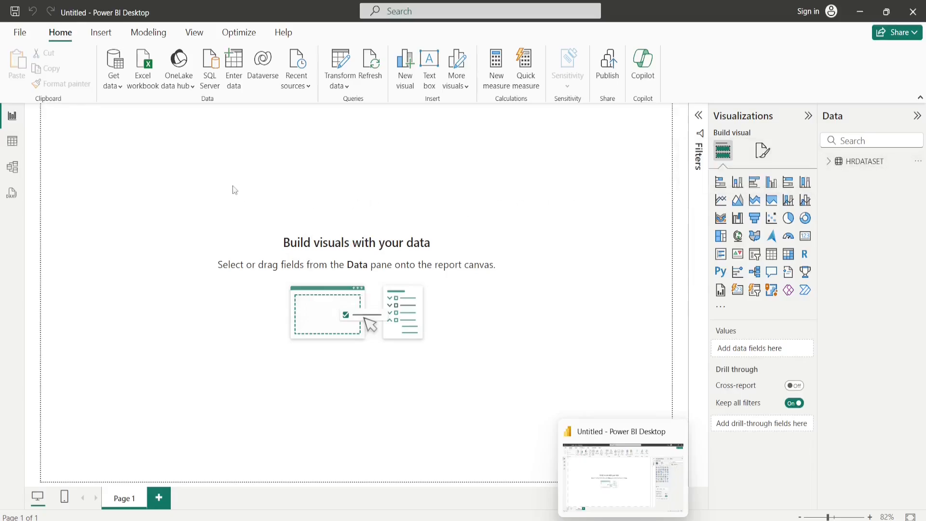
Step: Load the Department sheet from the Department.xlsx Excel workbook into the report
{"action": "left_click", "coordinate": [119, 86]}
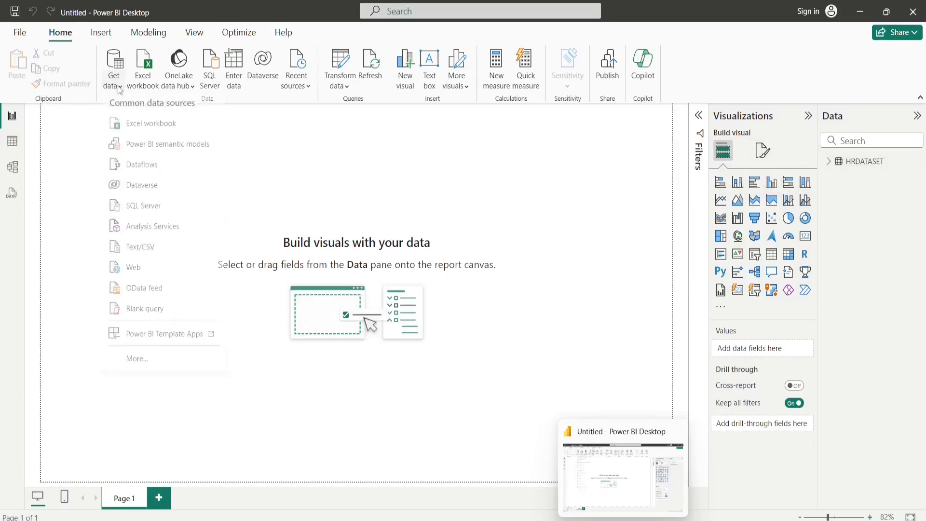
{"action": "left_click", "coordinate": [135, 130]}
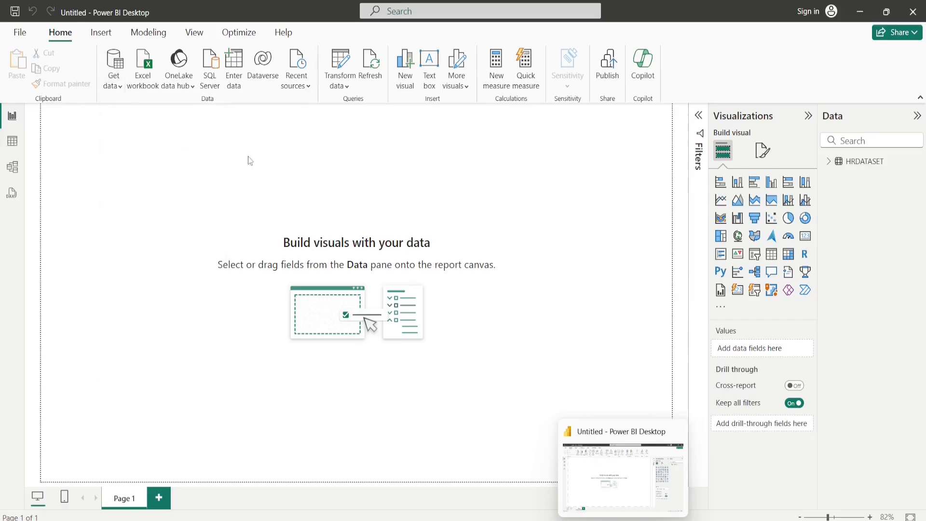
{"action": "left_click", "coordinate": [305, 105]}
{"action": "double_click", "coordinate": [305, 105]}
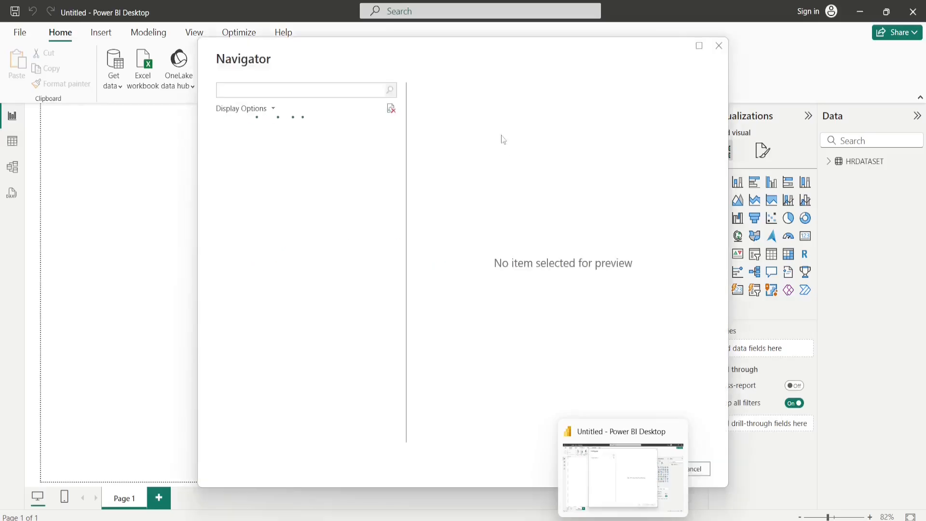
{"action": "left_click_drag", "start_coordinate": [491, 55], "coordinate": [430, 33]}
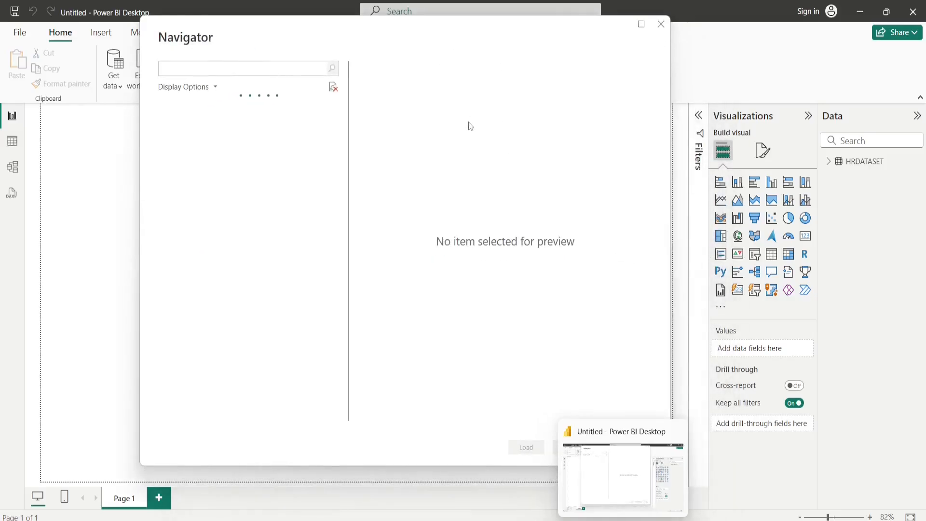
{"action": "left_click", "coordinate": [177, 123]}
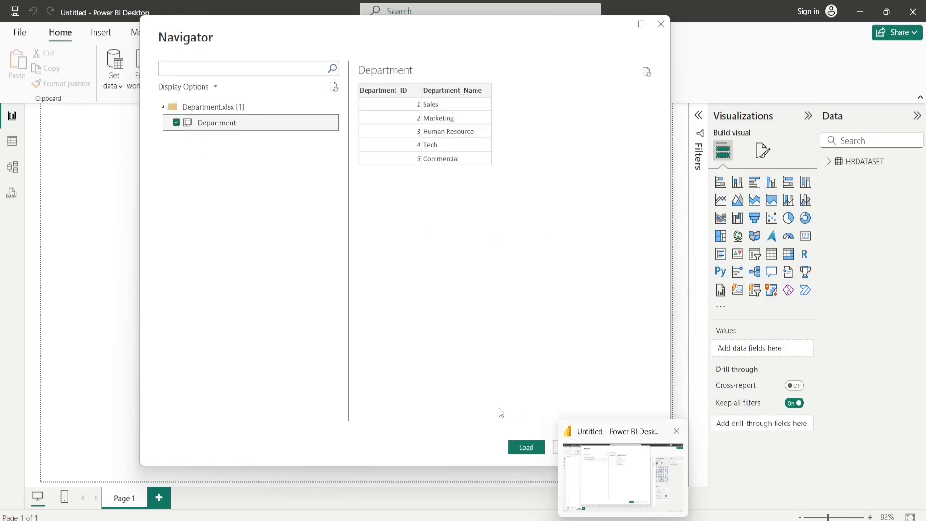
{"action": "left_click", "coordinate": [526, 448]}
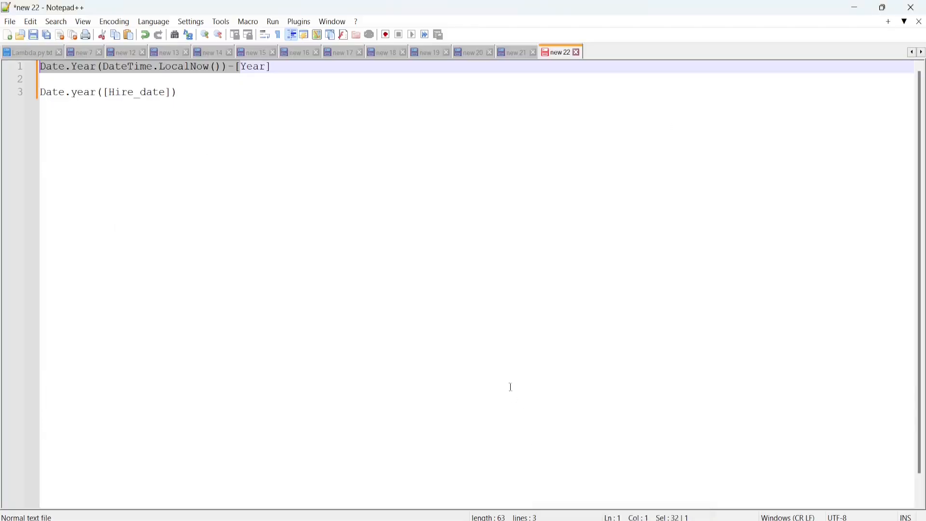
Step: Switch to Power BI Desktop and check the fields of the HRDATASET and Department tables
{"action": "left_click", "coordinate": [625, 520]}
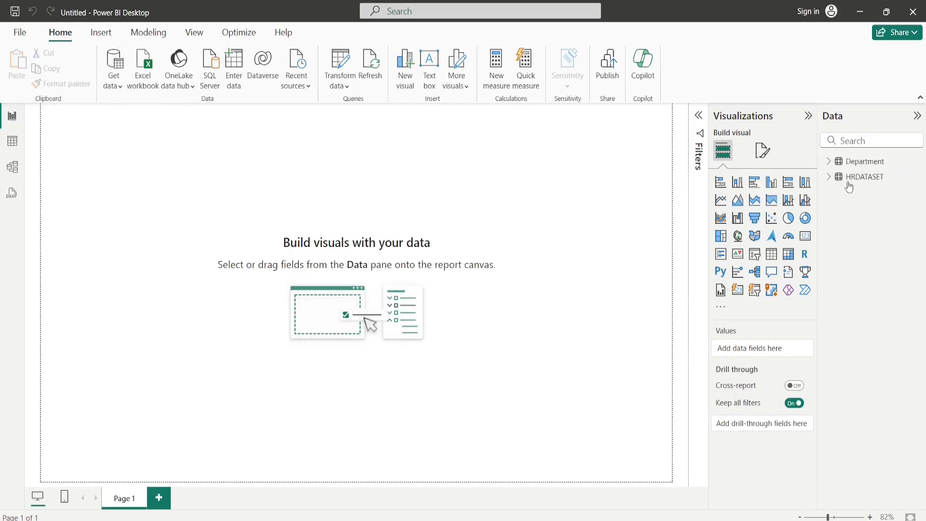
{"action": "left_click", "coordinate": [831, 179]}
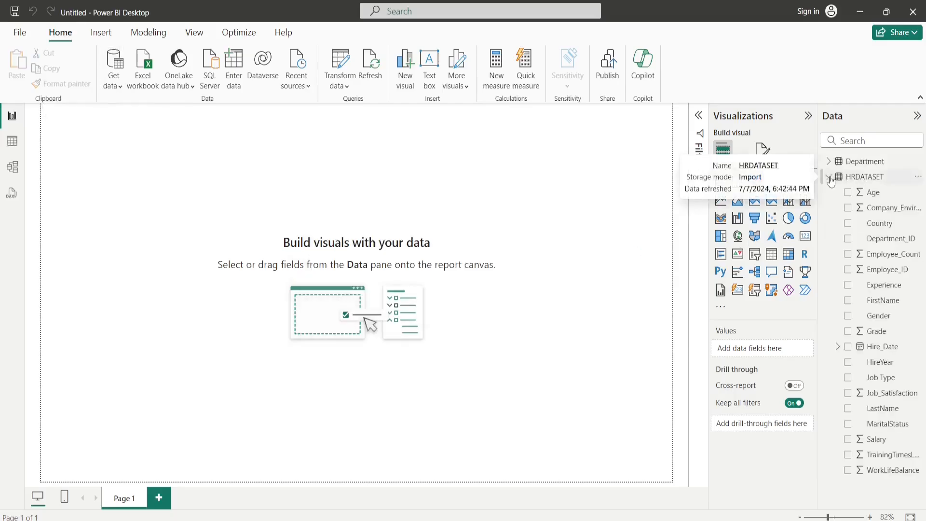
{"action": "left_click", "coordinate": [831, 180]}
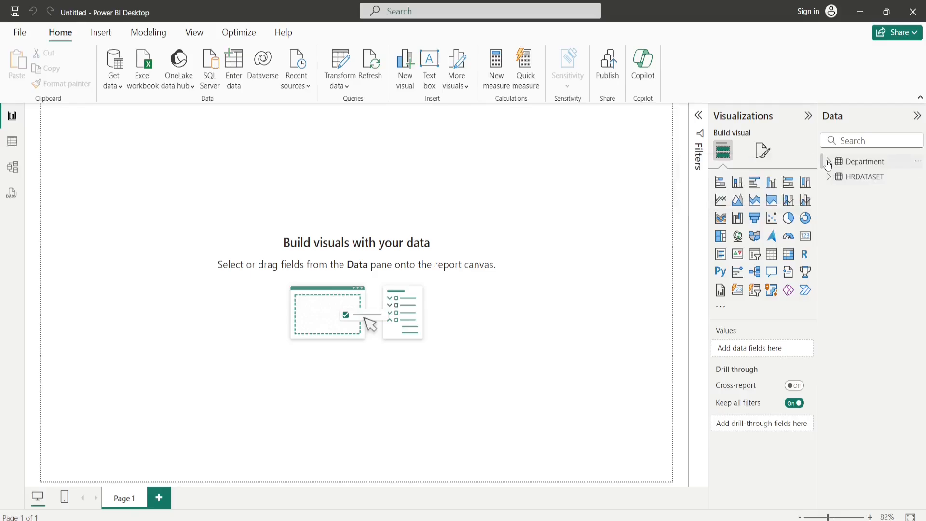
{"action": "left_click", "coordinate": [829, 162]}
{"action": "left_click", "coordinate": [829, 162]}
Step: In Power Query, set up a merge as a new query with HRDATASET as the first table and Department as the second
{"action": "left_click", "coordinate": [346, 87]}
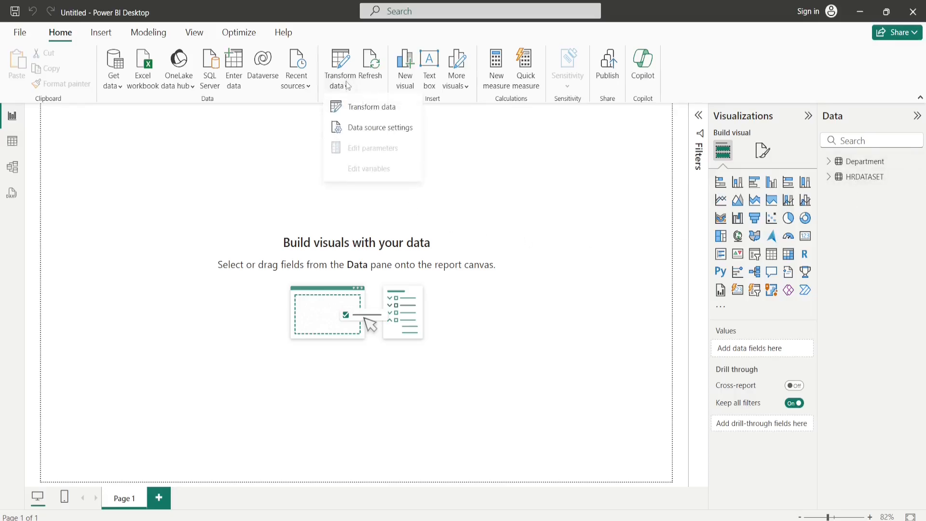
{"action": "left_click", "coordinate": [349, 106]}
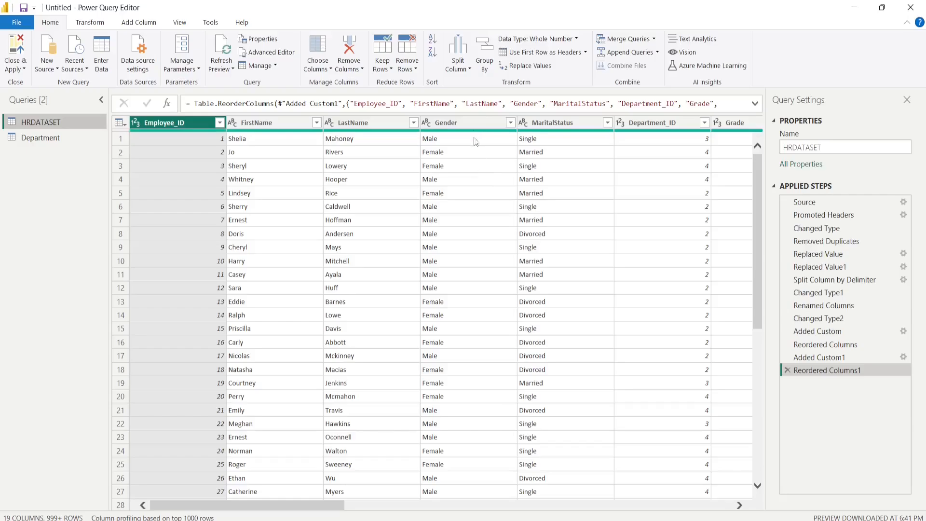
{"action": "left_click", "coordinate": [654, 39]}
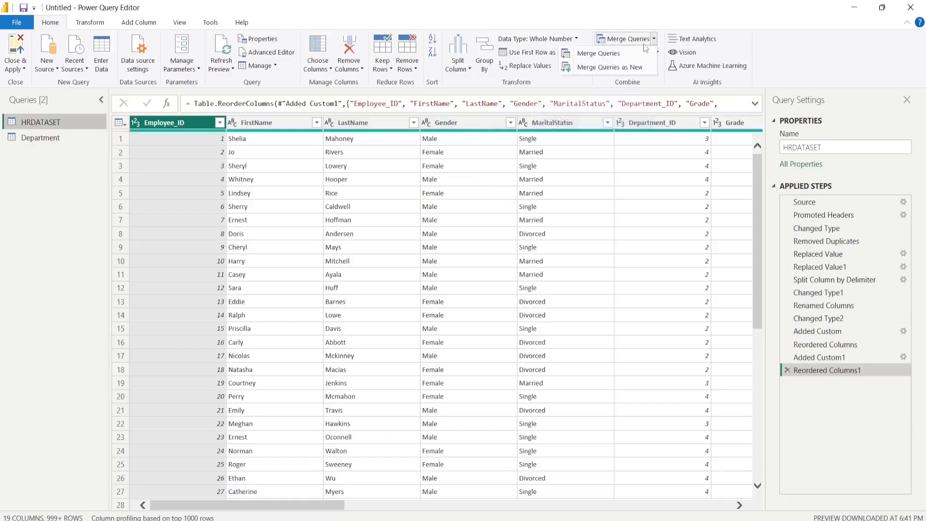
{"action": "left_click", "coordinate": [618, 68]}
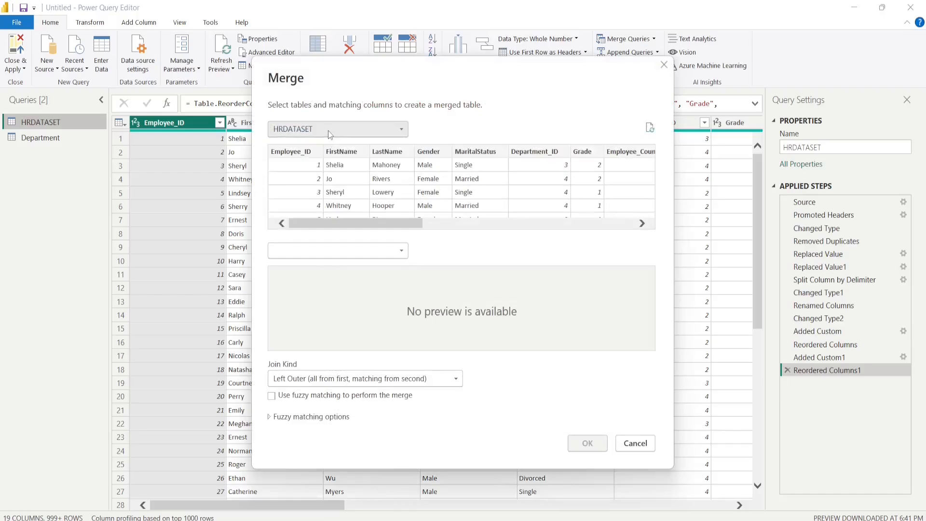
{"action": "left_click", "coordinate": [328, 130]}
{"action": "left_click", "coordinate": [328, 130]}
{"action": "left_click", "coordinate": [334, 250]}
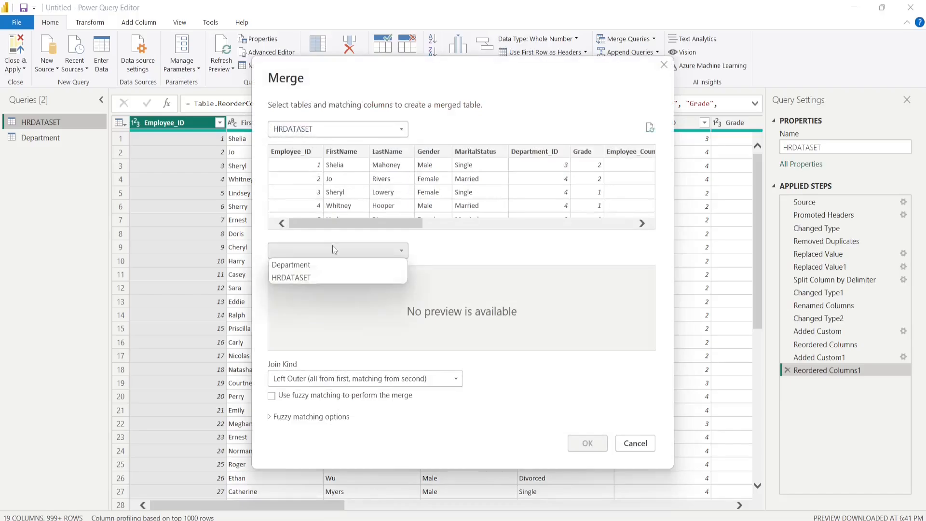
{"action": "left_click", "coordinate": [301, 266]}
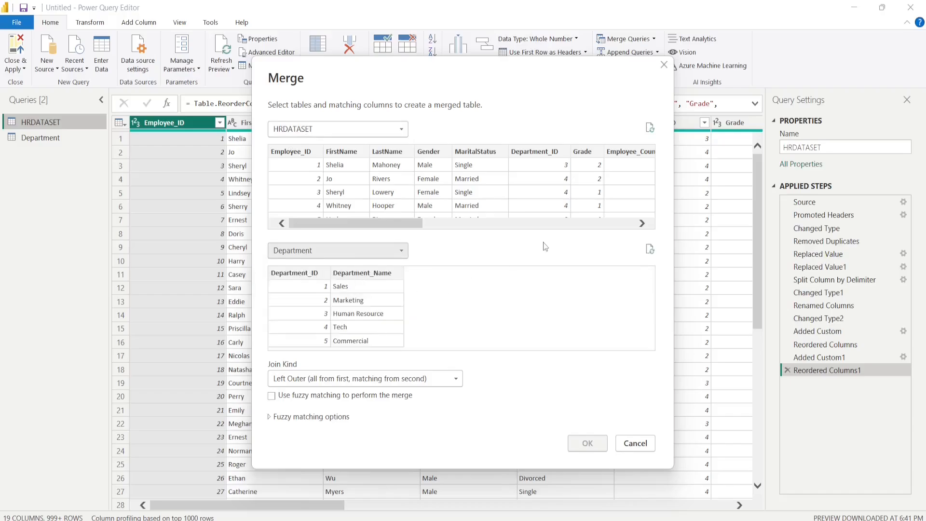
Step: Merge the two tables with an Inner (only matching rows) join on their Department_ID columns
{"action": "left_click_drag", "start_coordinate": [401, 221], "coordinate": [569, 237]}
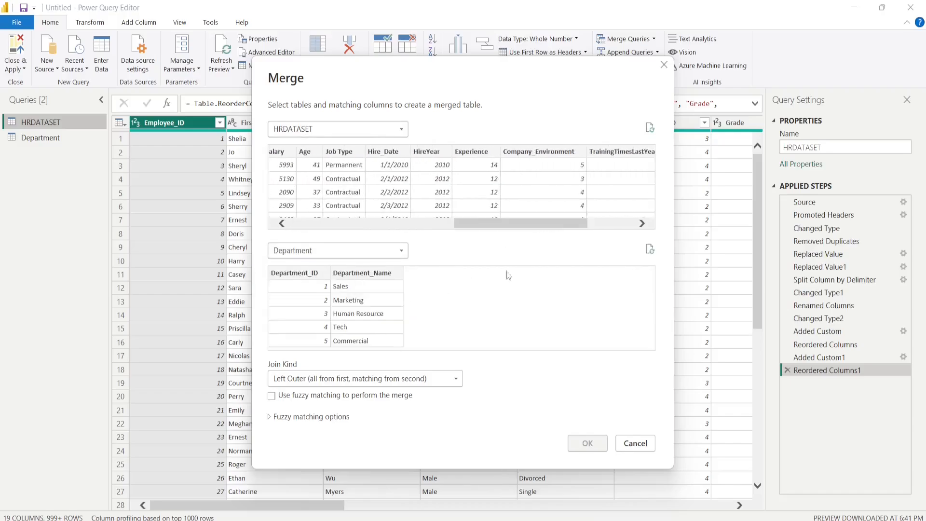
{"action": "left_click", "coordinate": [334, 383]}
{"action": "left_click", "coordinate": [327, 432]}
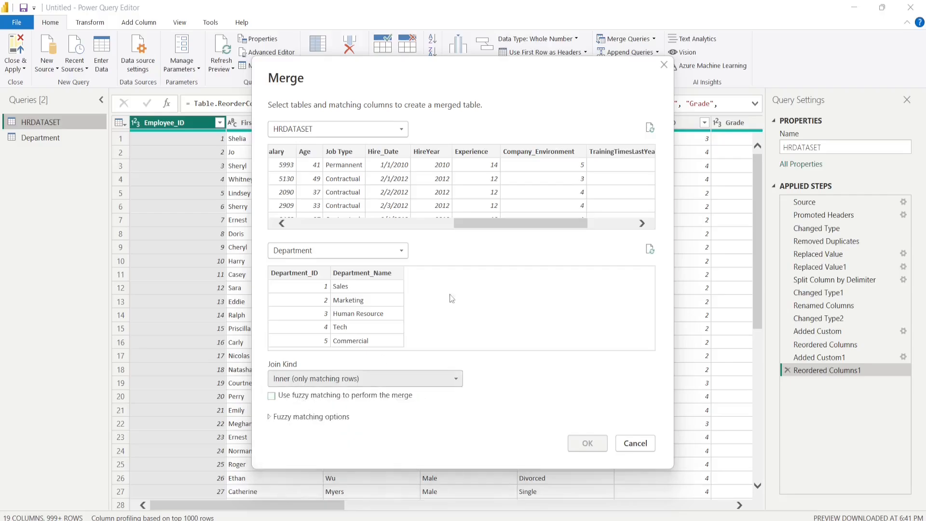
{"action": "left_click_drag", "start_coordinate": [493, 228], "coordinate": [381, 223]}
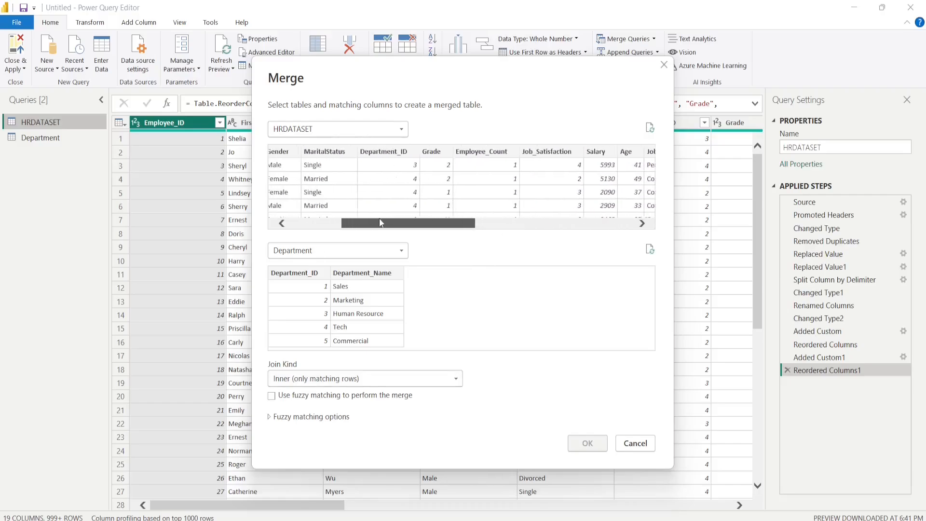
{"action": "left_click", "coordinate": [381, 152]}
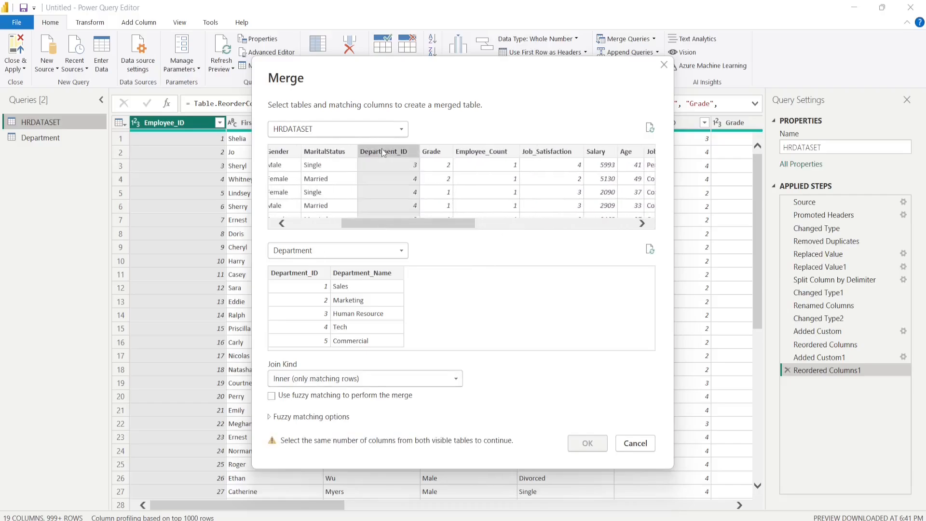
{"action": "left_click", "coordinate": [295, 273]}
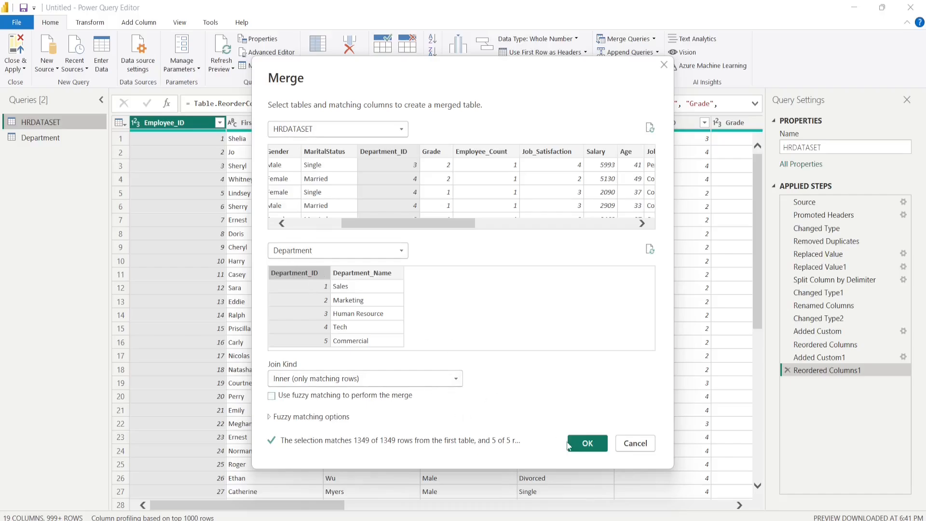
{"action": "left_click", "coordinate": [588, 443]}
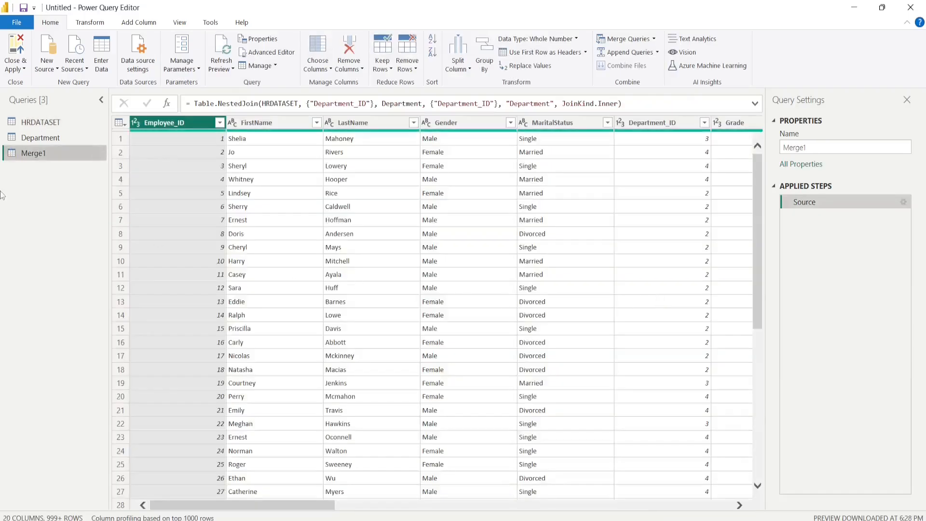
Step: Rename the merged query to HRDATASETFULL
{"action": "double_click", "coordinate": [35, 155]}
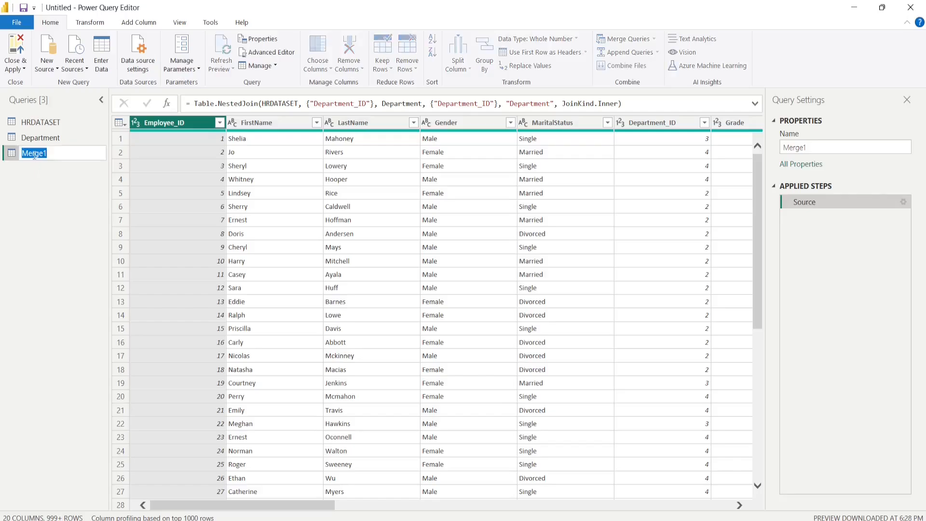
{"action": "type", "text": "HRDATASETFULL"}
{"action": "key", "text": "Return"}
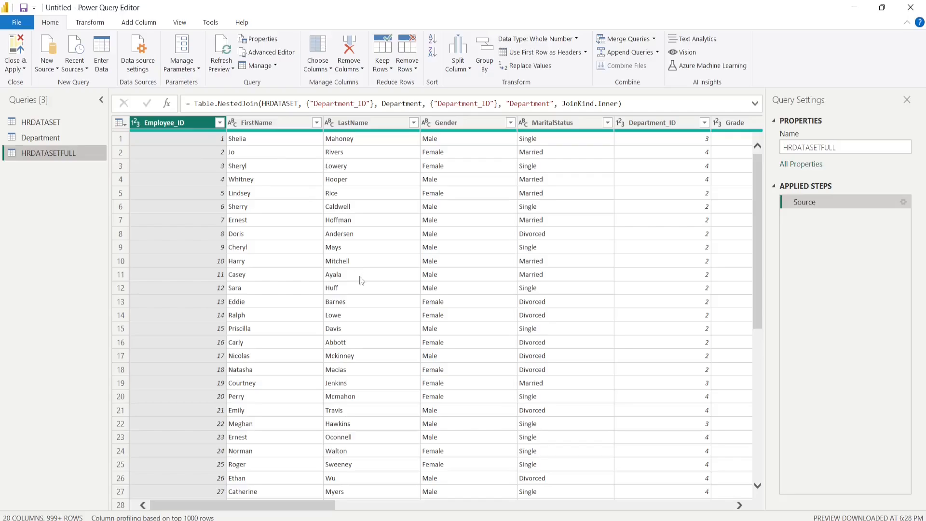
Step: Expand the nested Department column in HRDATASETFULL to include only Department_Name
{"action": "left_click_drag", "start_coordinate": [318, 508], "coordinate": [717, 471]}
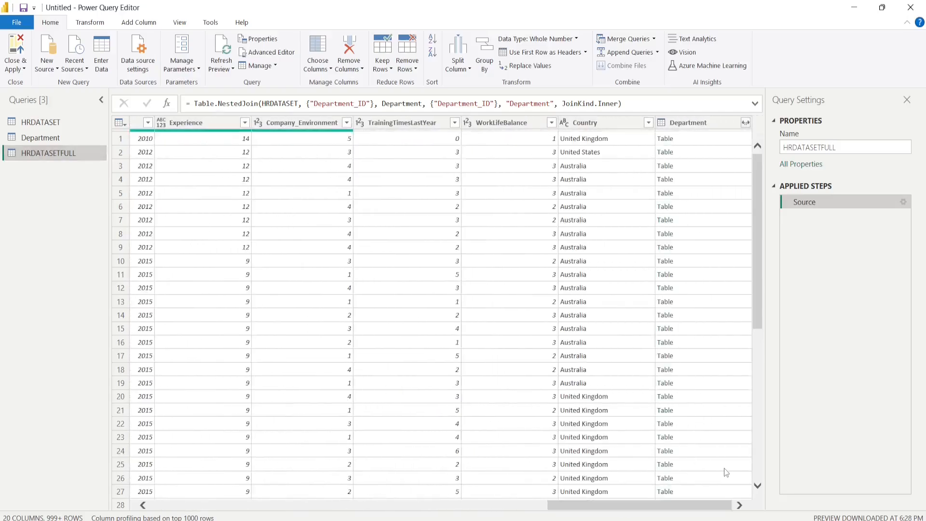
{"action": "left_click", "coordinate": [746, 123]}
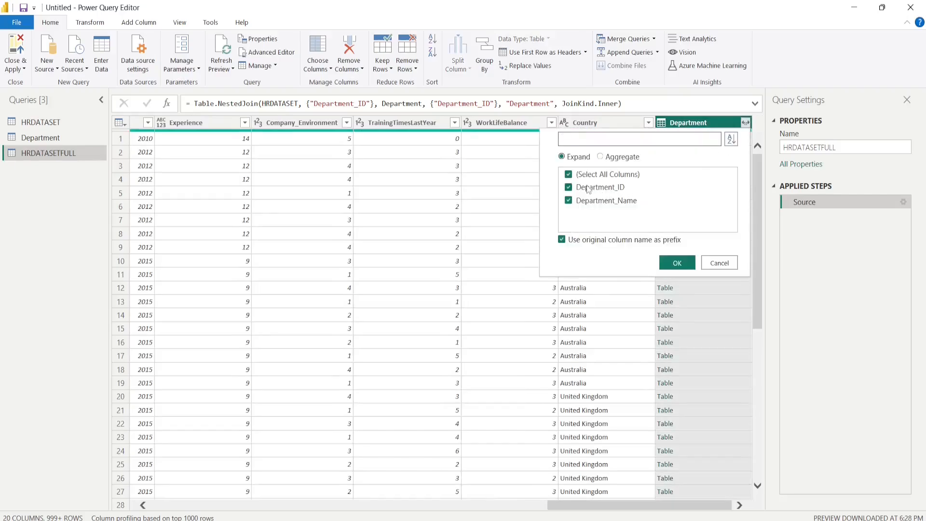
{"action": "left_click", "coordinate": [569, 175]}
{"action": "left_click", "coordinate": [569, 200]}
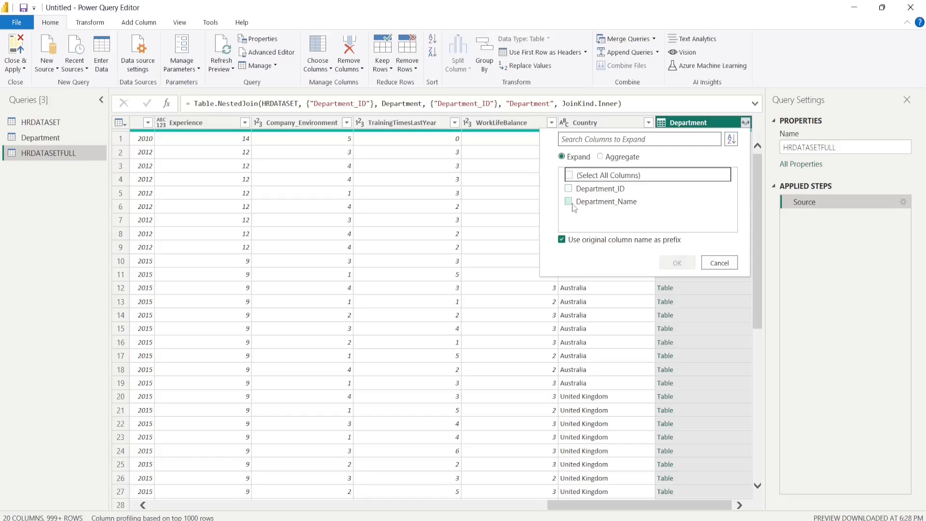
{"action": "left_click", "coordinate": [682, 262]}
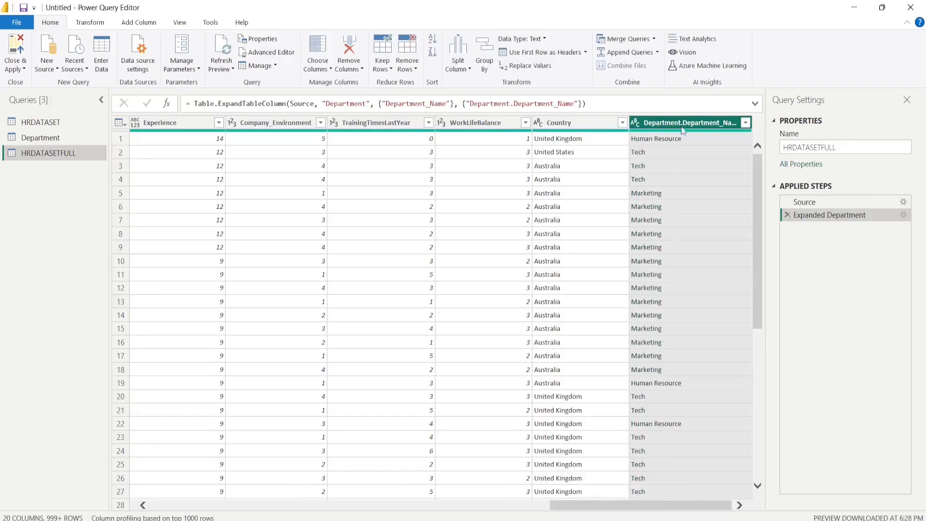
Step: Move the expanded department name column between Job Type and Hire_Date and rename it Department_Name
{"action": "left_click_drag", "start_coordinate": [682, 127], "coordinate": [150, 154]}
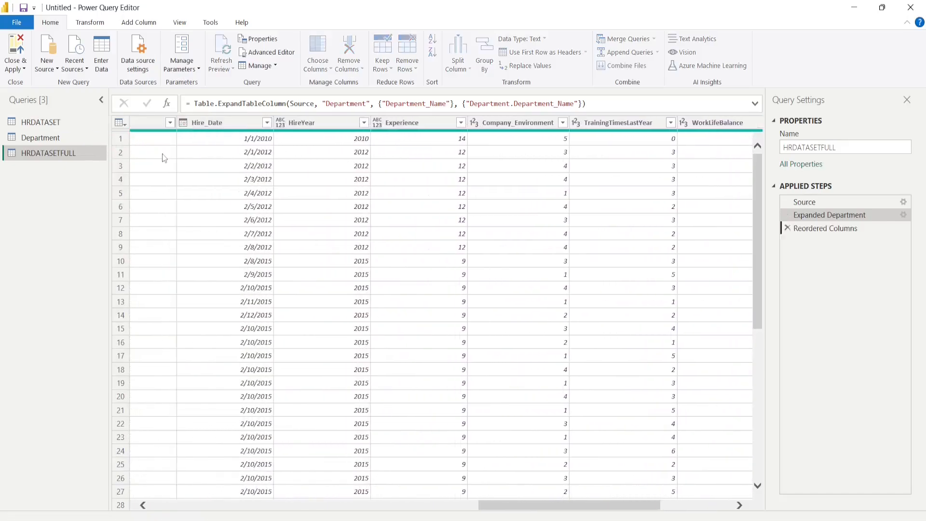
{"action": "scroll", "coordinate": [502, 511], "scroll_direction": "left", "scroll_amount": 3}
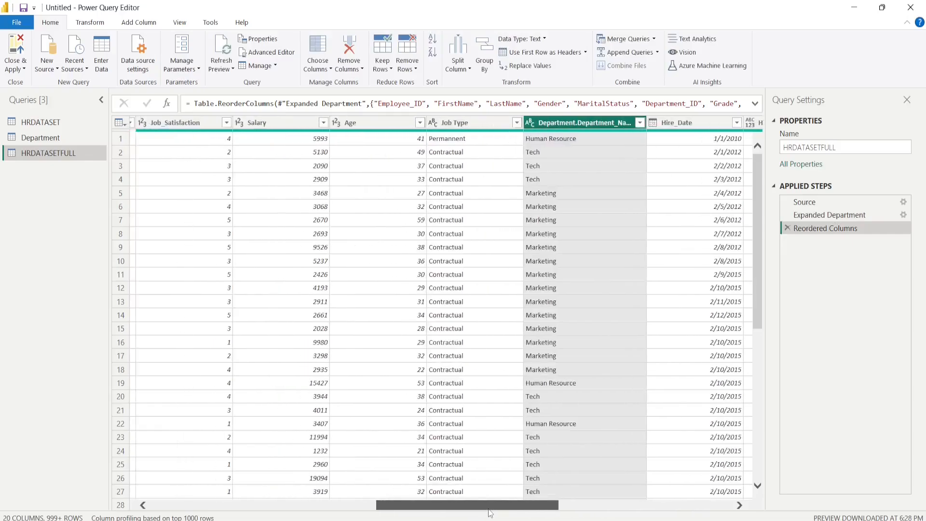
{"action": "double_click", "coordinate": [566, 123]}
{"action": "type", "text": "Department_Name"}
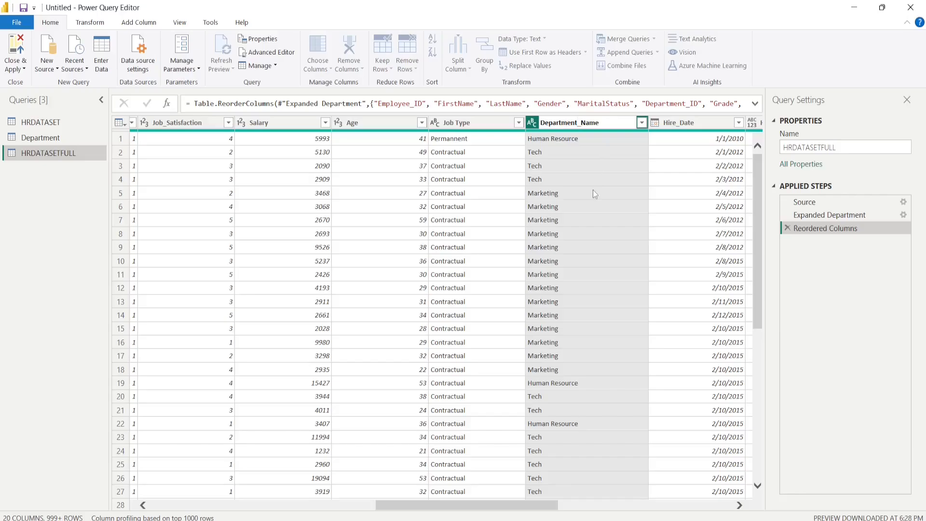
{"action": "key", "text": "Return"}
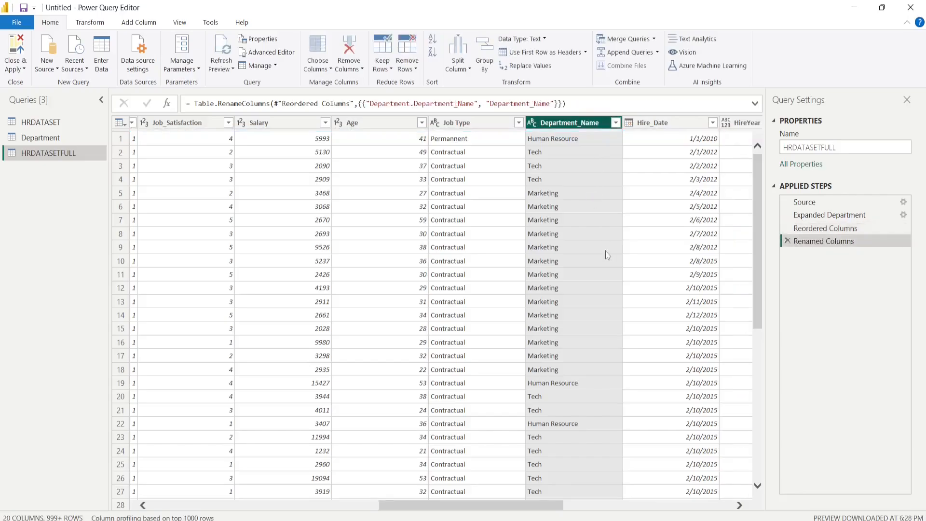
Step: Remove the Department_ID column from the HRDATASETFULL query
{"action": "left_click_drag", "start_coordinate": [492, 507], "coordinate": [361, 512]}
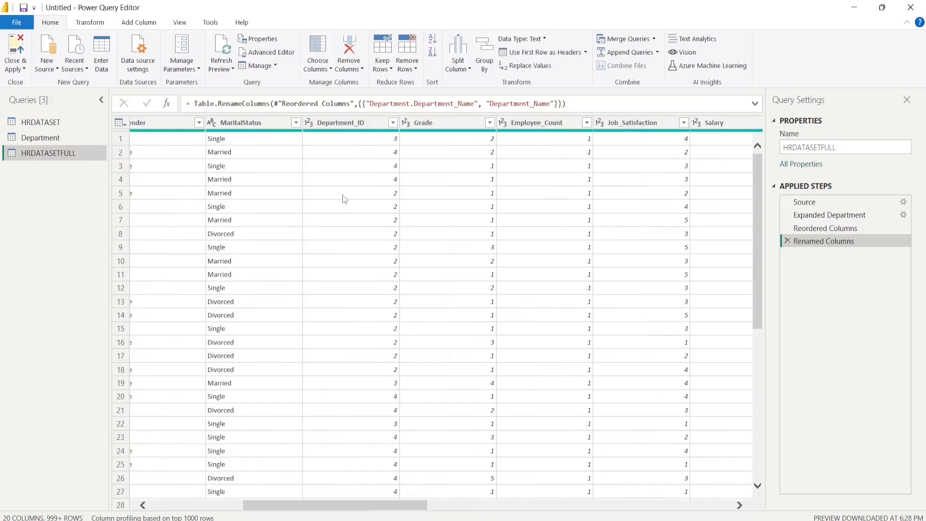
{"action": "left_click", "coordinate": [347, 123]}
{"action": "right_click", "coordinate": [348, 123]}
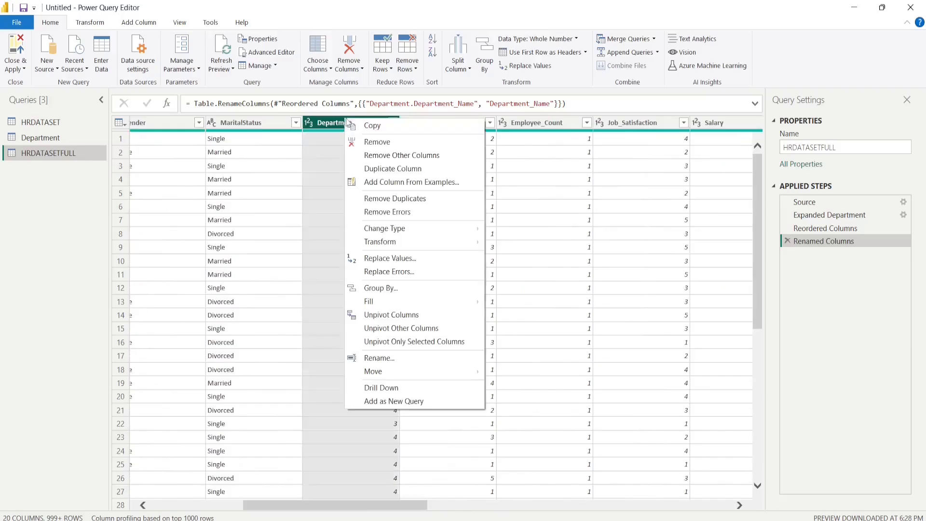
{"action": "left_click", "coordinate": [372, 143]}
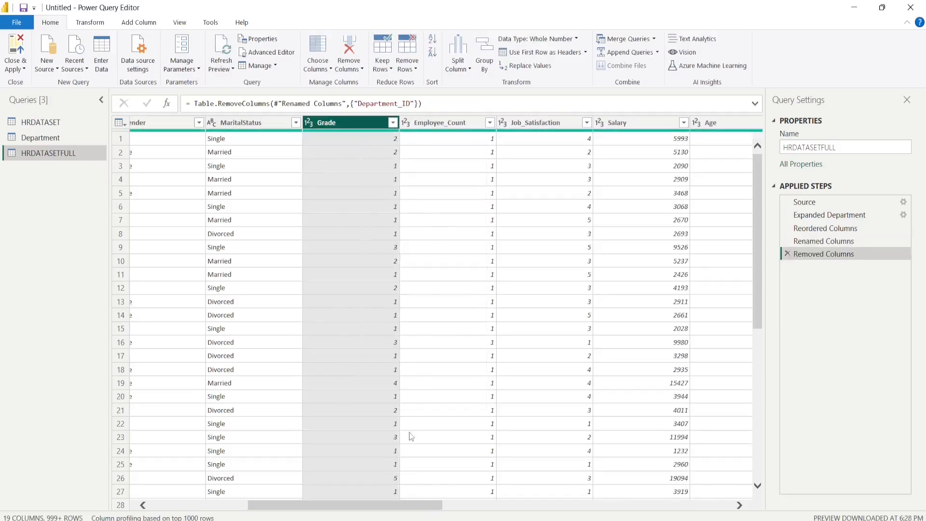
Step: Review the distinct values of the Department_Name column in its filter list without applying a filter
{"action": "left_click_drag", "start_coordinate": [413, 512], "coordinate": [547, 506]}
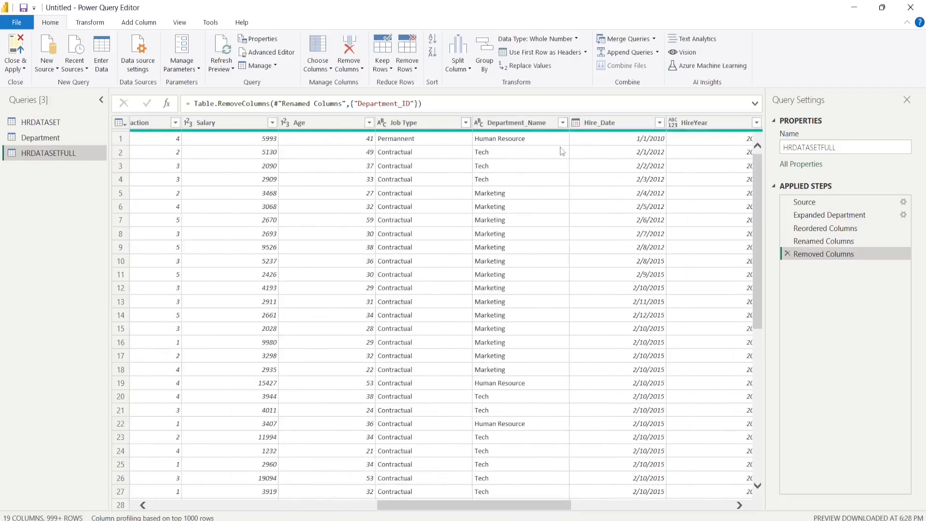
{"action": "left_click", "coordinate": [563, 123]}
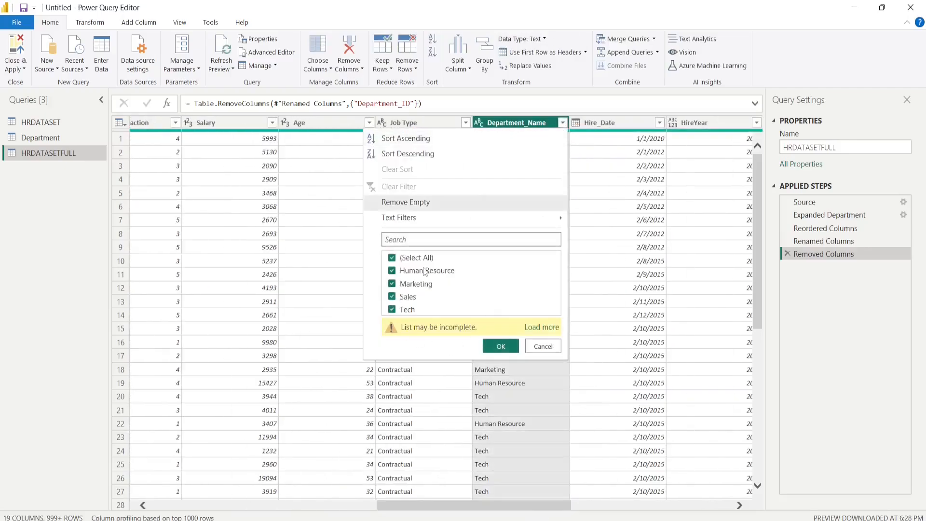
{"action": "left_click", "coordinate": [544, 350]}
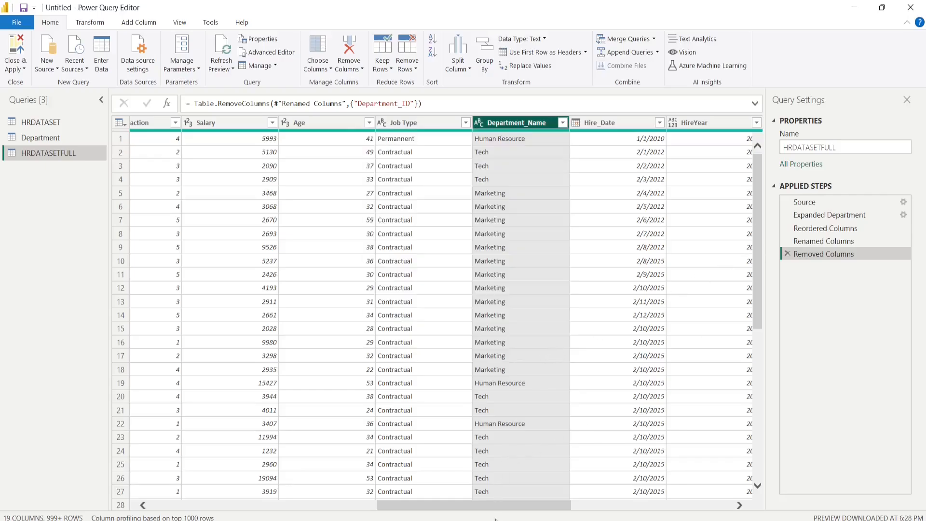
Step: Move the Country column between Department_Name and Hire_Date
{"action": "left_click_drag", "start_coordinate": [493, 510], "coordinate": [661, 505]}
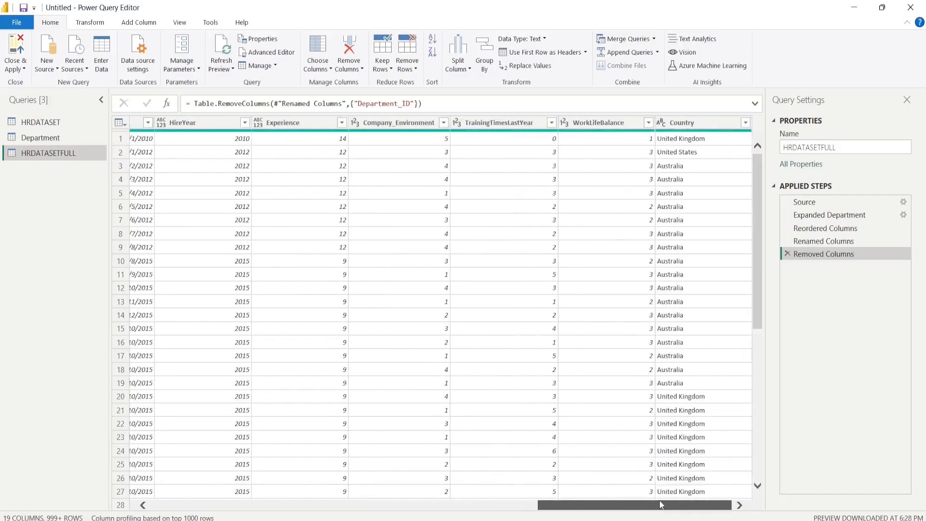
{"action": "left_click", "coordinate": [699, 127]}
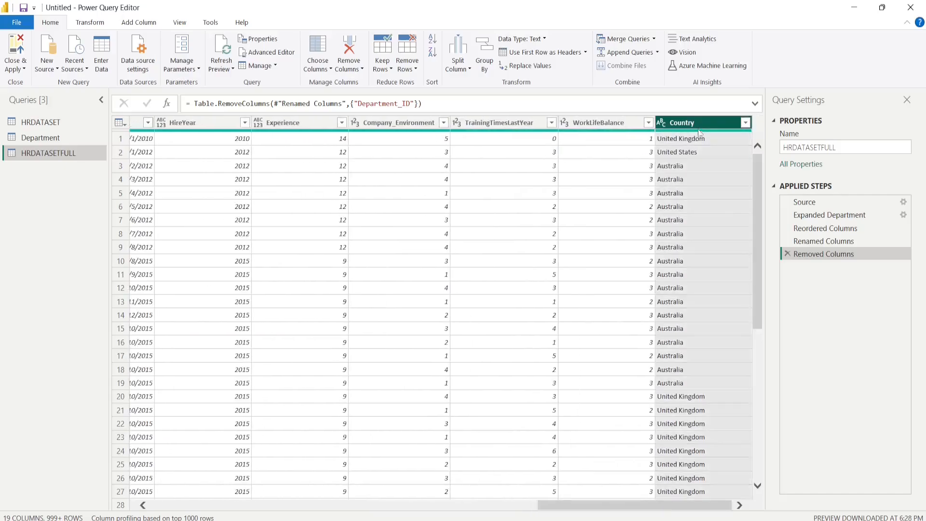
{"action": "left_click_drag", "start_coordinate": [699, 130], "coordinate": [227, 132]}
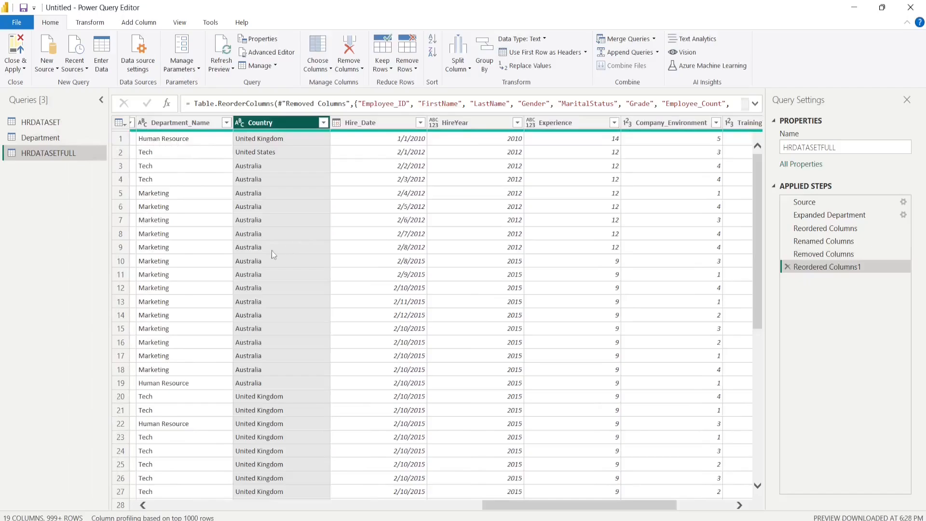
{"action": "left_click_drag", "start_coordinate": [532, 505], "coordinate": [327, 506]}
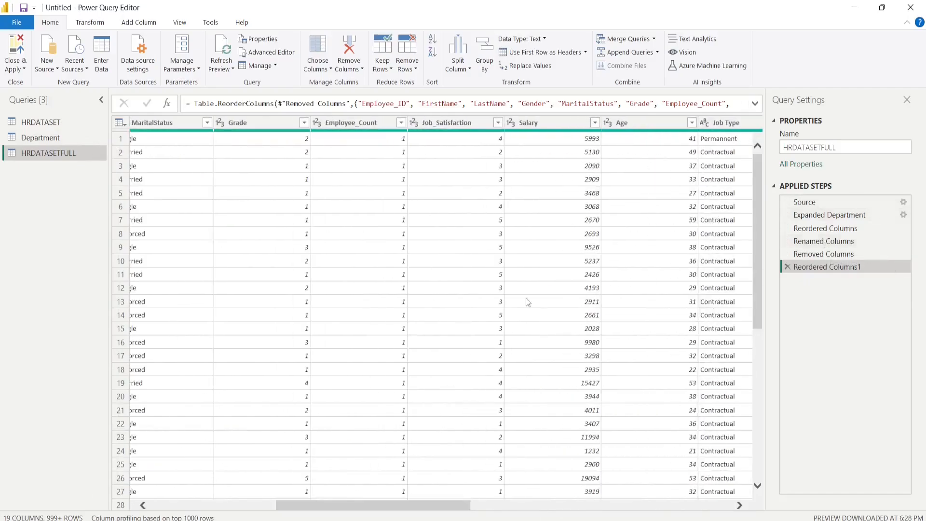
Step: Close the Power Query Editor and apply the pending query changes to load the tables into the report
{"action": "left_click", "coordinate": [23, 70]}
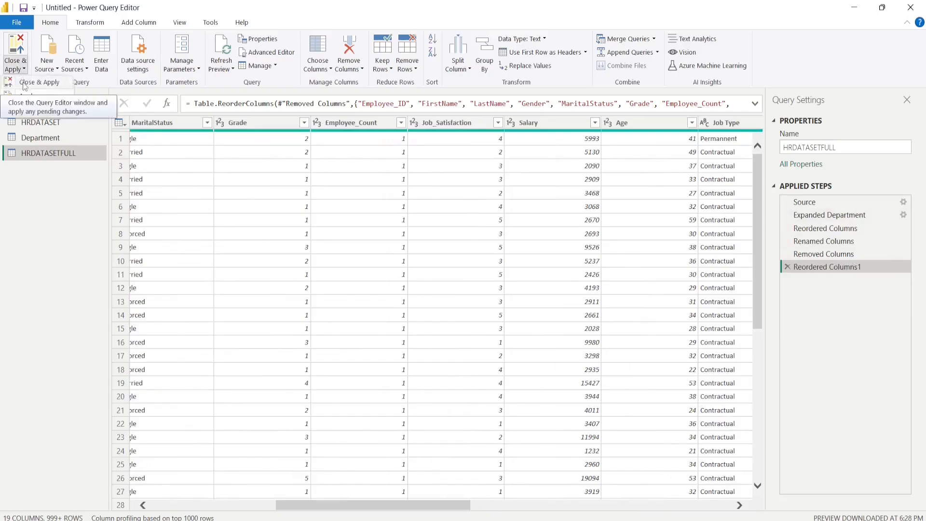
{"action": "left_click", "coordinate": [22, 82]}
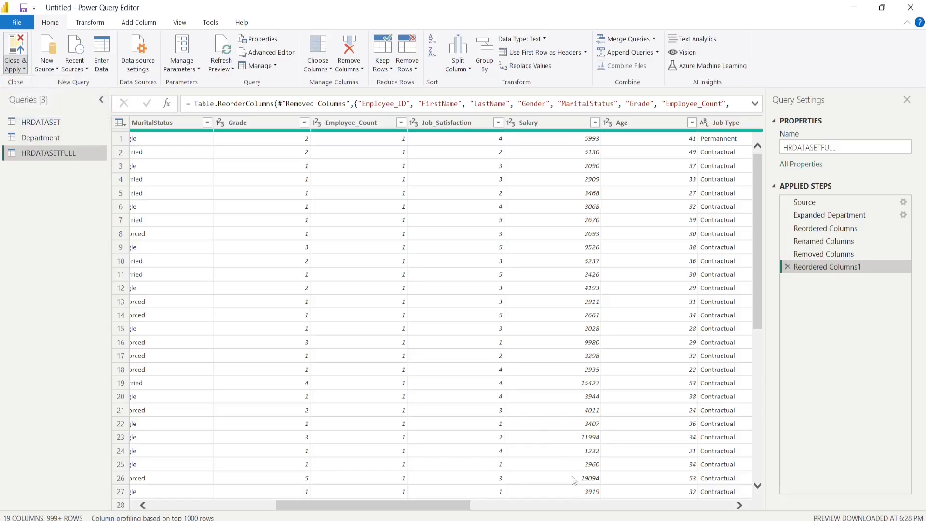
{"action": "mouse_move", "coordinate": [625, 520]}
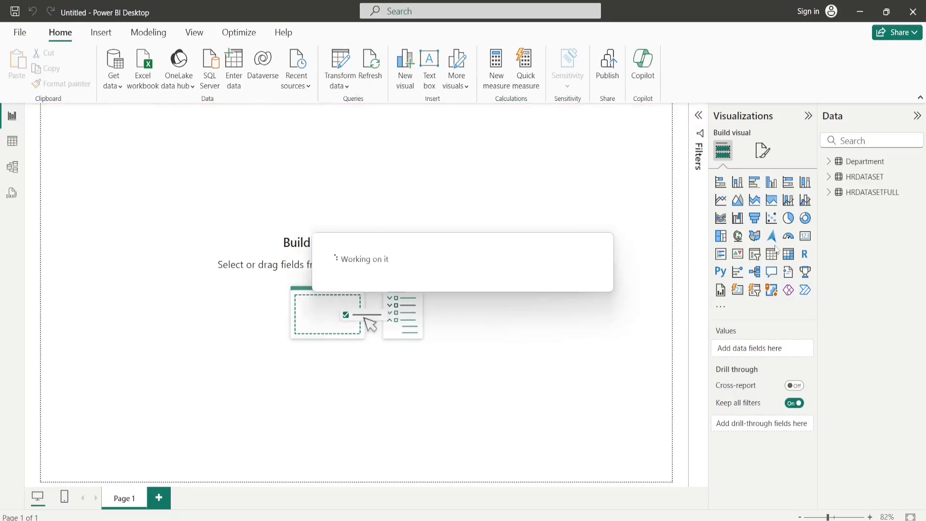
{"action": "left_click", "coordinate": [829, 193]}
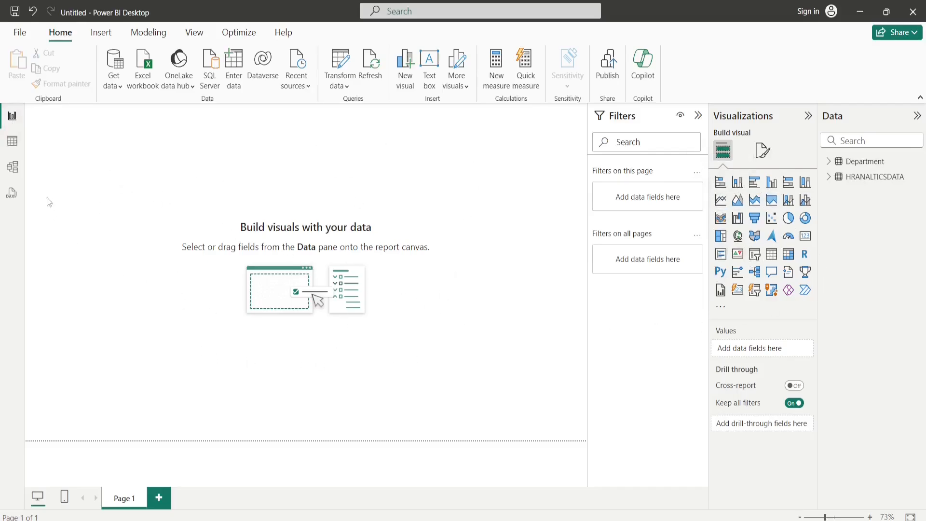
Step: Review the HRANALTICSDATA rows in Table view and its relationship to Department in Model view, returning to the report canvas
{"action": "left_click", "coordinate": [12, 141]}
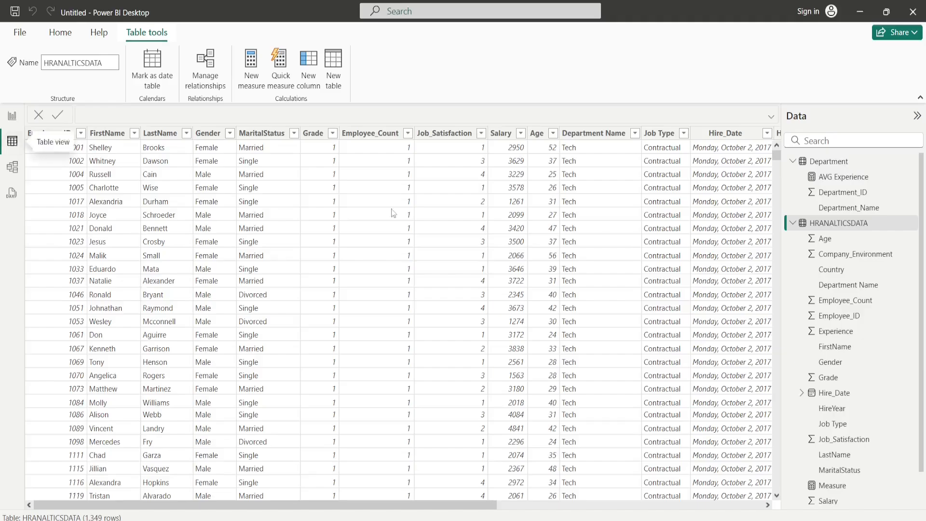
{"action": "left_click", "coordinate": [792, 223]}
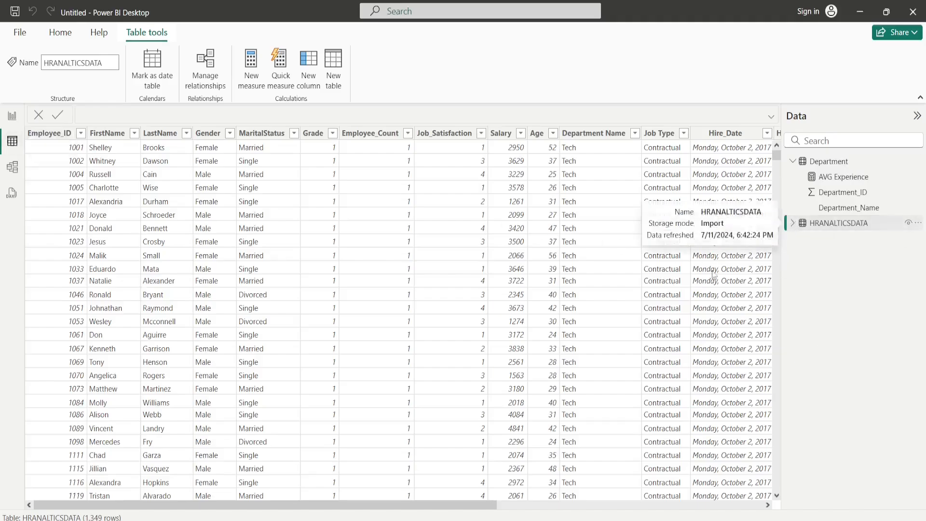
{"action": "left_click", "coordinate": [828, 225]}
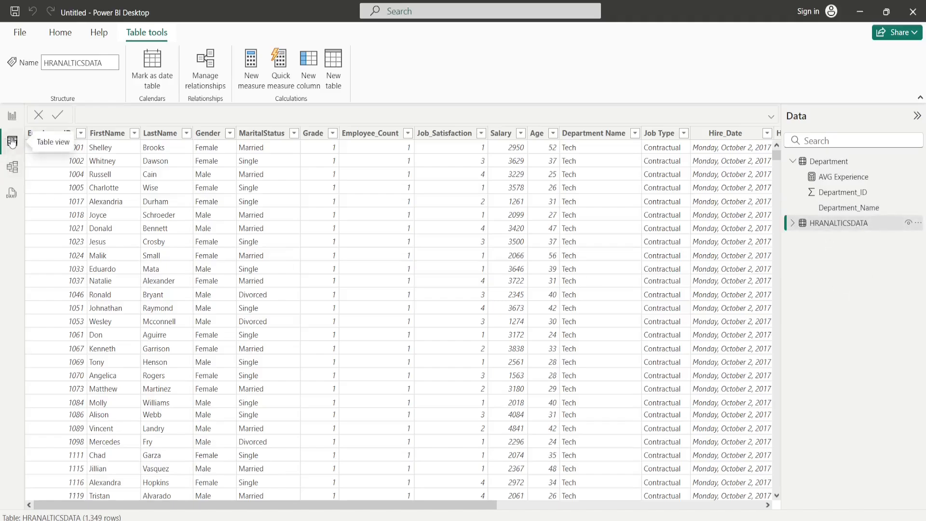
{"action": "left_click", "coordinate": [12, 170]}
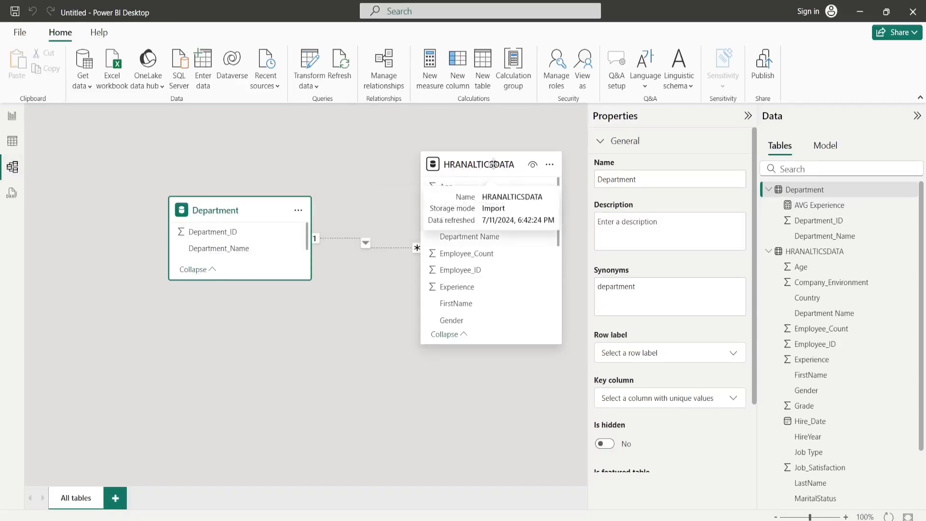
{"action": "left_click", "coordinate": [13, 116]}
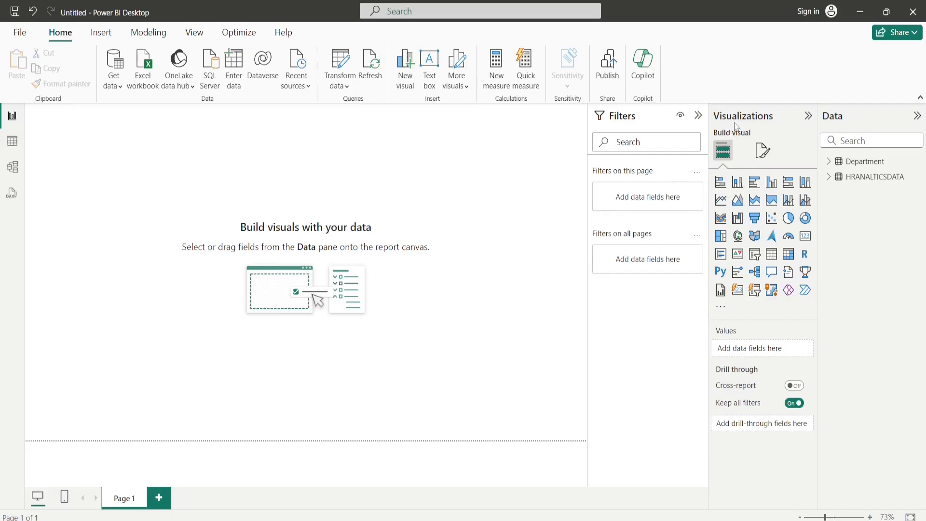
Step: Rename the report page as HR Analytics Dashboard in the page information settings
{"action": "left_click", "coordinate": [762, 150]}
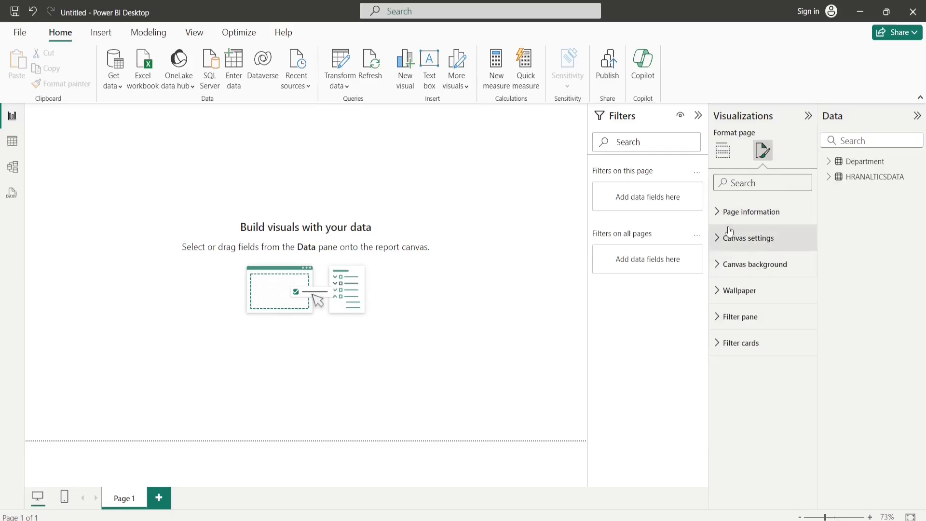
{"action": "left_click", "coordinate": [719, 215]}
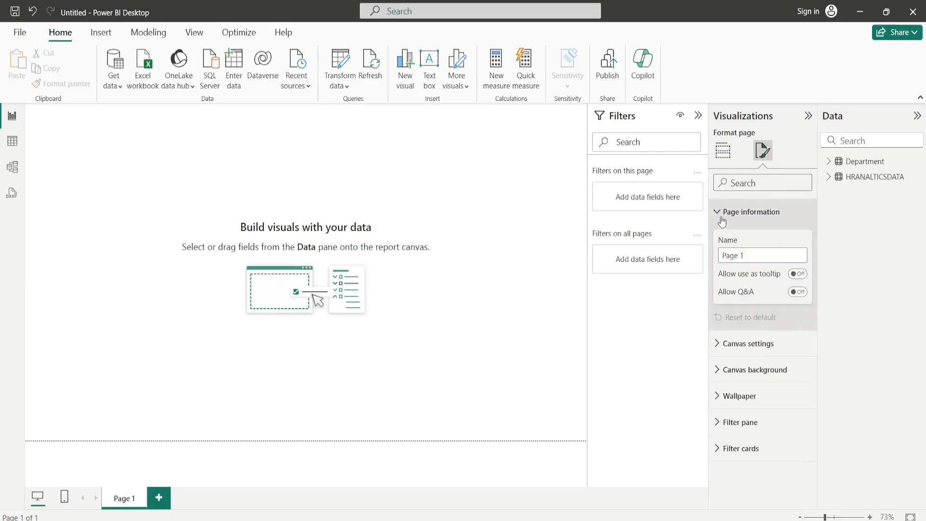
{"action": "double_click", "coordinate": [757, 255]}
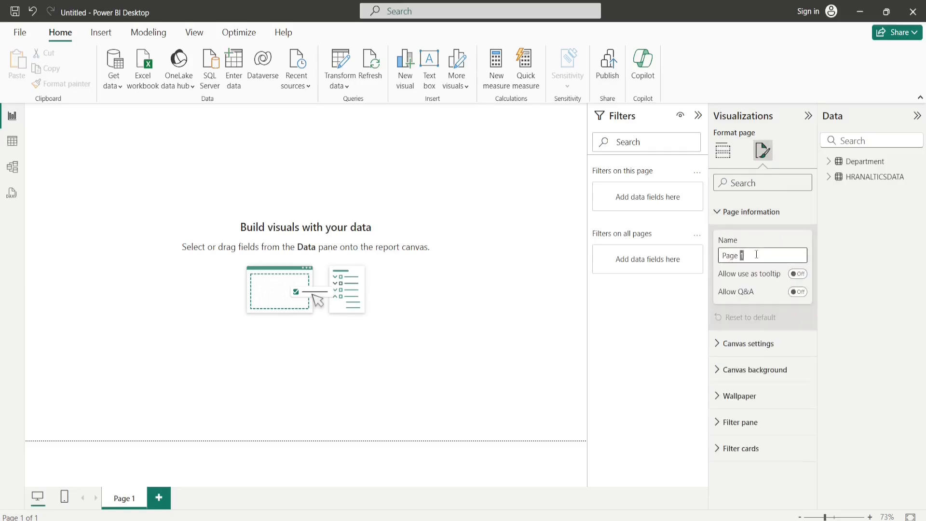
{"action": "key", "text": "BackSpace"}
{"action": "key", "text": "BackSpace"}
{"action": "key", "text": "BackSpace"}
{"action": "key", "text": "BackSpace"}
{"action": "key", "text": "BackSpace"}
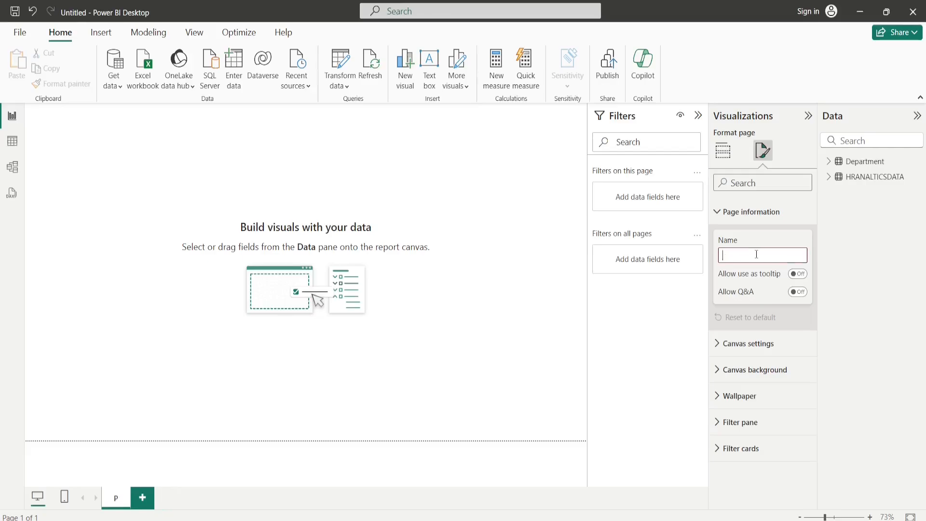
{"action": "type", "text": "HR An"}
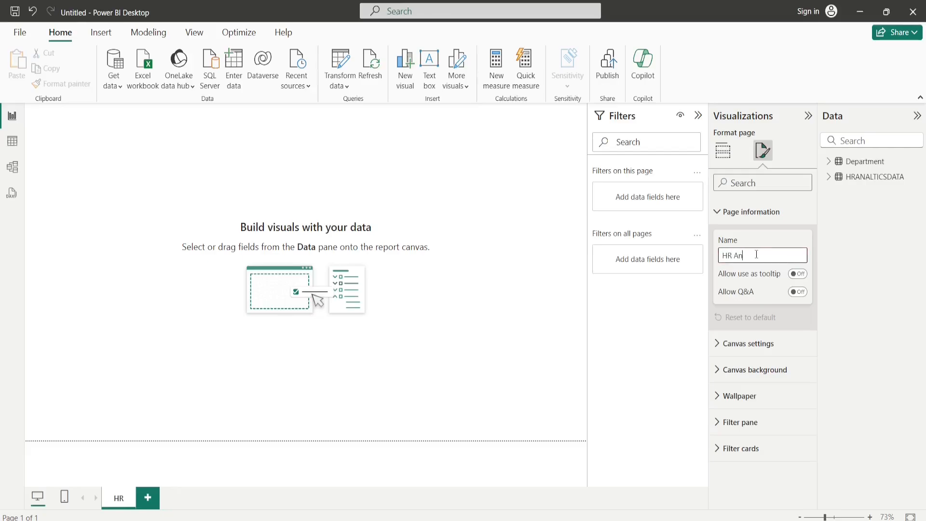
{"action": "type", "text": "alytics Dashboard"}
{"action": "left_click", "coordinate": [723, 211]}
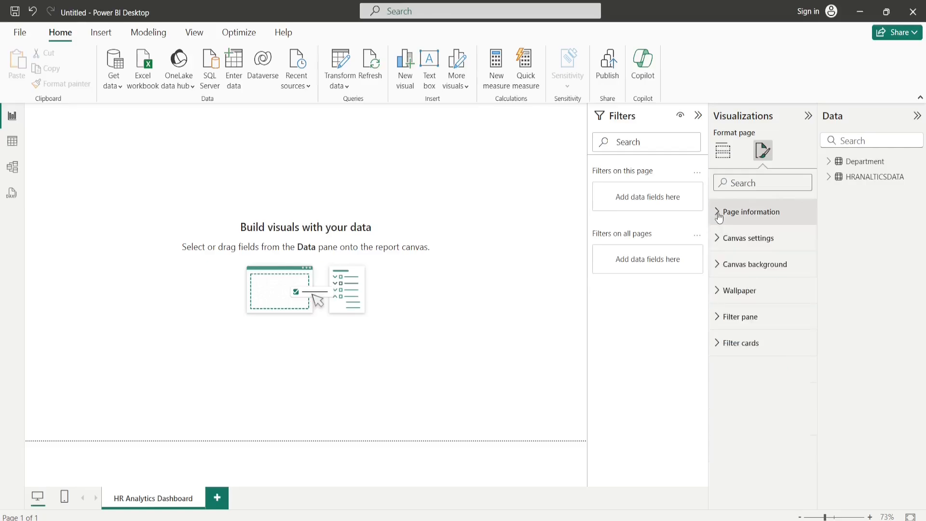
Step: Set the canvas background transparency to 0% and its color to hex #09124F
{"action": "left_click", "coordinate": [719, 245]}
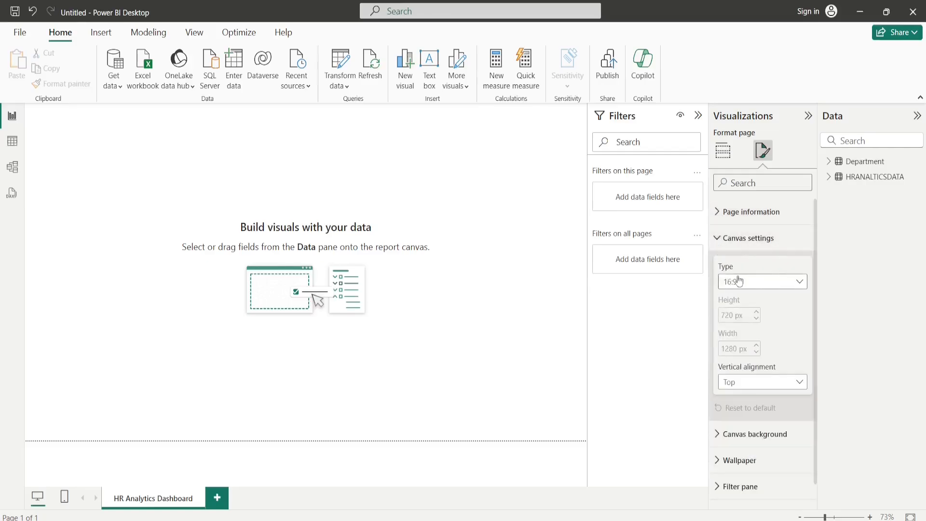
{"action": "left_click", "coordinate": [719, 238]}
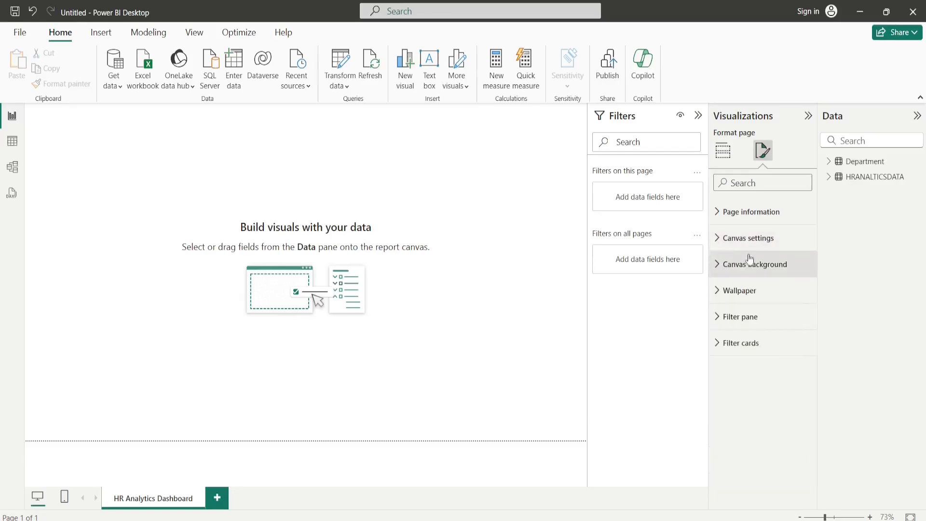
{"action": "left_click", "coordinate": [719, 265]}
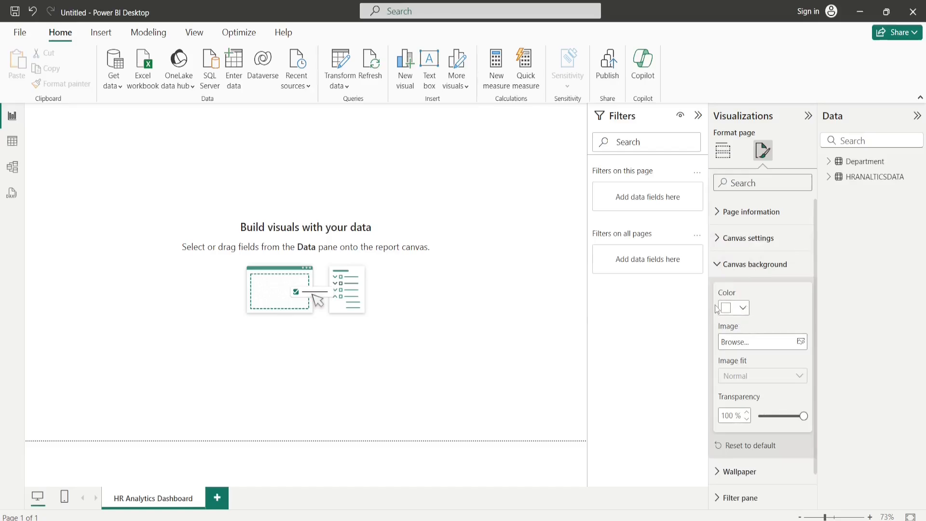
{"action": "double_click", "coordinate": [729, 417]}
{"action": "type", "text": "0"}
{"action": "left_click", "coordinate": [739, 309]}
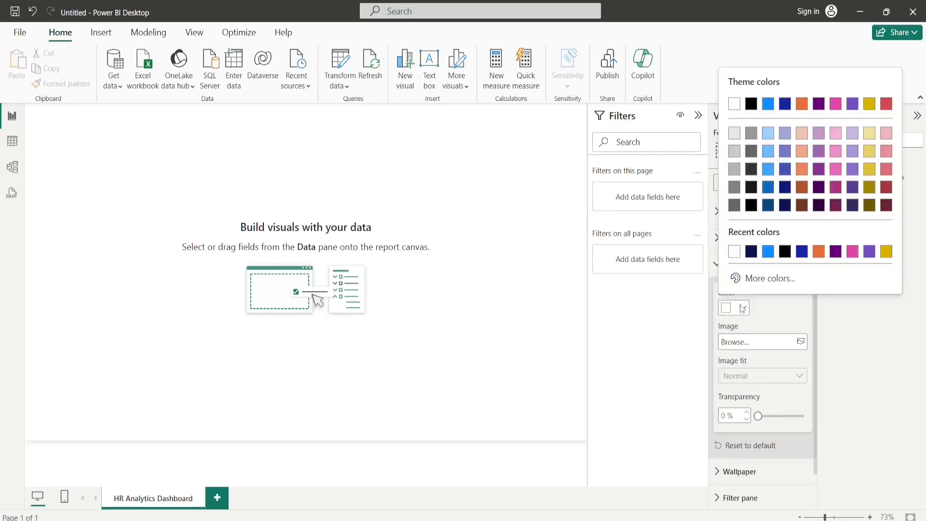
{"action": "left_click", "coordinate": [772, 280]}
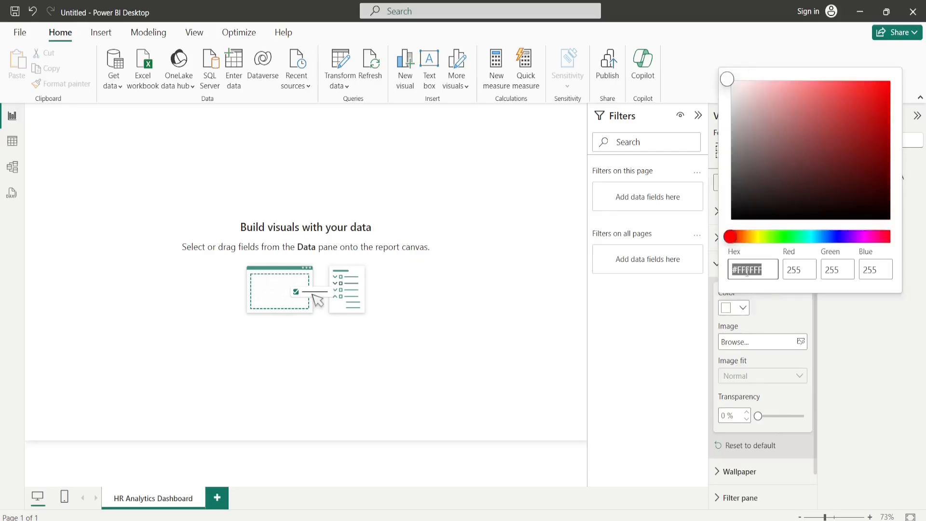
{"action": "type", "text": "#09124F"}
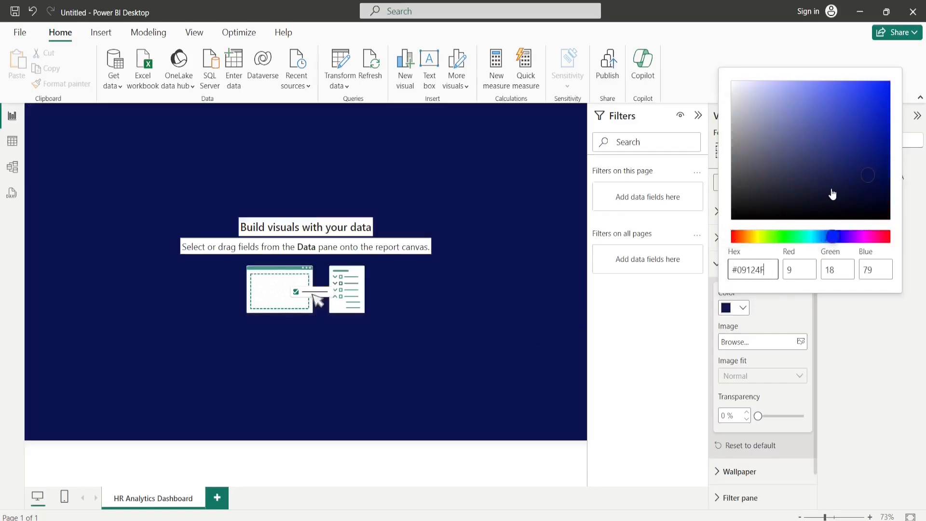
{"action": "left_click", "coordinate": [462, 303]}
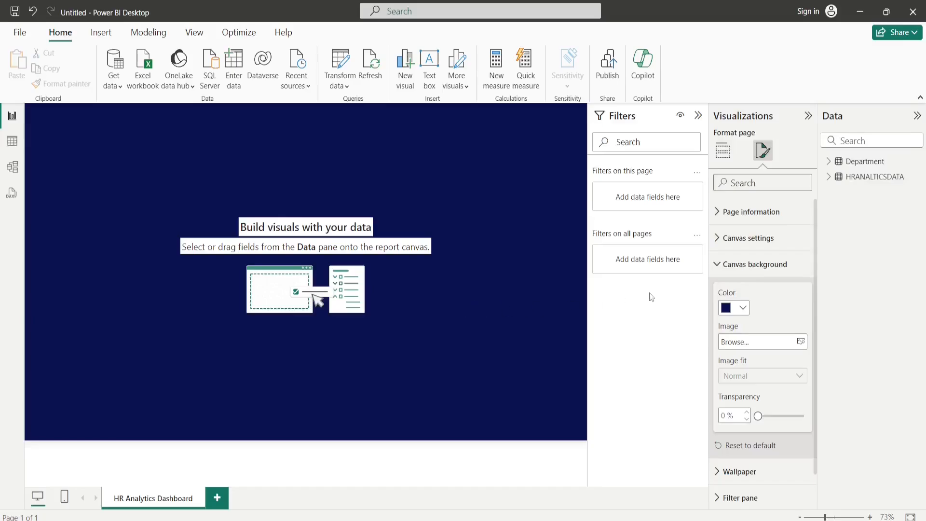
{"action": "left_click", "coordinate": [744, 307]}
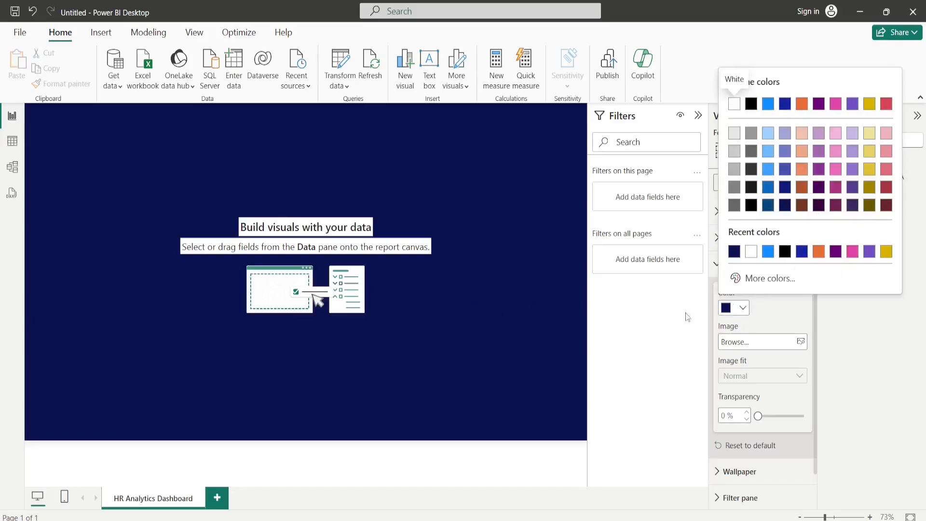
{"action": "left_click", "coordinate": [498, 299]}
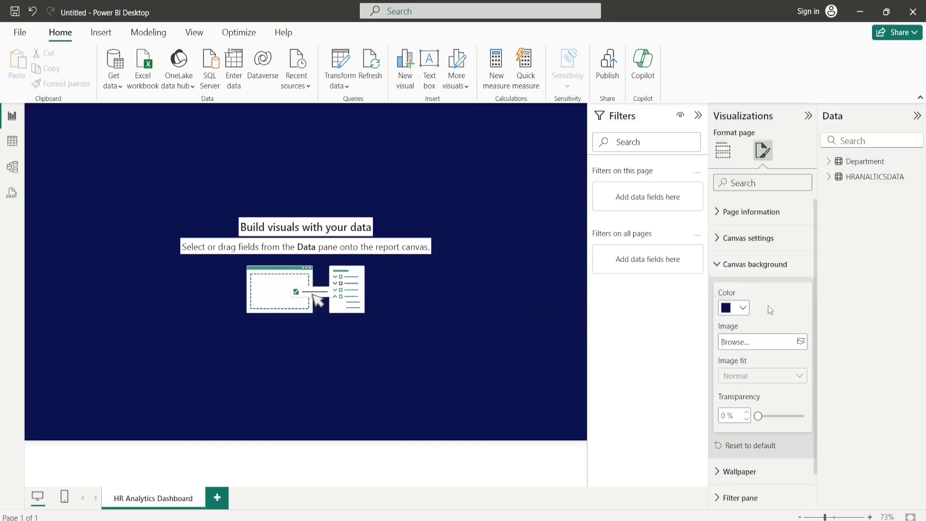
{"action": "left_click", "coordinate": [724, 265]}
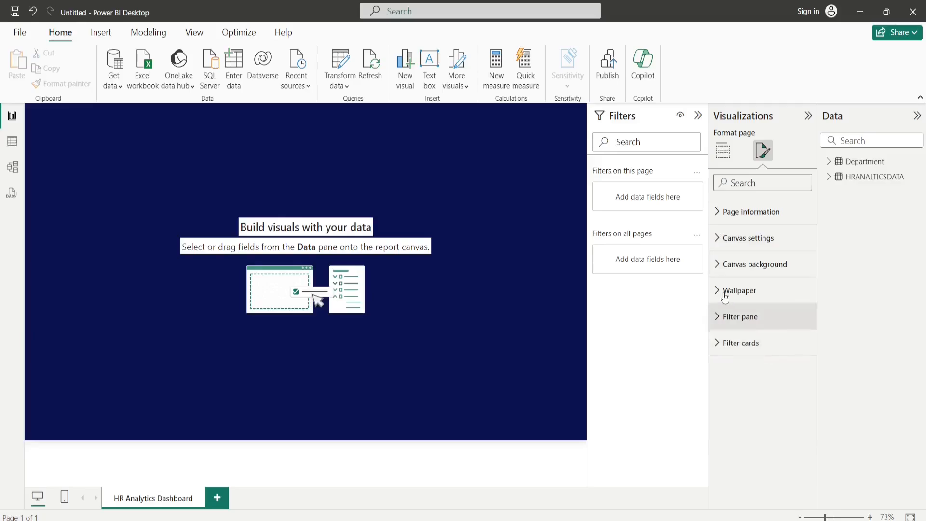
{"action": "left_click", "coordinate": [503, 278]}
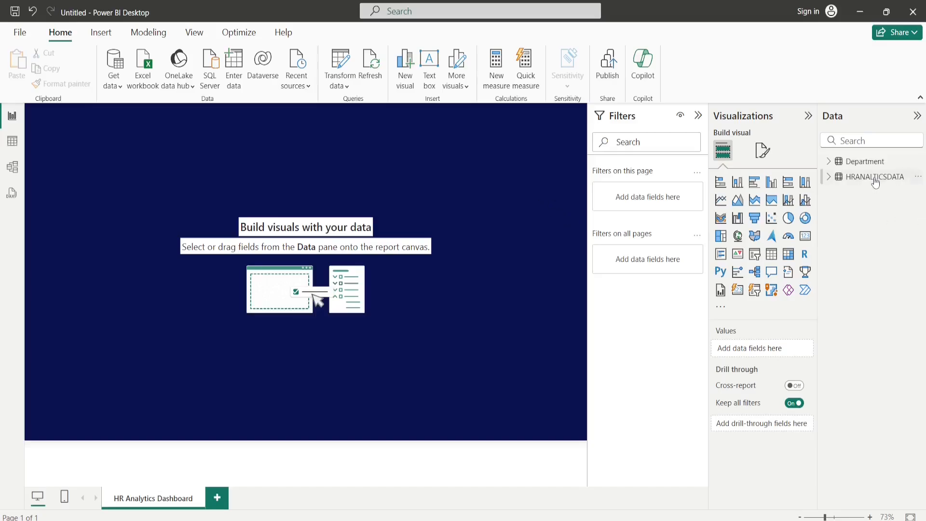
{"action": "left_click", "coordinate": [917, 179]}
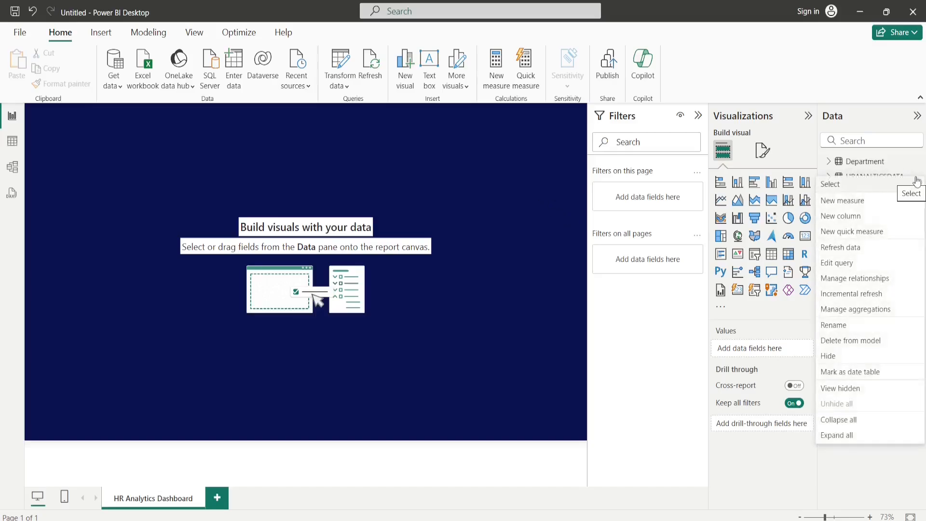
{"action": "key", "text": "Escape"}
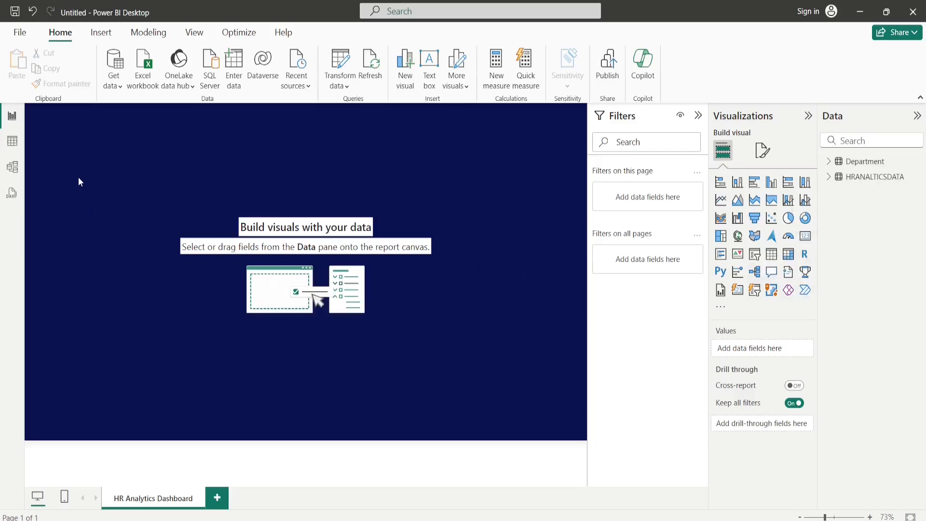
Step: Add an empty Card visual to the page and place it in the upper middle of the canvas
{"action": "left_click", "coordinate": [804, 238]}
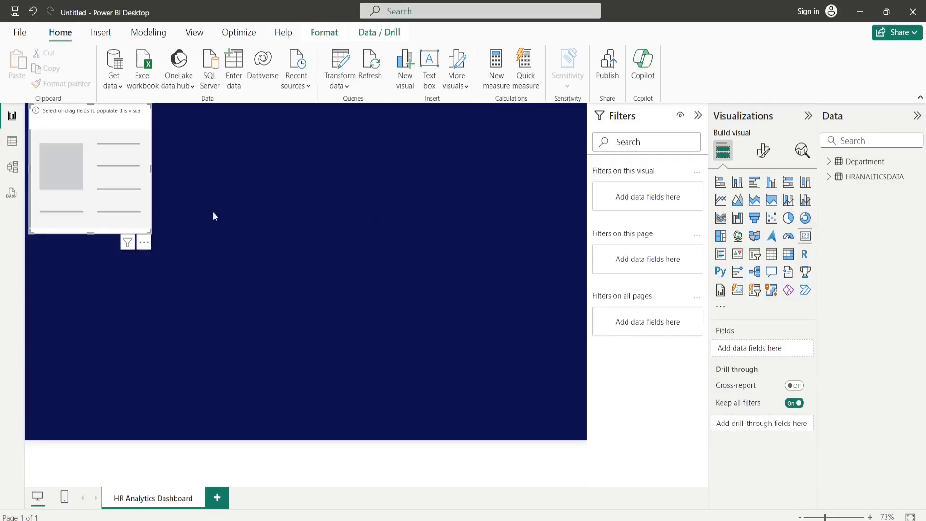
{"action": "left_click_drag", "start_coordinate": [116, 157], "coordinate": [278, 186]}
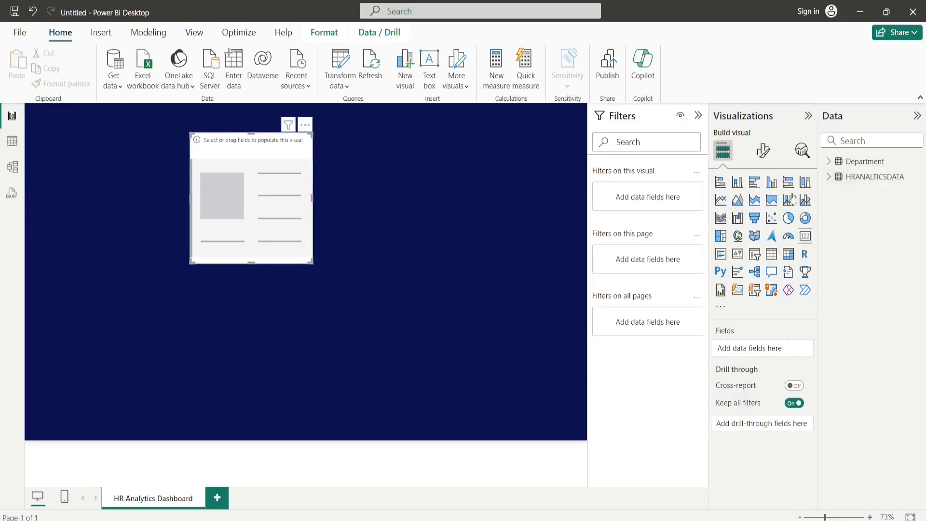
Step: Create a measure in the HRANALTICSDATA table defined as Head Count = COUNT(HRANALTICSDATA[Employee_ID])
{"action": "left_click", "coordinate": [920, 181]}
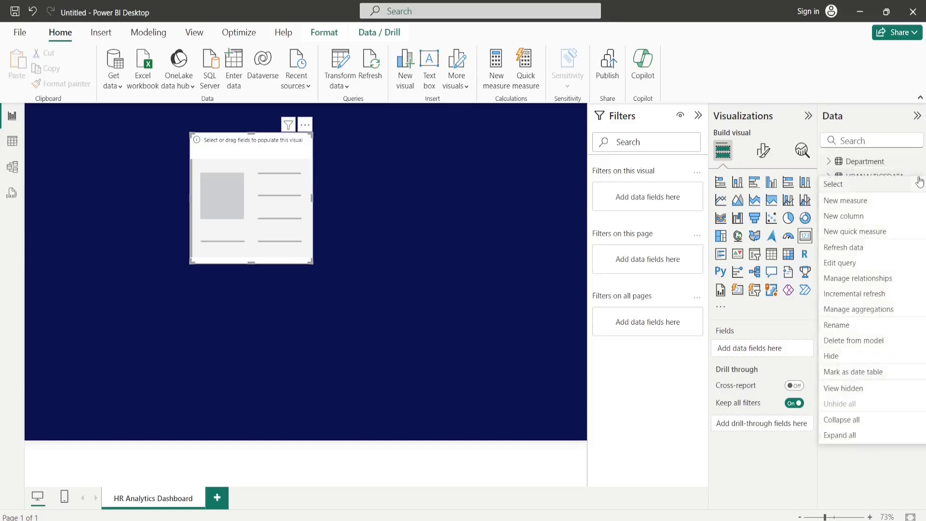
{"action": "left_click", "coordinate": [846, 205]}
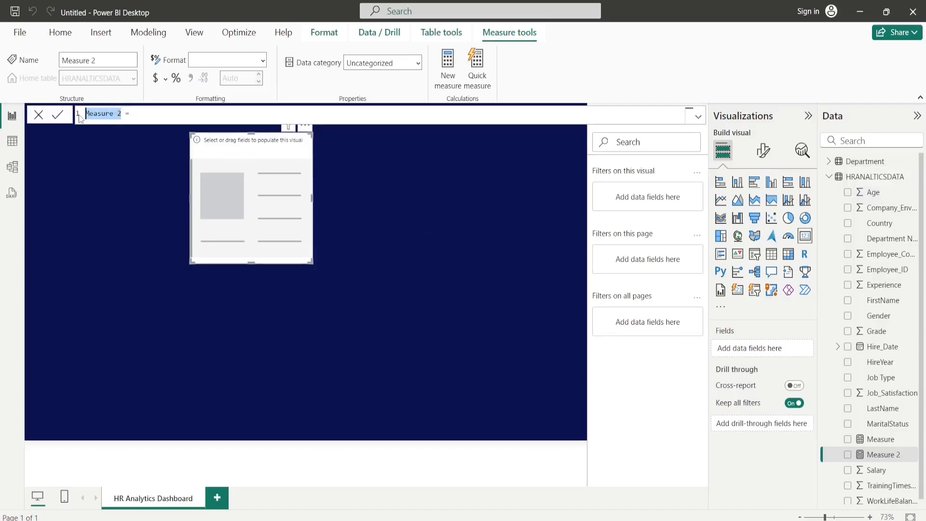
{"action": "type", "text": "Head Count = count"}
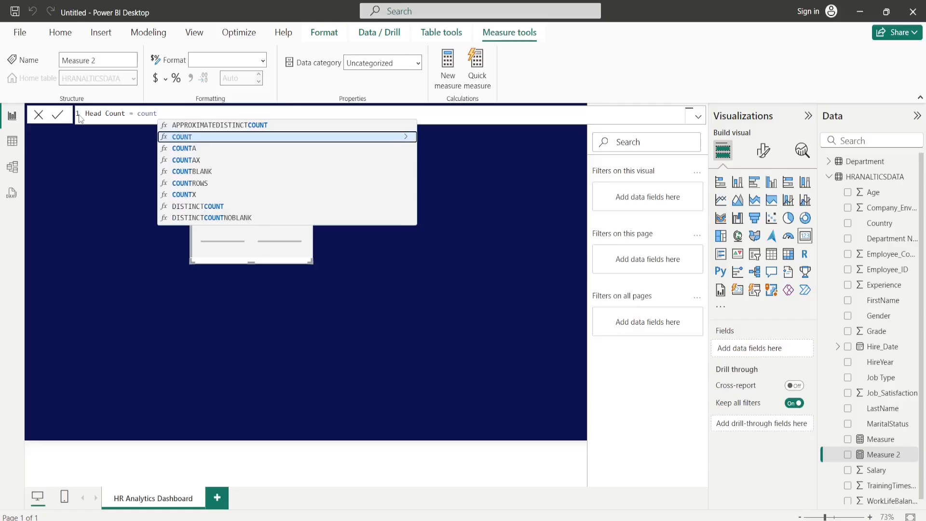
{"action": "left_click", "coordinate": [191, 138]}
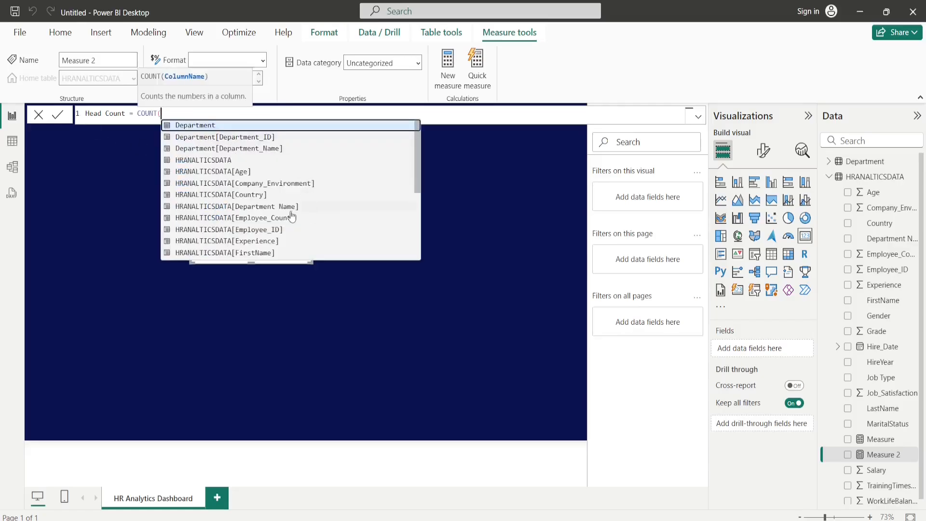
{"action": "scroll", "coordinate": [292, 217], "scroll_direction": "down", "scroll_amount": 1}
{"action": "scroll", "coordinate": [292, 218], "scroll_direction": "up", "scroll_amount": 1}
{"action": "type", "text": "hr"}
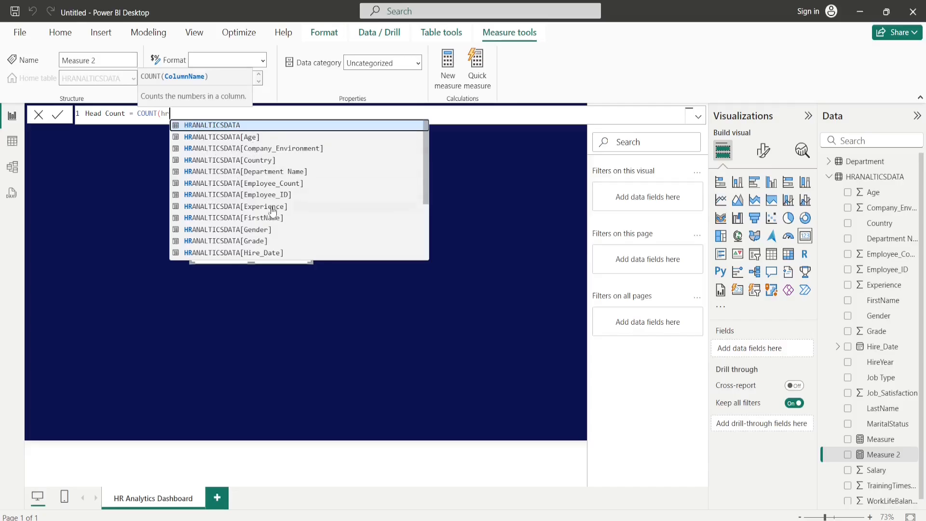
{"action": "scroll", "coordinate": [273, 210], "scroll_direction": "down", "scroll_amount": 1}
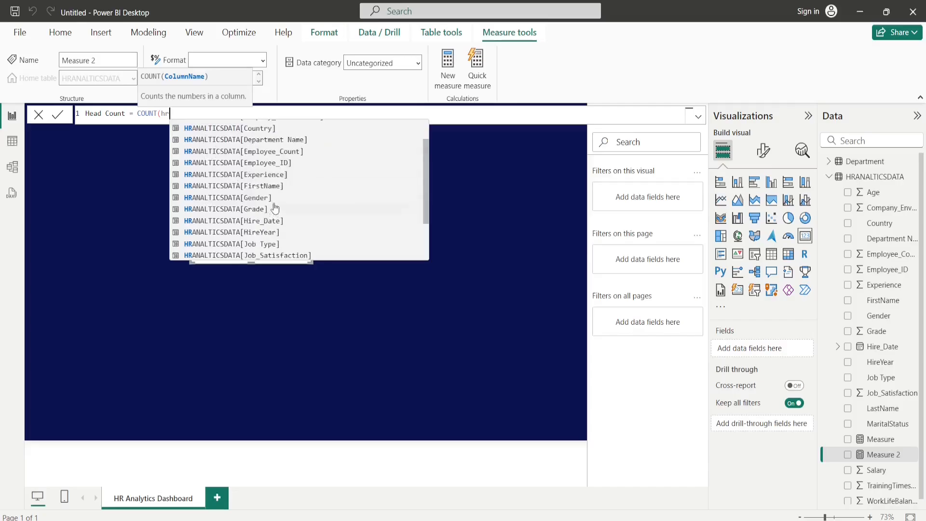
{"action": "left_click", "coordinate": [259, 164]}
{"action": "type", "text": ")"}
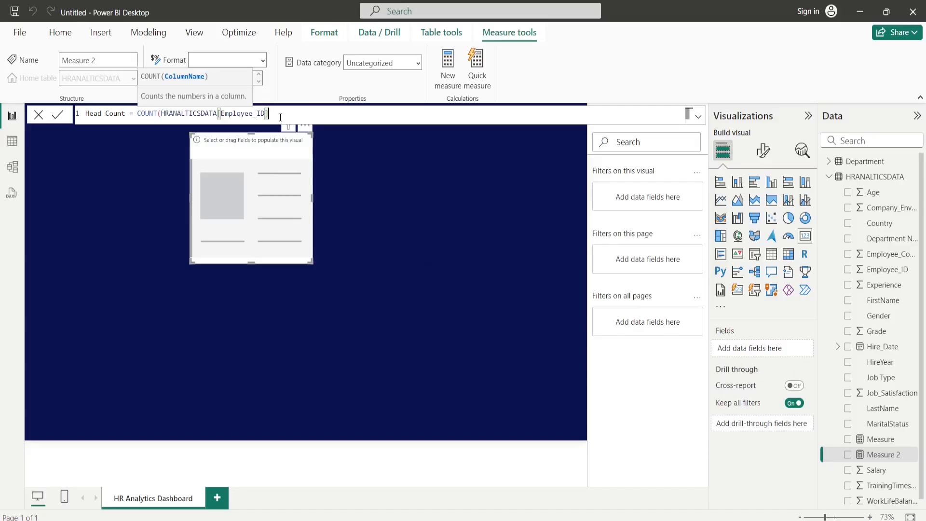
{"action": "type", "text": ")"}
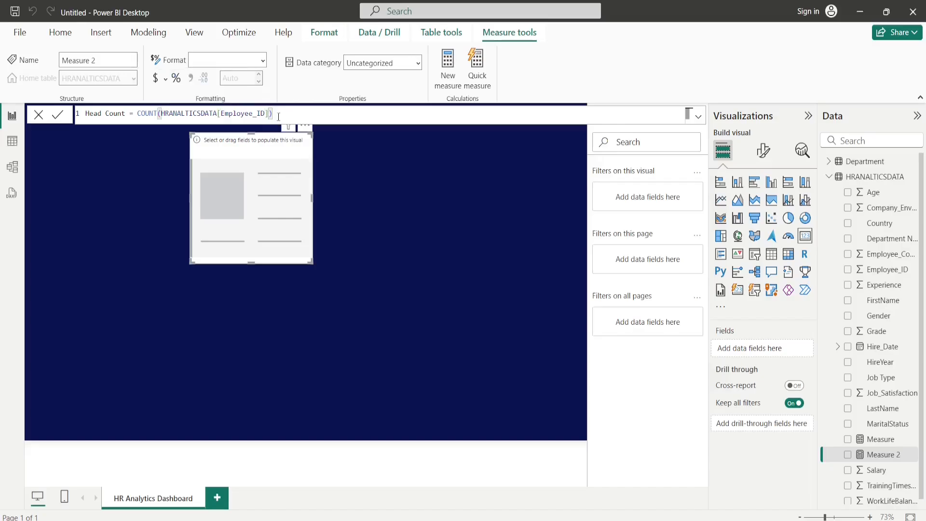
{"action": "left_click", "coordinate": [58, 113]}
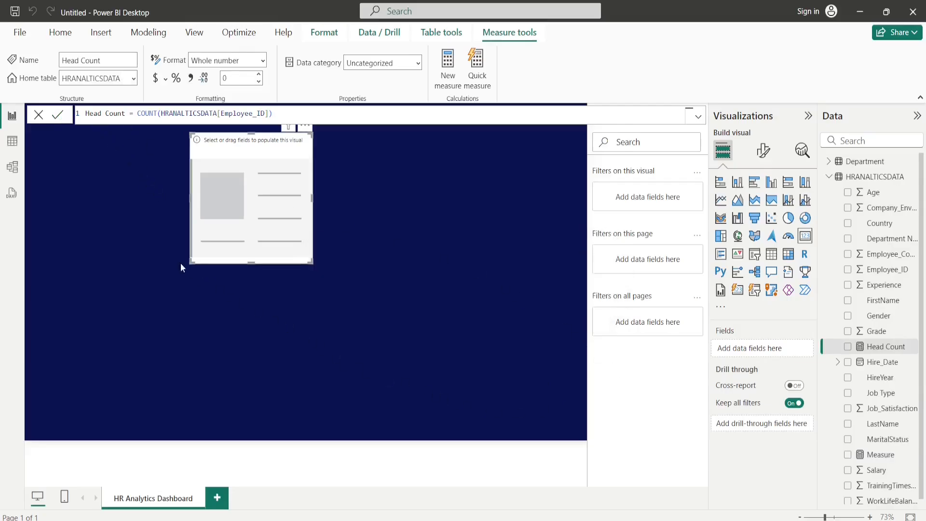
{"action": "left_click", "coordinate": [39, 114]}
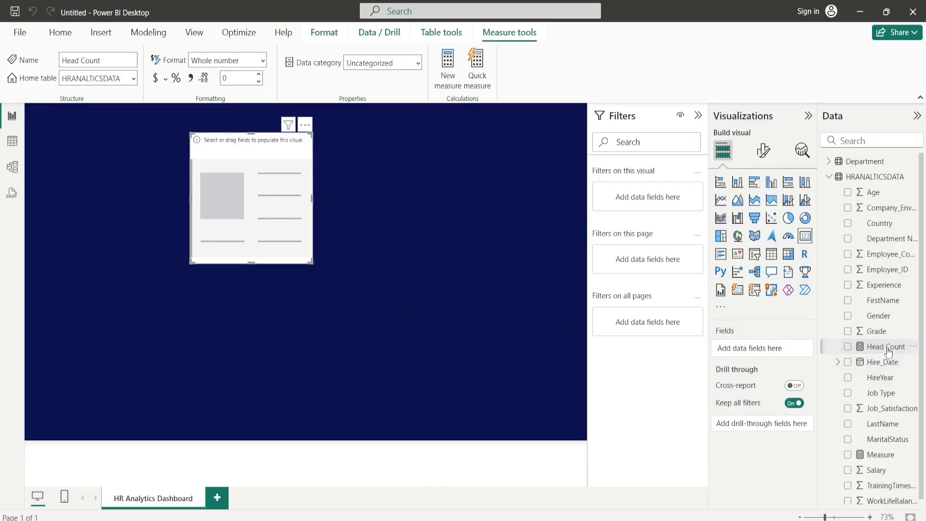
Step: Populate the empty card with the Head Count measure and move the card closer to the middle of the canvas
{"action": "left_click_drag", "start_coordinate": [889, 351], "coordinate": [753, 353]}
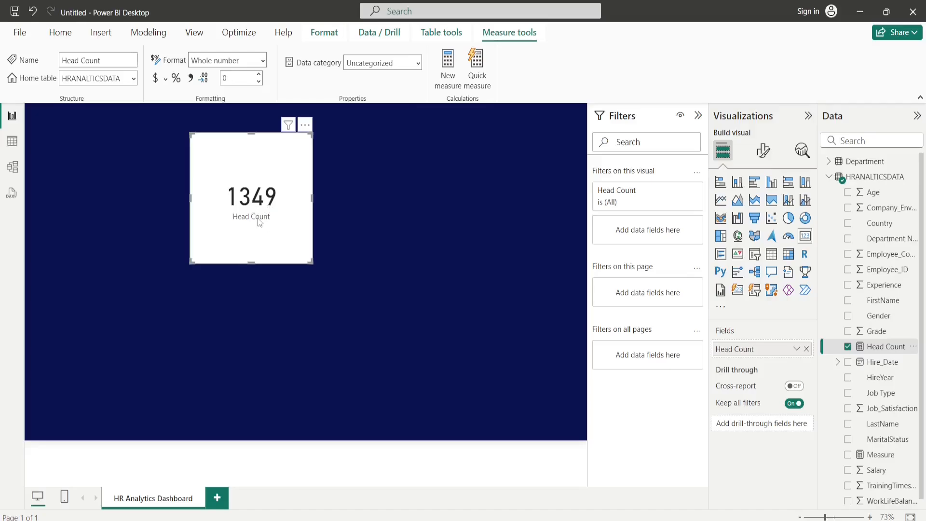
{"action": "left_click_drag", "start_coordinate": [245, 155], "coordinate": [290, 198]}
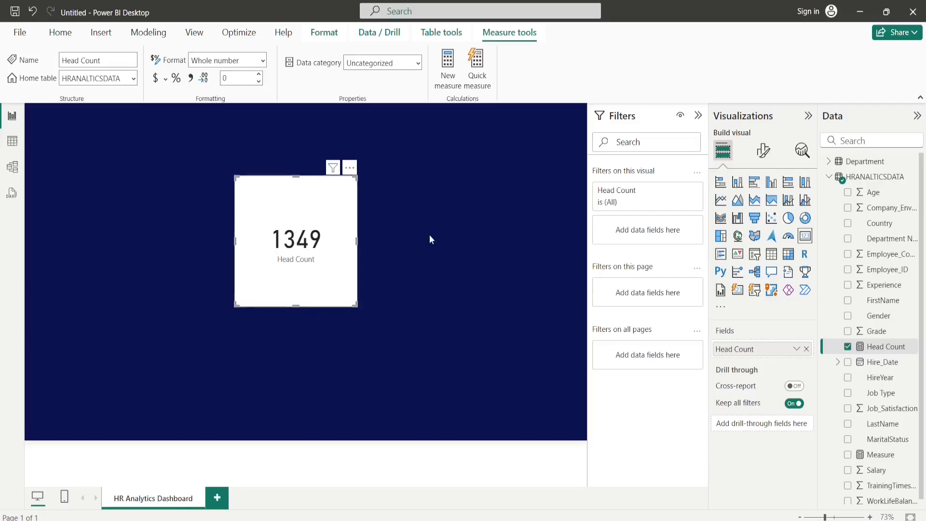
{"action": "left_click", "coordinate": [392, 267]}
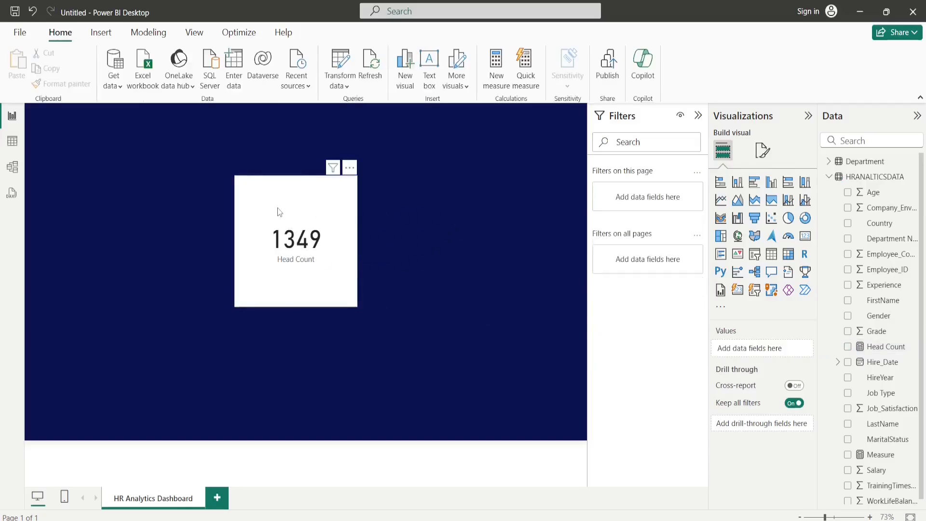
Step: Set the Head Count card's background transparency to 90%
{"action": "left_click", "coordinate": [278, 206]}
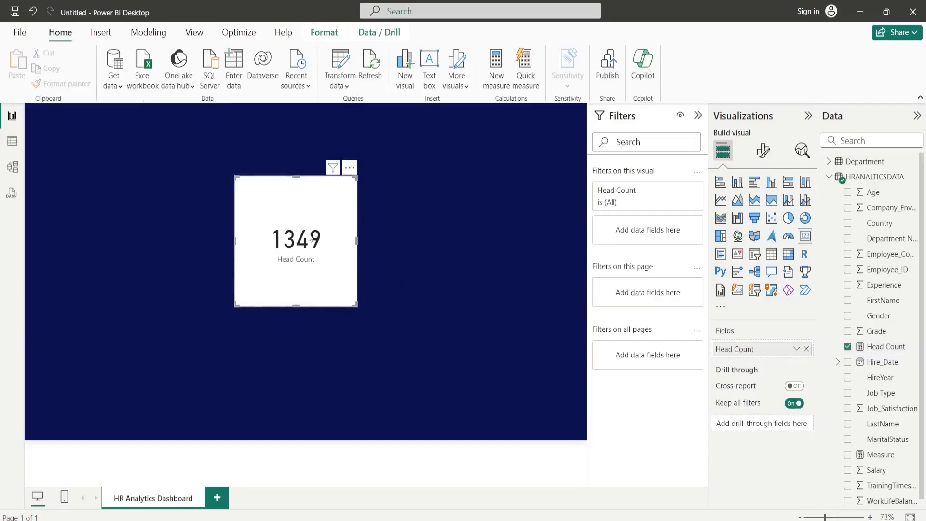
{"action": "left_click", "coordinate": [763, 150]}
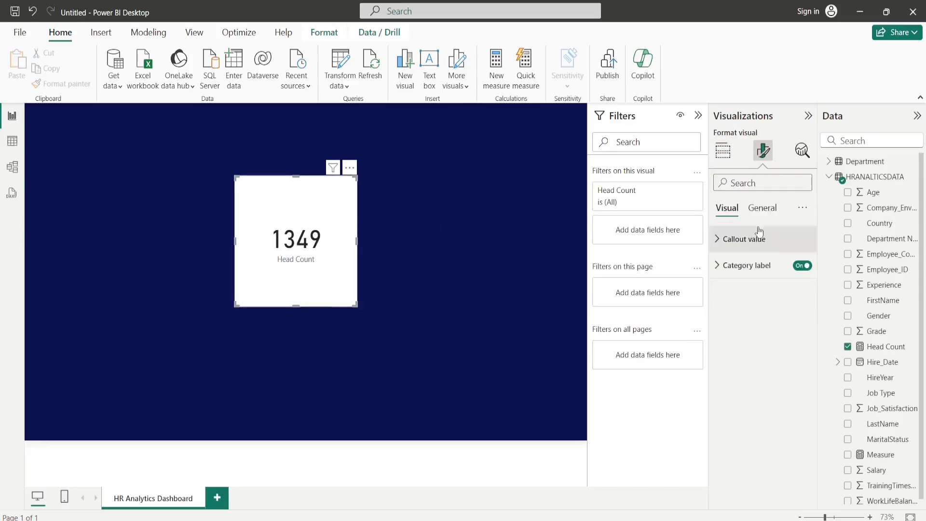
{"action": "left_click", "coordinate": [765, 208]}
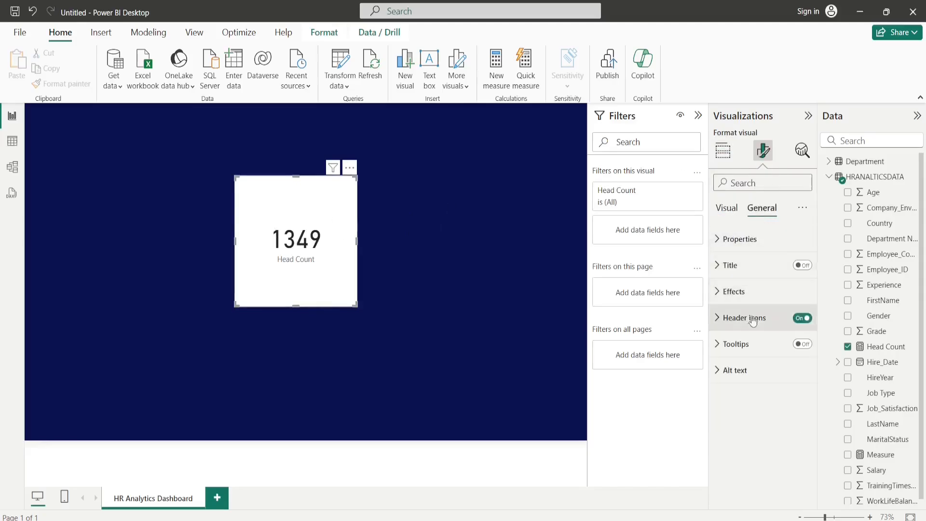
{"action": "left_click", "coordinate": [723, 292]}
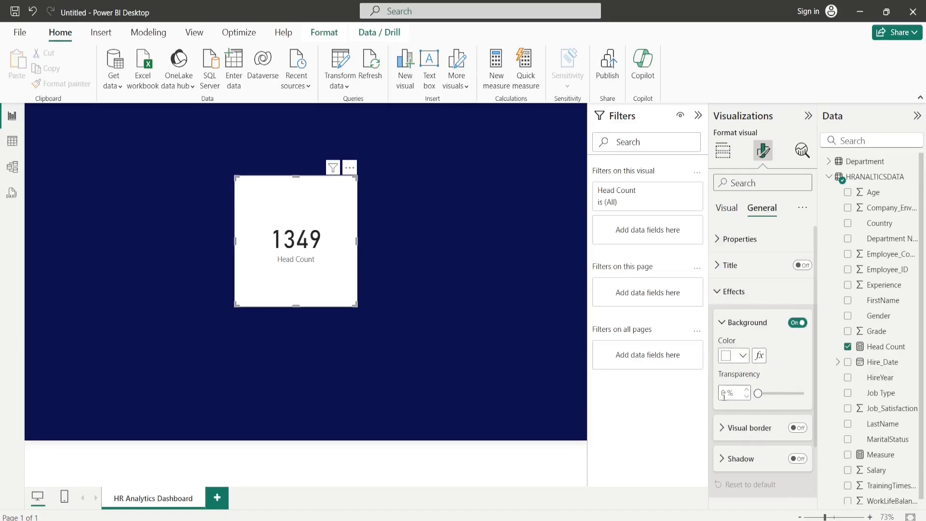
{"action": "type", "text": "90"}
{"action": "left_click", "coordinate": [500, 361]}
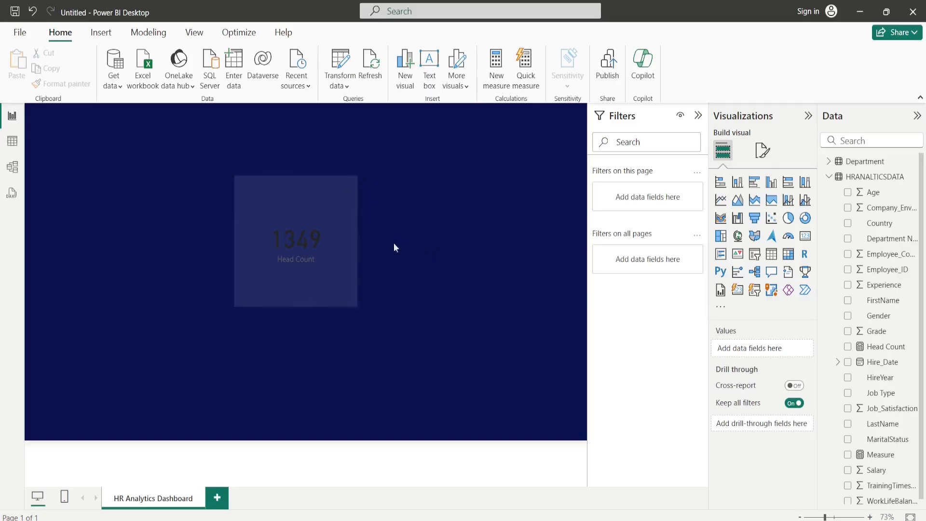
Step: Turn on the visual border of the Head Count card and set its rounded corners to 15 px
{"action": "left_click", "coordinate": [762, 151]}
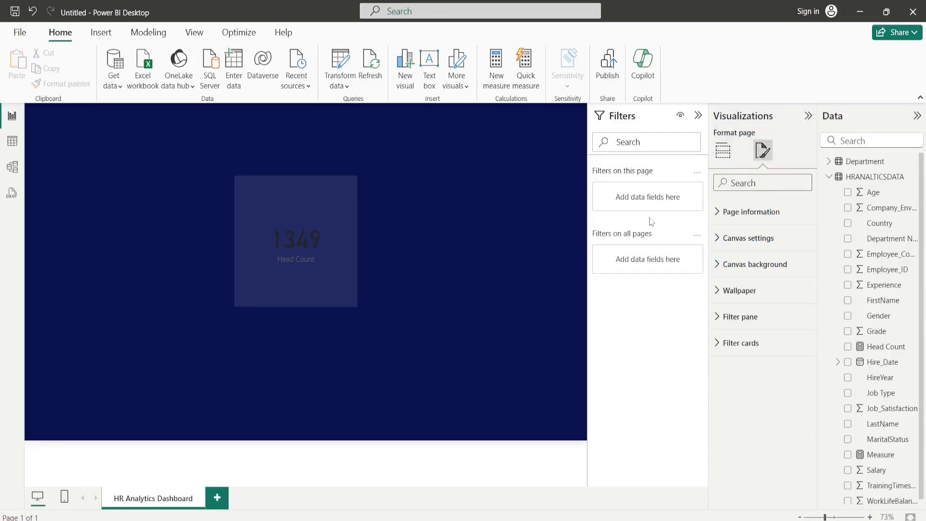
{"action": "left_click", "coordinate": [364, 258]}
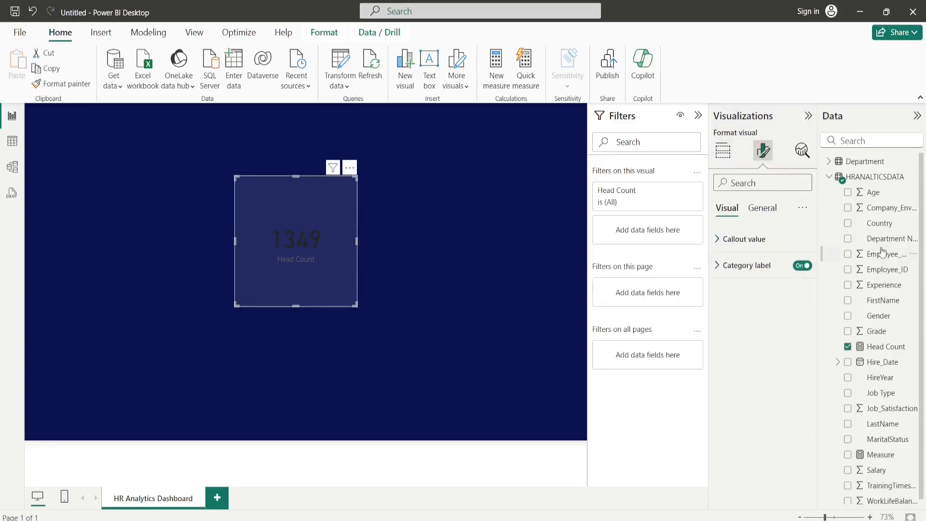
{"action": "left_click", "coordinate": [764, 208]}
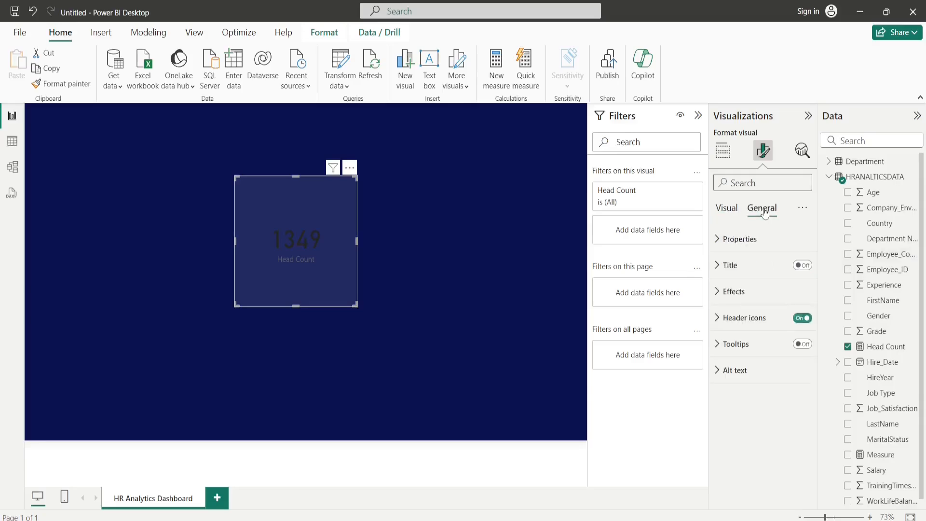
{"action": "left_click", "coordinate": [717, 292]}
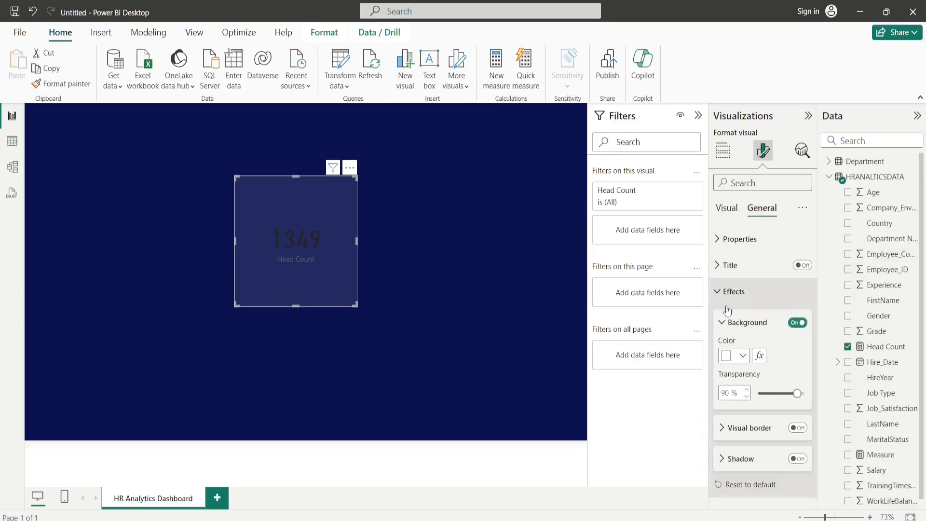
{"action": "left_click", "coordinate": [791, 431]}
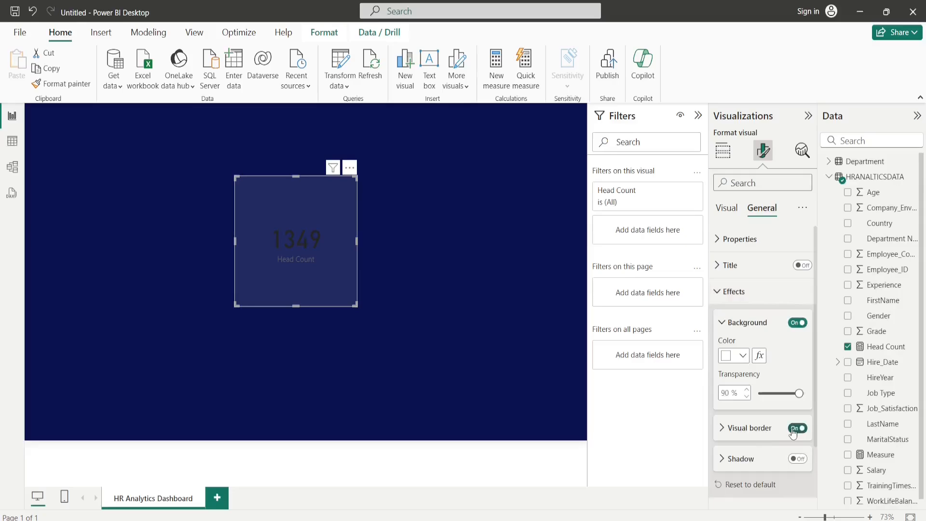
{"action": "left_click", "coordinate": [726, 431]}
{"action": "scroll", "coordinate": [738, 415], "scroll_direction": "down", "scroll_amount": 3}
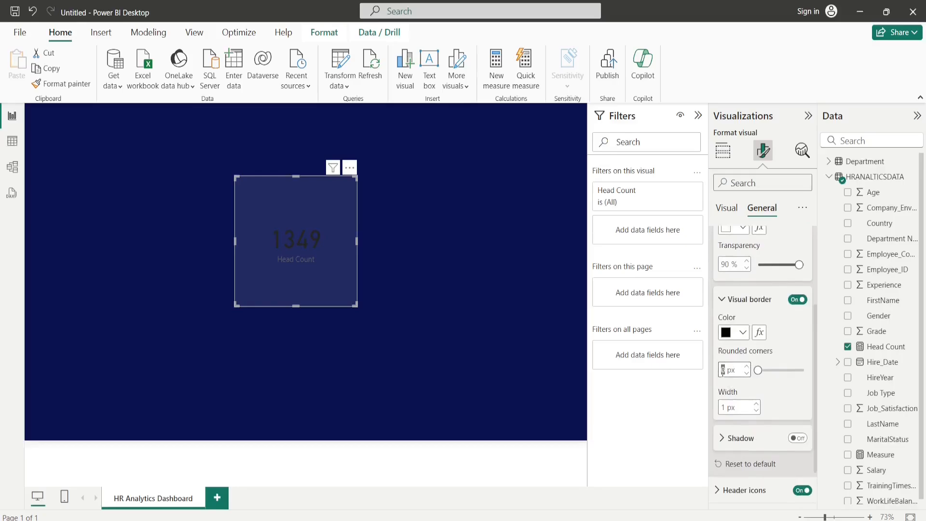
{"action": "type", "text": "15"}
{"action": "left_click", "coordinate": [501, 357]}
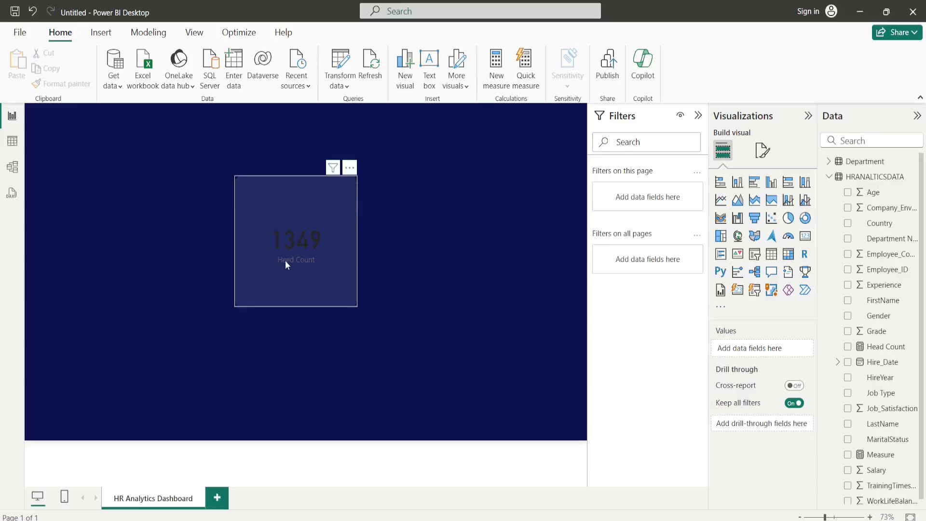
Step: Change the callout value color of the Head Count card to white
{"action": "left_click", "coordinate": [313, 271]}
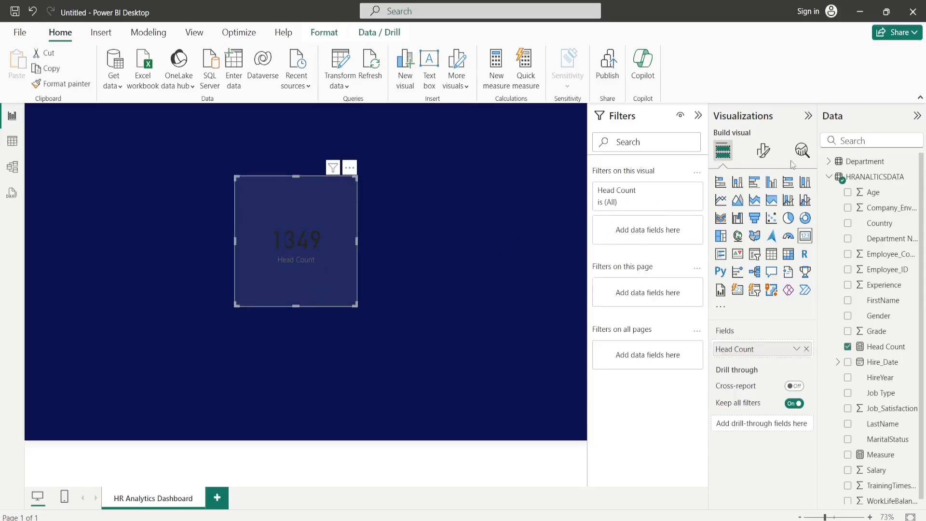
{"action": "left_click", "coordinate": [761, 153]}
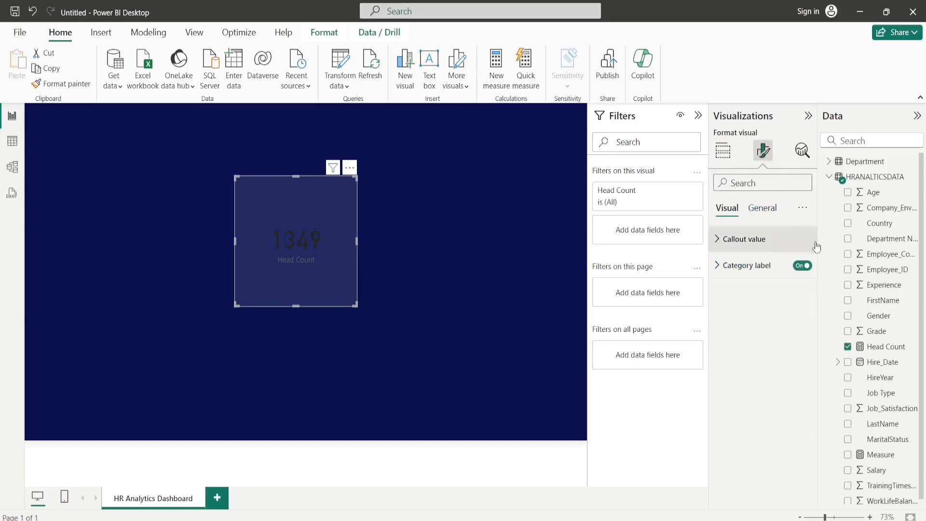
{"action": "left_click", "coordinate": [716, 245]}
{"action": "left_click", "coordinate": [738, 338]}
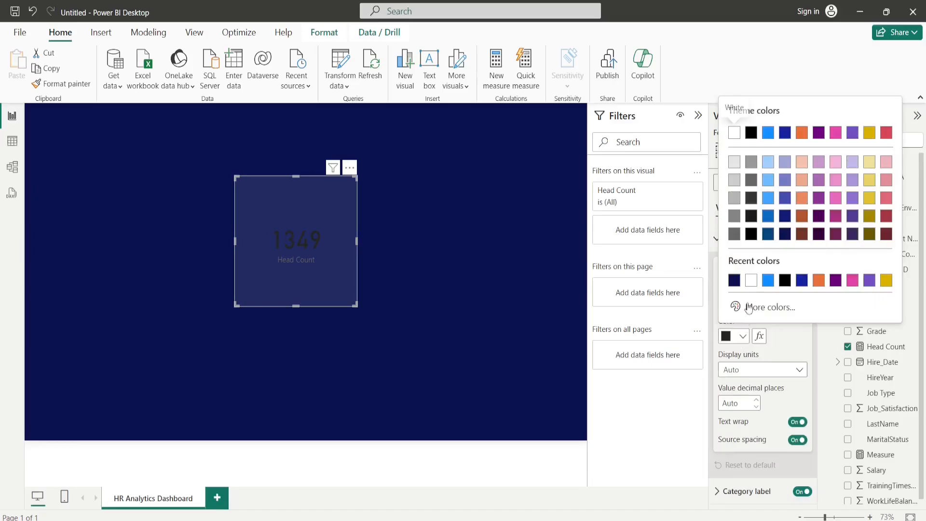
{"action": "left_click", "coordinate": [751, 282]}
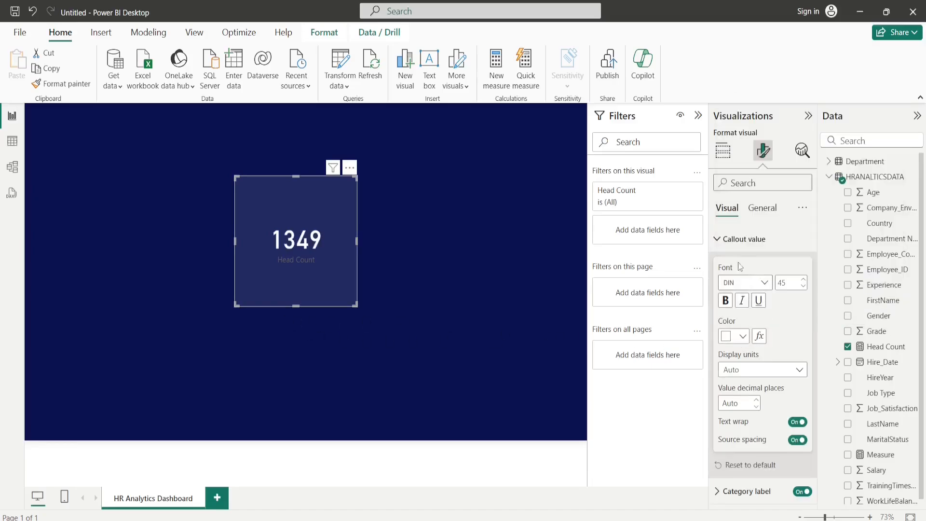
{"action": "left_click", "coordinate": [726, 239]}
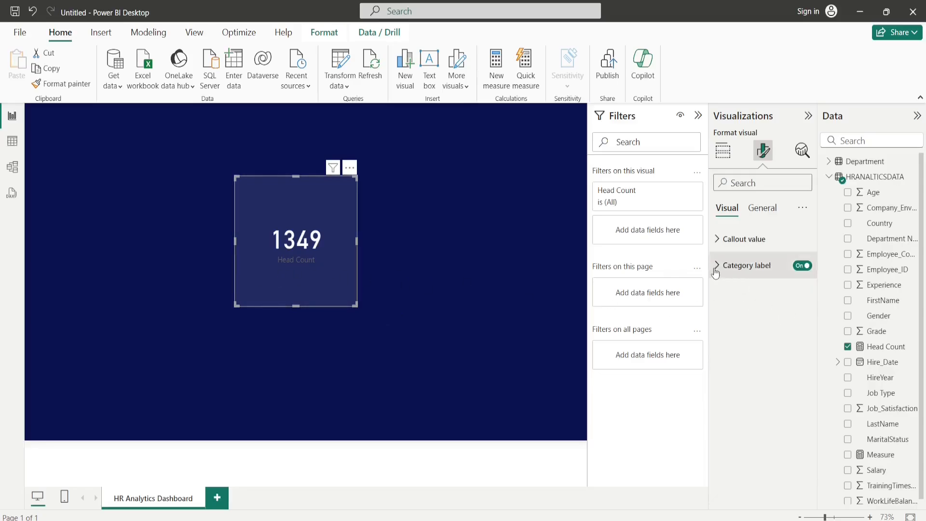
Step: Change the category label color of the Head Count card to white
{"action": "left_click", "coordinate": [759, 270]}
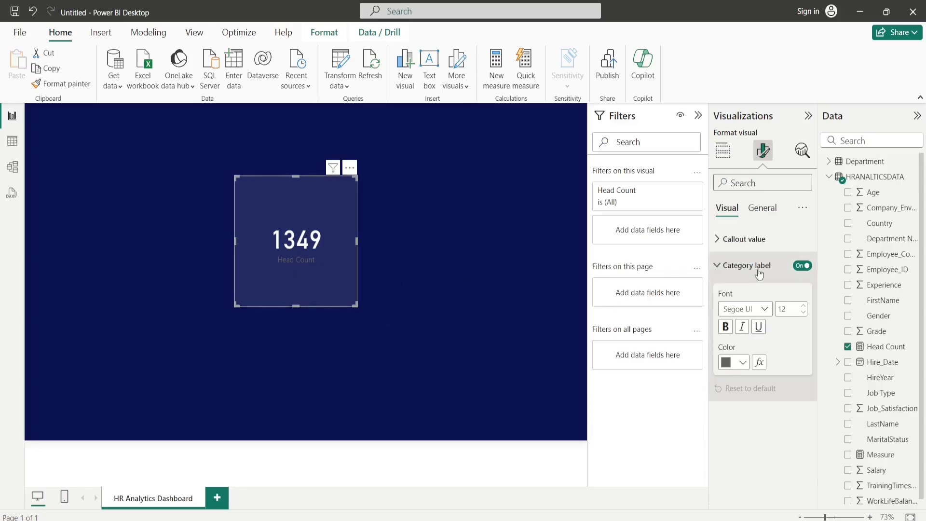
{"action": "left_click", "coordinate": [743, 363]}
{"action": "left_click", "coordinate": [734, 306]}
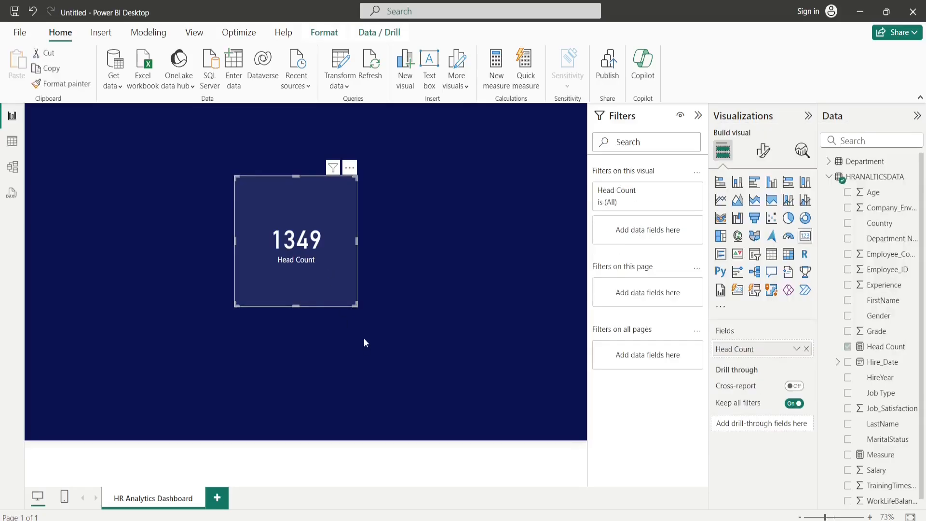
Step: Shrink the Head Count card to fit closely around its text and place it in the upper left area of the canvas
{"action": "left_click_drag", "start_coordinate": [356, 307], "coordinate": [315, 250]}
{"action": "left_click", "coordinate": [349, 273]}
{"action": "left_click", "coordinate": [299, 240]}
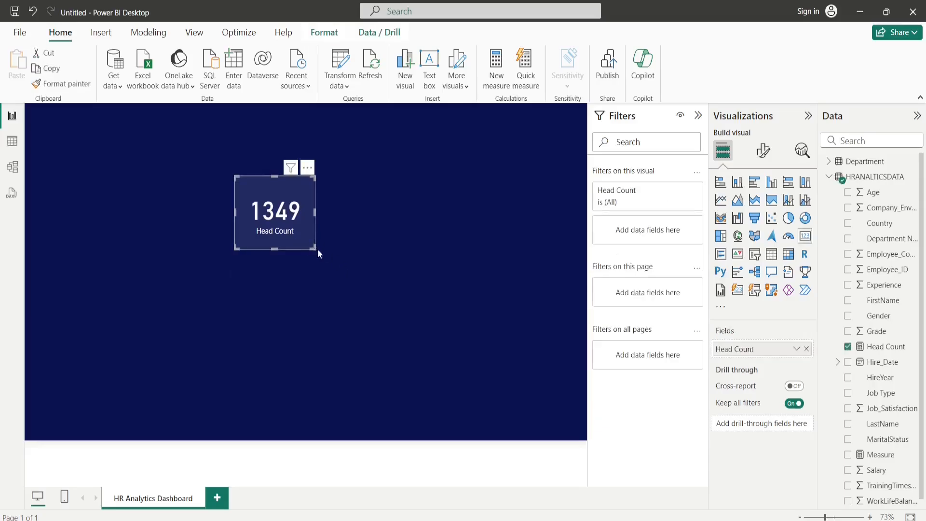
{"action": "left_click", "coordinate": [318, 248]}
{"action": "left_click", "coordinate": [314, 248]}
{"action": "left_click_drag", "start_coordinate": [315, 249], "coordinate": [228, 189]}
{"action": "left_click", "coordinate": [240, 237]}
{"action": "left_click", "coordinate": [224, 186]}
{"action": "left_click", "coordinate": [268, 245]}
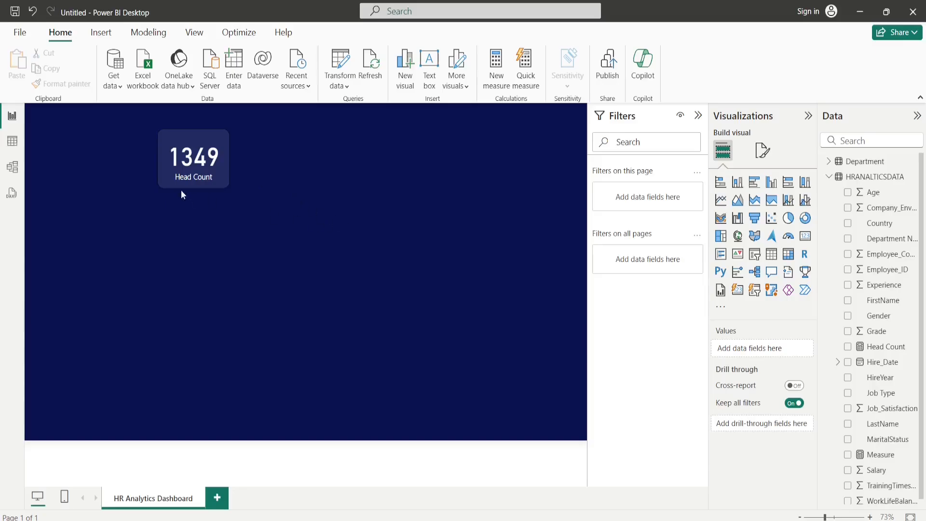
{"action": "left_click", "coordinate": [189, 165]}
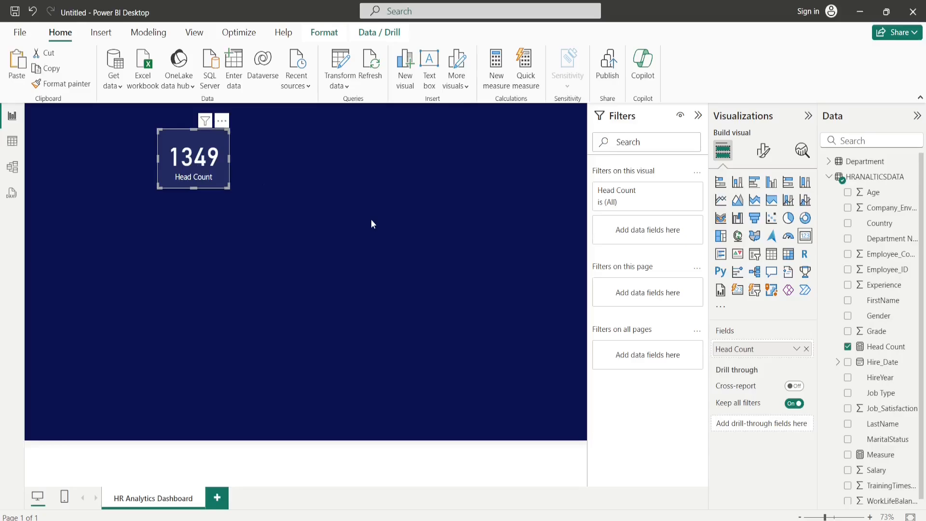
Step: Duplicate the Head Count card and place the copy just to its right in the same row
{"action": "key", "text": "ctrl+c"}
{"action": "key", "text": "ctrl+v"}
{"action": "left_click_drag", "start_coordinate": [192, 171], "coordinate": [277, 172]}
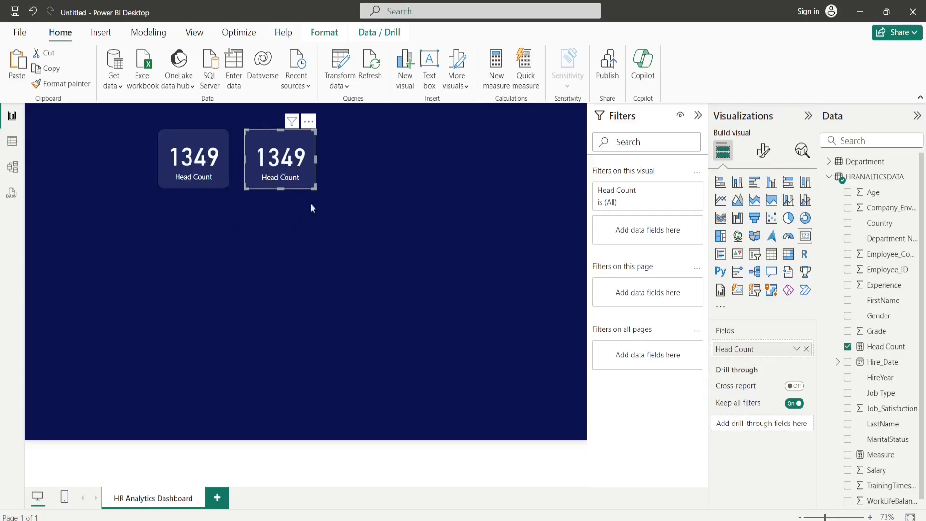
{"action": "left_click", "coordinate": [316, 276]}
Step: Replace the Head Count field in the duplicated card with the Salary field from HRANALTICSDATA
{"action": "left_click", "coordinate": [267, 150]}
{"action": "left_click", "coordinate": [807, 349]}
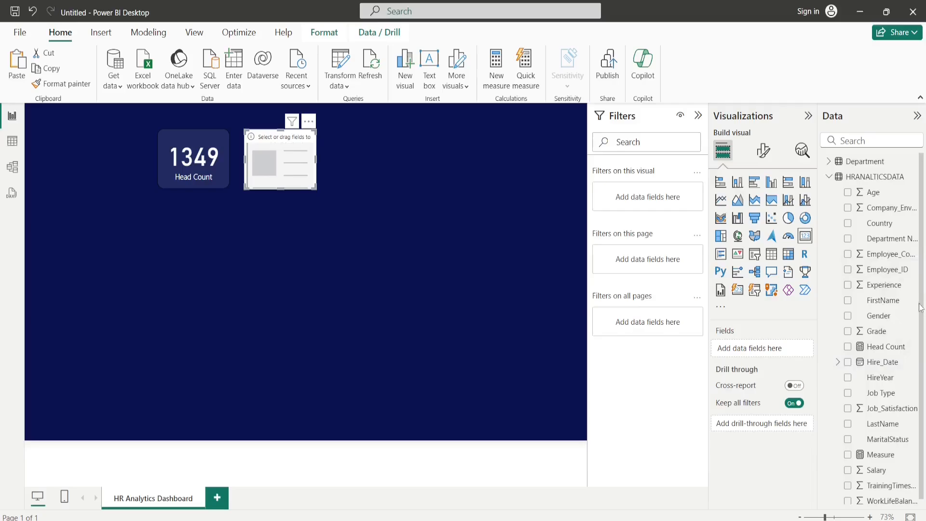
{"action": "scroll", "coordinate": [920, 307], "scroll_direction": "down", "scroll_amount": 1}
{"action": "left_click_drag", "start_coordinate": [886, 466], "coordinate": [751, 356]}
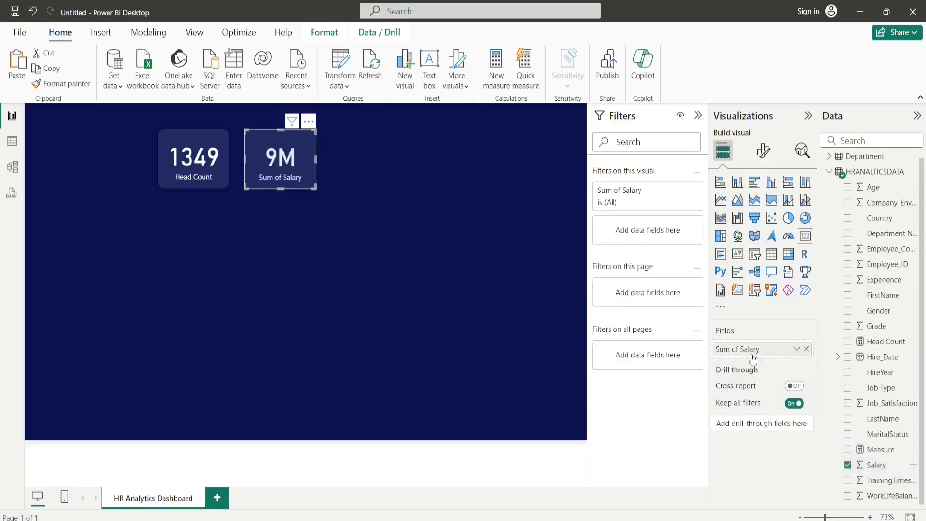
Step: Try to rename the salary card's field by replacing "Sum of" with "Total"
{"action": "left_click", "coordinate": [796, 349]}
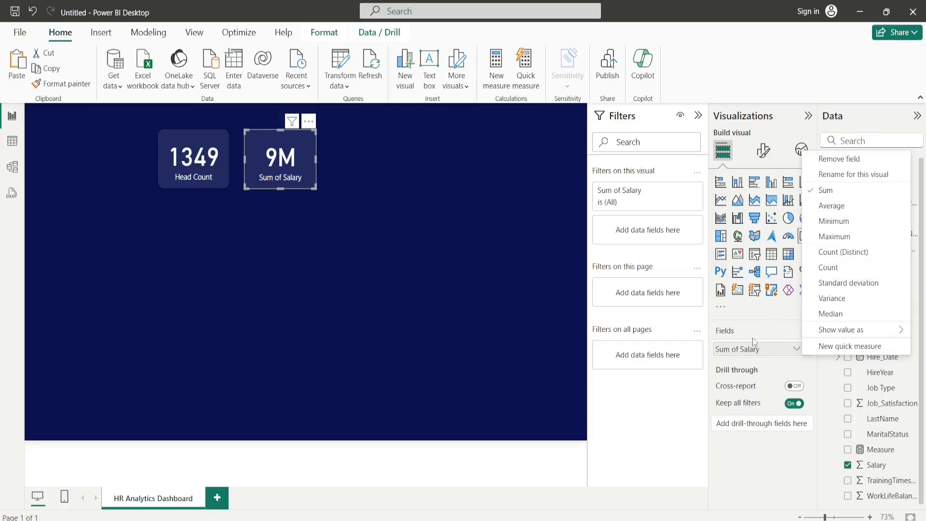
{"action": "left_click", "coordinate": [738, 352]}
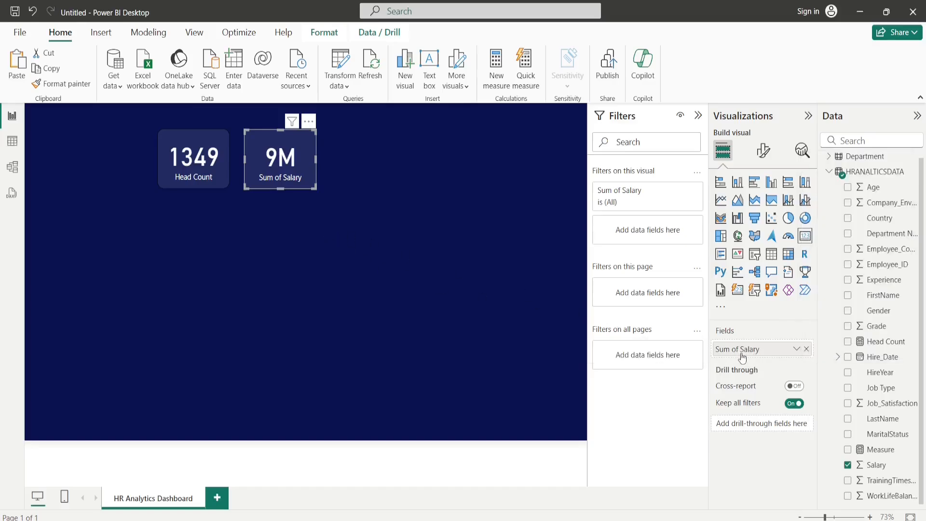
{"action": "left_click_drag", "start_coordinate": [741, 348], "coordinate": [714, 352]}
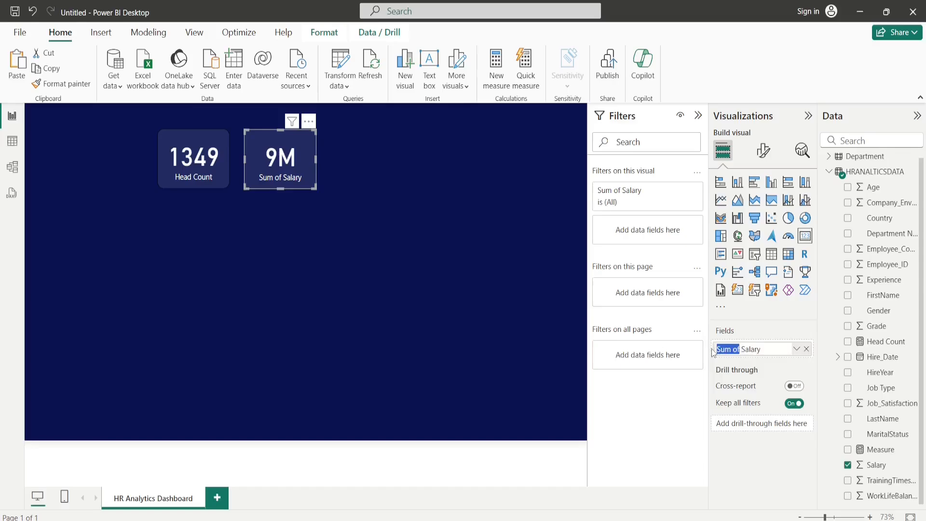
{"action": "type", "text": "Total"}
{"action": "left_click", "coordinate": [424, 288]}
{"action": "left_click", "coordinate": [309, 184]}
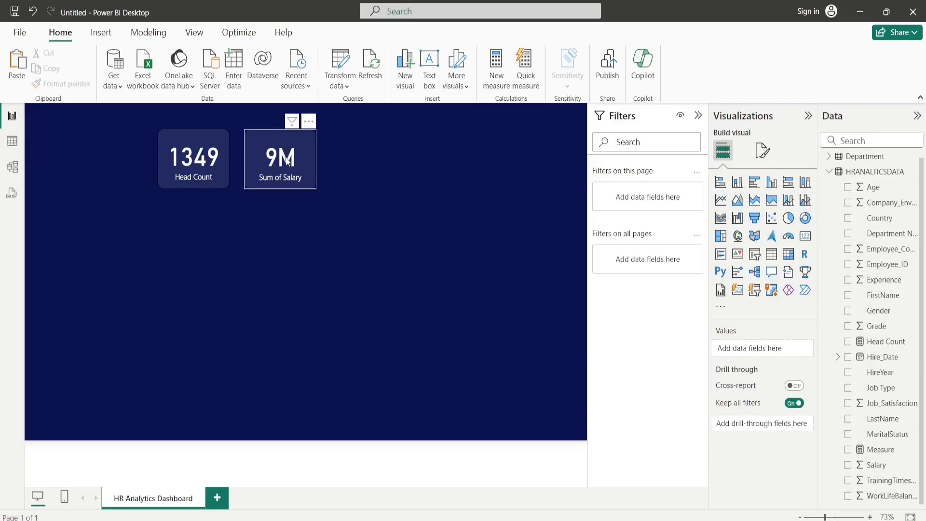
Step: Duplicate the salary card and place the copy to its right
{"action": "left_click", "coordinate": [451, 191]}
{"action": "key", "text": "ctrl+v"}
{"action": "left_click_drag", "start_coordinate": [283, 178], "coordinate": [362, 181]}
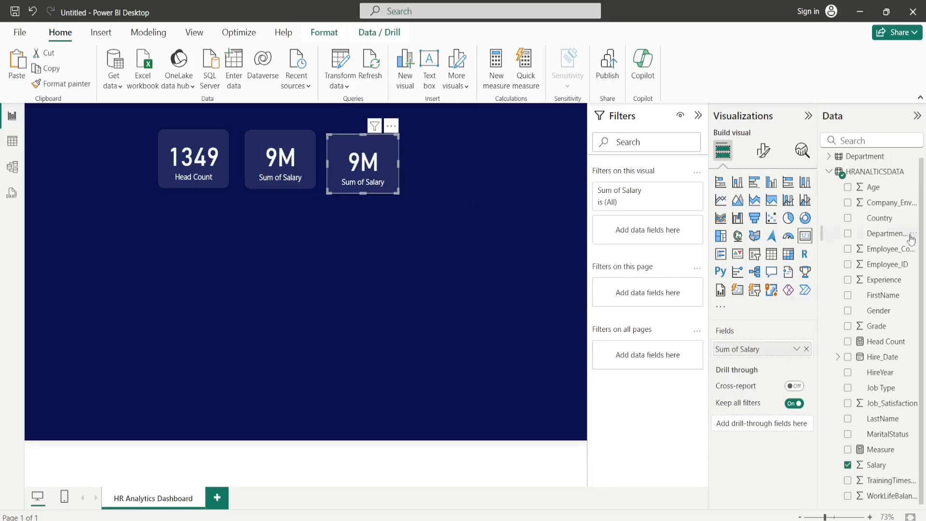
Step: Replace the field in the new card with Age and summarize it as Average
{"action": "left_click_drag", "start_coordinate": [752, 349], "coordinate": [584, 349]}
{"action": "left_click_drag", "start_coordinate": [878, 193], "coordinate": [765, 351]}
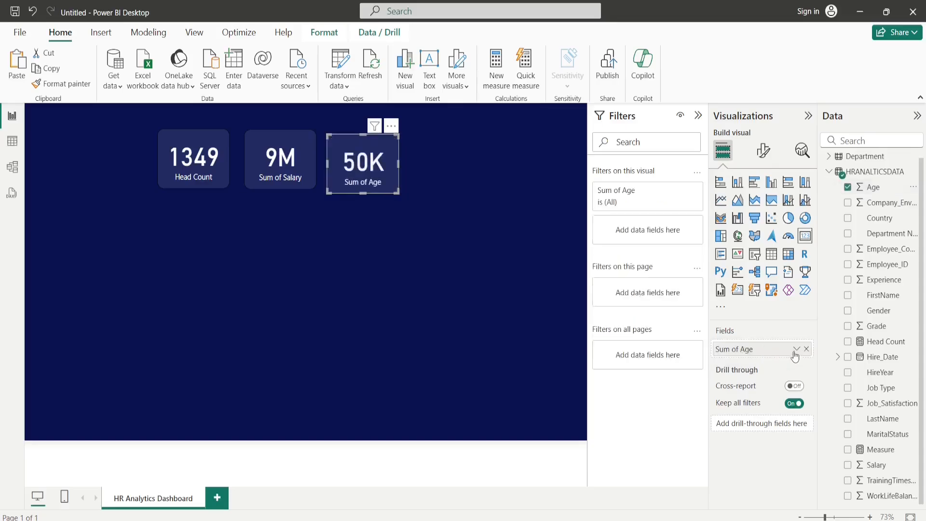
{"action": "left_click", "coordinate": [796, 349]}
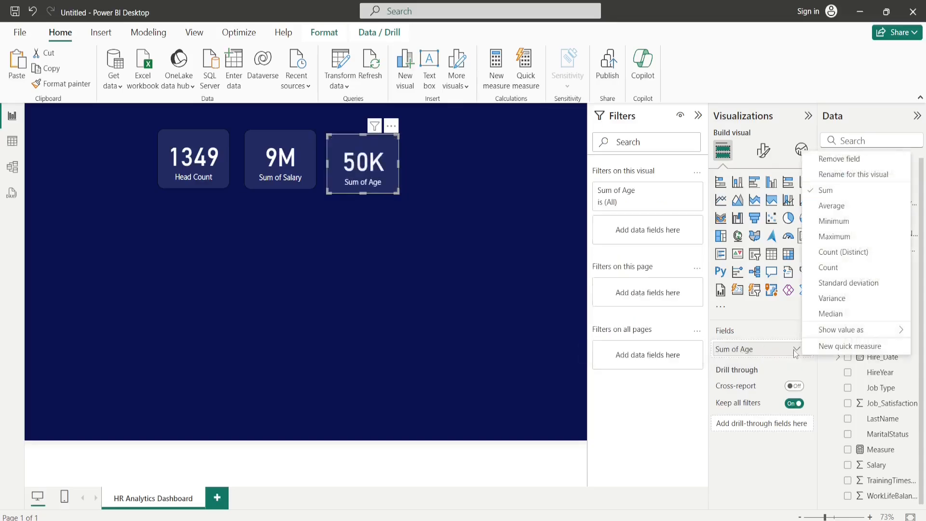
{"action": "left_click", "coordinate": [831, 205]}
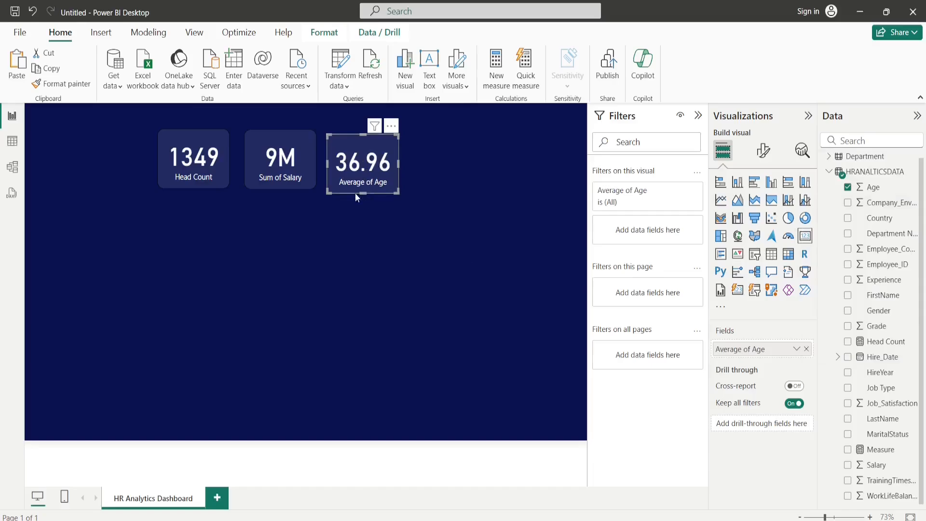
Step: Try to rename the age card's field as AVG Age and move the card slightly down and to the right
{"action": "double_click", "coordinate": [739, 350]}
{"action": "double_click", "coordinate": [747, 349]}
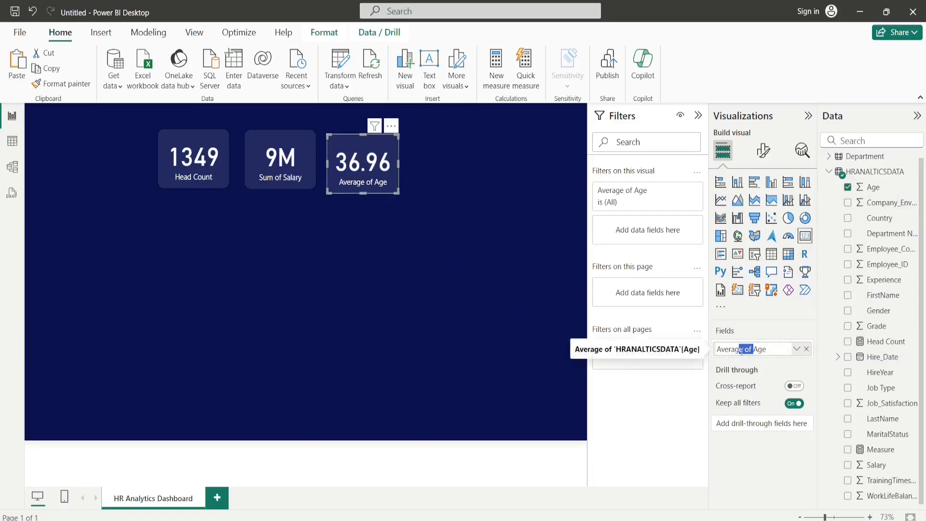
{"action": "left_click_drag", "start_coordinate": [741, 349], "coordinate": [745, 349]}
{"action": "key", "text": "BackSpace"}
{"action": "key", "text": "BackSpace"}
{"action": "key", "text": "BackSpace"}
{"action": "key", "text": "BackSpace"}
{"action": "key", "text": "BackSpace"}
{"action": "key", "text": "BackSpace"}
{"action": "key", "text": "BackSpace"}
{"action": "key", "text": "BackSpace"}
{"action": "type", "text": "VG"}
{"action": "left_click", "coordinate": [468, 325]}
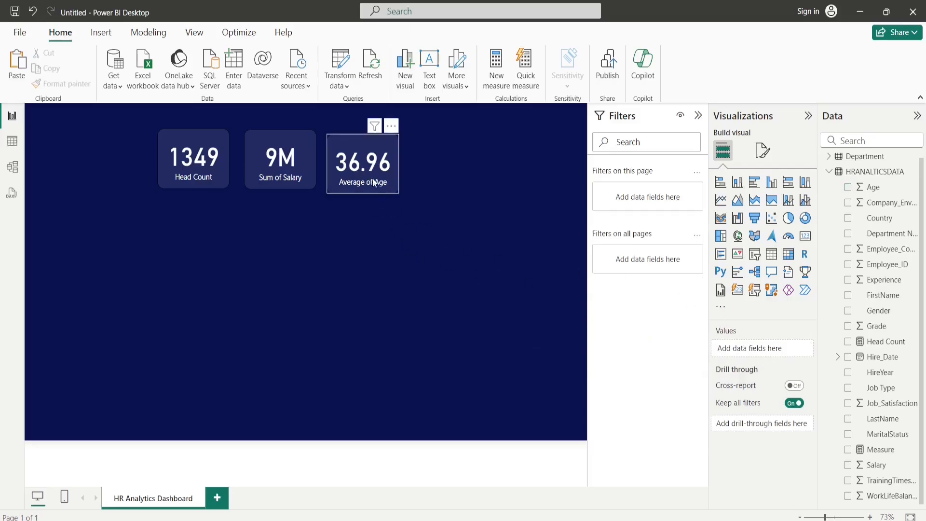
{"action": "left_click_drag", "start_coordinate": [374, 182], "coordinate": [407, 223]}
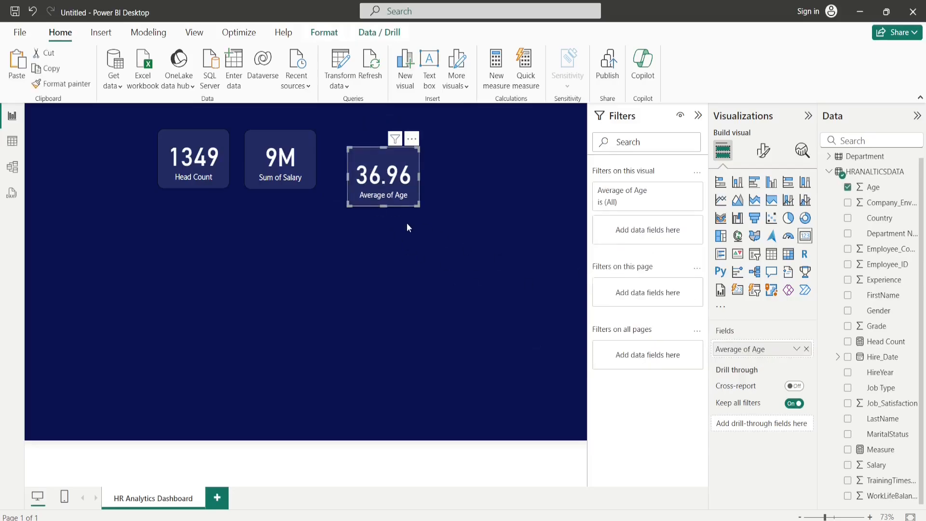
Step: Rename the age card's field as AVG Age and align the card in the top row beside the salary card
{"action": "double_click", "coordinate": [753, 349]}
{"action": "double_click", "coordinate": [759, 349]}
{"action": "left_click", "coordinate": [754, 349]}
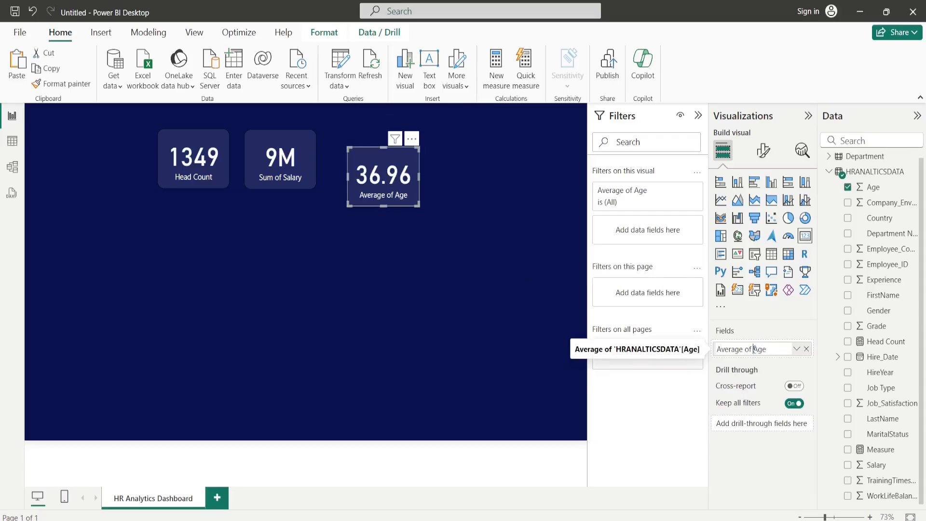
{"action": "key", "text": "BackSpace"}
{"action": "key", "text": "BackSpace"}
{"action": "key", "text": "BackSpace"}
{"action": "key", "text": "BackSpace"}
{"action": "key", "text": "BackSpace"}
{"action": "key", "text": "BackSpace"}
{"action": "key", "text": "BackSpace"}
{"action": "key", "text": "BackSpace"}
{"action": "key", "text": "BackSpace"}
{"action": "key", "text": "BackSpace"}
{"action": "type", "text": "VG"}
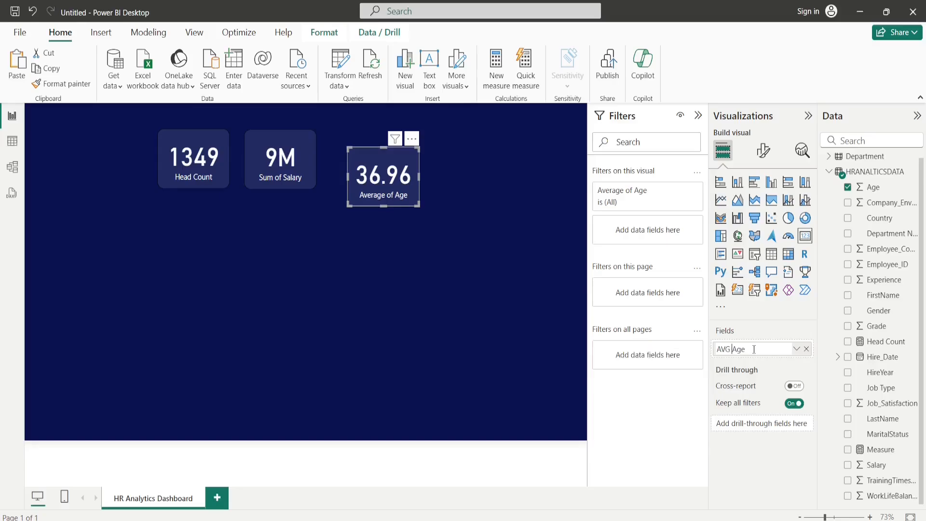
{"action": "key", "text": "Return"}
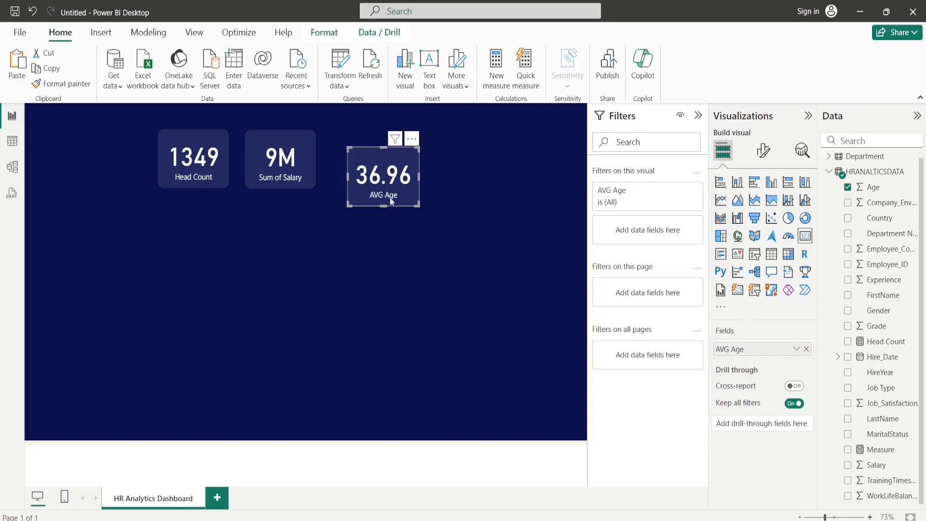
{"action": "left_click_drag", "start_coordinate": [402, 194], "coordinate": [392, 178]}
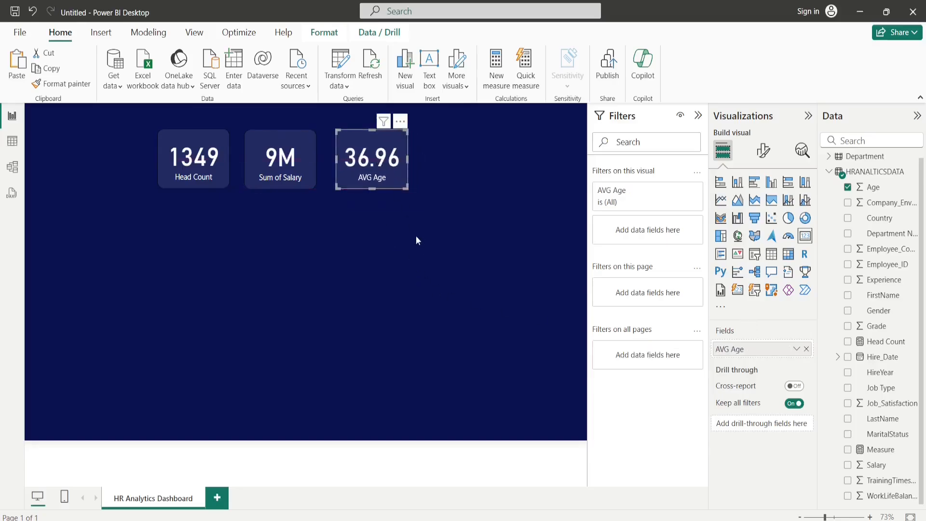
{"action": "left_click", "coordinate": [413, 256]}
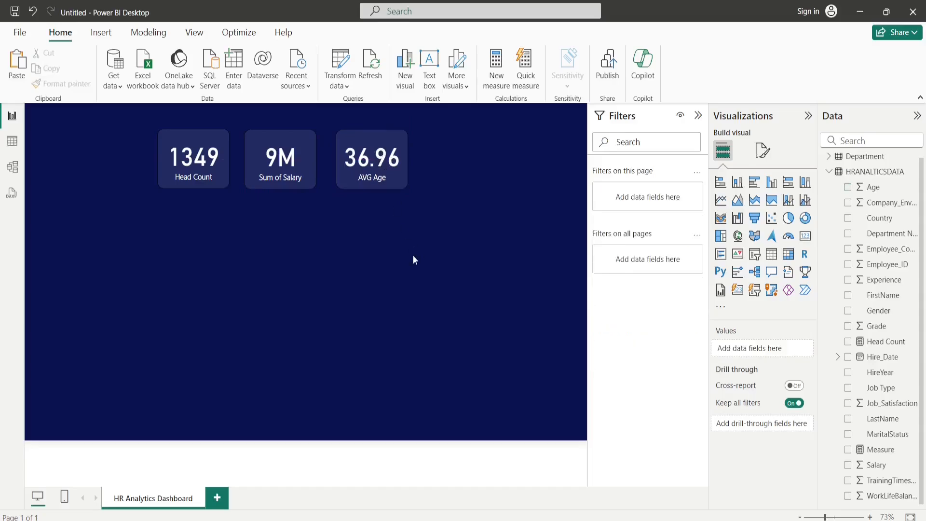
Step: Duplicate a card into the space below AVG Age and replace its field with Experience, found by searching the fields for "exp"
{"action": "key", "text": "ctrl+v"}
{"action": "left_click_drag", "start_coordinate": [386, 166], "coordinate": [423, 267]}
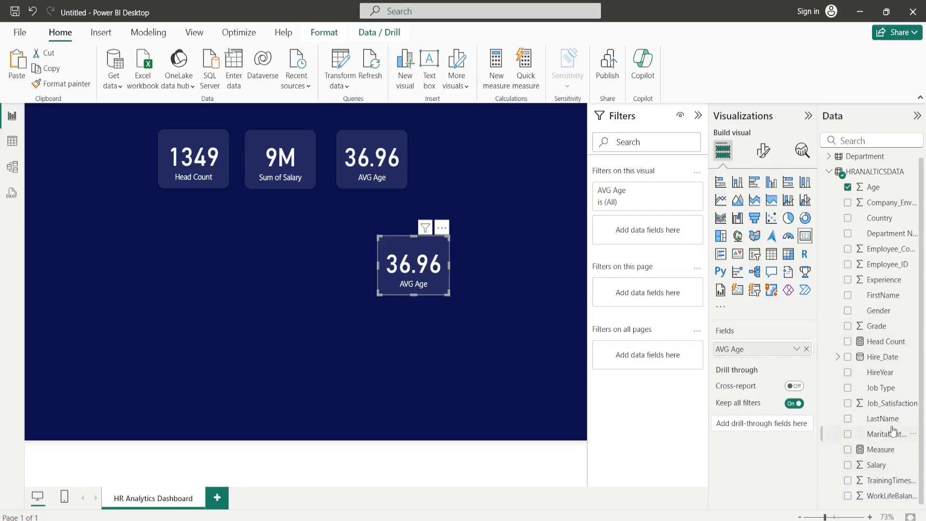
{"action": "left_click", "coordinate": [852, 142]}
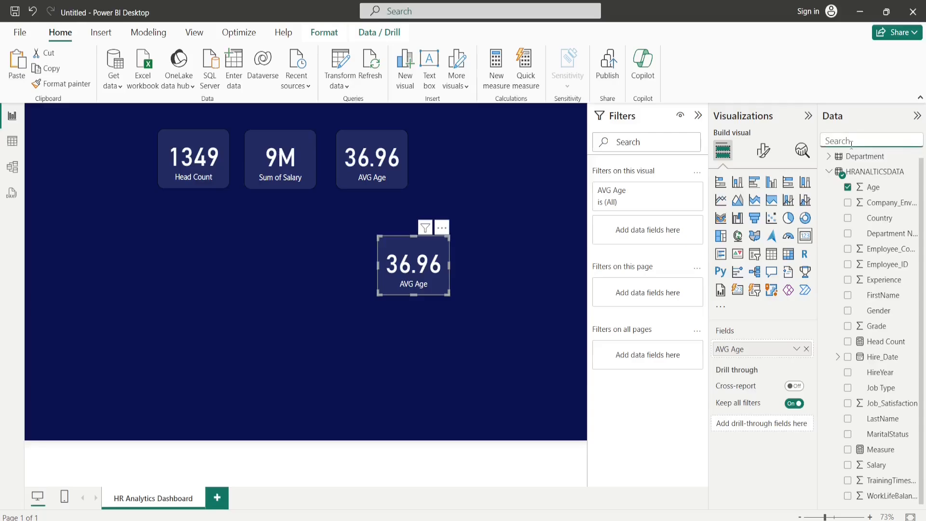
{"action": "type", "text": "exp"}
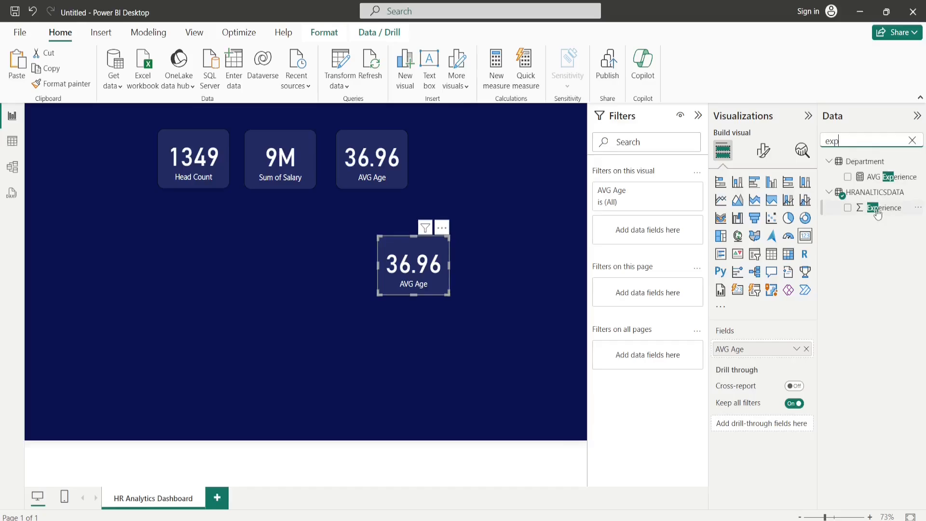
{"action": "left_click", "coordinate": [806, 349]}
{"action": "left_click_drag", "start_coordinate": [883, 212], "coordinate": [772, 350]}
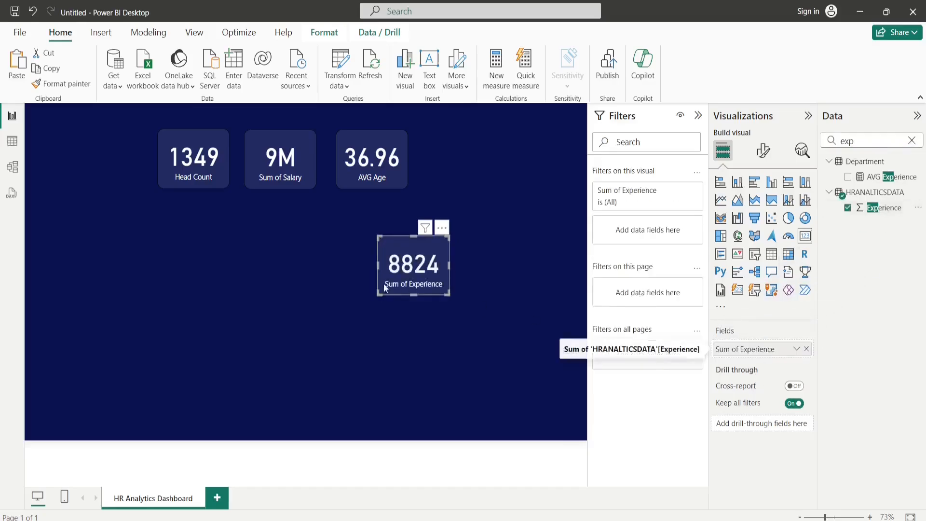
Step: Summarize the Experience field in the new card as Average
{"action": "left_click", "coordinate": [797, 349]}
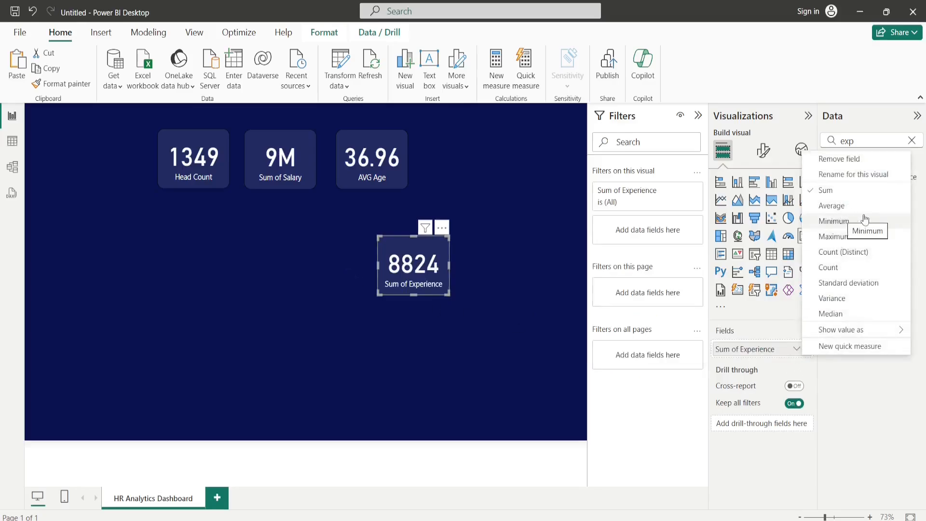
{"action": "left_click", "coordinate": [837, 206]}
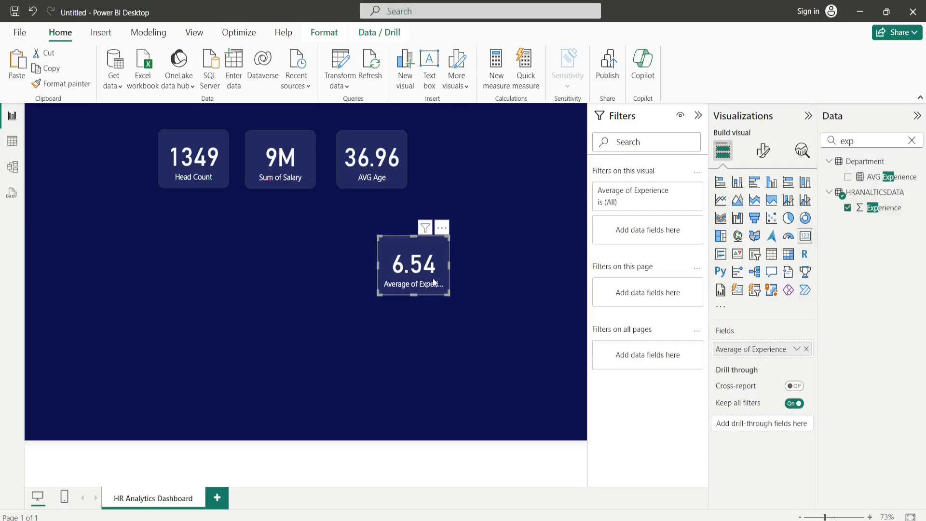
{"action": "left_click", "coordinate": [459, 372]}
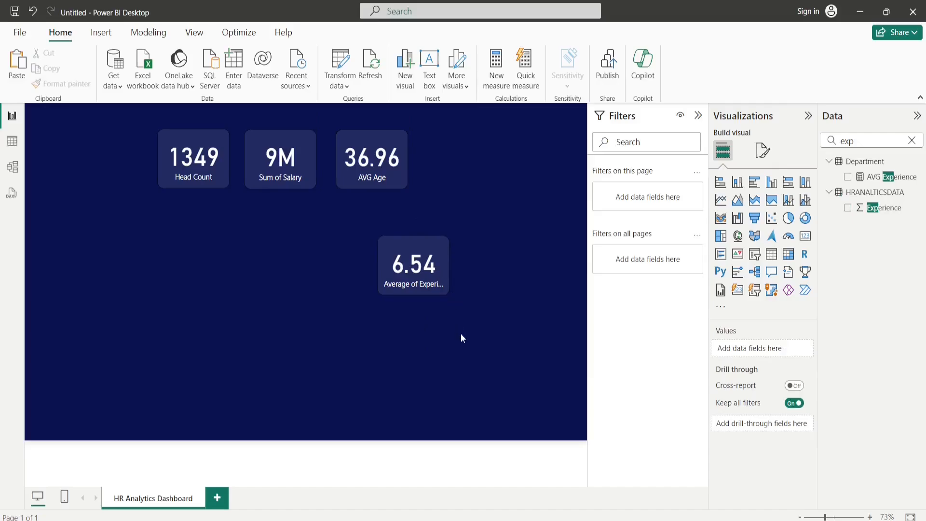
Step: Duplicate the average experience card and place the copy diagonally below and to the right of it
{"action": "left_click", "coordinate": [419, 271]}
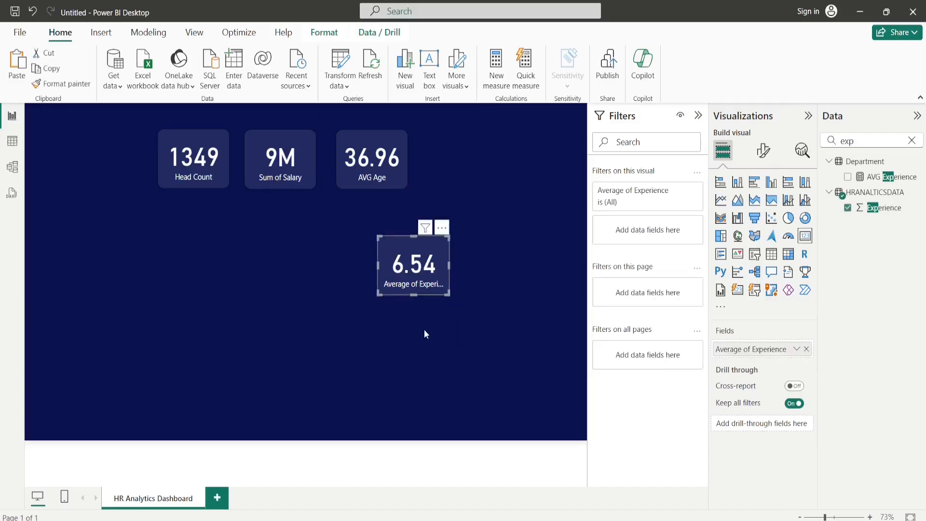
{"action": "left_click", "coordinate": [430, 354]}
{"action": "left_click_drag", "start_coordinate": [415, 265], "coordinate": [494, 352]}
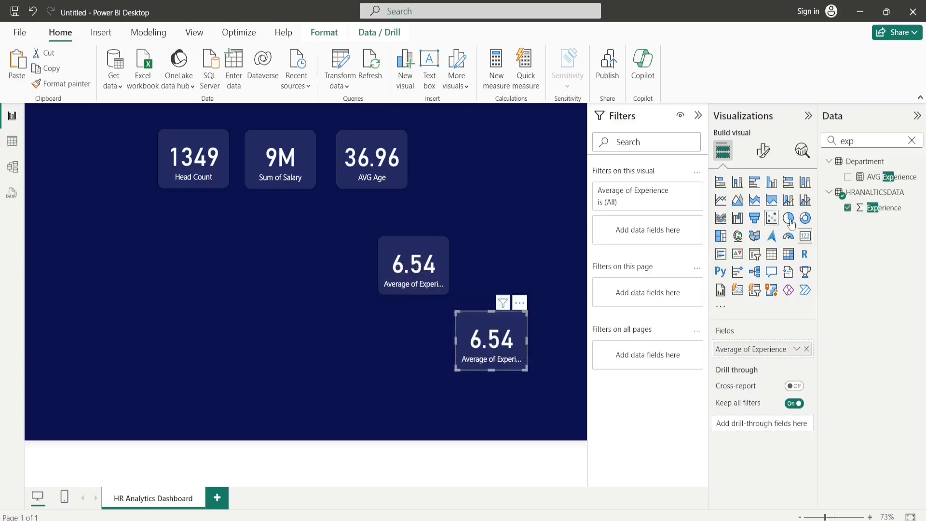
Step: Add a new measure to the HRANALTICSDATA table and replace its default name with Max
{"action": "left_click", "coordinate": [912, 140]}
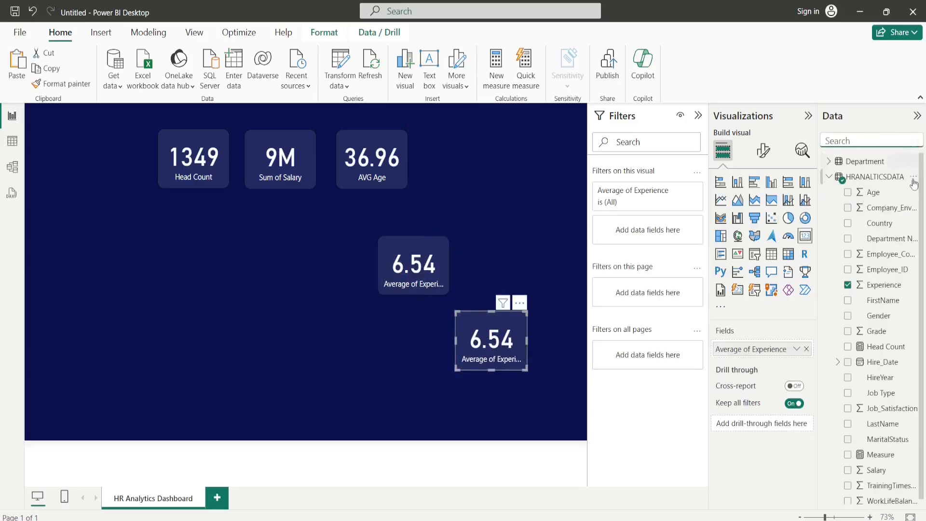
{"action": "left_click", "coordinate": [913, 179]}
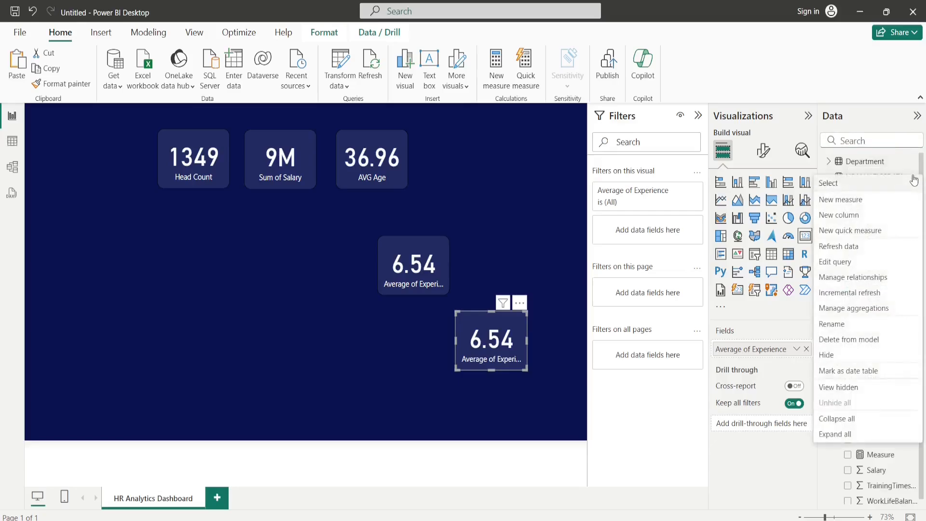
{"action": "left_click", "coordinate": [850, 207]}
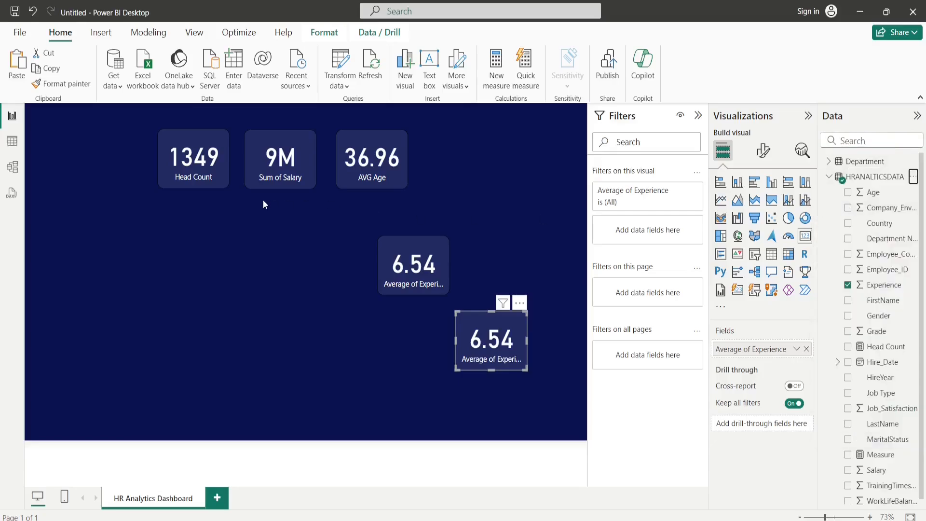
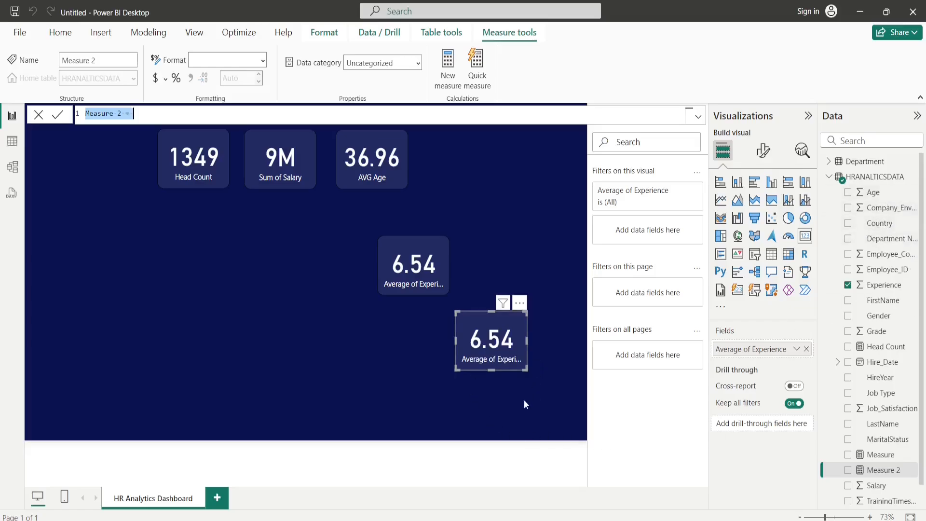
{"action": "left_click", "coordinate": [120, 113]}
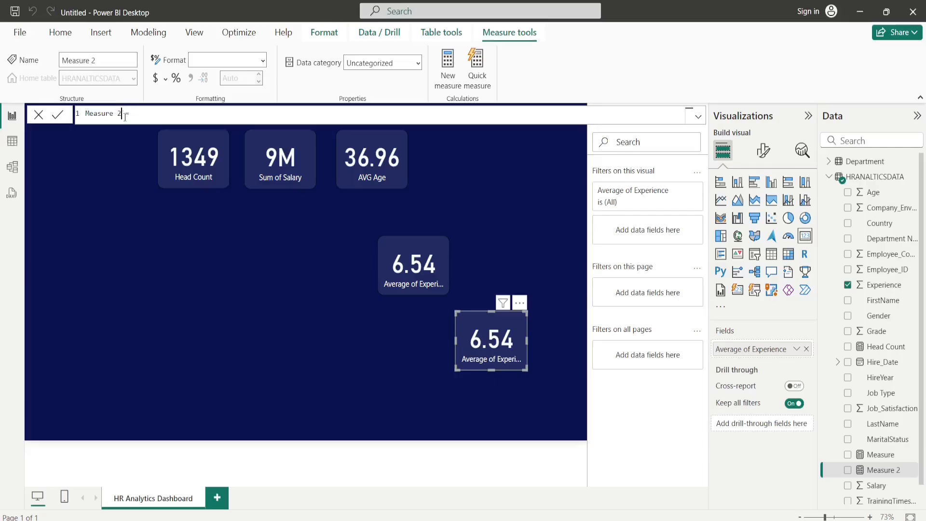
{"action": "key", "text": "BackSpace"}
{"action": "key", "text": "BackSpace"}
{"action": "key", "text": "BackSpace"}
{"action": "key", "text": "BackSpace"}
{"action": "key", "text": "BackSpace"}
{"action": "key", "text": "BackSpace"}
{"action": "key", "text": "BackSpace"}
Step: Define the measure as the maximum of HRANALTICSDATA[Salary] and extend its name to Max Salary
{"action": "type", "text": "max"}
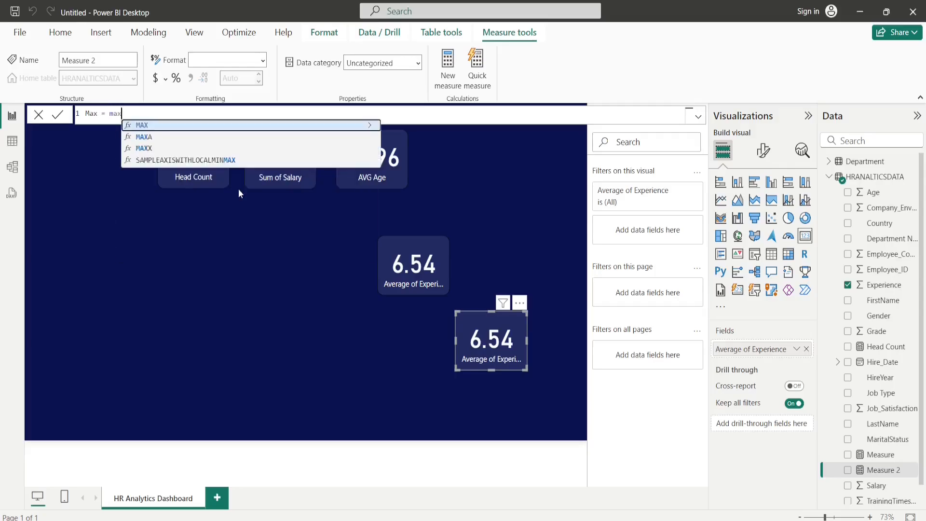
{"action": "left_click", "coordinate": [157, 126]}
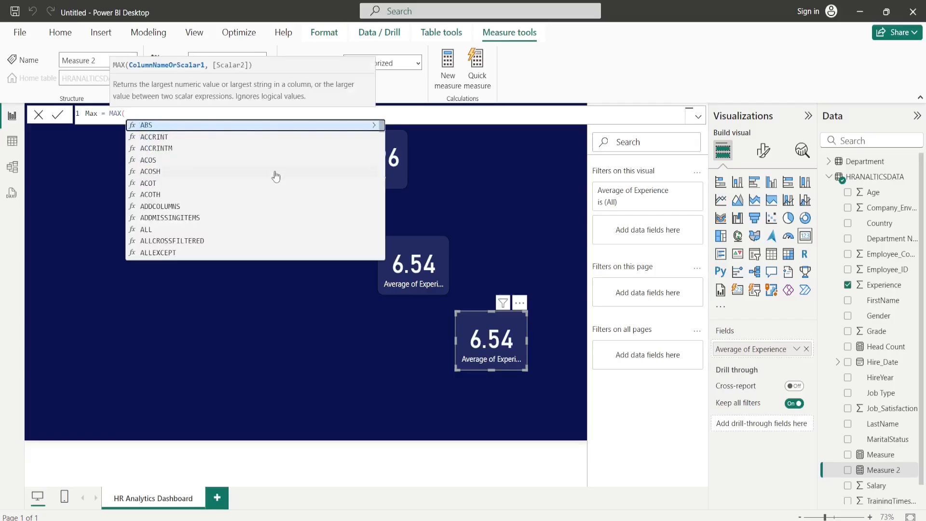
{"action": "type", "text": "Hr"}
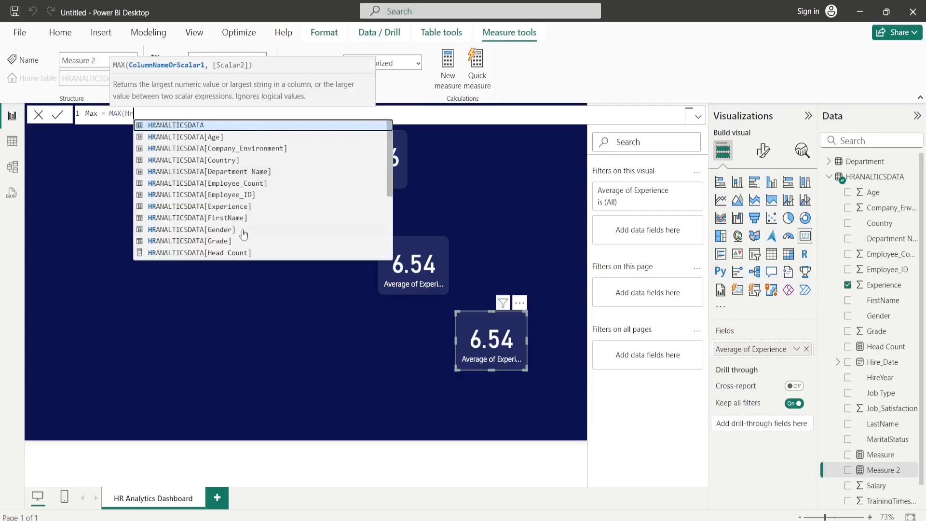
{"action": "scroll", "coordinate": [242, 234], "scroll_direction": "down", "scroll_amount": 3}
{"action": "scroll", "coordinate": [243, 234], "scroll_direction": "down", "scroll_amount": 1}
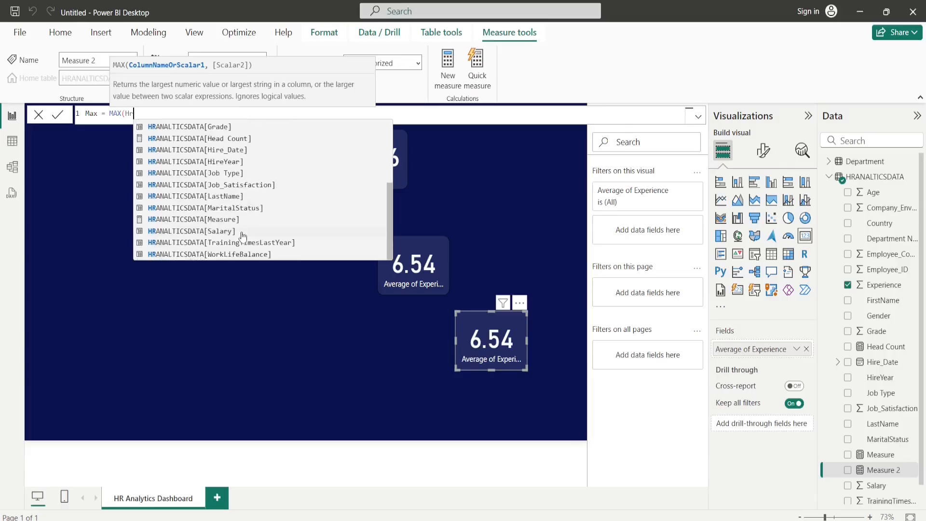
{"action": "left_click", "coordinate": [218, 230]}
{"action": "type", "text": ")"}
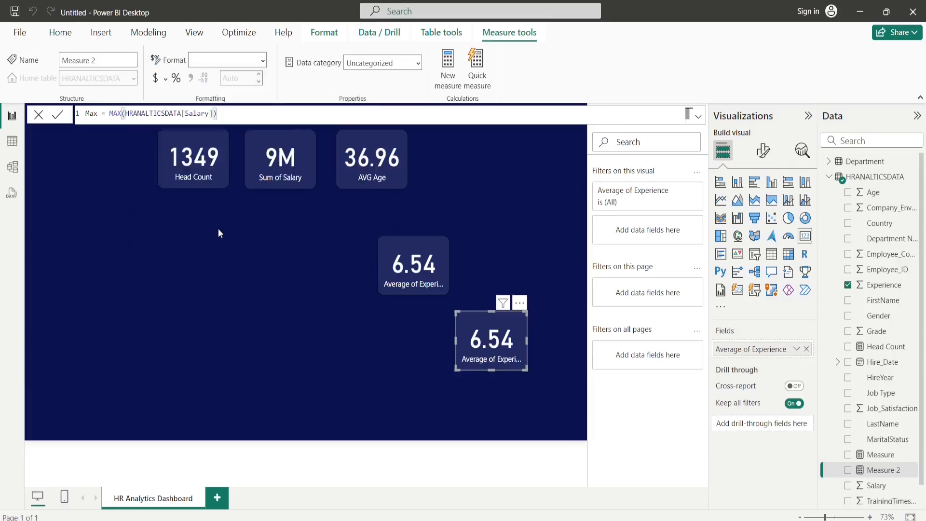
{"action": "left_click", "coordinate": [98, 113]}
{"action": "type", "text": "Salary"}
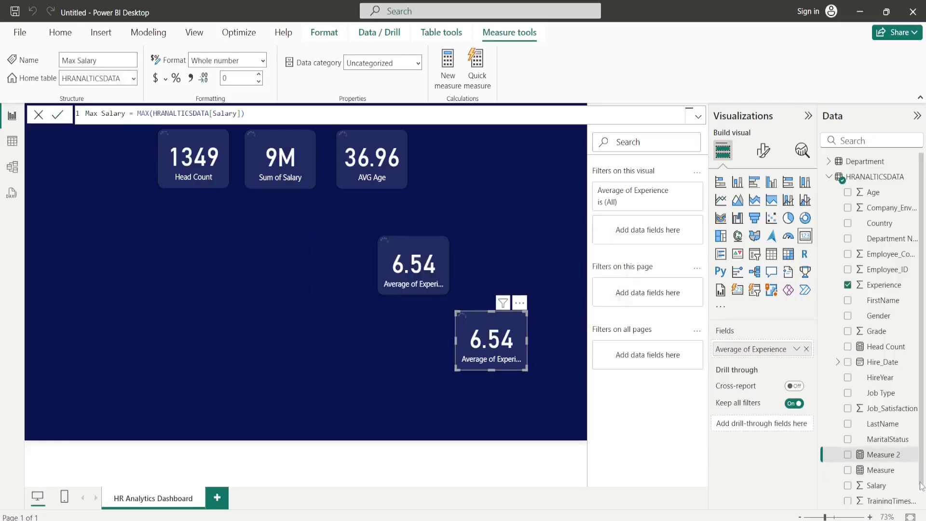
Step: Replace the lower experience card's field with Max Salary and place the card directly below the remaining average experience card
{"action": "left_click_drag", "start_coordinate": [907, 483], "coordinate": [755, 360]}
{"action": "left_click_drag", "start_coordinate": [515, 345], "coordinate": [443, 352]}
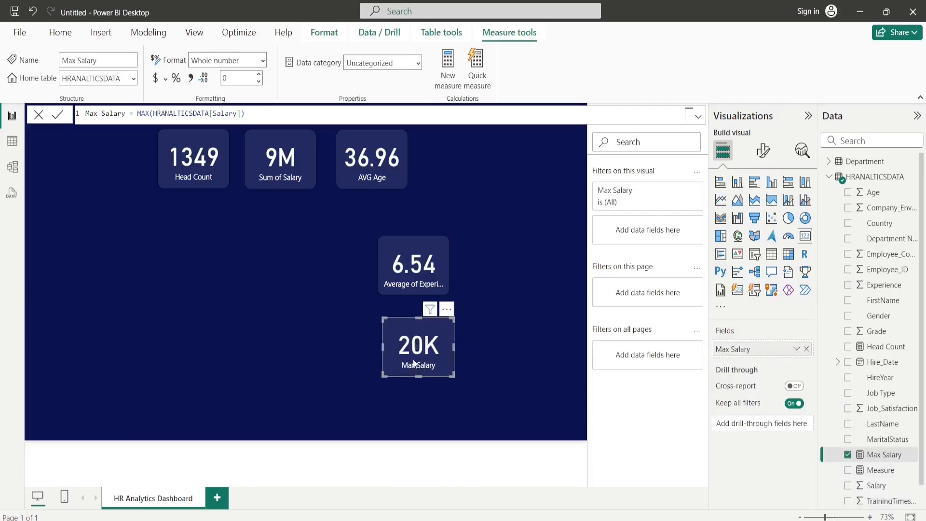
Step: Duplicate the Max Salary card, place the copy to its upper right, and replace the copy's field with Salary
{"action": "key", "text": "ctrl+c"}
{"action": "key", "text": "ctrl+v"}
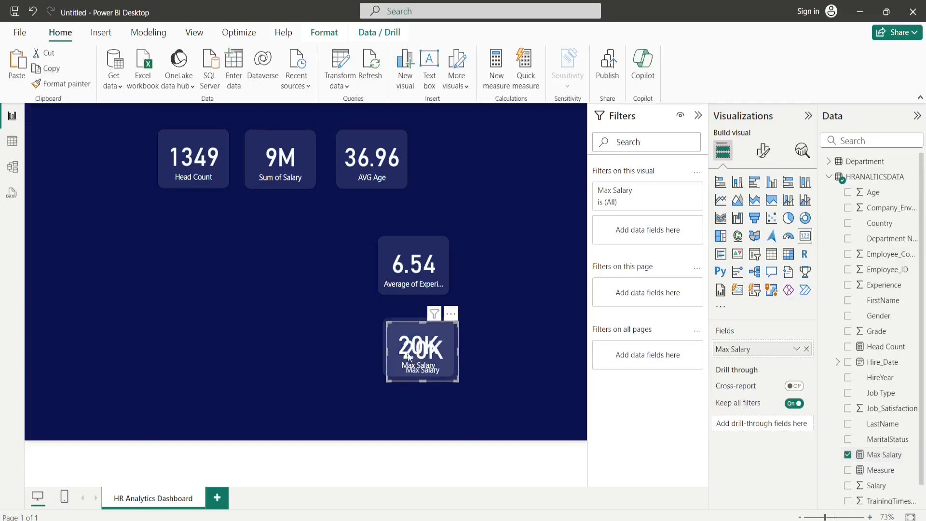
{"action": "left_click_drag", "start_coordinate": [409, 354], "coordinate": [505, 304]}
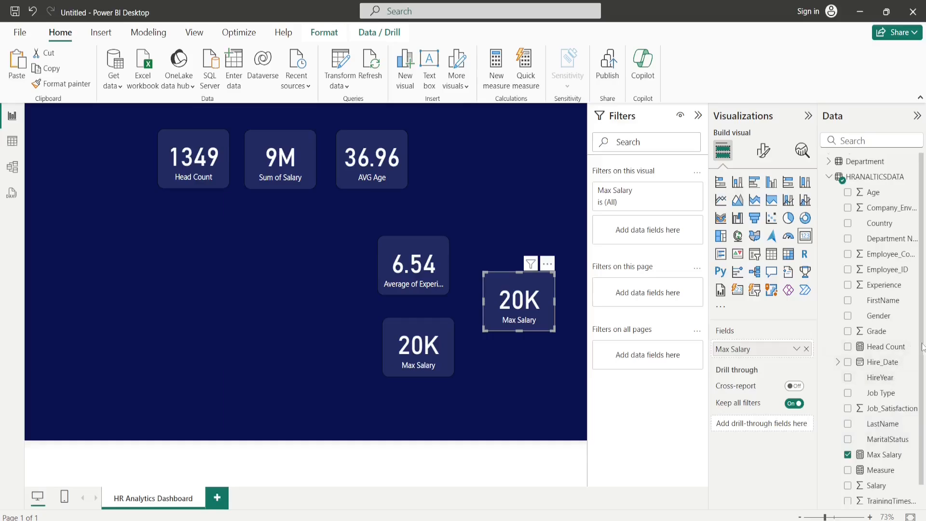
{"action": "scroll", "coordinate": [923, 347], "scroll_direction": "down", "scroll_amount": 1}
{"action": "left_click_drag", "start_coordinate": [878, 471], "coordinate": [762, 353]}
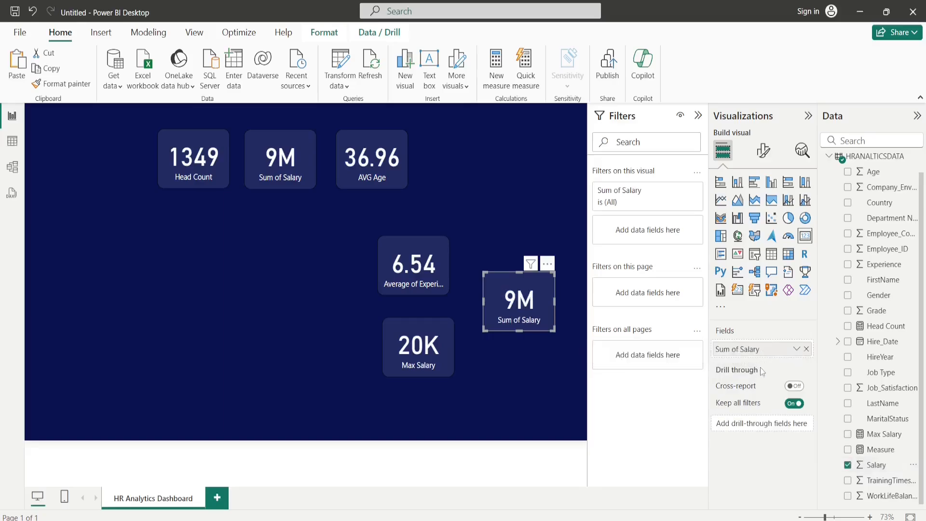
Step: Summarize the new card's Salary field as Average and try to shorten its label by removing "of"
{"action": "left_click", "coordinate": [797, 349]}
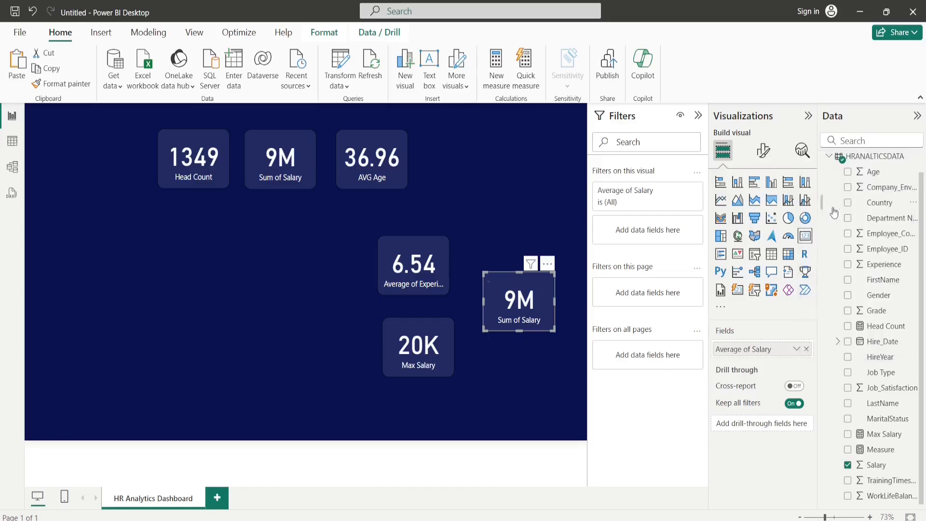
{"action": "left_click", "coordinate": [831, 206]}
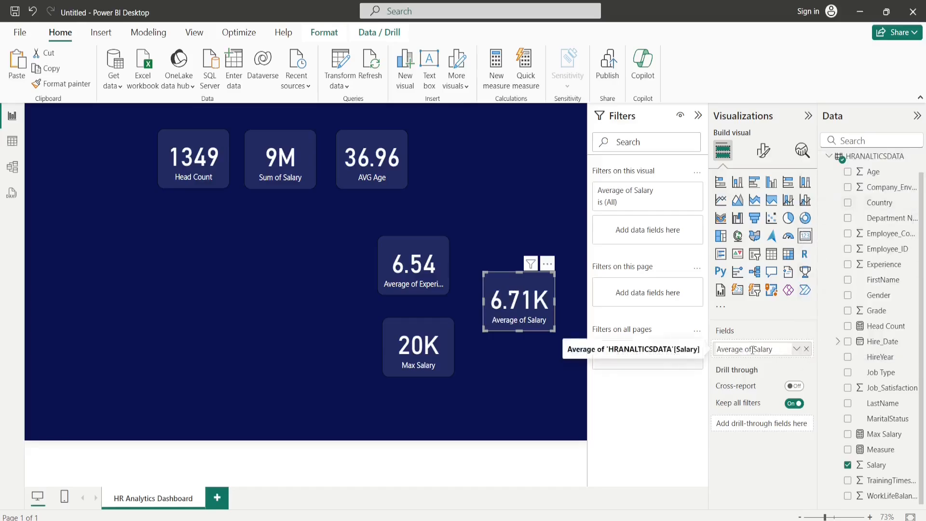
{"action": "key", "text": "BackSpace"}
{"action": "key", "text": "BackSpace"}
{"action": "key", "text": "BackSpace"}
{"action": "left_click", "coordinate": [535, 390]}
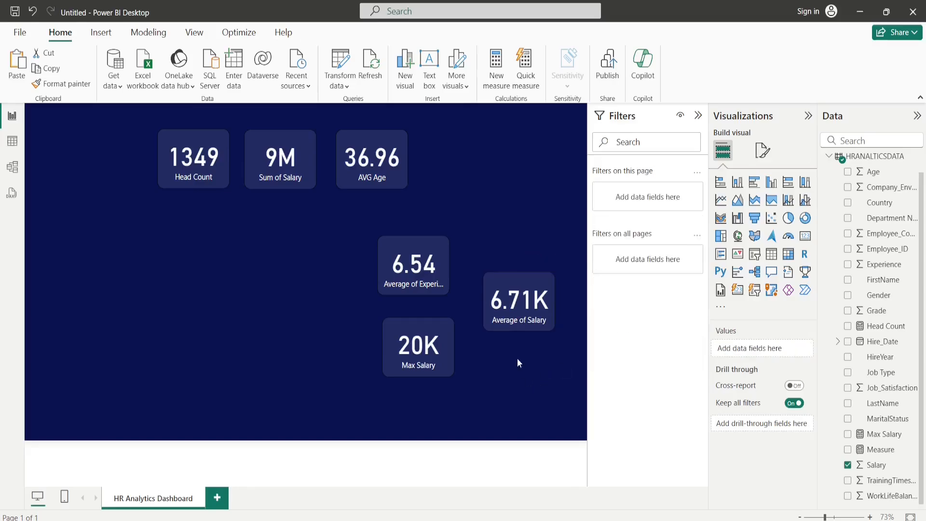
Step: Shrink the Head Count, Sum of Salary and AVG Age cards and move them closer together in the top row
{"action": "left_click", "coordinate": [208, 163]}
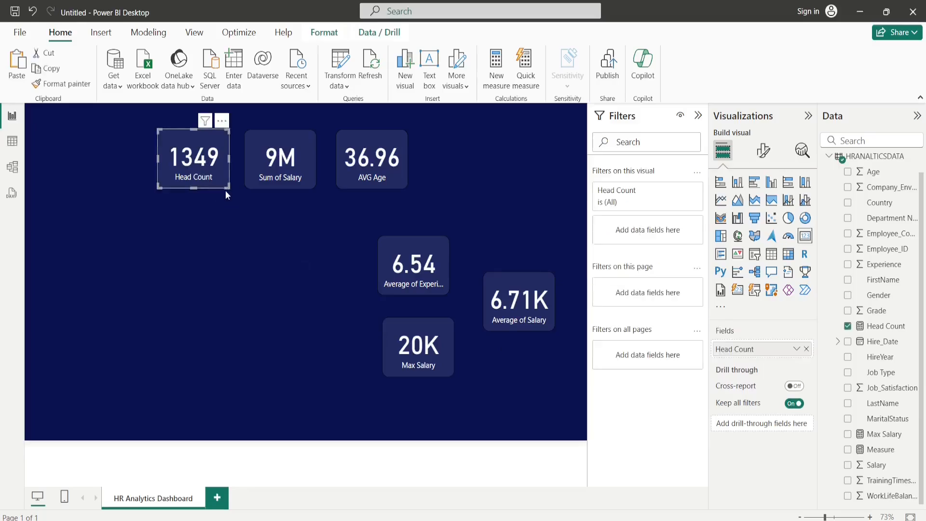
{"action": "left_click_drag", "start_coordinate": [226, 186], "coordinate": [296, 185]}
{"action": "left_click", "coordinate": [377, 179]}
{"action": "left_click_drag", "start_coordinate": [377, 178], "coordinate": [347, 181]}
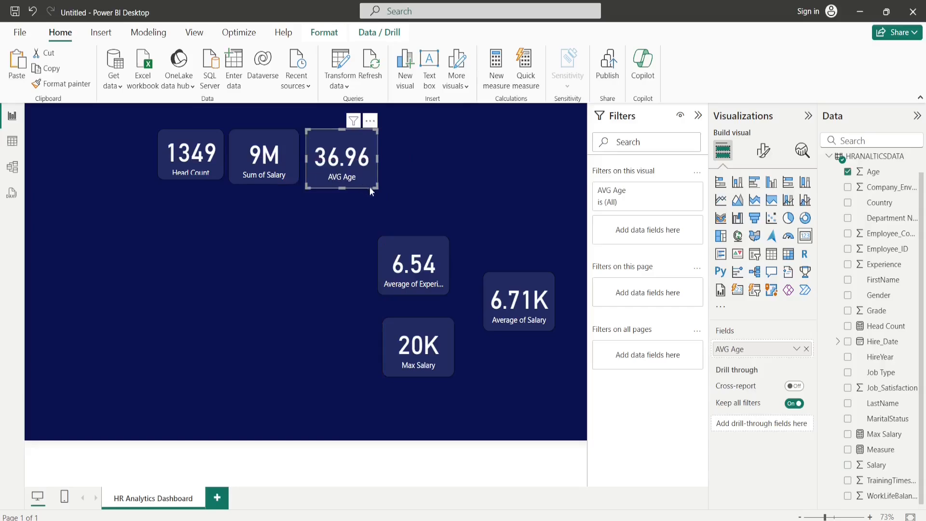
{"action": "left_click", "coordinate": [375, 190]}
{"action": "left_click", "coordinate": [339, 180]}
{"action": "left_click_drag", "start_coordinate": [372, 182], "coordinate": [366, 179]}
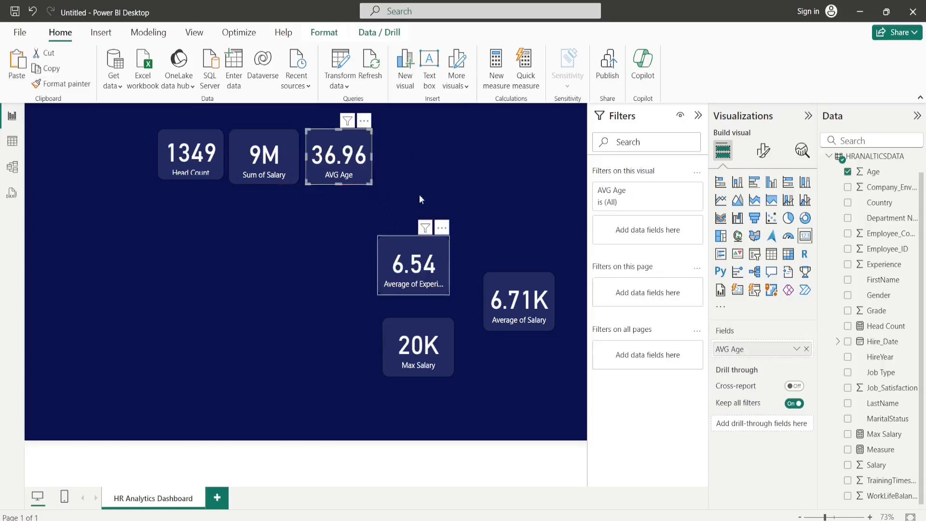
Step: Move the average experience, average salary and Max Salary cards into the top row after AVG Age, shrinking them to fit
{"action": "left_click_drag", "start_coordinate": [421, 279], "coordinate": [439, 183]}
{"action": "left_click", "coordinate": [518, 301]}
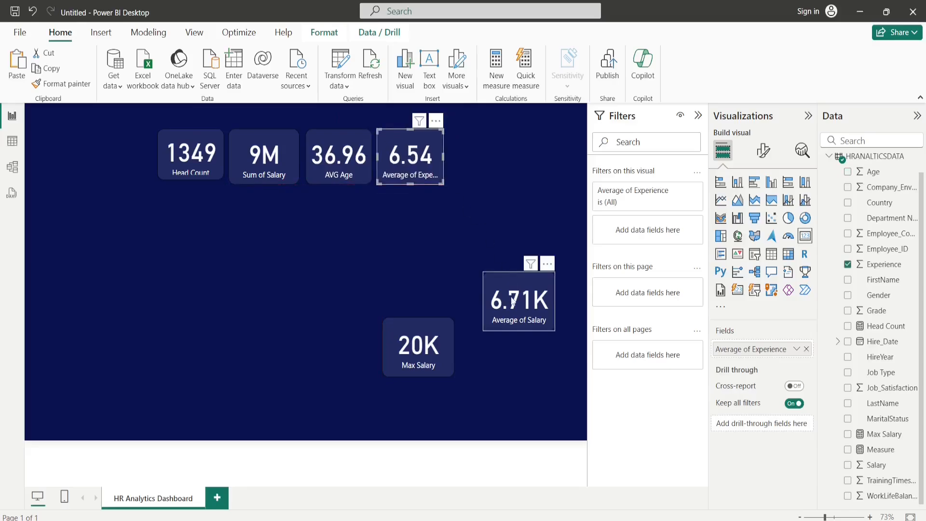
{"action": "left_click_drag", "start_coordinate": [519, 301], "coordinate": [517, 184]}
{"action": "left_click", "coordinate": [419, 347]}
{"action": "left_click_drag", "start_coordinate": [418, 347], "coordinate": [558, 161]}
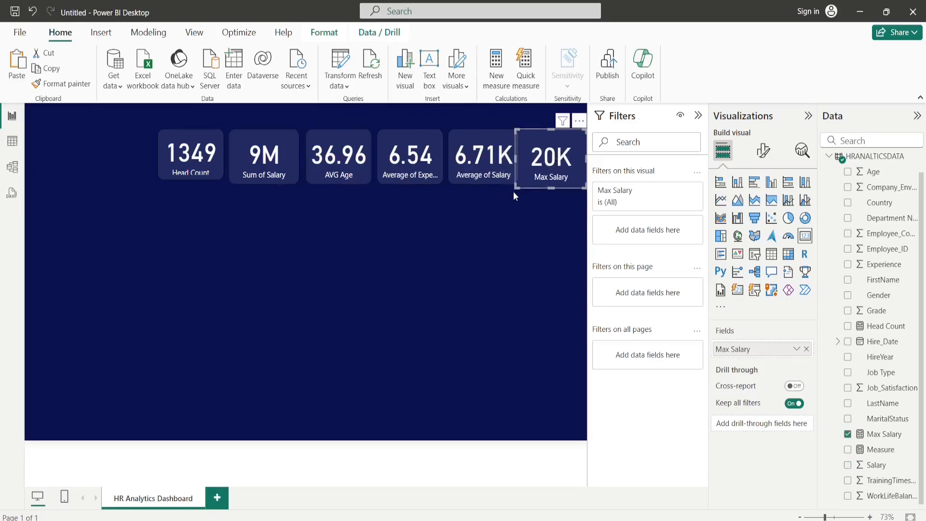
{"action": "left_click_drag", "start_coordinate": [514, 190], "coordinate": [555, 174]}
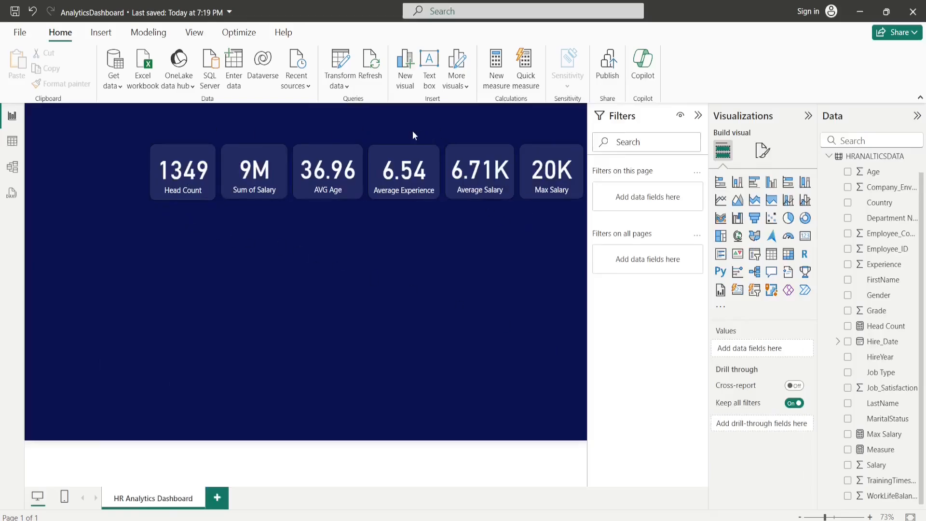
Step: Insert a text box reading "HR Analytics Dashboard" and set its font size to 28
{"action": "left_click", "coordinate": [430, 77]}
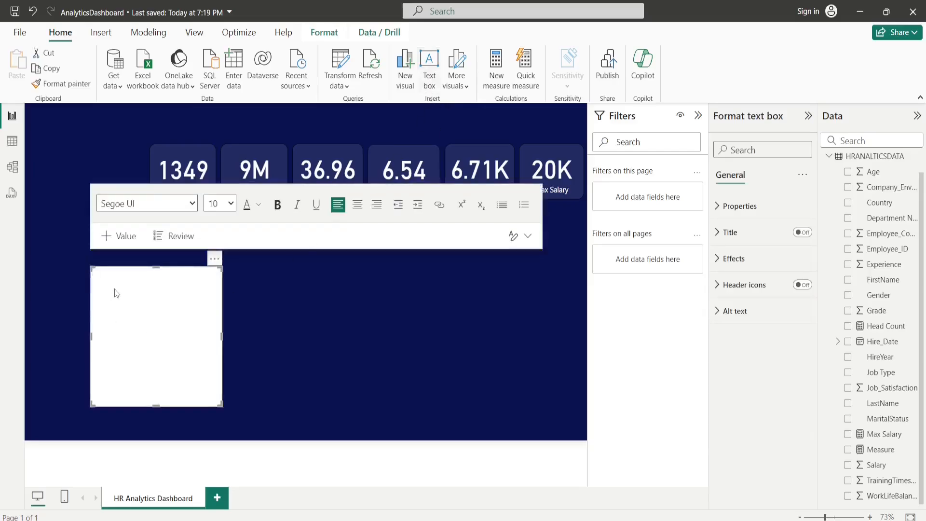
{"action": "type", "text": "HR Analy"}
{"action": "type", "text": "tics Dashboard"}
{"action": "triple_click", "coordinate": [115, 273]}
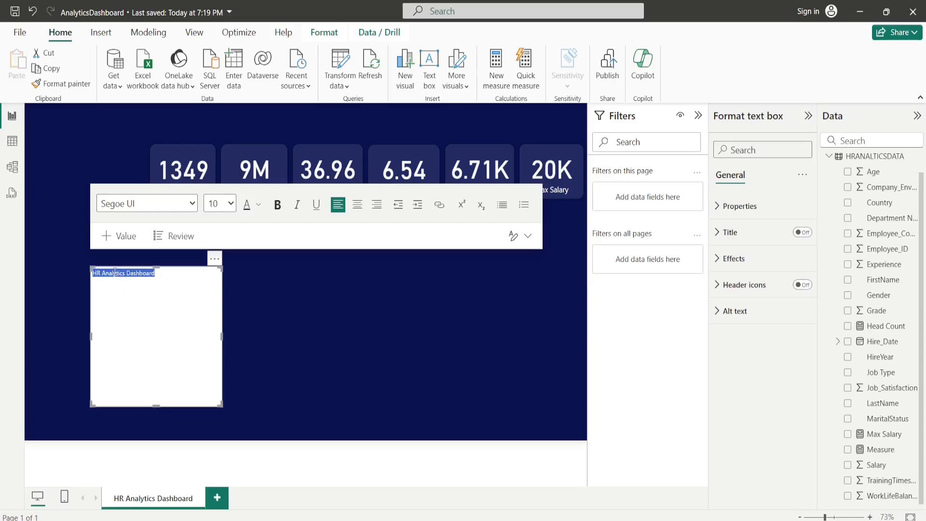
{"action": "left_click", "coordinate": [219, 203]}
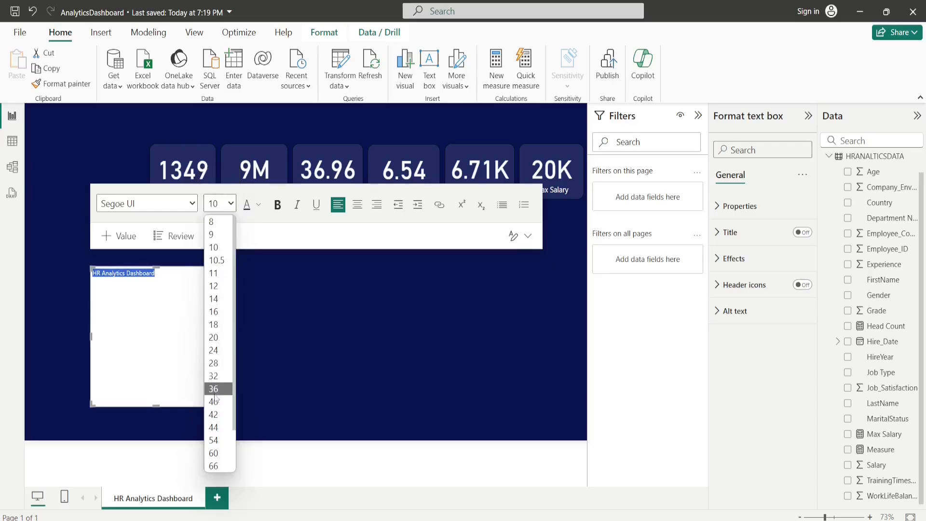
{"action": "left_click", "coordinate": [213, 363]}
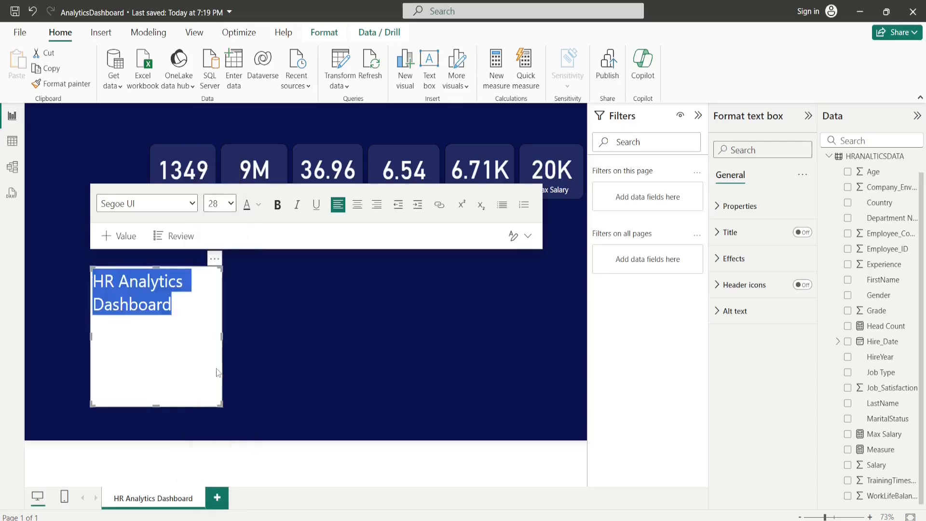
{"action": "left_click", "coordinate": [285, 312]}
Step: Set the title text box's background transparency to 90%
{"action": "left_click", "coordinate": [186, 336]}
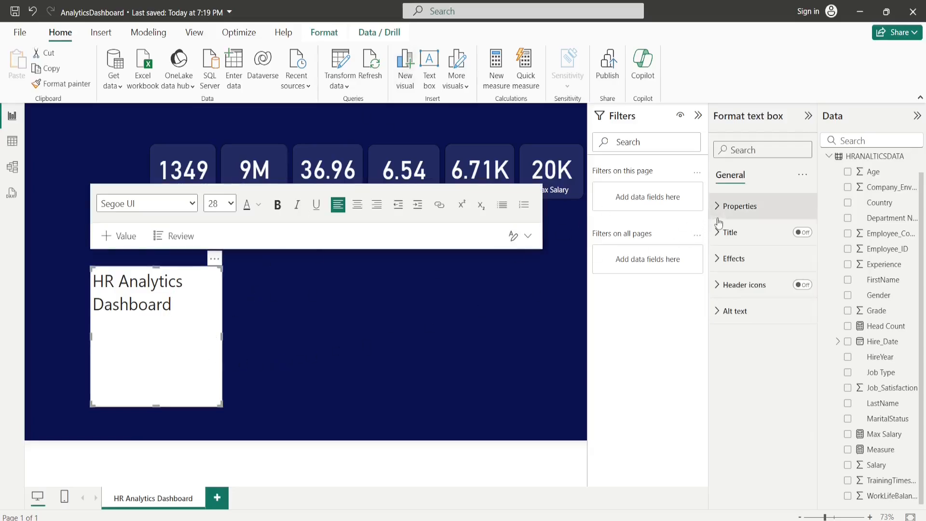
{"action": "left_click", "coordinate": [719, 258]}
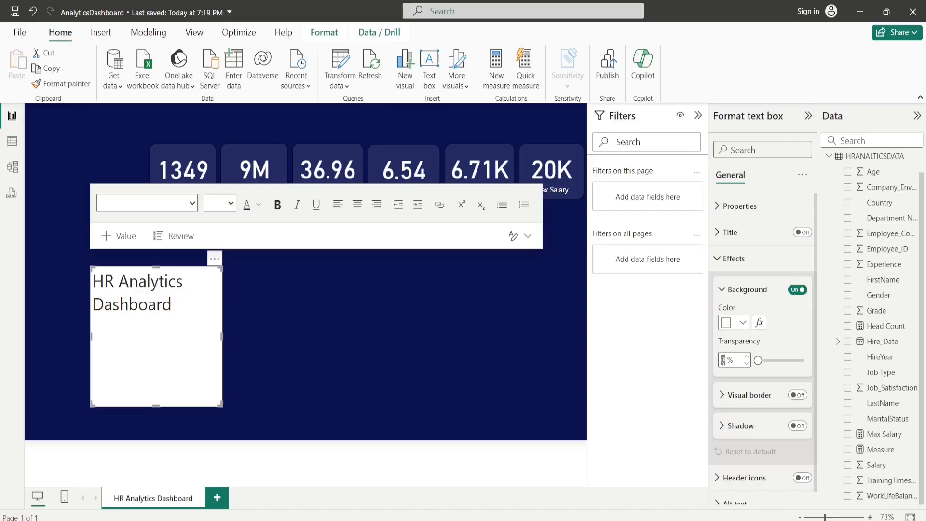
{"action": "type", "text": "90"}
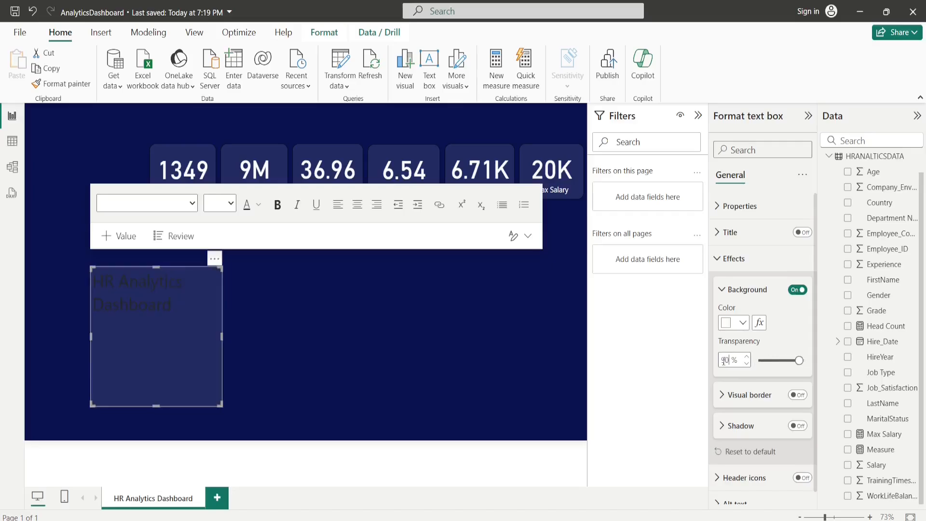
Step: Change the font color of the "HR Analytics Dashboard" title text to white
{"action": "left_click_drag", "start_coordinate": [185, 304], "coordinate": [95, 277]}
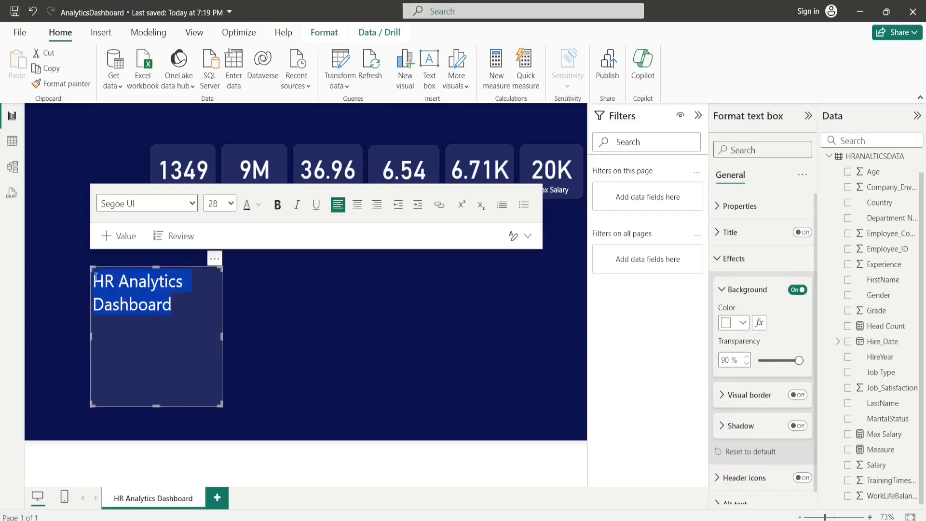
{"action": "left_click", "coordinate": [259, 205]}
{"action": "left_click", "coordinate": [270, 248]}
{"action": "left_click", "coordinate": [336, 373]}
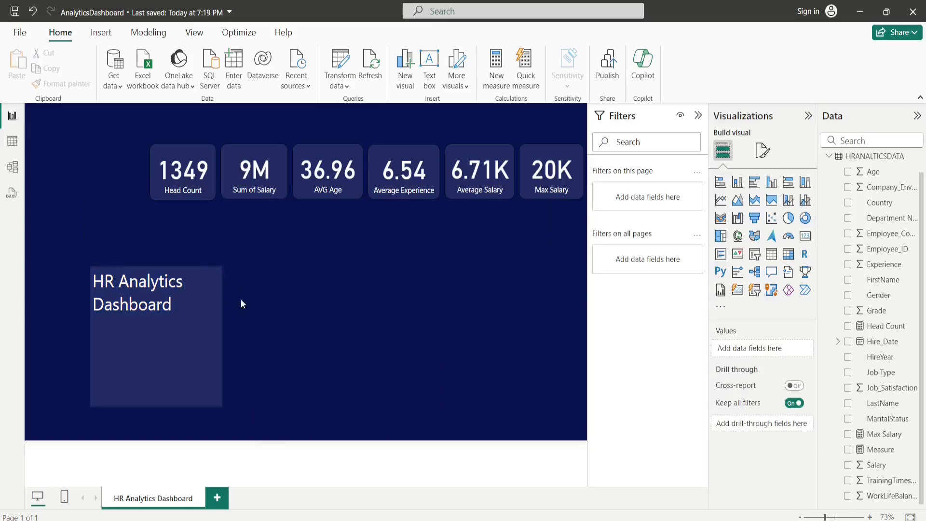
Step: Turn on the title text box's visual border and set its rounded corners to 15 px
{"action": "left_click", "coordinate": [182, 331]}
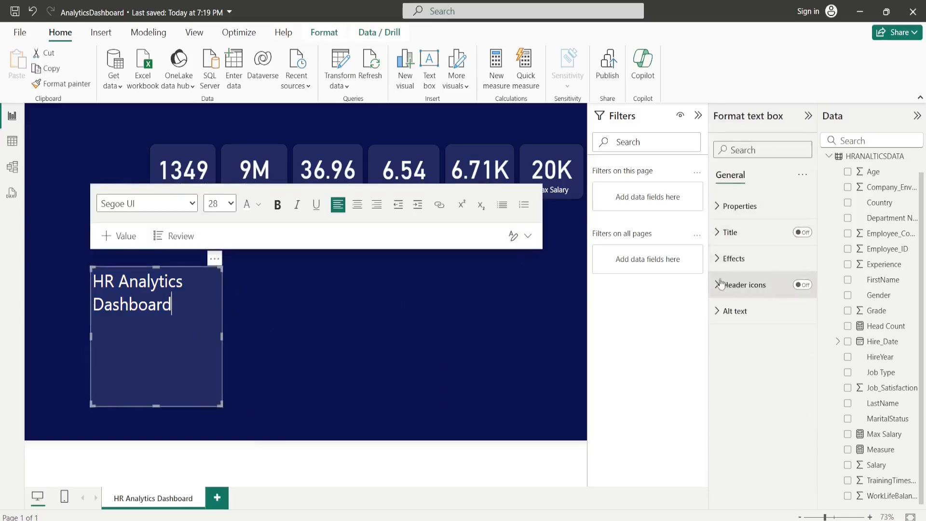
{"action": "left_click", "coordinate": [718, 259]}
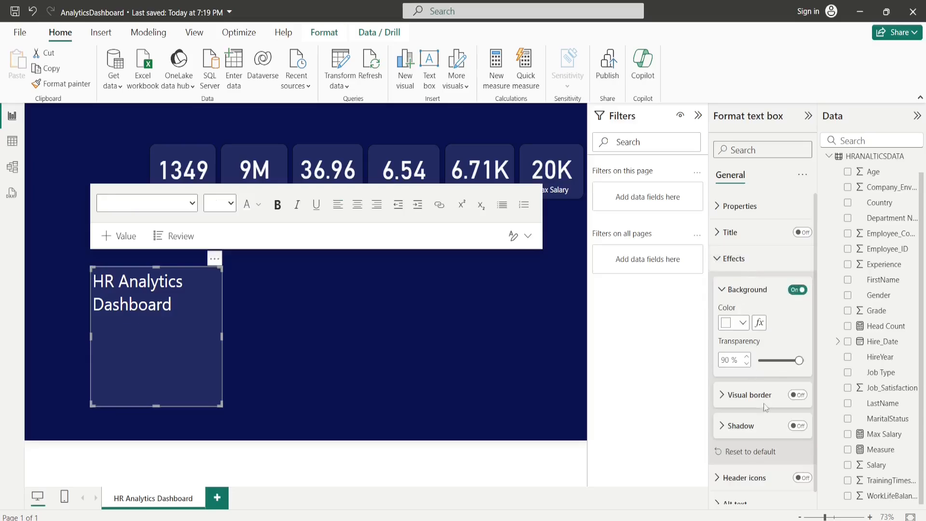
{"action": "left_click", "coordinate": [797, 395]}
{"action": "left_click", "coordinate": [724, 395]}
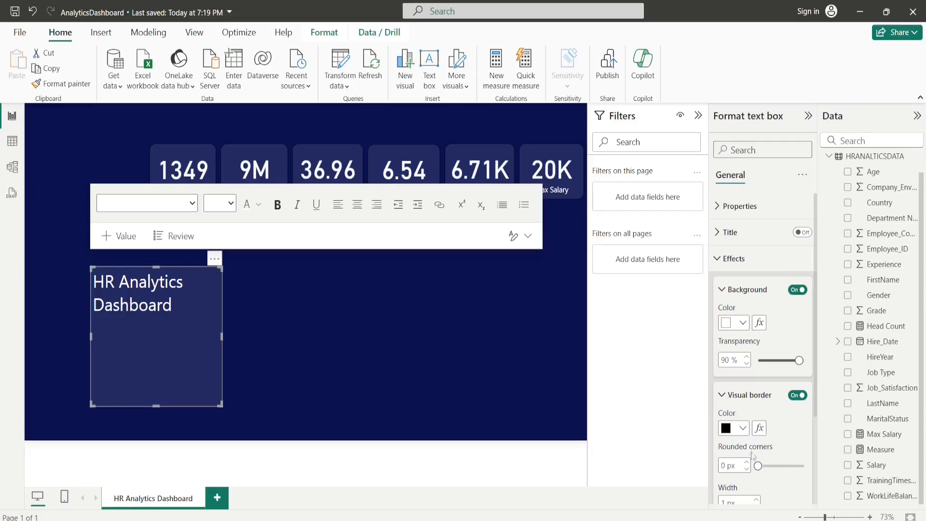
{"action": "type", "text": "15"}
{"action": "left_click", "coordinate": [379, 374]}
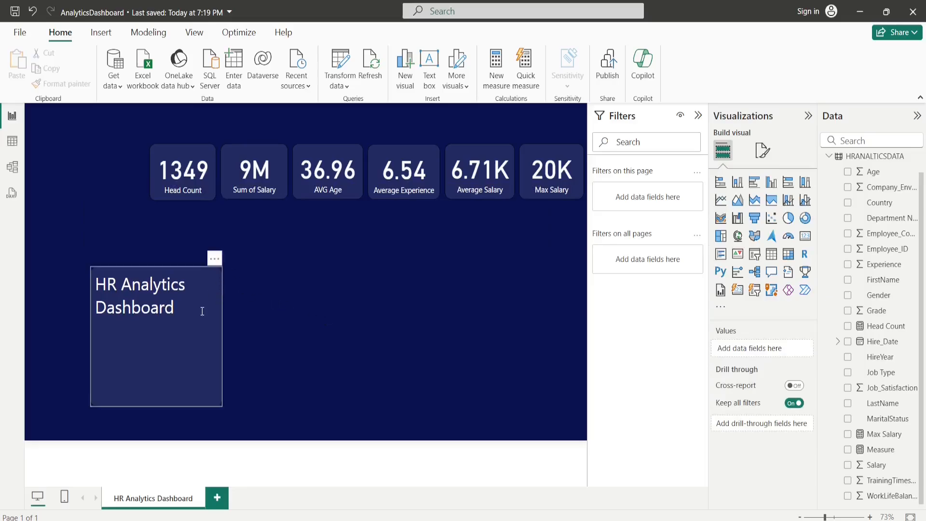
Step: Resize the title text box to fit "HR Analytics Dashboard" on one line and move it to the page's upper-left corner, above the cards
{"action": "left_click", "coordinate": [190, 334]}
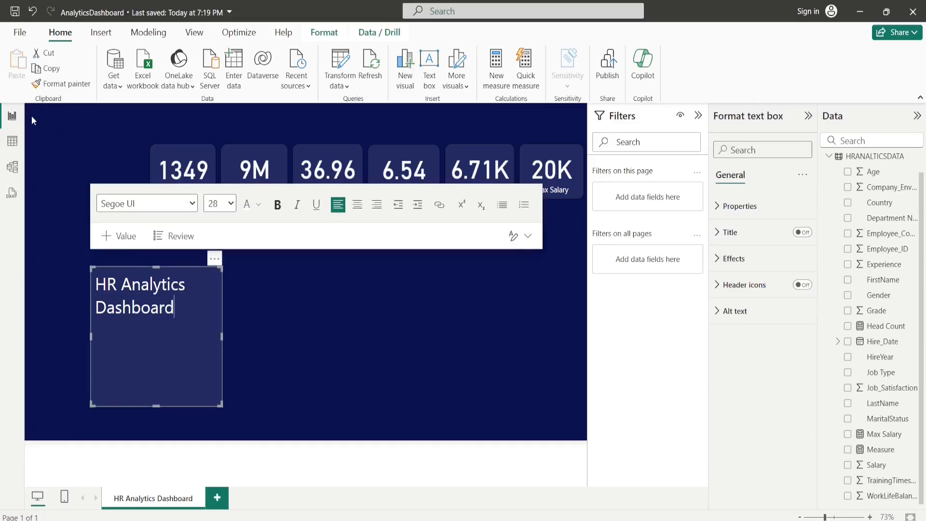
{"action": "left_click_drag", "start_coordinate": [221, 403], "coordinate": [284, 308]}
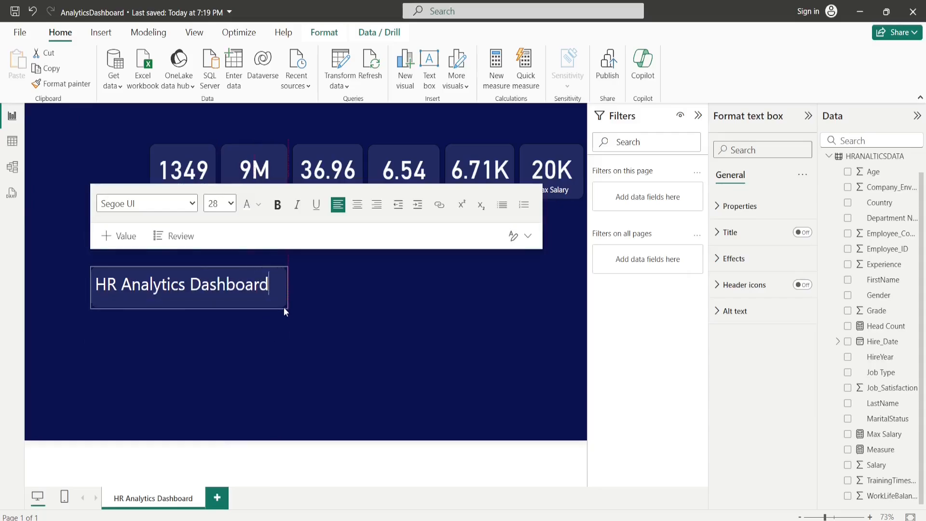
{"action": "left_click", "coordinate": [304, 333]}
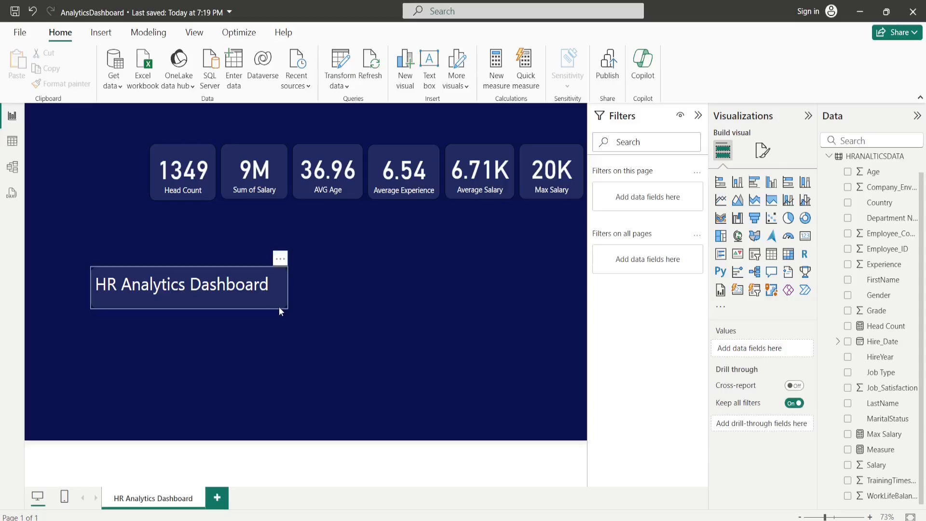
{"action": "left_click", "coordinate": [282, 278]}
{"action": "left_click_drag", "start_coordinate": [282, 263], "coordinate": [221, 103]}
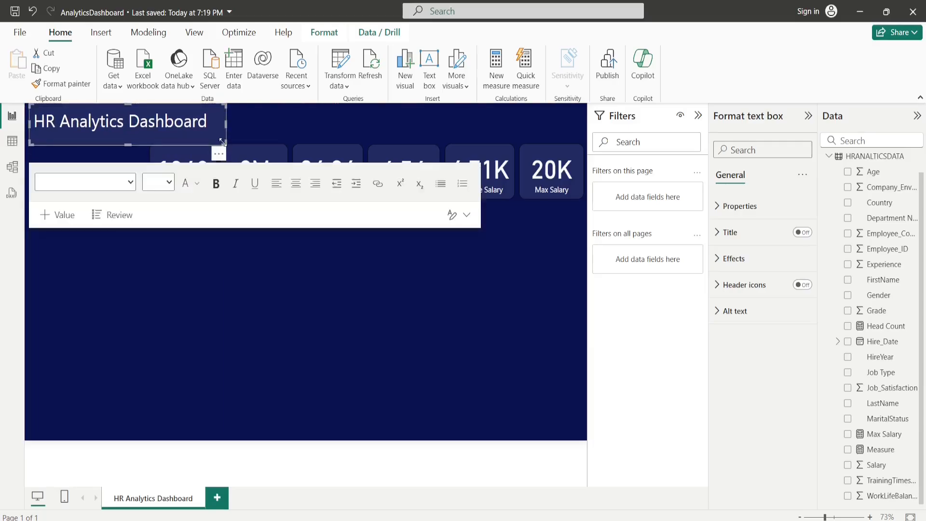
{"action": "left_click_drag", "start_coordinate": [224, 142], "coordinate": [218, 132]}
{"action": "left_click", "coordinate": [300, 343]}
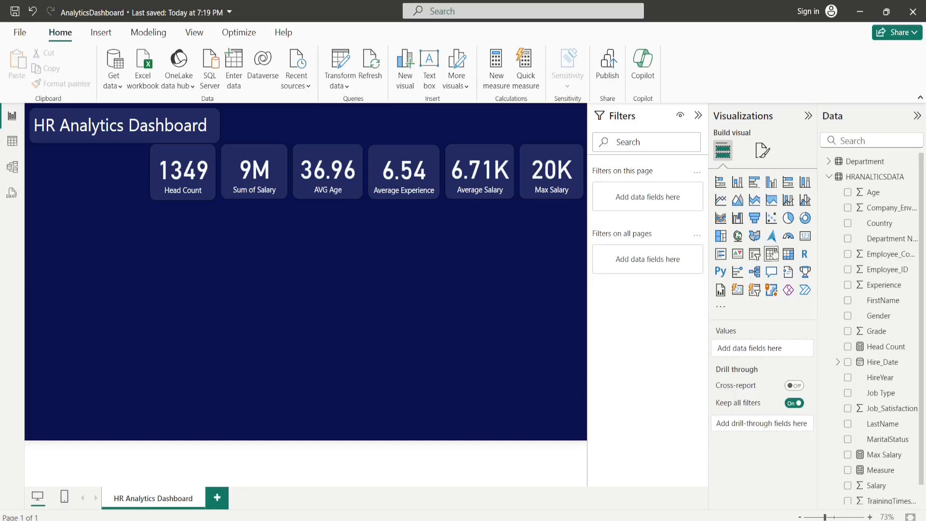
Step: Insert a donut chart with Gender as the legend and Head Count as the values
{"action": "left_click", "coordinate": [805, 219]}
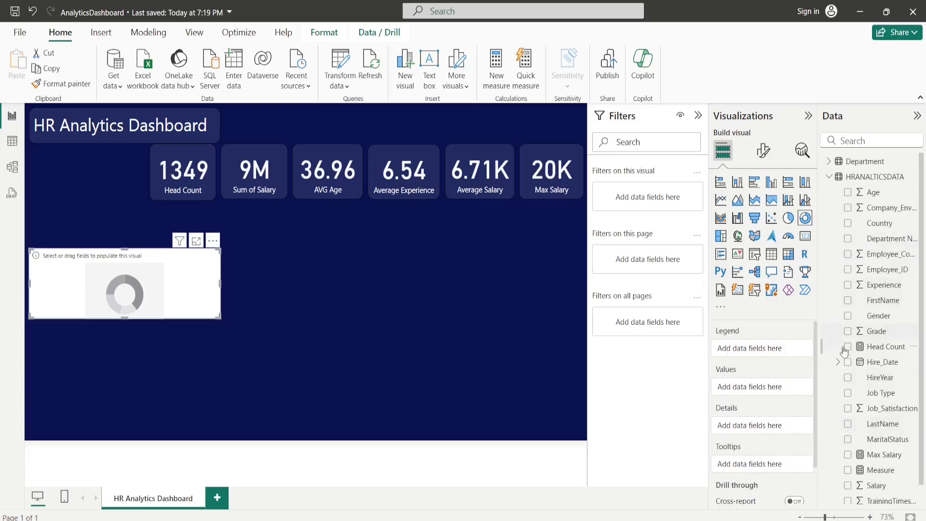
{"action": "left_click_drag", "start_coordinate": [888, 317], "coordinate": [772, 350]}
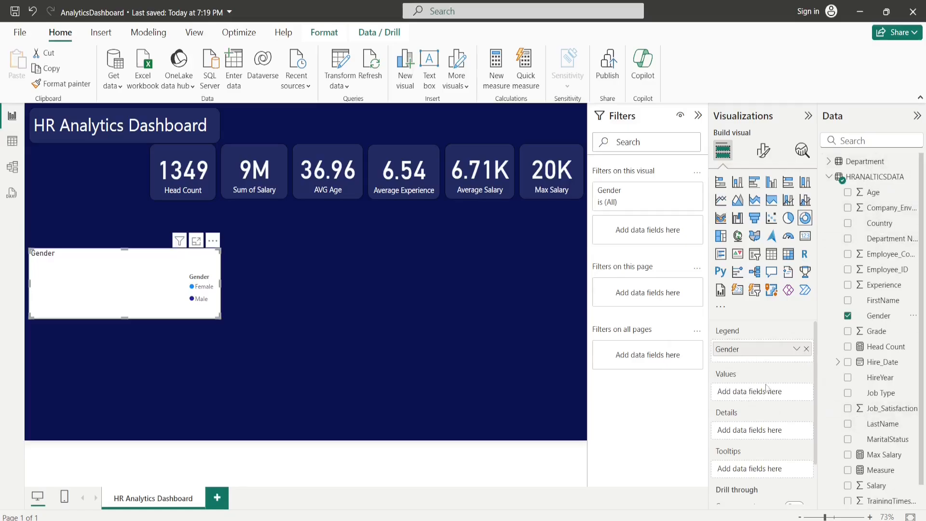
{"action": "left_click", "coordinate": [857, 138]}
{"action": "type", "text": "he"}
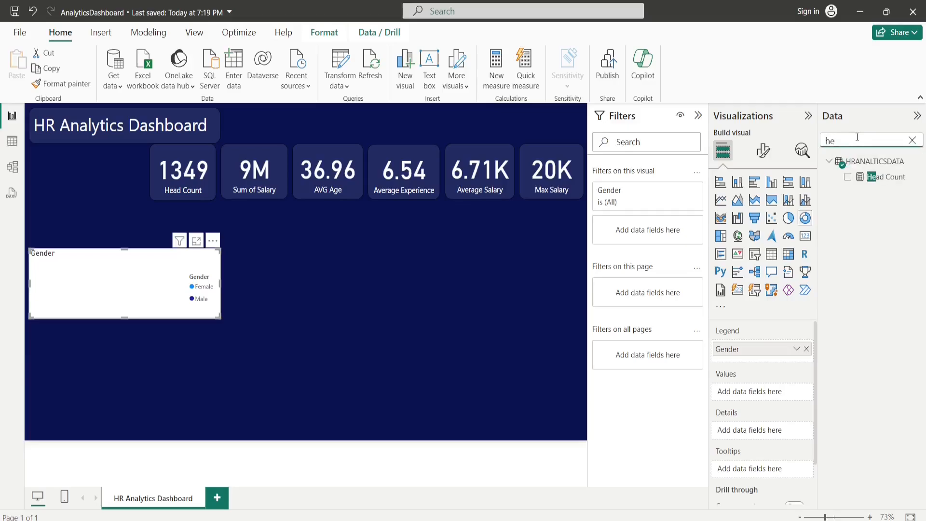
{"action": "left_click", "coordinate": [888, 176]}
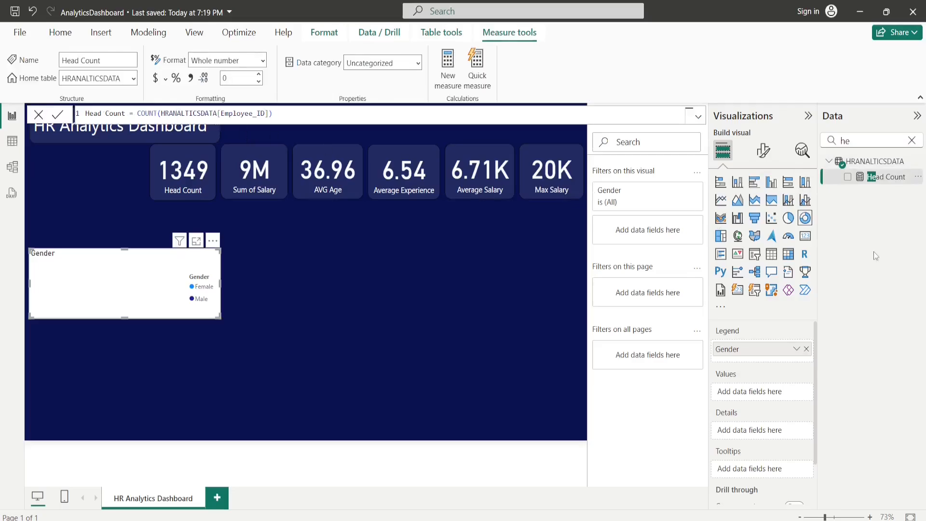
{"action": "left_click_drag", "start_coordinate": [884, 180], "coordinate": [750, 390]}
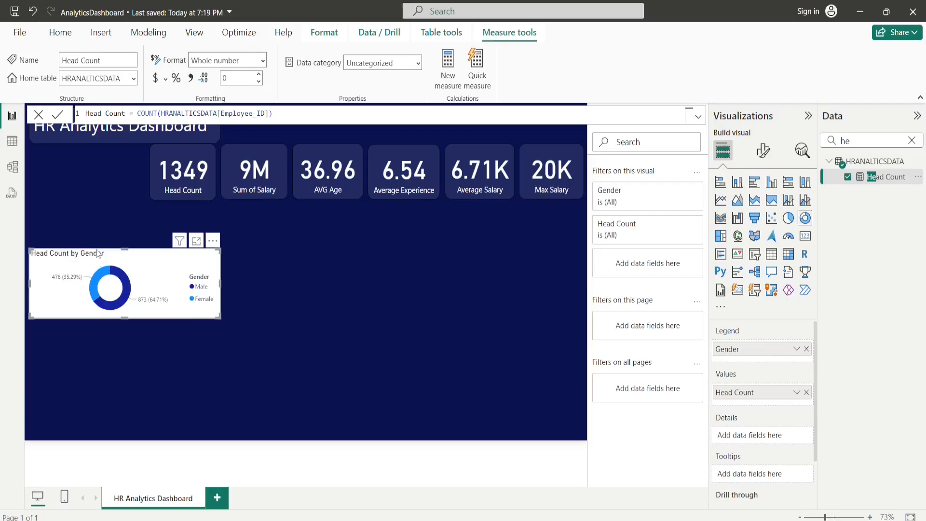
{"action": "left_click", "coordinate": [152, 245]}
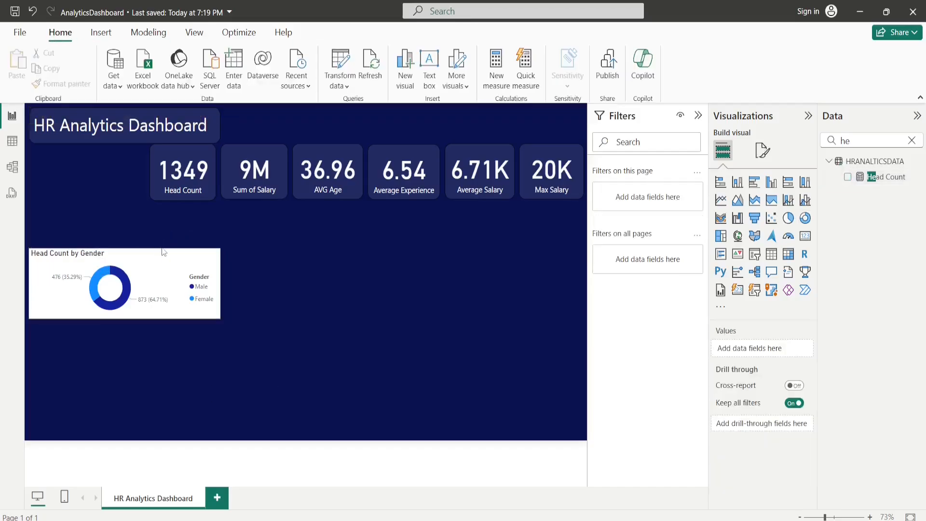
Step: Change the donut chart's title to "Gender Diversity" and center it horizontally
{"action": "left_click", "coordinate": [142, 266]}
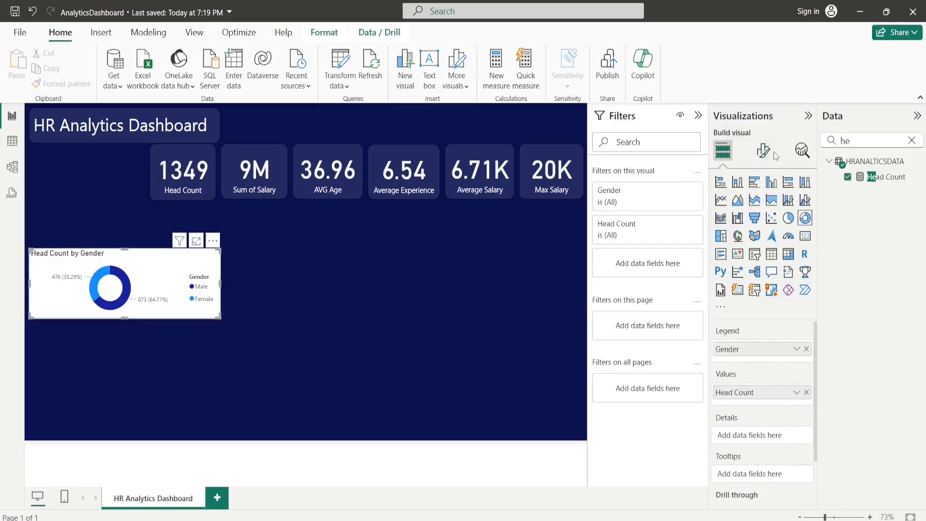
{"action": "left_click", "coordinate": [764, 153]}
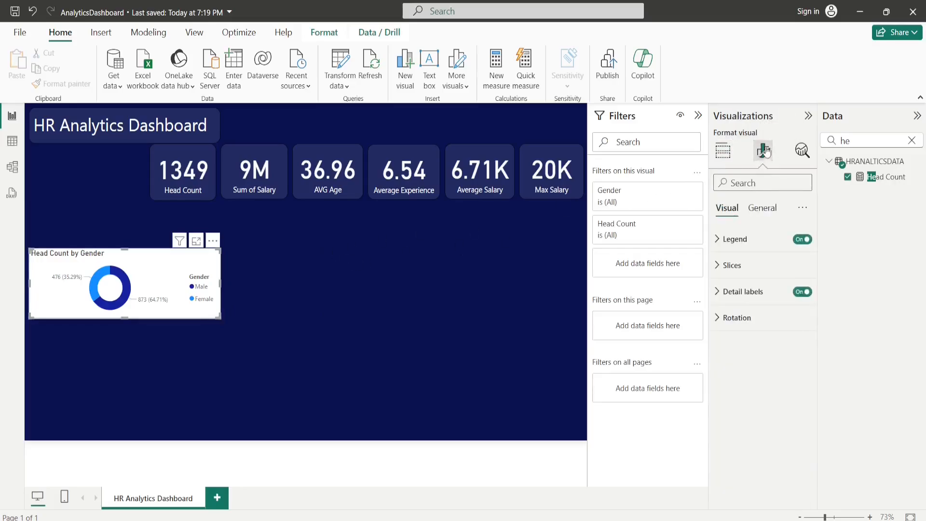
{"action": "left_click", "coordinate": [765, 214]}
{"action": "left_click", "coordinate": [769, 265]}
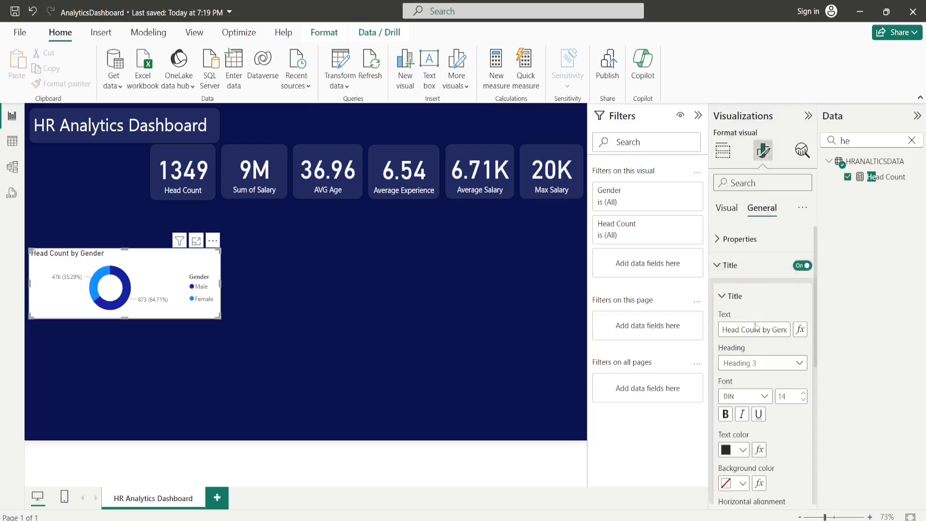
{"action": "left_click", "coordinate": [769, 331]}
{"action": "key", "text": "ctrl+a"}
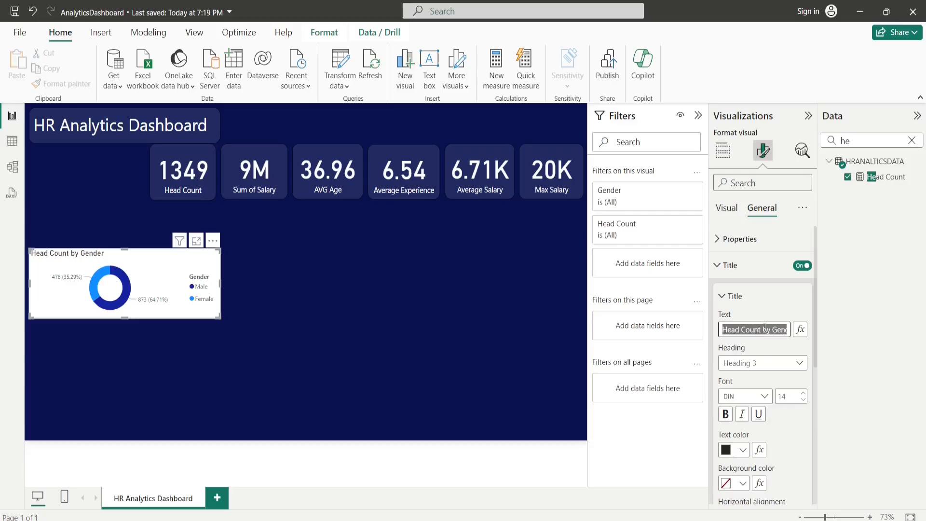
{"action": "key", "text": "BackSpace"}
{"action": "type", "text": "Gender Diversity"}
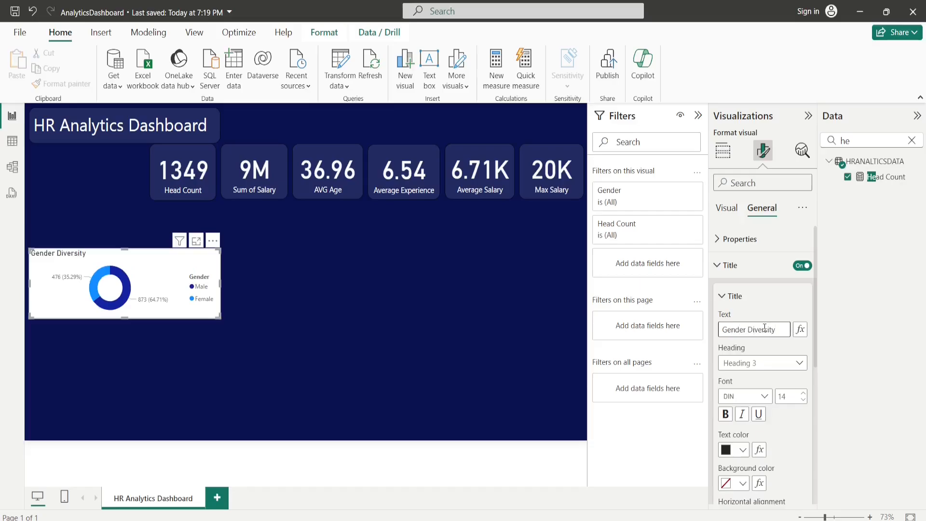
{"action": "scroll", "coordinate": [786, 441], "scroll_direction": "down", "scroll_amount": 3}
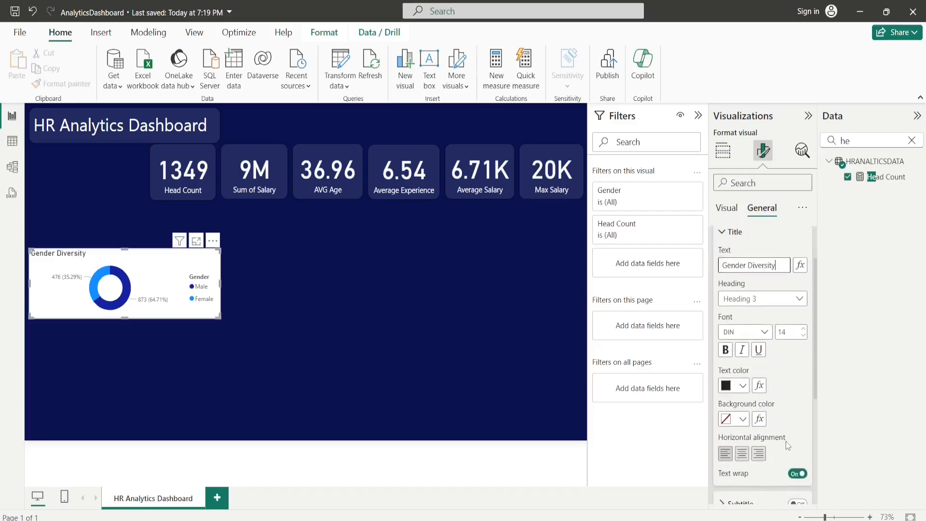
{"action": "left_click", "coordinate": [742, 457]}
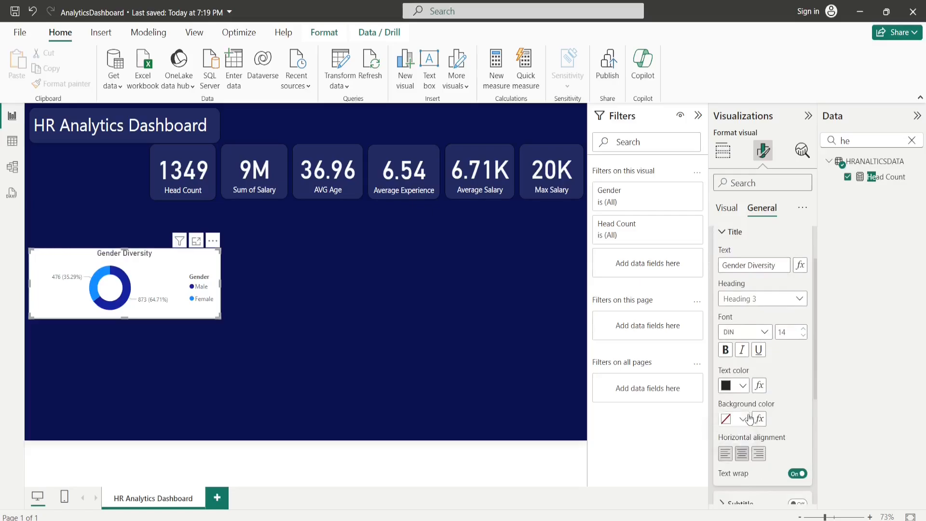
{"action": "scroll", "coordinate": [741, 271], "scroll_direction": "up", "scroll_amount": 3}
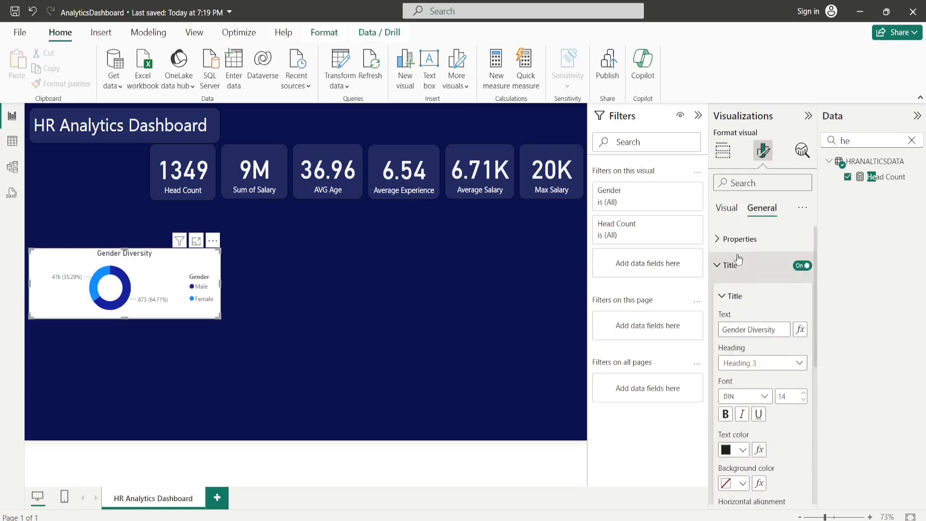
{"action": "left_click", "coordinate": [717, 267]}
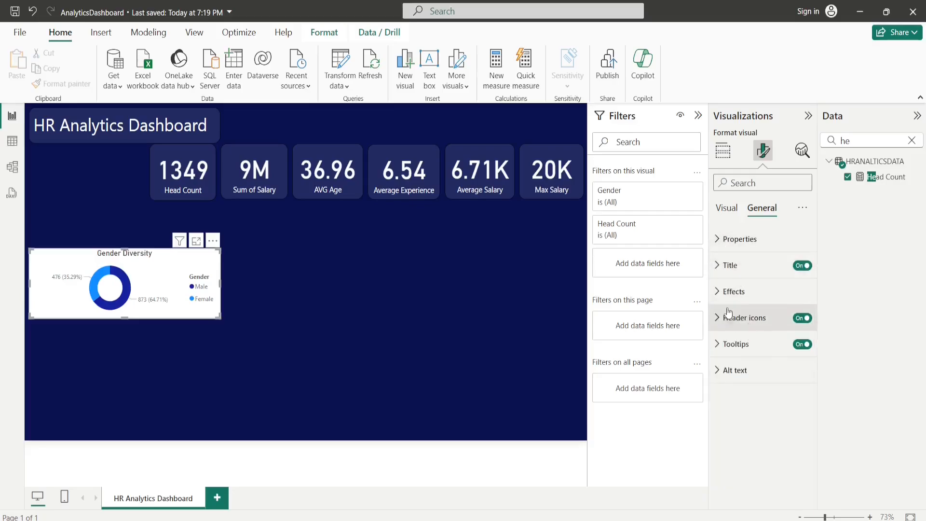
Step: Set the donut chart's background transparency to 90% and turn on a visual border with rounded corners
{"action": "left_click", "coordinate": [722, 292]}
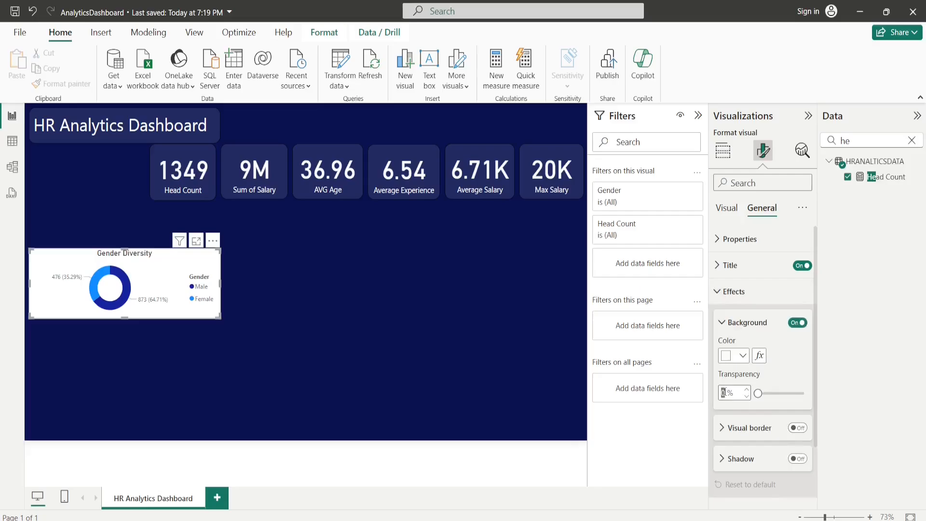
{"action": "type", "text": "90"}
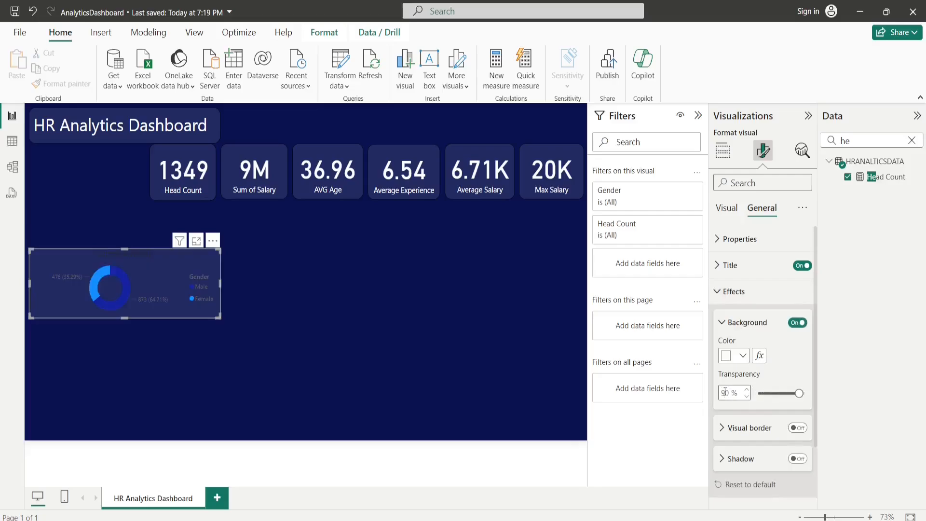
{"action": "left_click", "coordinate": [798, 428]}
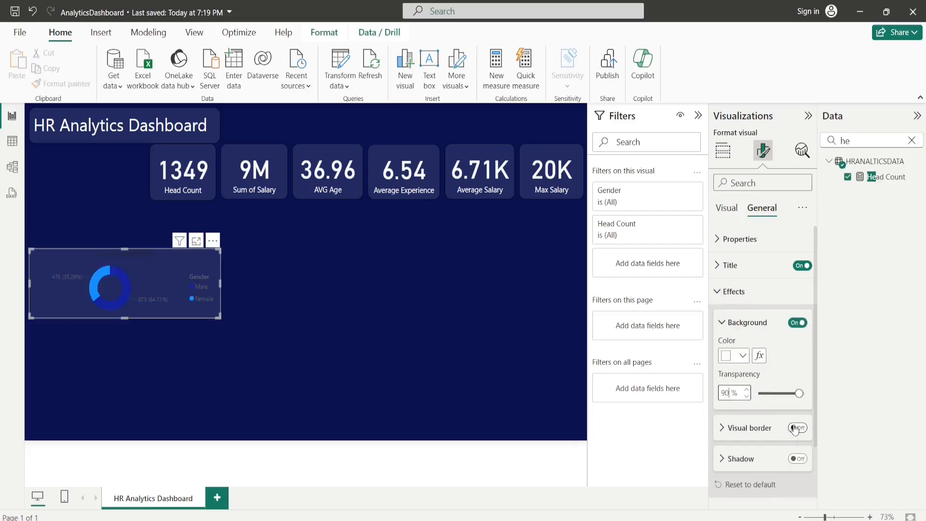
{"action": "left_click", "coordinate": [723, 429]}
{"action": "scroll", "coordinate": [789, 457], "scroll_direction": "down", "scroll_amount": 1}
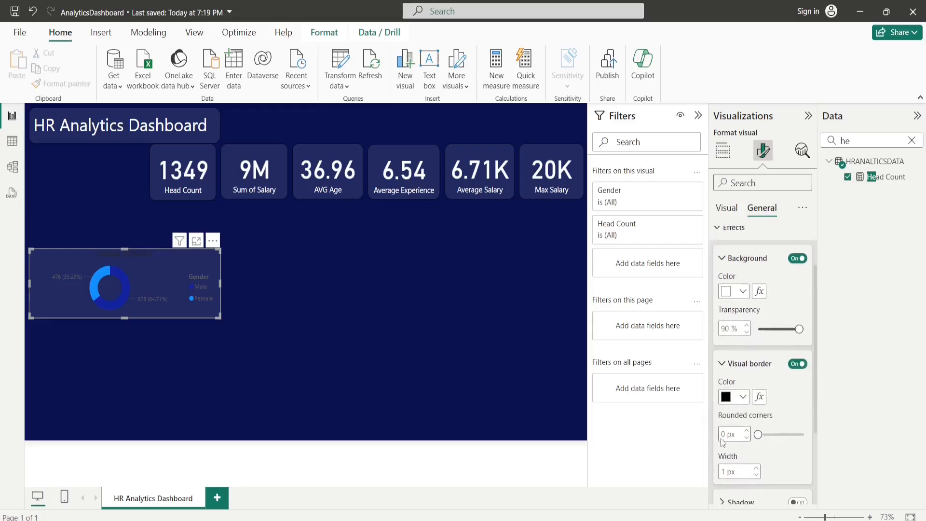
{"action": "left_click_drag", "start_coordinate": [759, 435], "coordinate": [781, 435]}
{"action": "left_click", "coordinate": [310, 365]}
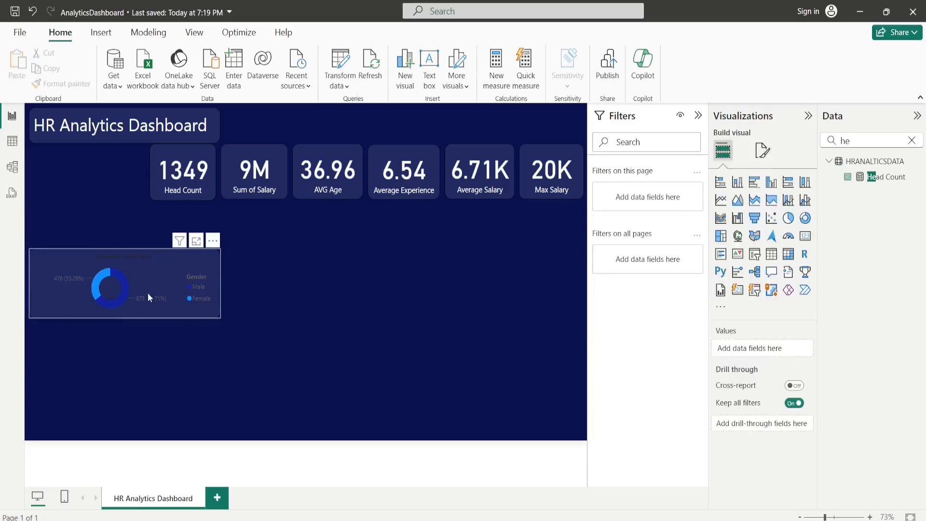
Step: Make the "Gender Diversity" chart title bold with the dark yellow theme color
{"action": "left_click", "coordinate": [105, 262]}
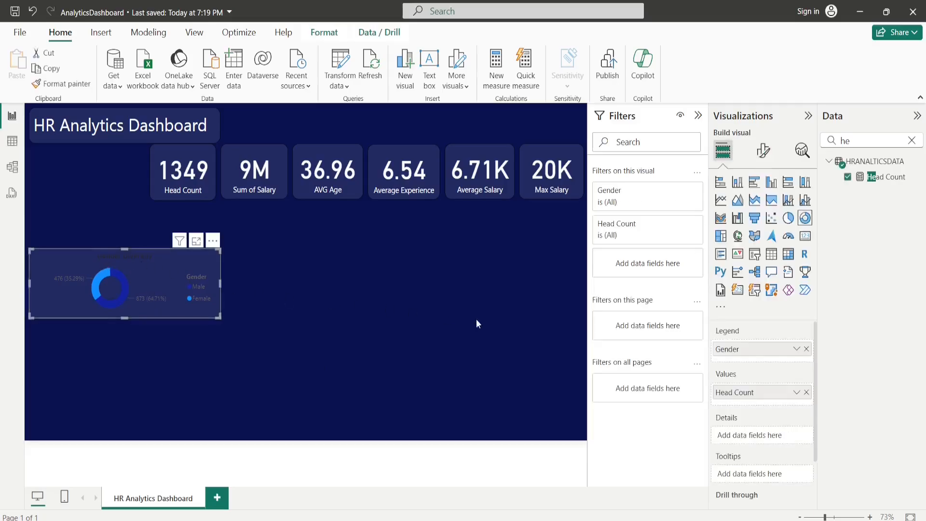
{"action": "left_click", "coordinate": [763, 151]}
{"action": "left_click", "coordinate": [762, 208]}
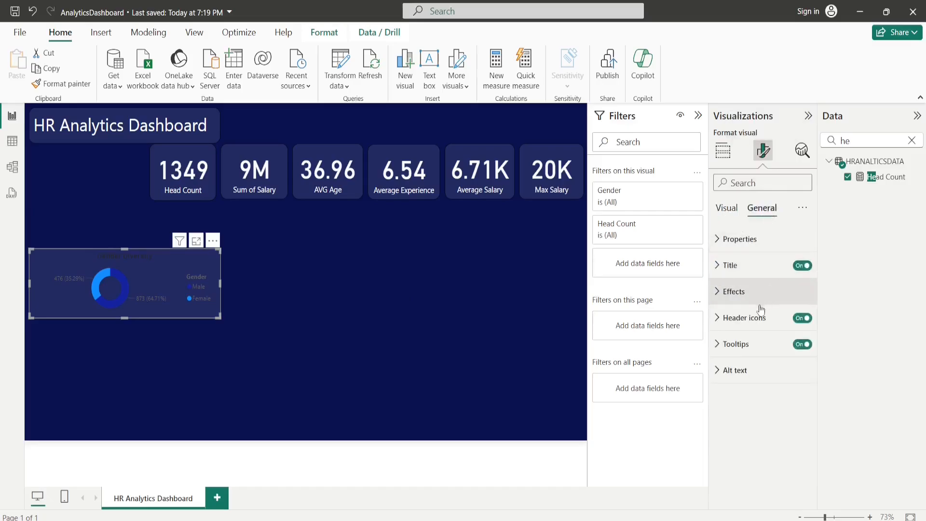
{"action": "left_click", "coordinate": [720, 274]}
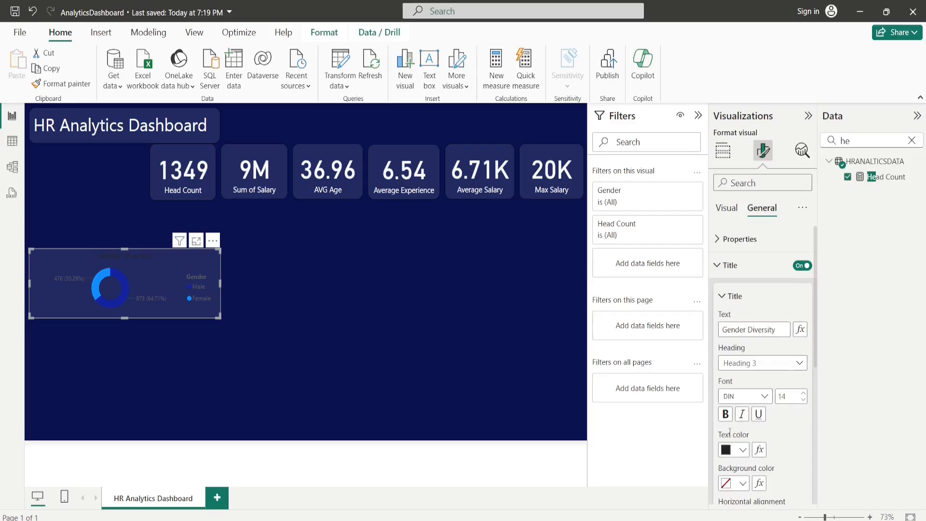
{"action": "left_click", "coordinate": [743, 449]}
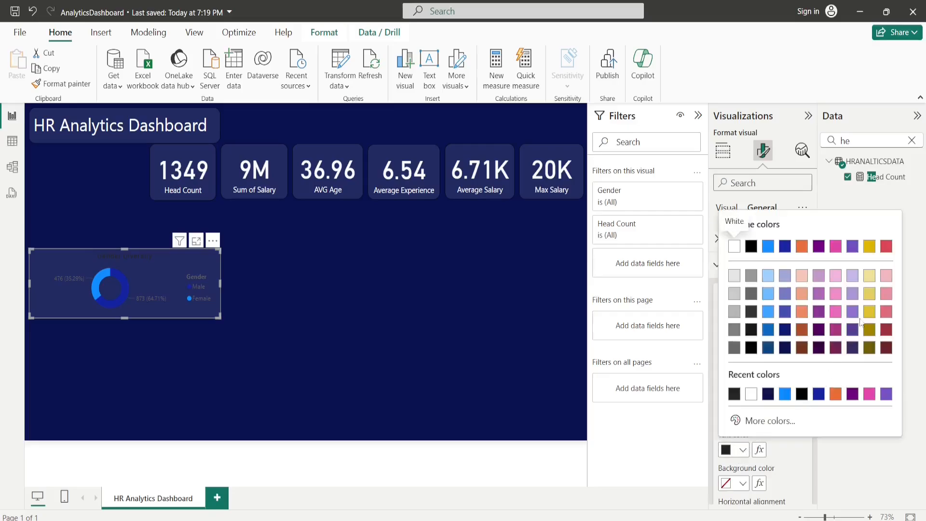
{"action": "left_click", "coordinate": [869, 247]}
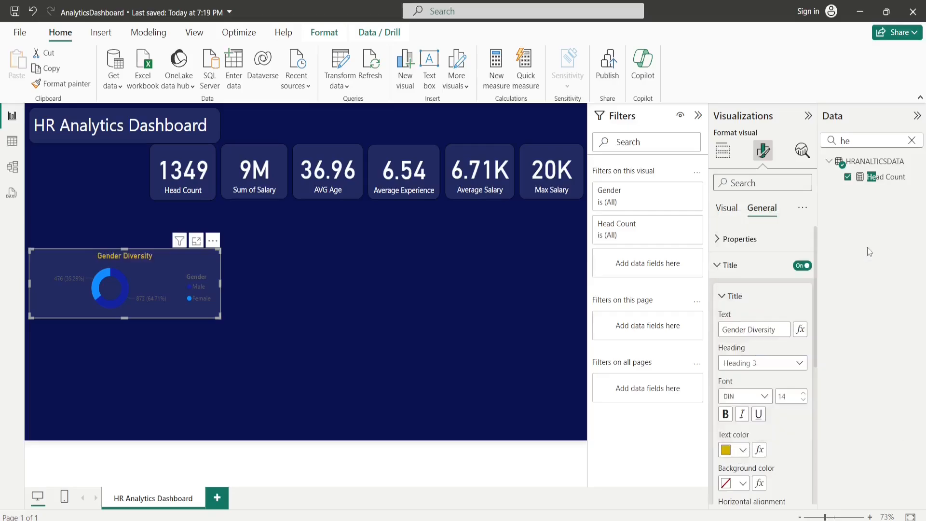
{"action": "left_click", "coordinate": [726, 414]}
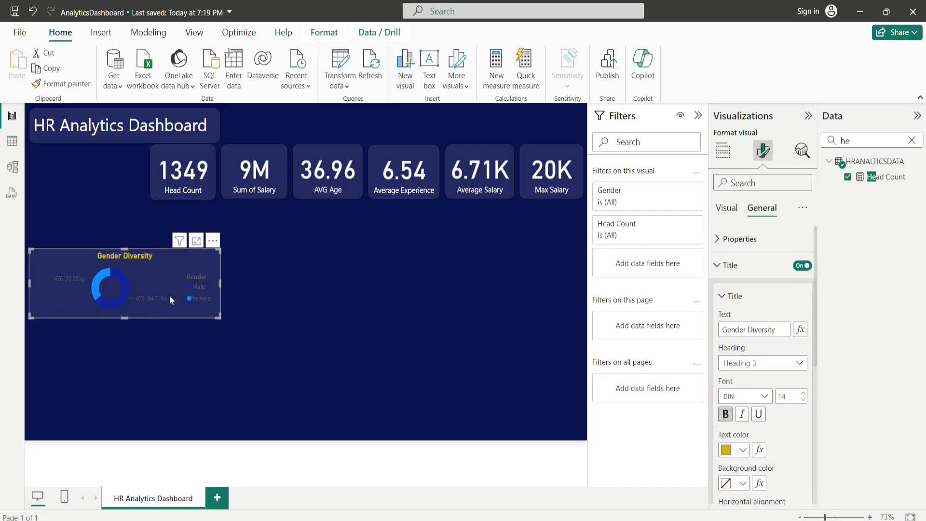
Step: Set the legend text color of the "Gender Diversity" donut chart to white
{"action": "left_click", "coordinate": [730, 212]}
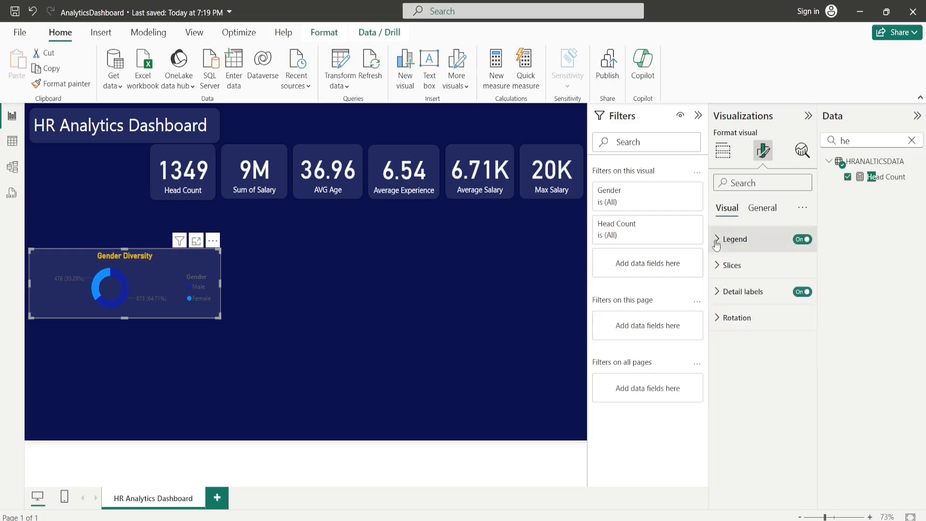
{"action": "left_click", "coordinate": [731, 239]}
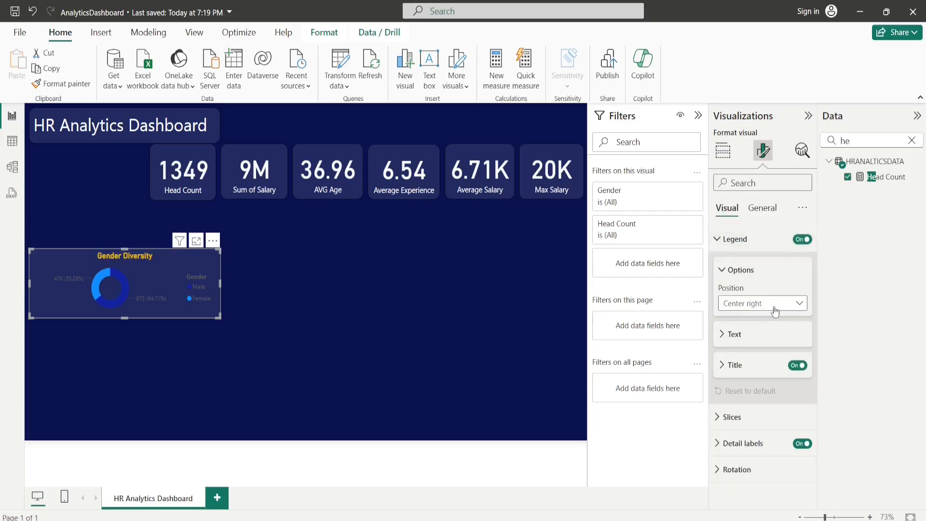
{"action": "left_click", "coordinate": [722, 338]}
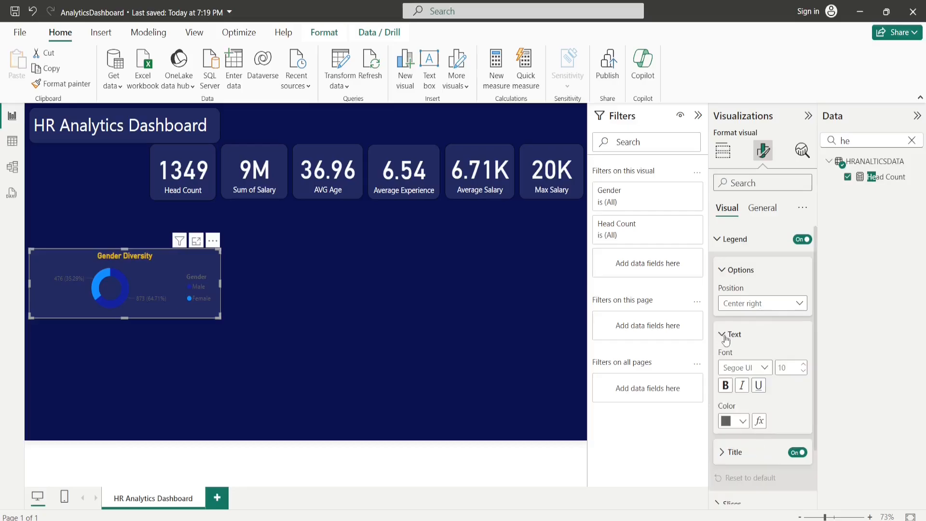
{"action": "left_click", "coordinate": [743, 422]}
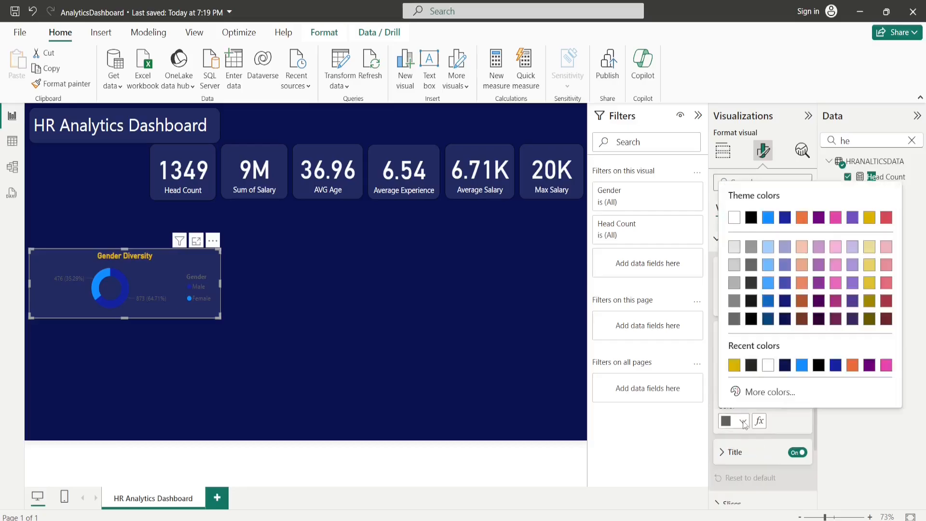
{"action": "left_click", "coordinate": [769, 365]}
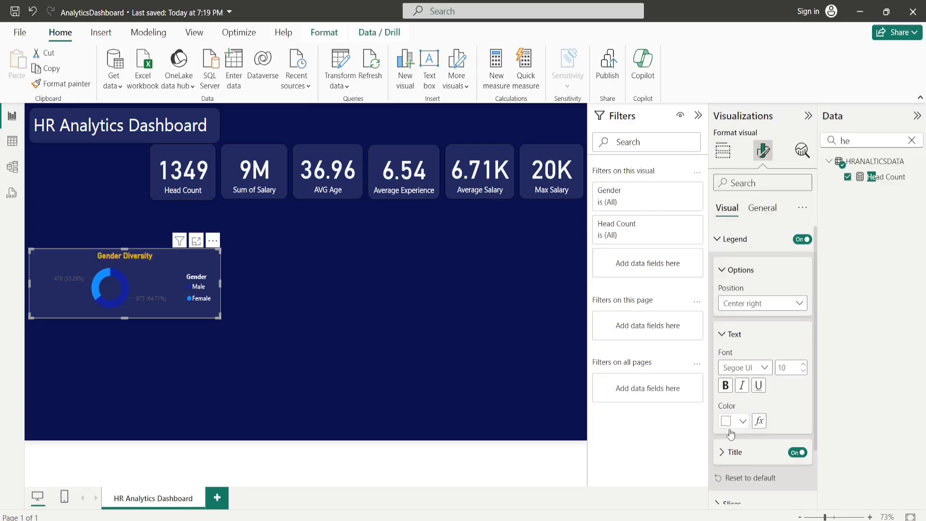
{"action": "left_click", "coordinate": [724, 334]}
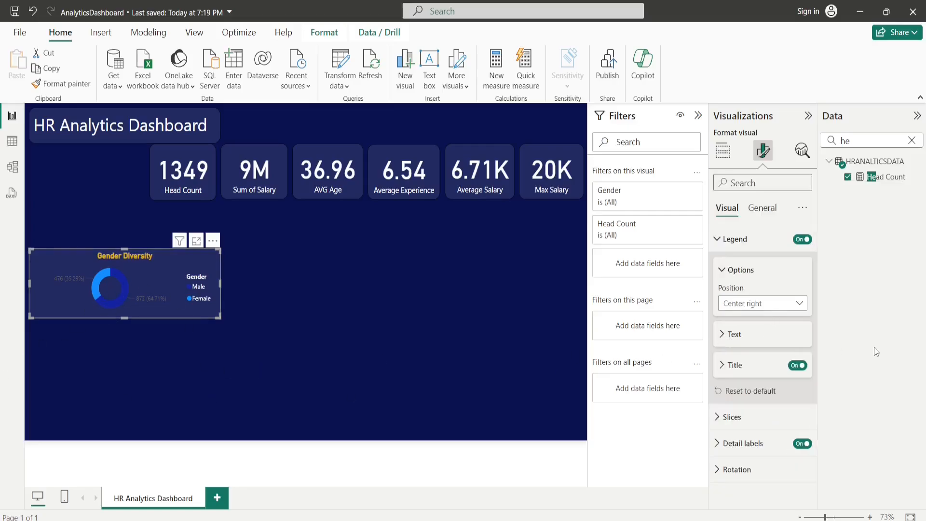
{"action": "left_click", "coordinate": [723, 368]}
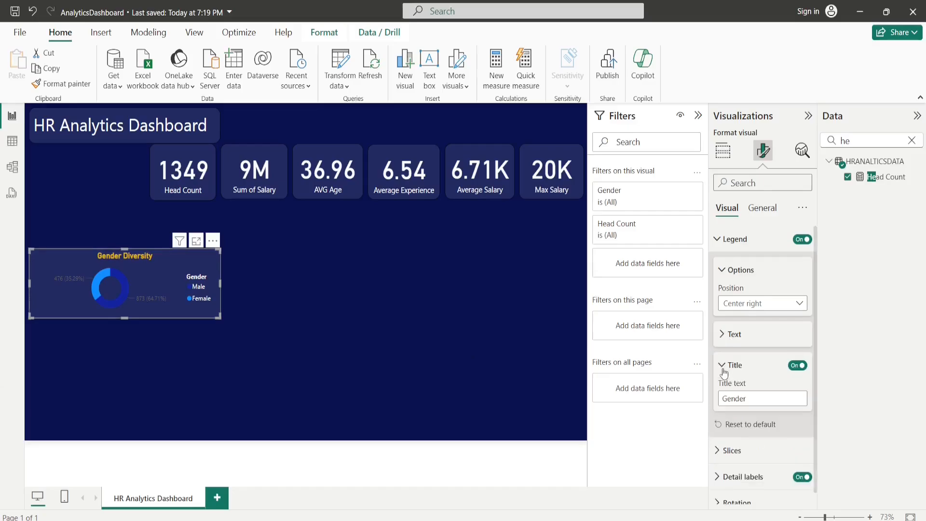
{"action": "left_click", "coordinate": [723, 370]}
Step: Color the donut chart's Male slice white and its Female slice with the red theme color
{"action": "left_click", "coordinate": [717, 418]}
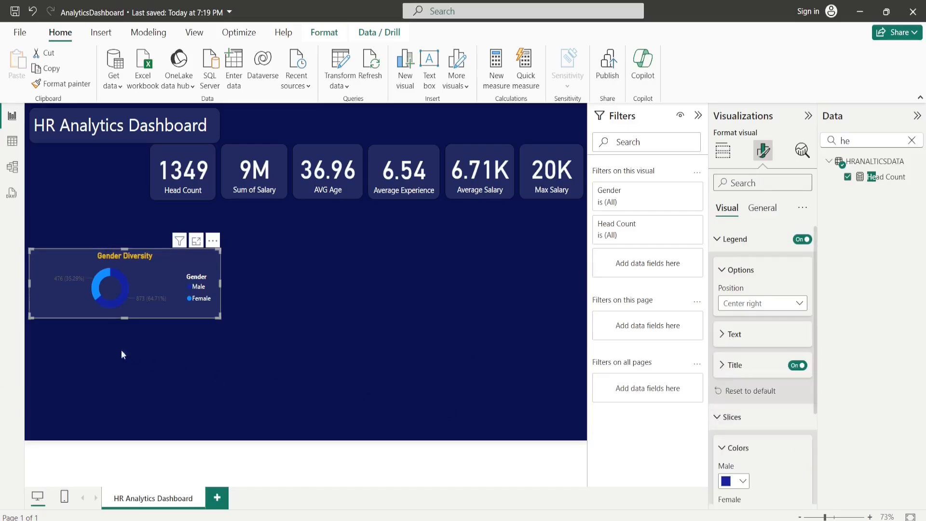
{"action": "scroll", "coordinate": [769, 406], "scroll_direction": "down", "scroll_amount": 3}
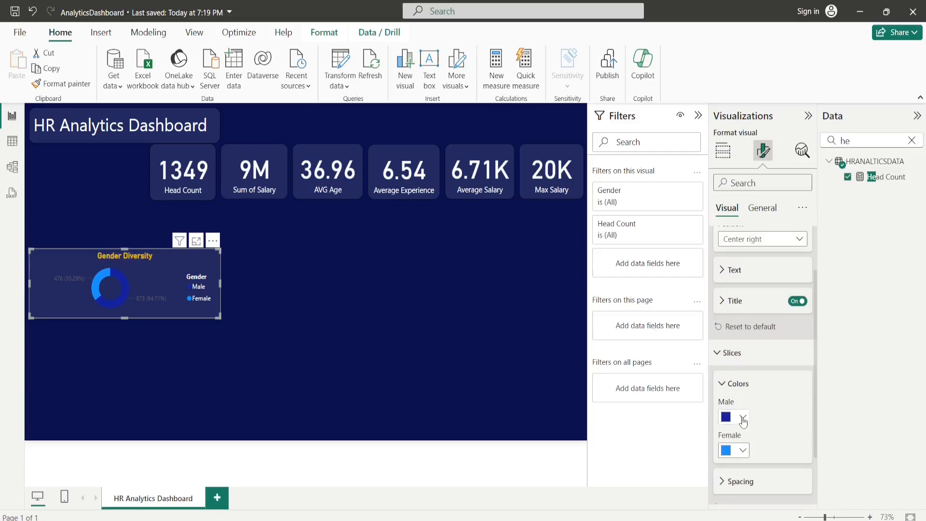
{"action": "left_click", "coordinate": [743, 418]}
{"action": "left_click", "coordinate": [733, 362]}
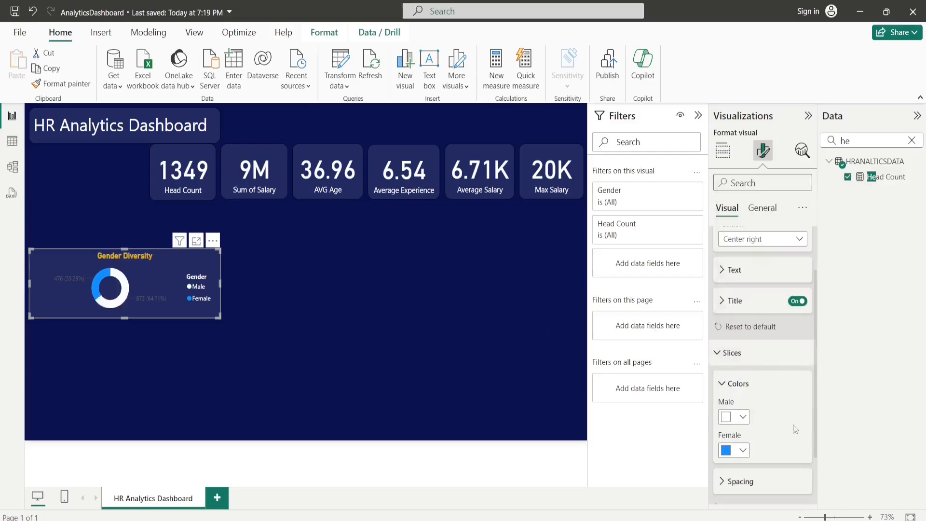
{"action": "left_click", "coordinate": [741, 451]}
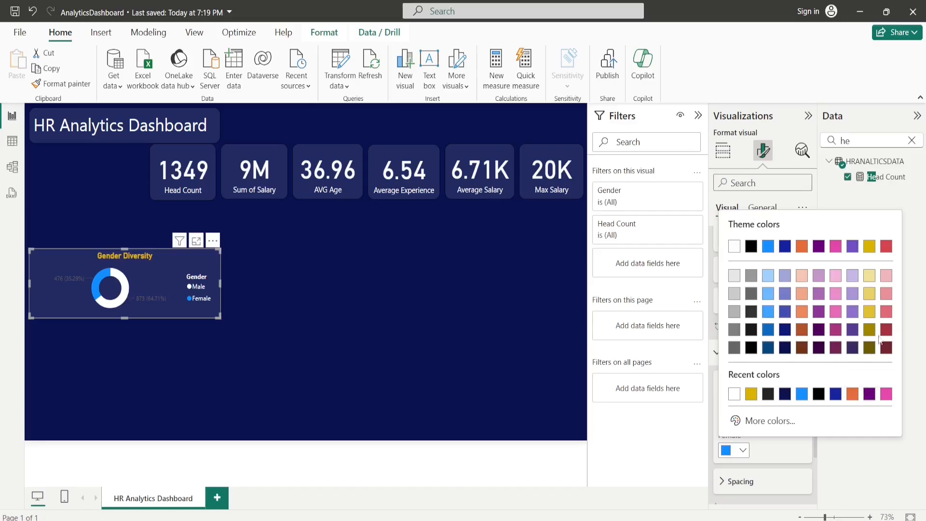
{"action": "left_click", "coordinate": [887, 246]}
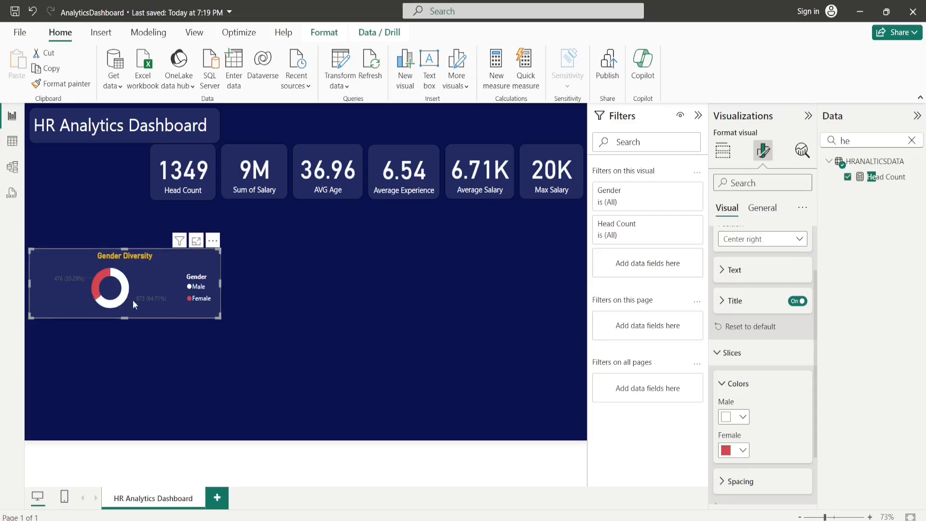
{"action": "left_click", "coordinate": [732, 385]}
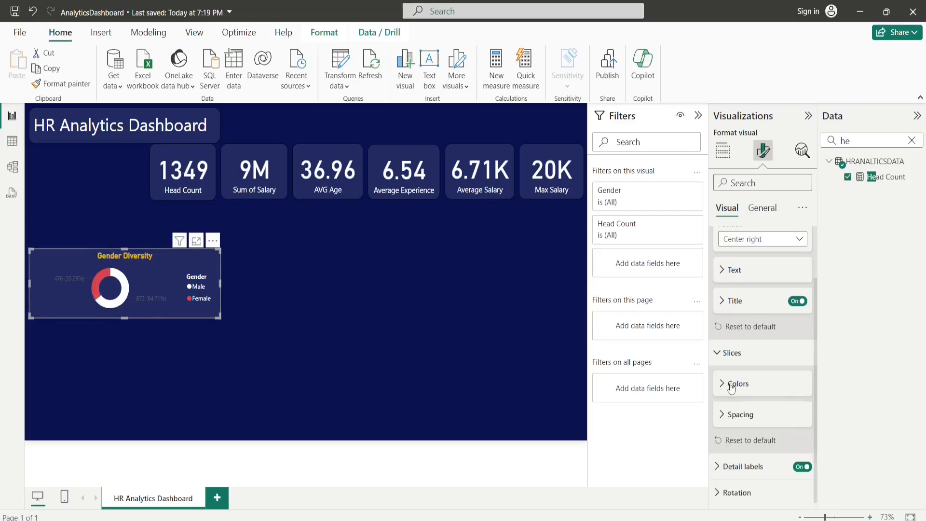
Step: Set the donut chart's detail labels to show only the percent of total
{"action": "left_click", "coordinate": [718, 466]}
{"action": "scroll", "coordinate": [794, 419], "scroll_direction": "down", "scroll_amount": 5}
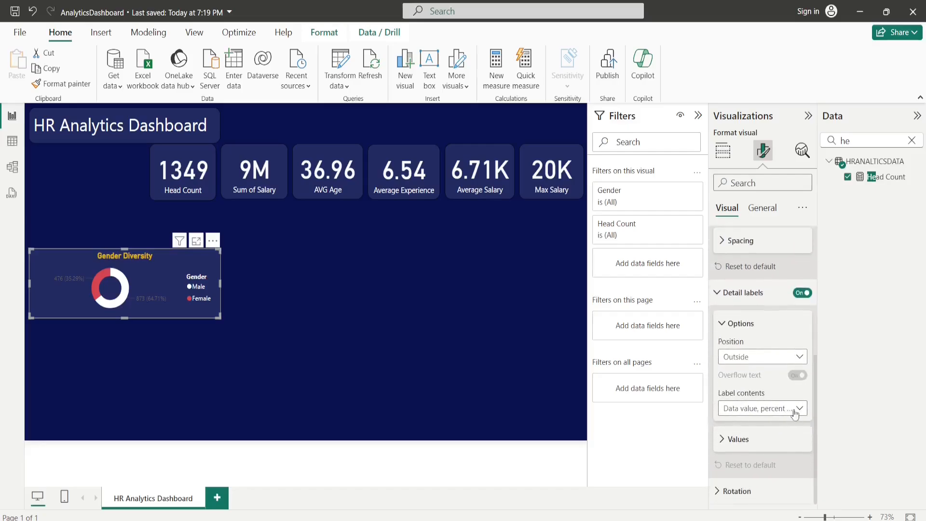
{"action": "left_click", "coordinate": [800, 411]}
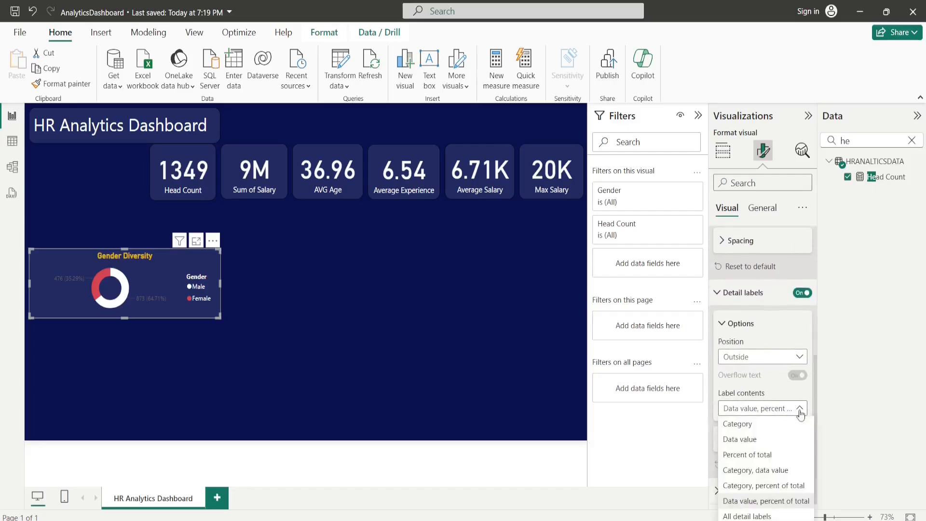
{"action": "left_click", "coordinate": [764, 456]}
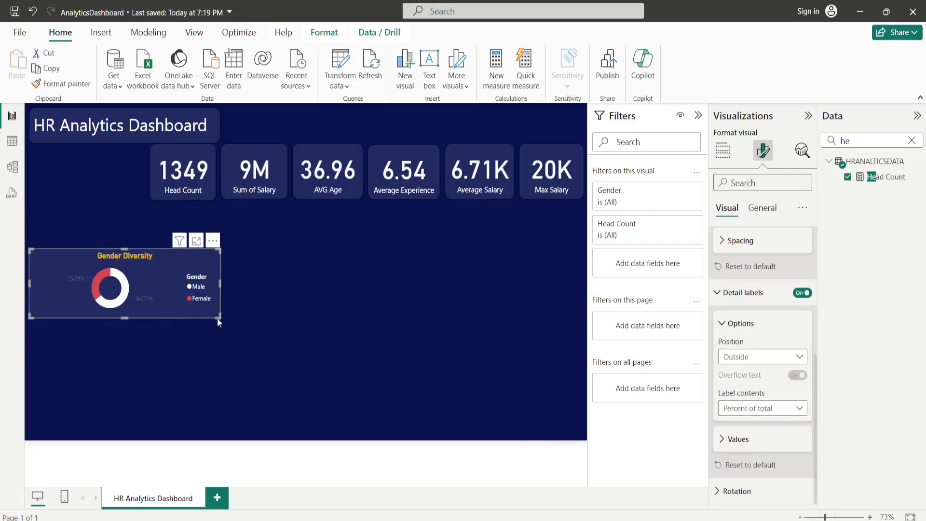
Step: Change the color of the donut chart's detail label values to white
{"action": "left_click", "coordinate": [722, 446]}
{"action": "scroll", "coordinate": [771, 421], "scroll_direction": "down", "scroll_amount": 5}
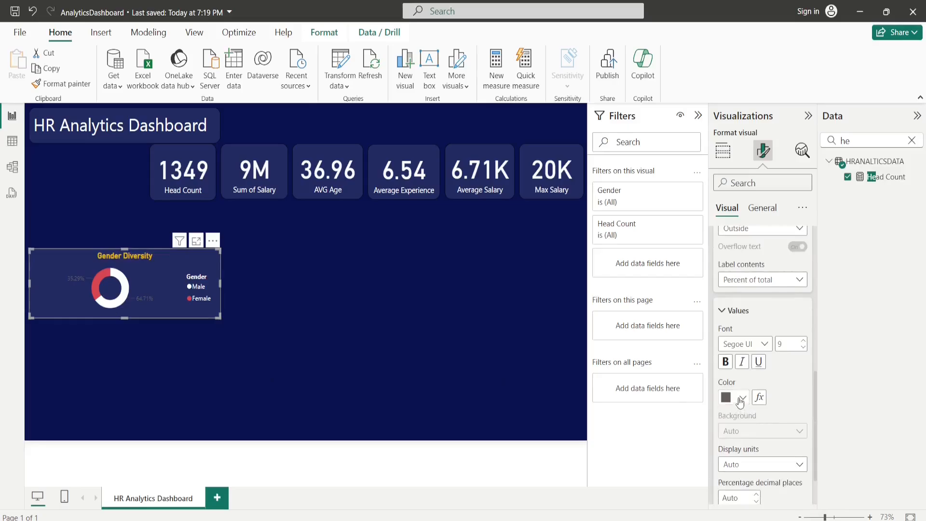
{"action": "left_click", "coordinate": [741, 398]}
{"action": "left_click", "coordinate": [729, 183]}
{"action": "left_click", "coordinate": [258, 351]}
Step: Shrink the "Gender Diversity" chart's width and place it below the dashboard title, beside the Head Count card
{"action": "left_click", "coordinate": [155, 284]}
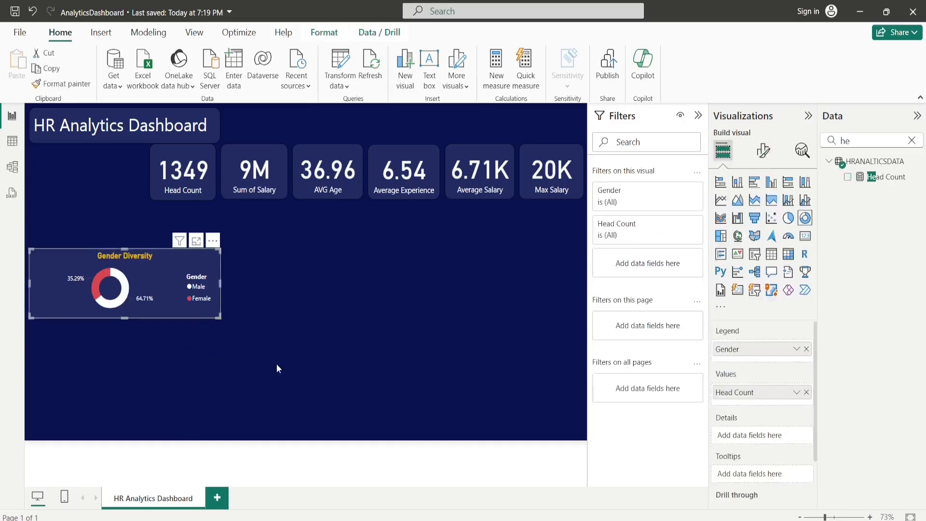
{"action": "left_click", "coordinate": [276, 368]}
{"action": "left_click", "coordinate": [152, 293]}
{"action": "left_click_drag", "start_coordinate": [219, 317], "coordinate": [143, 227]}
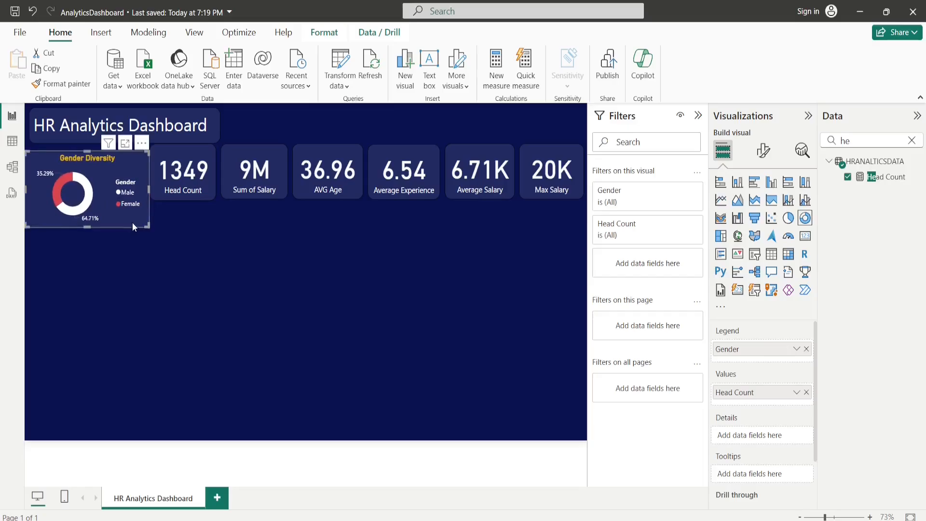
Step: Duplicate the "Gender Diversity" donut chart and place the copy in the empty area below the summary cards
{"action": "key", "text": "ctrl+c"}
{"action": "left_click", "coordinate": [210, 313]}
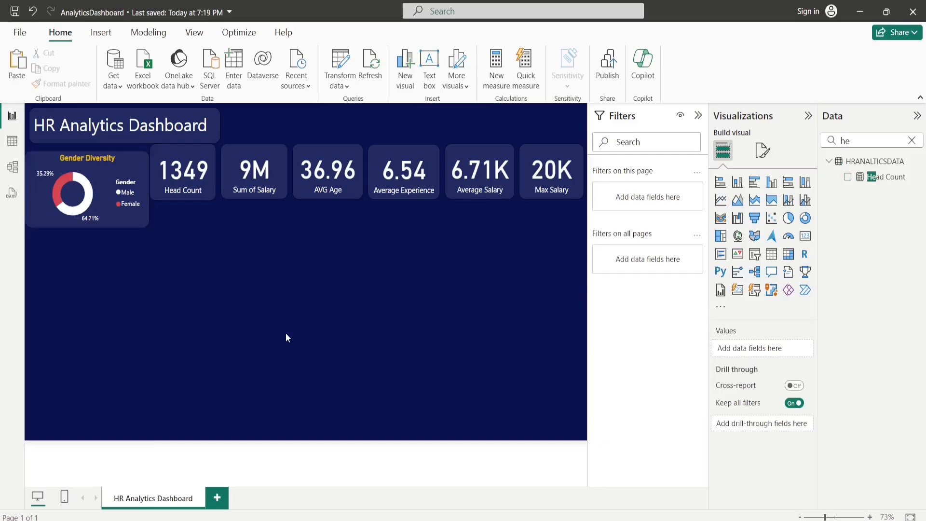
{"action": "key", "text": "ctrl+v"}
{"action": "left_click_drag", "start_coordinate": [108, 201], "coordinate": [333, 319]}
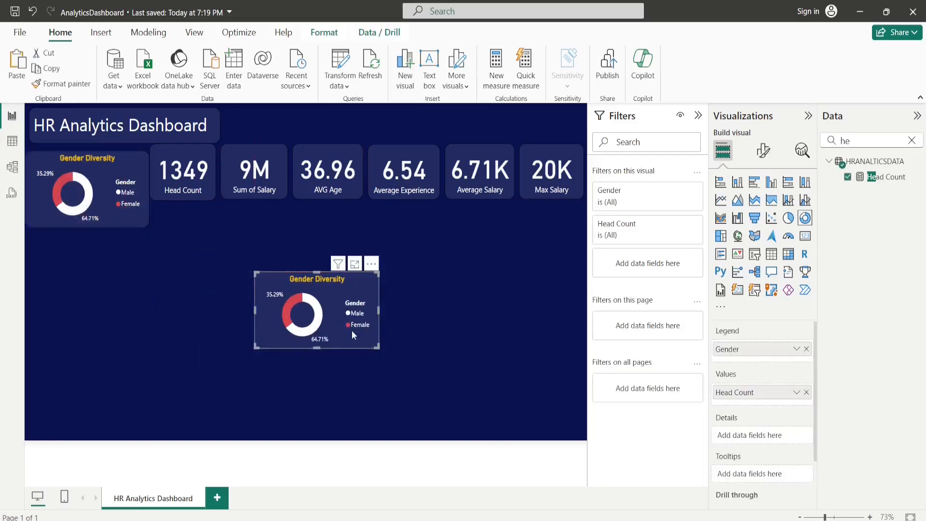
{"action": "left_click", "coordinate": [471, 333]}
Step: Clear the Head Count and Gender fields from the copied donut chart, and assign Head Count as its values
{"action": "left_click", "coordinate": [330, 293]}
{"action": "left_click", "coordinate": [806, 392]}
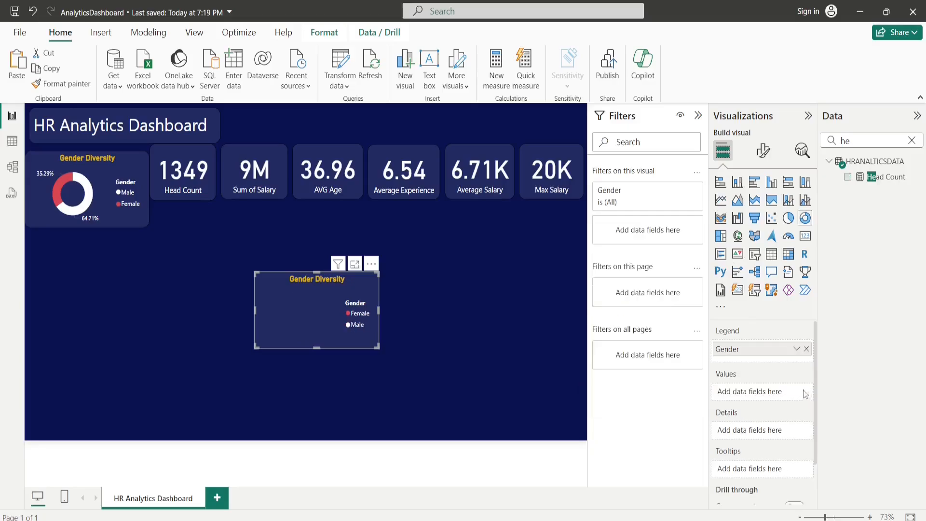
{"action": "left_click", "coordinate": [806, 348]}
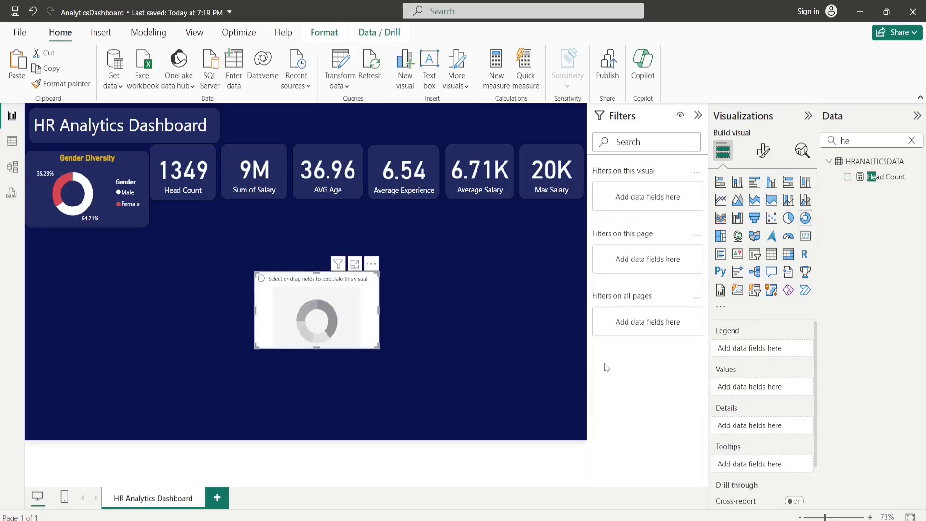
{"action": "left_click_drag", "start_coordinate": [883, 177], "coordinate": [764, 386]}
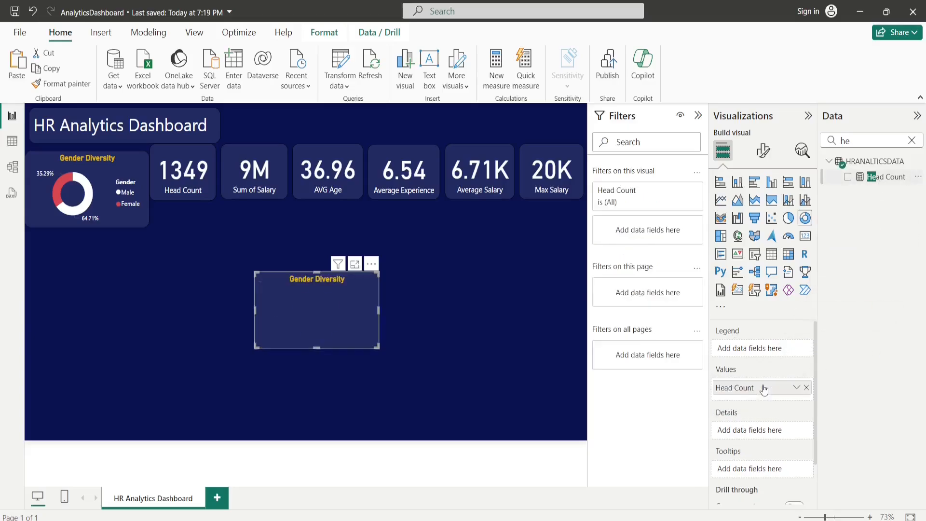
Step: Clear the data field search to list all fields of the HRANALITICSDATA table
{"action": "left_click", "coordinate": [912, 140]}
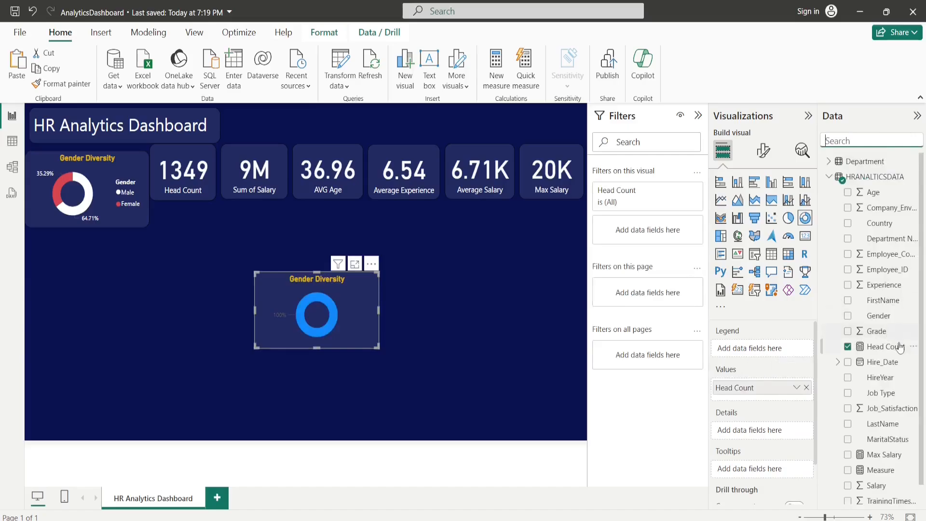
{"action": "scroll", "coordinate": [907, 436], "scroll_direction": "down", "scroll_amount": 2}
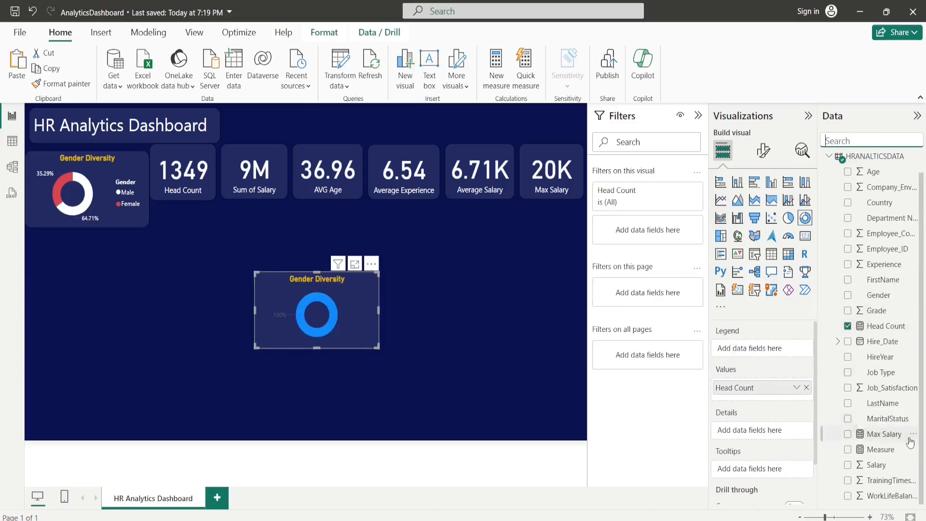
Step: Find the Job Type field and add it as the legend of the lower Gender Diversity donut chart
{"action": "scroll", "coordinate": [910, 442], "scroll_direction": "up", "scroll_amount": 2}
{"action": "left_click", "coordinate": [856, 141]}
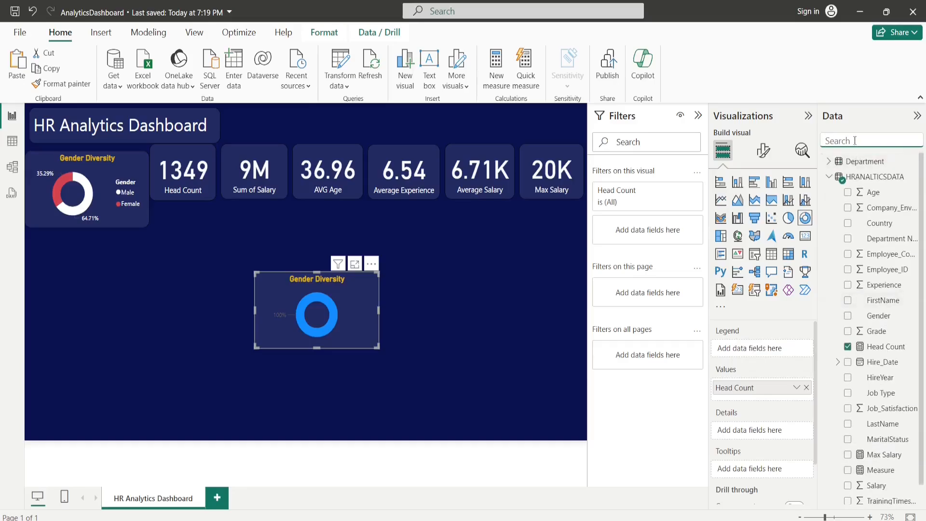
{"action": "type", "text": "ty"}
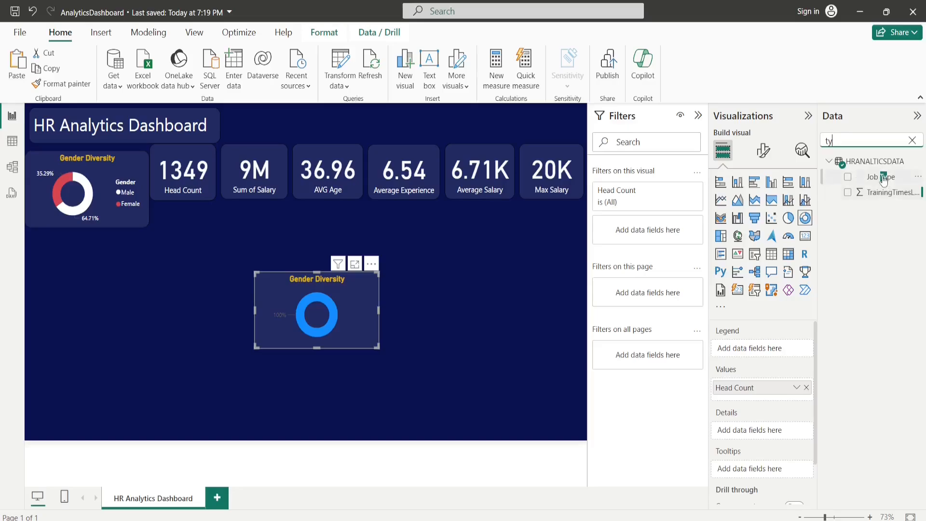
{"action": "left_click_drag", "start_coordinate": [881, 178], "coordinate": [765, 352]}
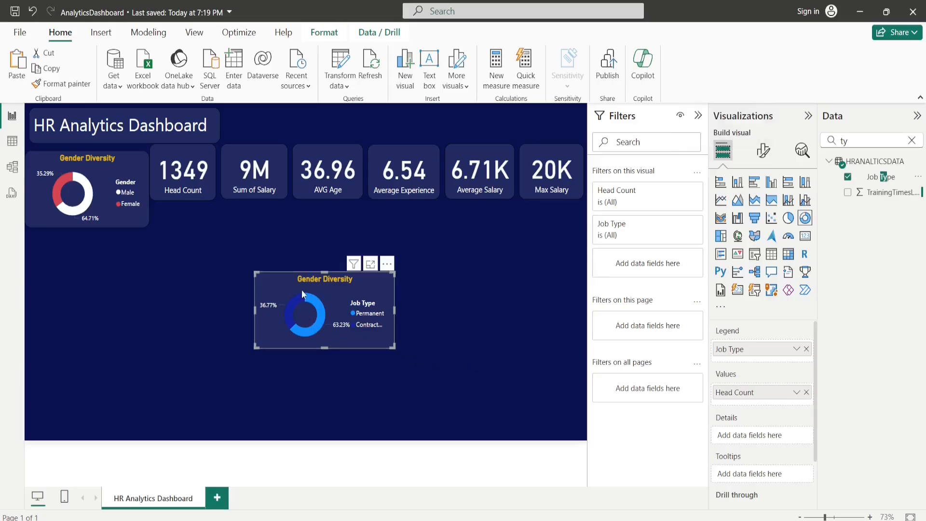
Step: Color the Job Type donut's Permanent slice yellow and its Contractual slice orange
{"action": "left_click", "coordinate": [763, 150]}
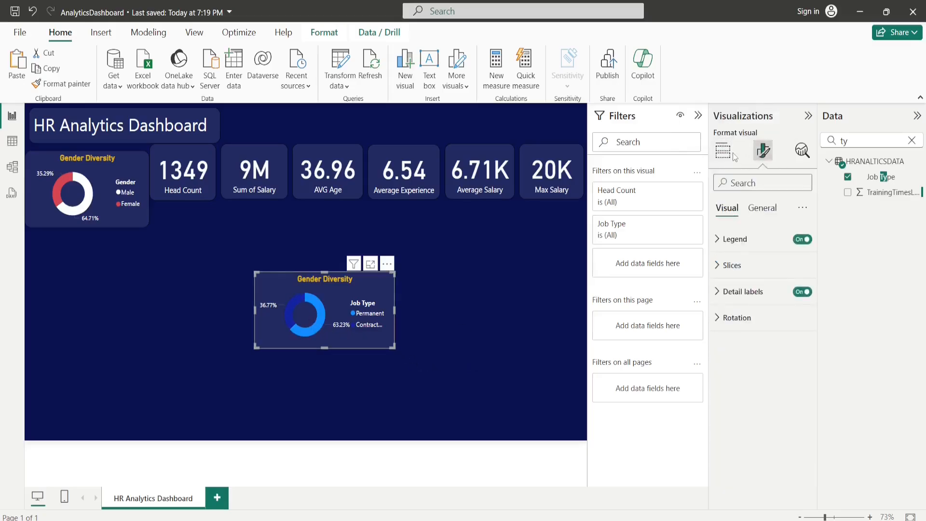
{"action": "left_click", "coordinate": [721, 265]}
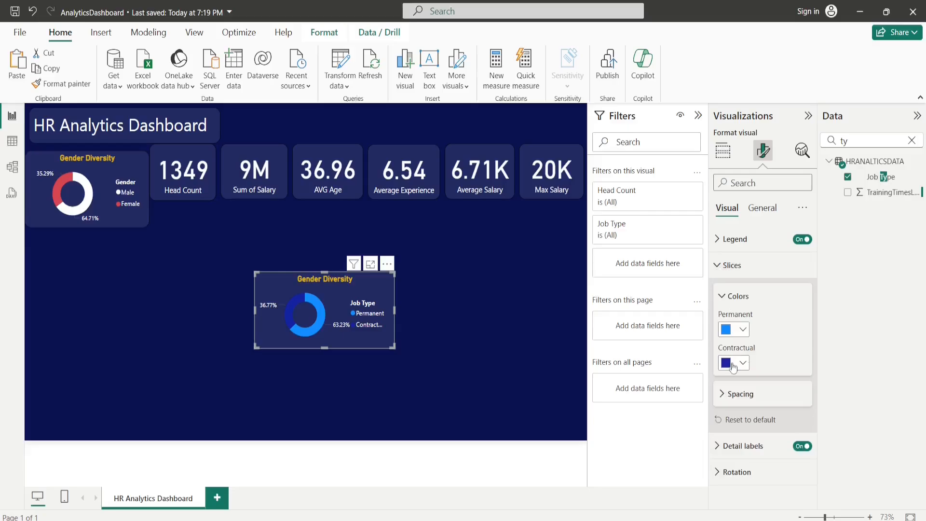
{"action": "left_click", "coordinate": [742, 331]}
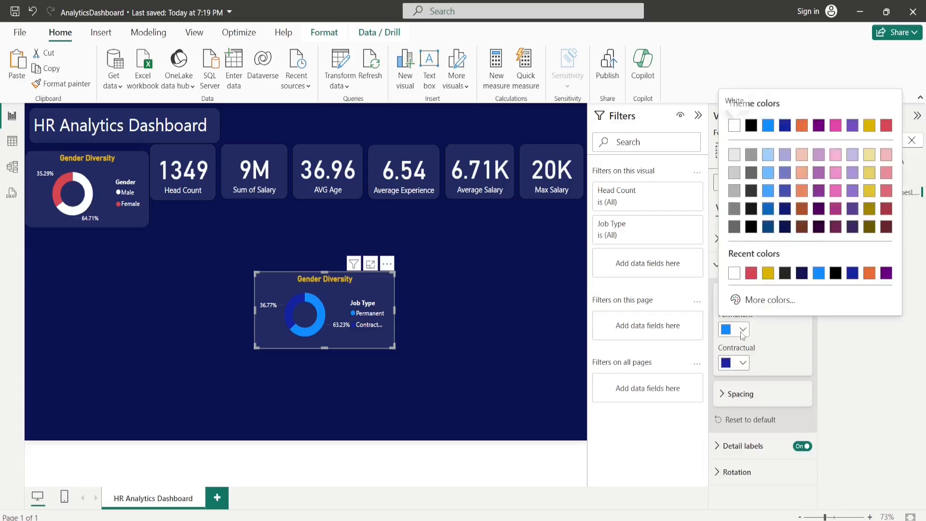
{"action": "left_click", "coordinate": [767, 274]}
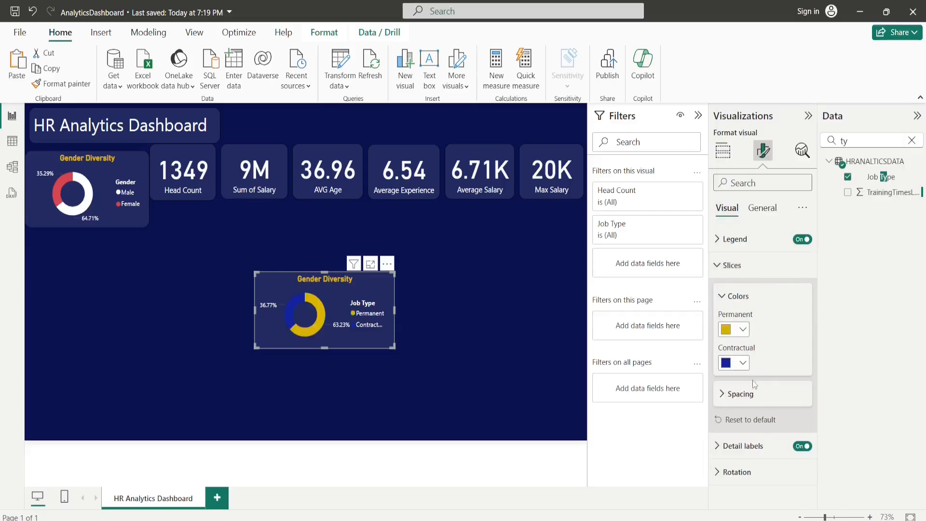
{"action": "left_click", "coordinate": [743, 364]}
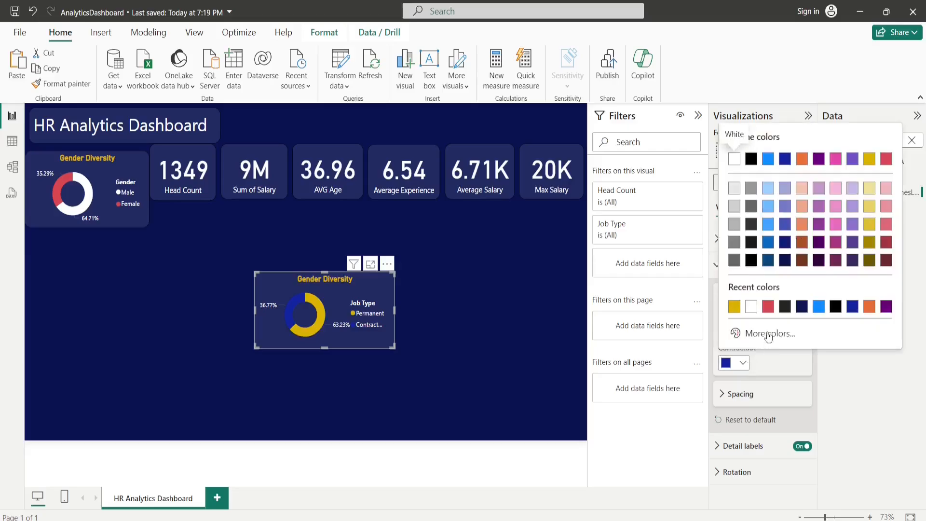
{"action": "left_click", "coordinate": [869, 307]}
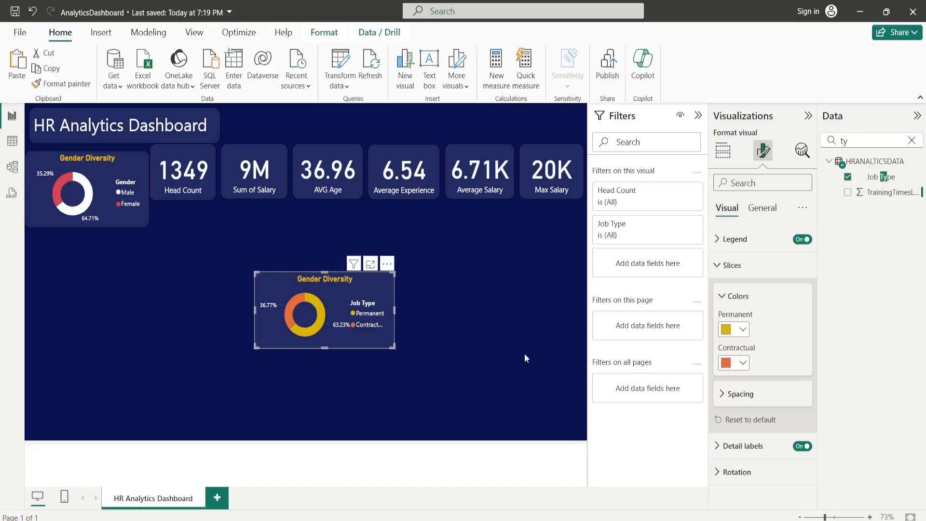
{"action": "left_click", "coordinate": [512, 352]}
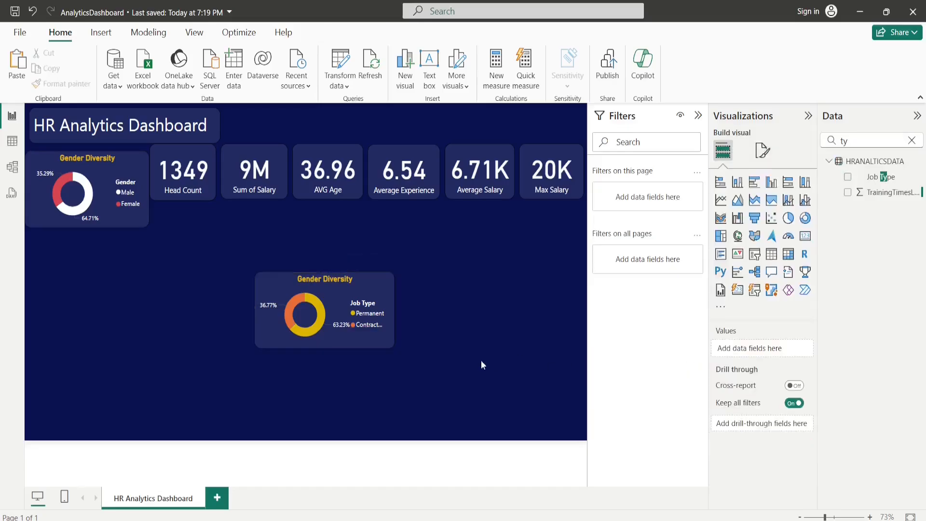
Step: Make the Job Type donut chart slightly taller by extending its lower edge
{"action": "left_click", "coordinate": [331, 348]}
{"action": "left_click_drag", "start_coordinate": [331, 348], "coordinate": [321, 367]}
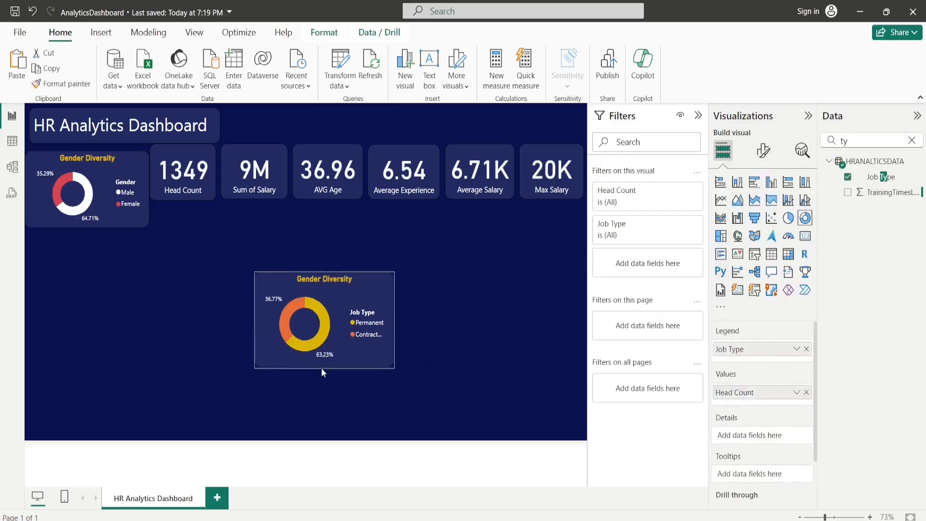
{"action": "left_click", "coordinate": [421, 365]}
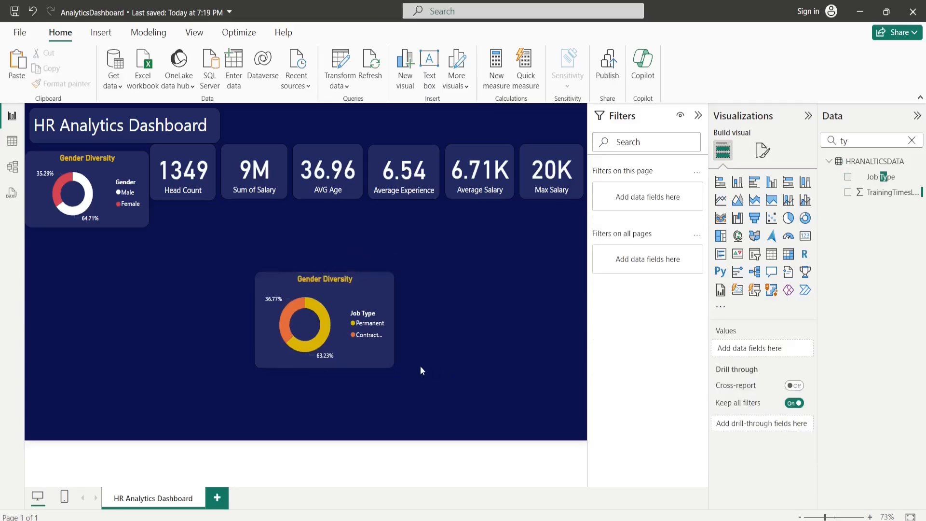
Step: Change the Job Type donut chart's title to "Stength by Employee Type"
{"action": "left_click", "coordinate": [341, 299]}
{"action": "left_click", "coordinate": [763, 151]}
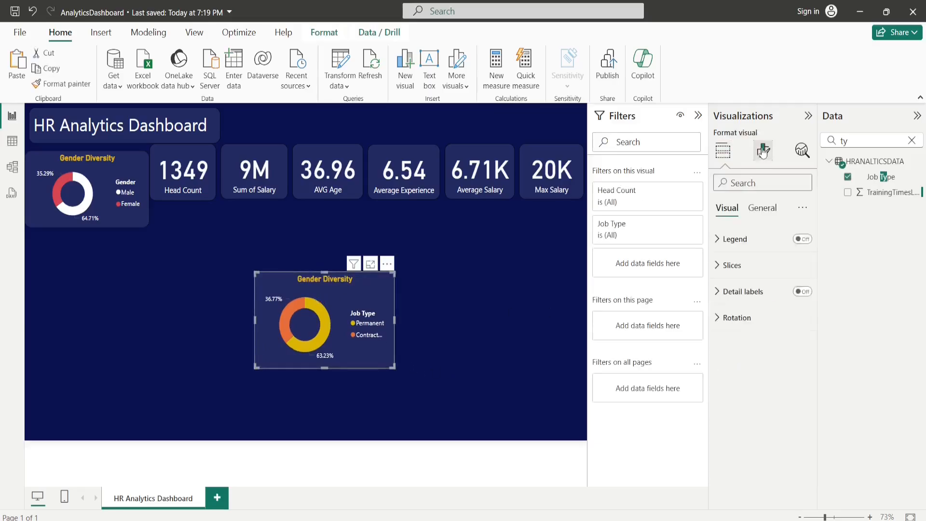
{"action": "left_click", "coordinate": [767, 206]}
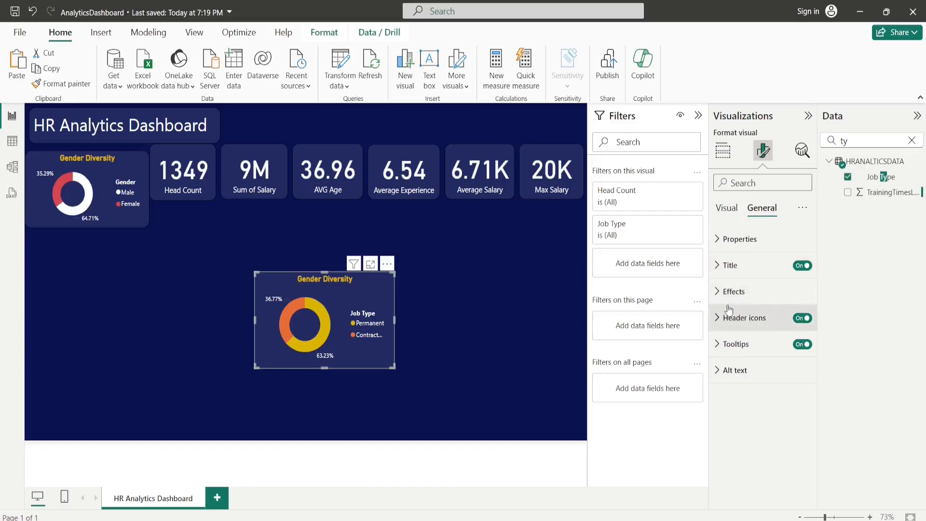
{"action": "left_click", "coordinate": [731, 265]}
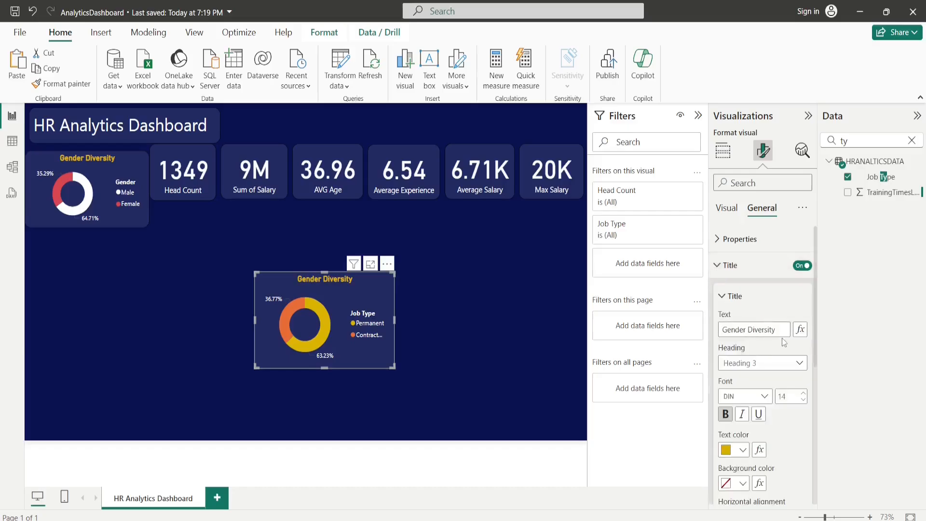
{"action": "double_click", "coordinate": [733, 330]}
{"action": "type", "text": "Employee"}
{"action": "double_click", "coordinate": [739, 328]}
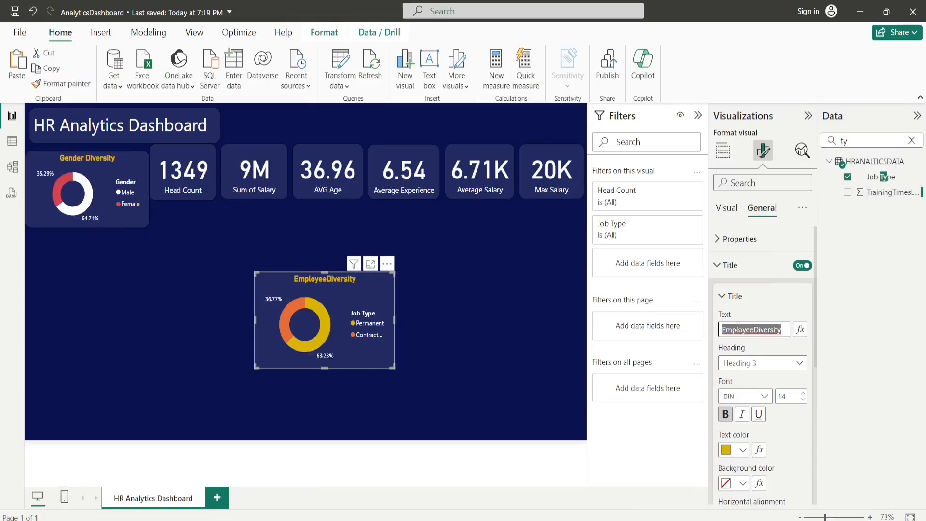
{"action": "type", "text": "Ste"}
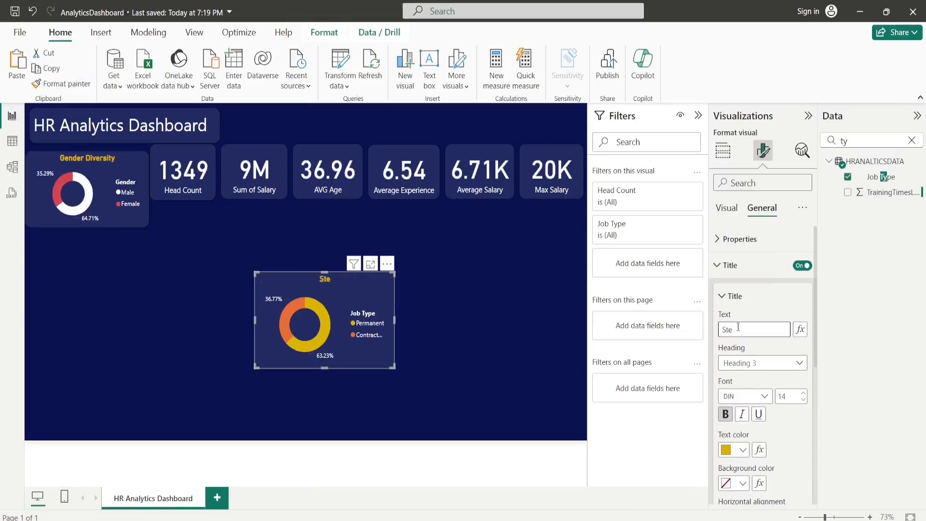
{"action": "type", "text": "ength by Employee Typ"}
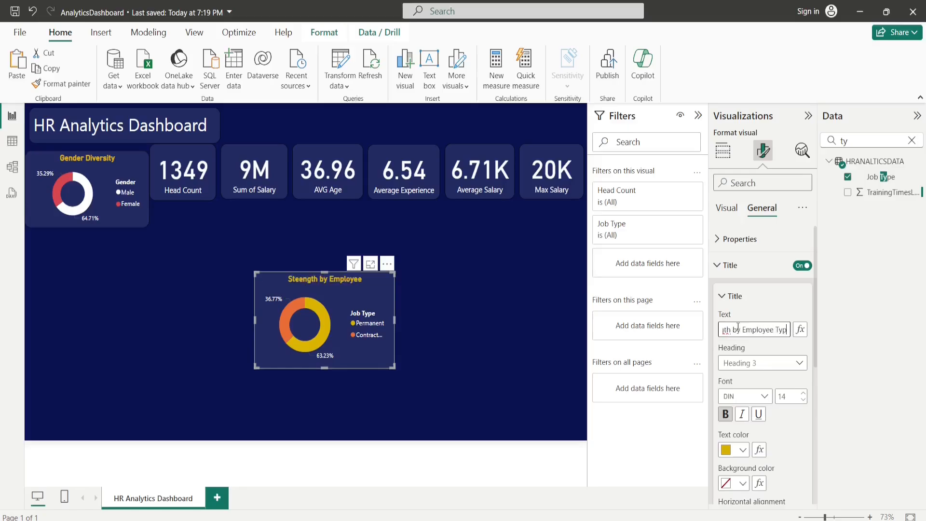
{"action": "type", "text": "e"}
{"action": "left_click_drag", "start_coordinate": [744, 338], "coordinate": [708, 337]}
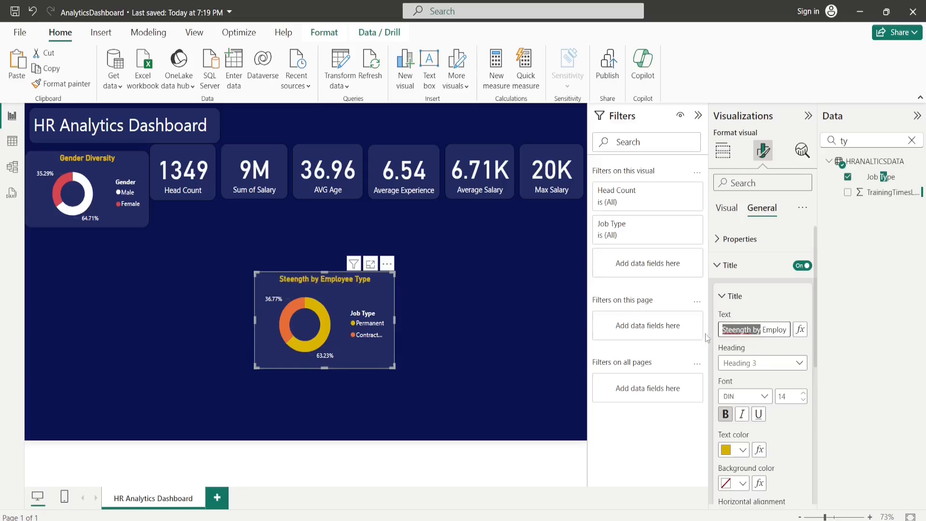
{"action": "left_click", "coordinate": [738, 330]}
{"action": "key", "text": "BackSpace"}
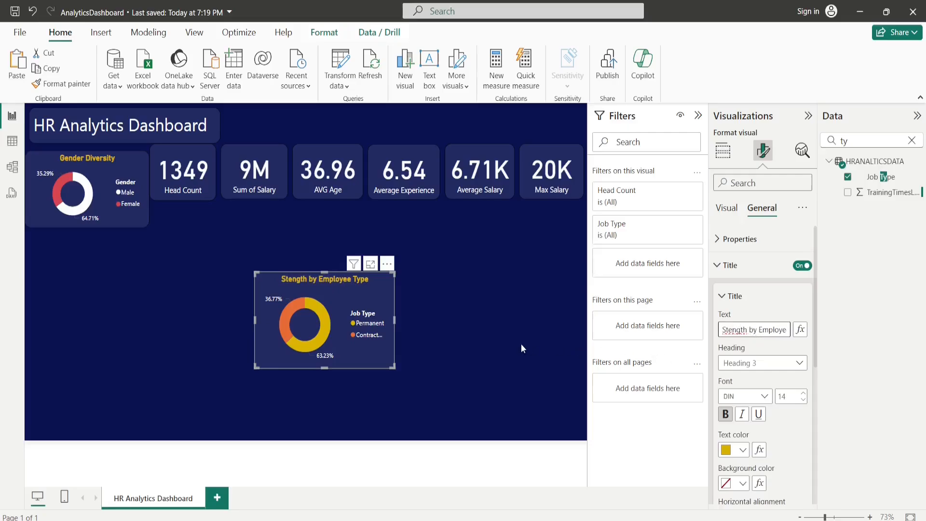
Step: Duplicate the Employee Type donut chart and place the copy directly to the right of the original
{"action": "left_click", "coordinate": [357, 316]}
{"action": "key", "text": "ctrl+c"}
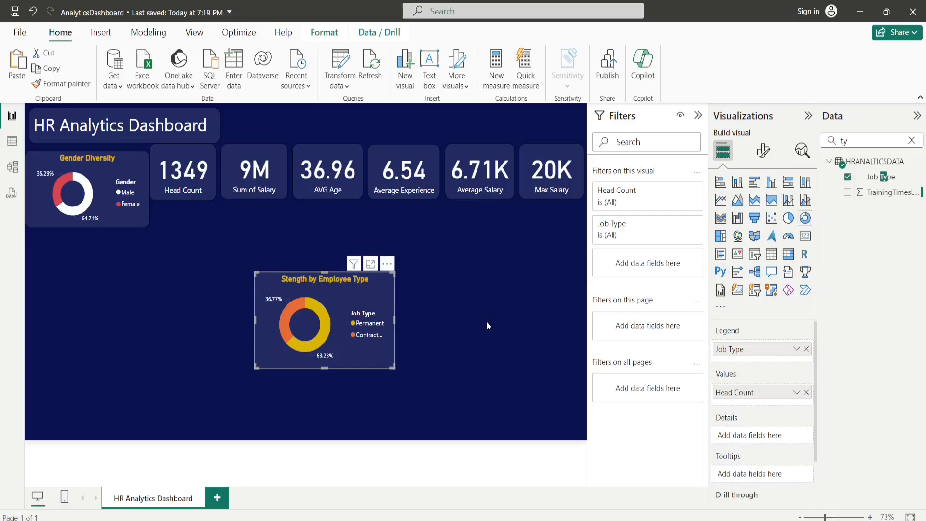
{"action": "key", "text": "ctrl+v"}
{"action": "left_click_drag", "start_coordinate": [340, 322], "coordinate": [480, 314]}
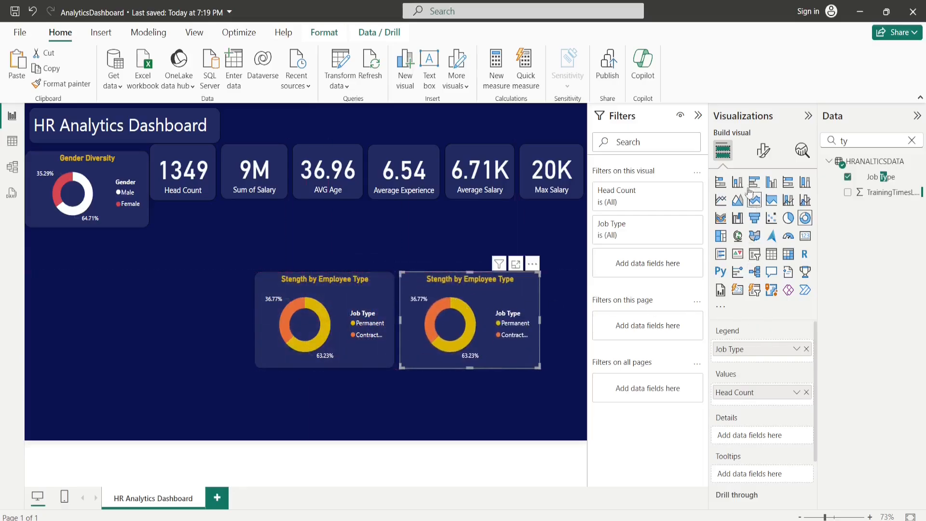
Step: Change the copied donut chart's title to "Stength by Maritial Status"
{"action": "left_click", "coordinate": [762, 152]}
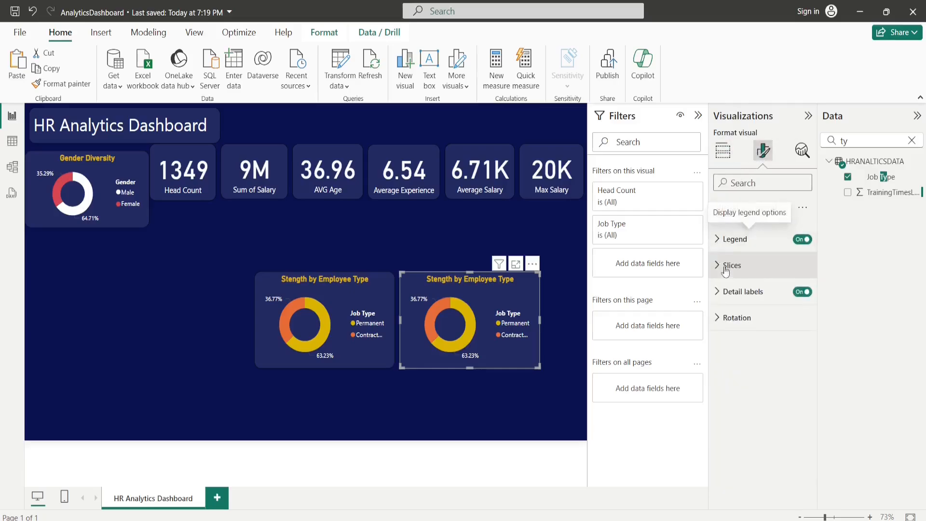
{"action": "left_click", "coordinate": [774, 208]}
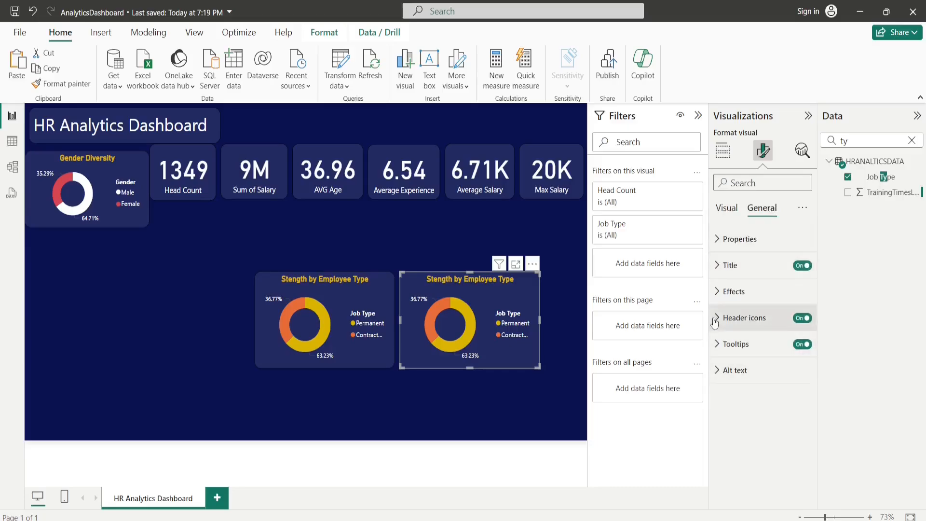
{"action": "left_click", "coordinate": [717, 265]}
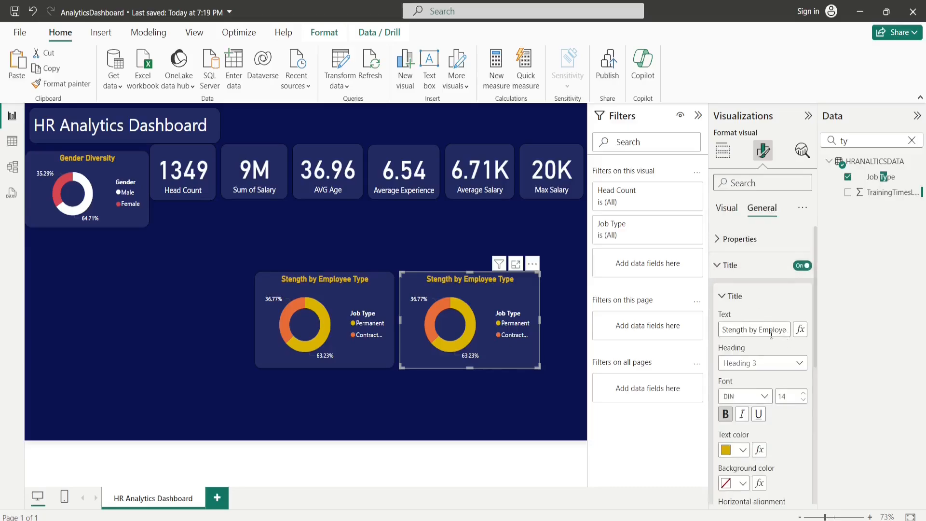
{"action": "left_click_drag", "start_coordinate": [760, 329], "coordinate": [829, 331]}
{"action": "key", "text": "BackSpace"}
{"action": "type", "text": "Mar"}
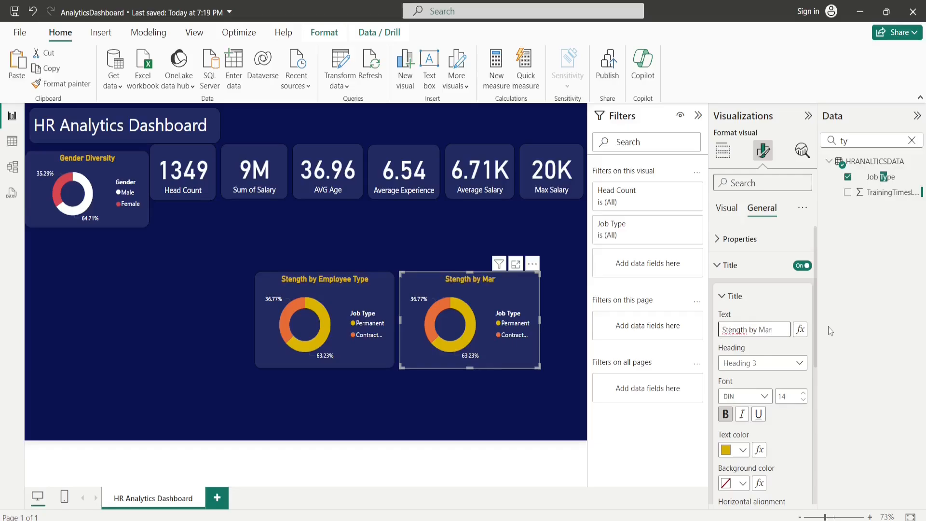
{"action": "type", "text": "itial Status"}
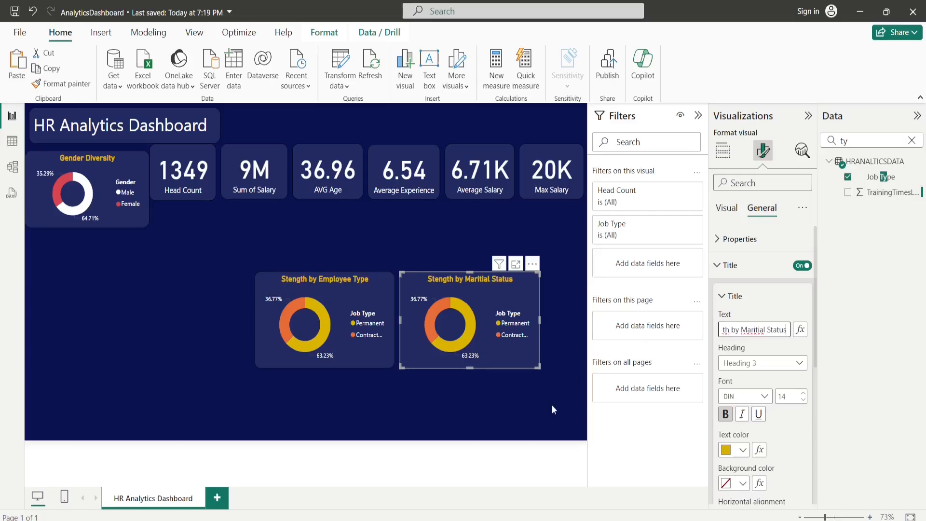
{"action": "left_click", "coordinate": [514, 401]}
Step: Replace Job Type with MaritalStatus as the copied donut's legend field and widen the chart slightly to the right
{"action": "left_click", "coordinate": [502, 344]}
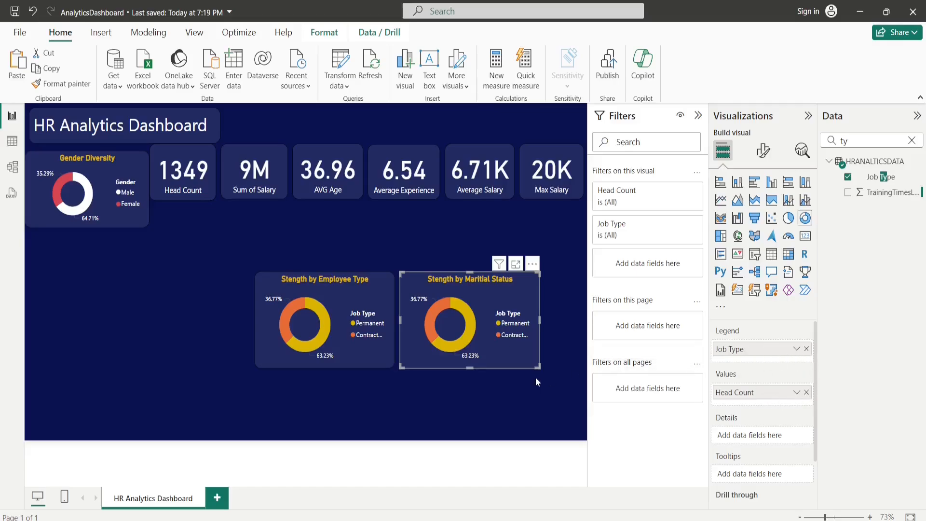
{"action": "left_click", "coordinate": [807, 348]}
{"action": "left_click", "coordinate": [912, 141]}
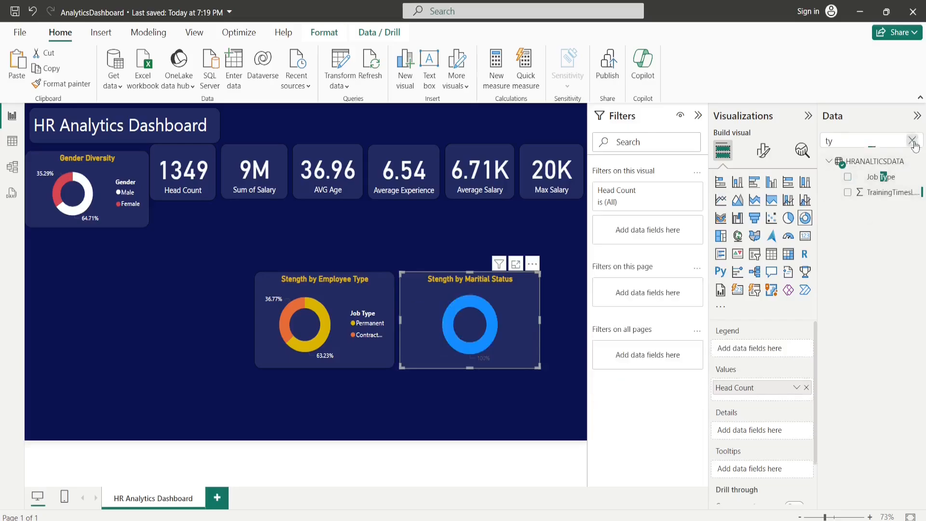
{"action": "type", "text": "mar"}
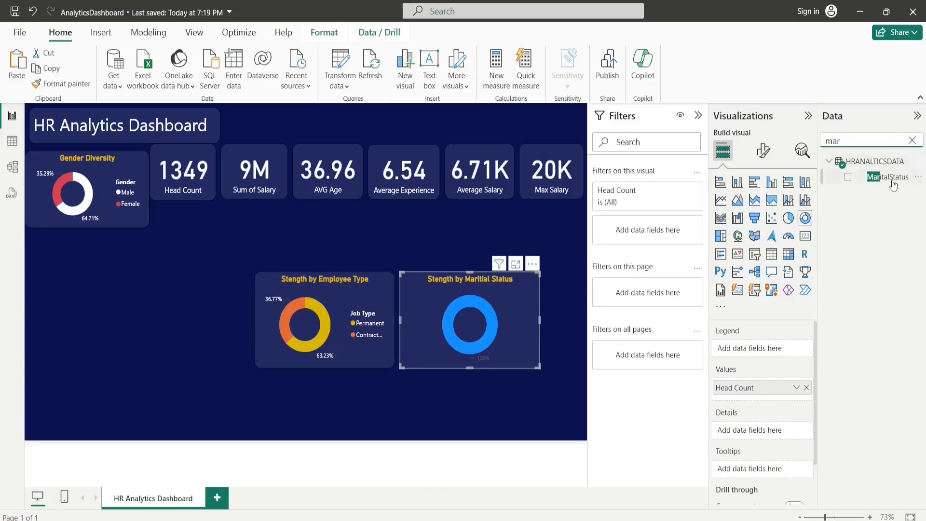
{"action": "left_click_drag", "start_coordinate": [888, 177], "coordinate": [766, 346]}
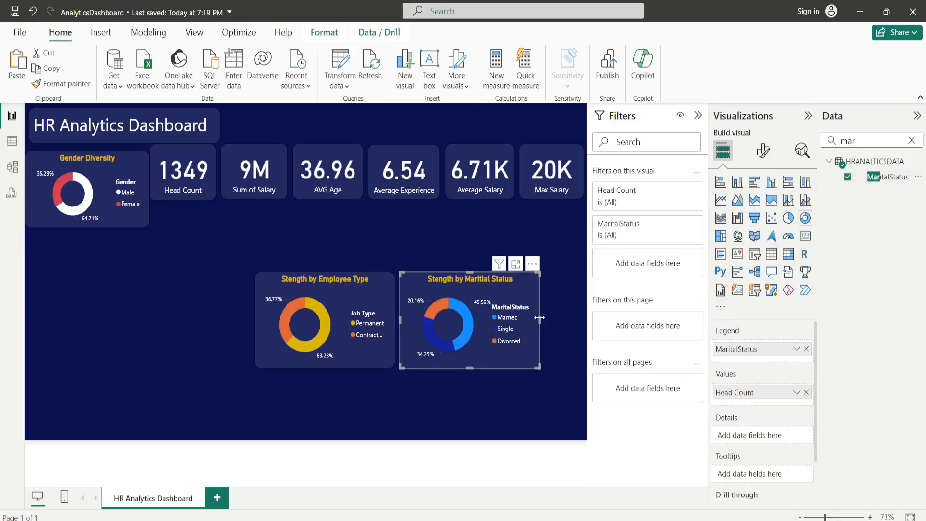
{"action": "left_click_drag", "start_coordinate": [539, 318], "coordinate": [553, 317]}
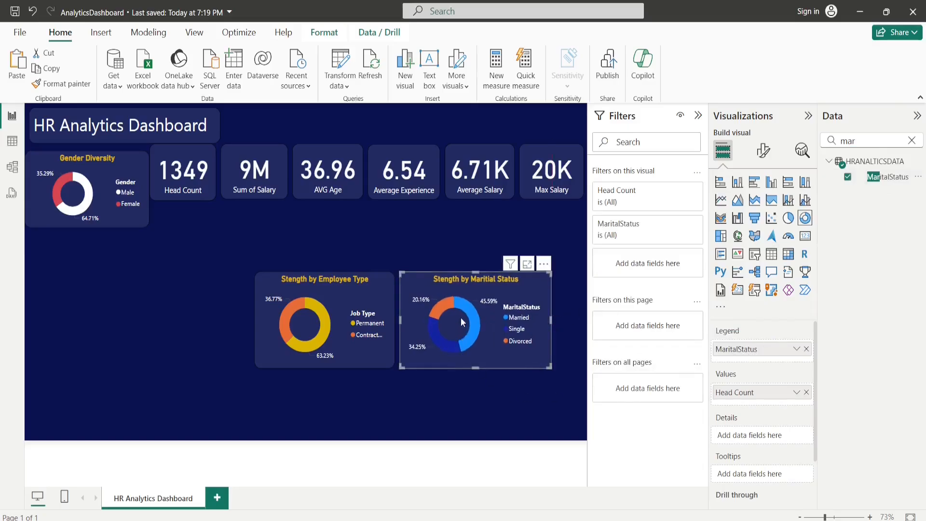
Step: Color the Married slice of the Marital Status donut chart yellow
{"action": "left_click", "coordinate": [763, 151]}
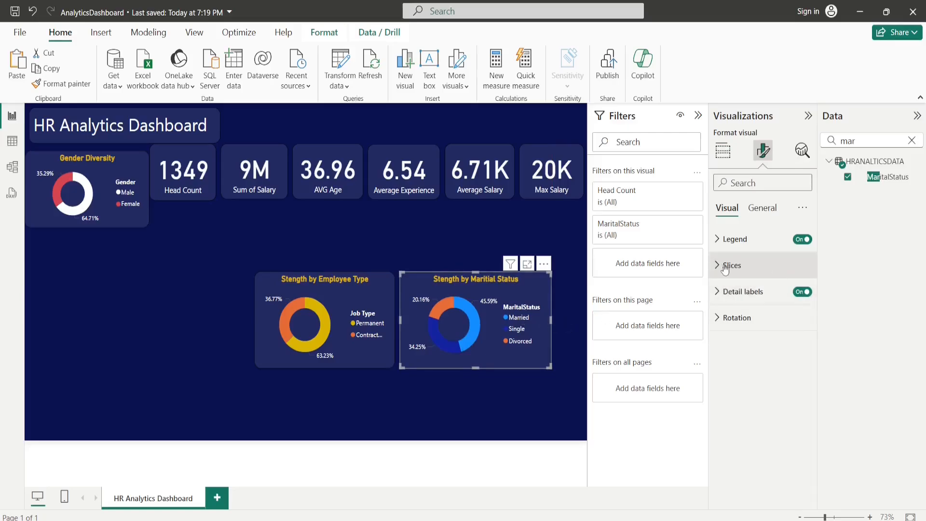
{"action": "left_click", "coordinate": [715, 266]}
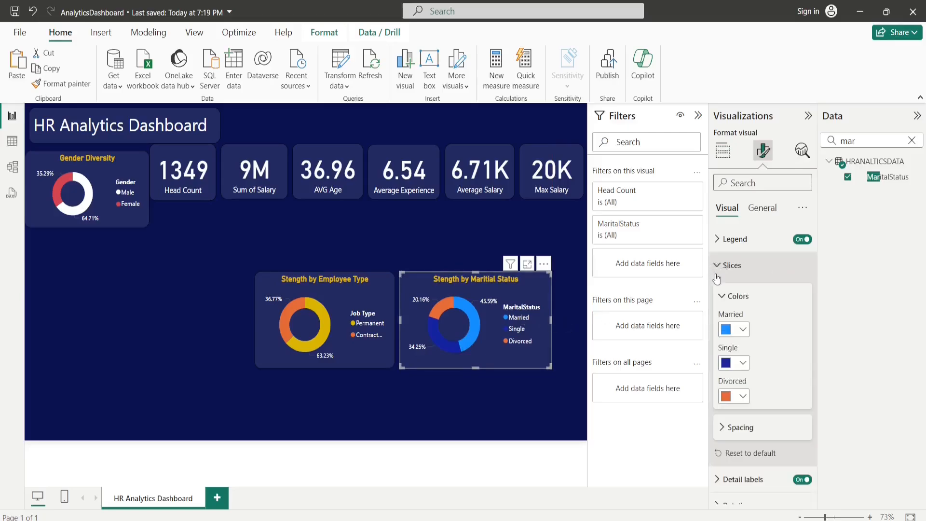
{"action": "left_click", "coordinate": [743, 330]}
{"action": "left_click", "coordinate": [751, 276]}
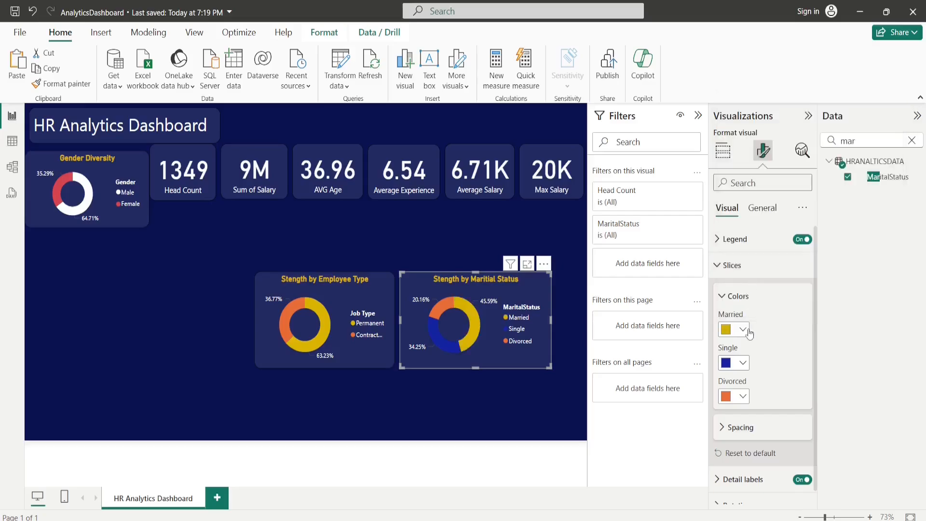
Step: Color the Single slice of the Marital Status donut chart white
{"action": "left_click", "coordinate": [744, 364]}
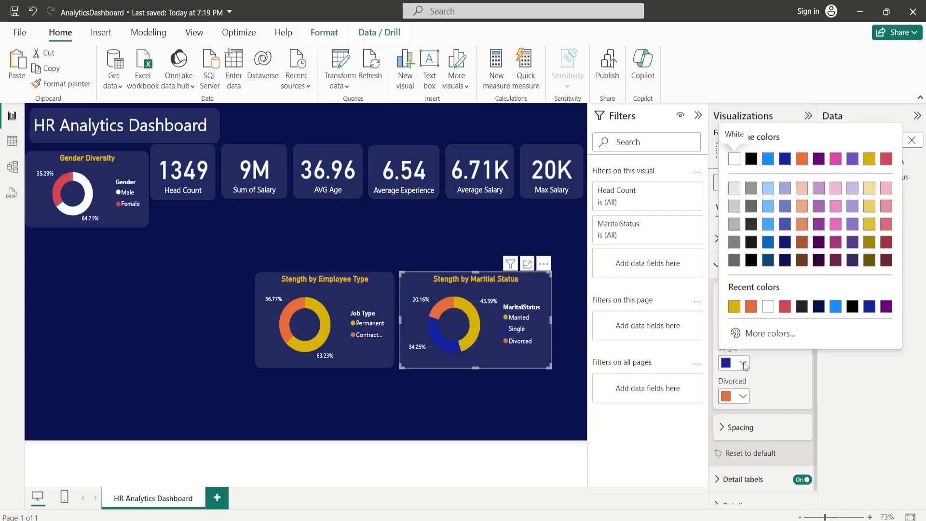
{"action": "left_click", "coordinate": [768, 309]}
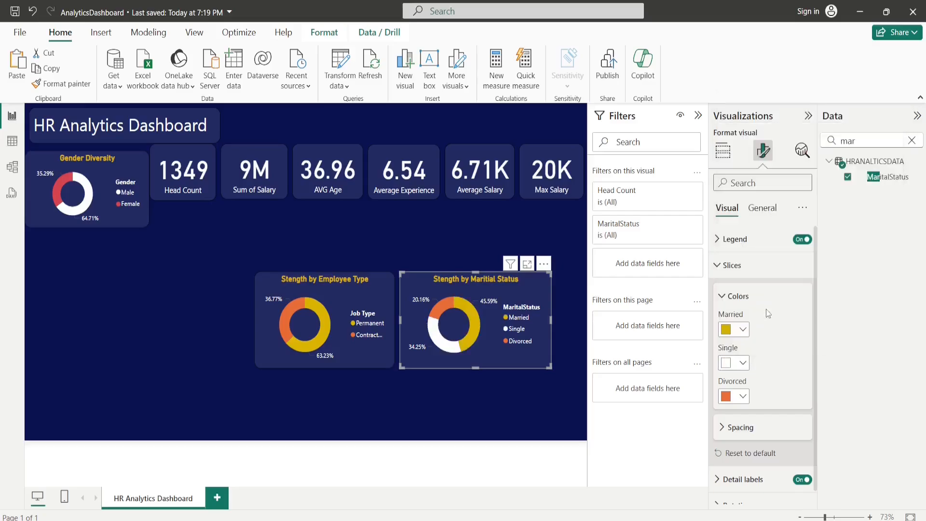
{"action": "left_click", "coordinate": [488, 413]}
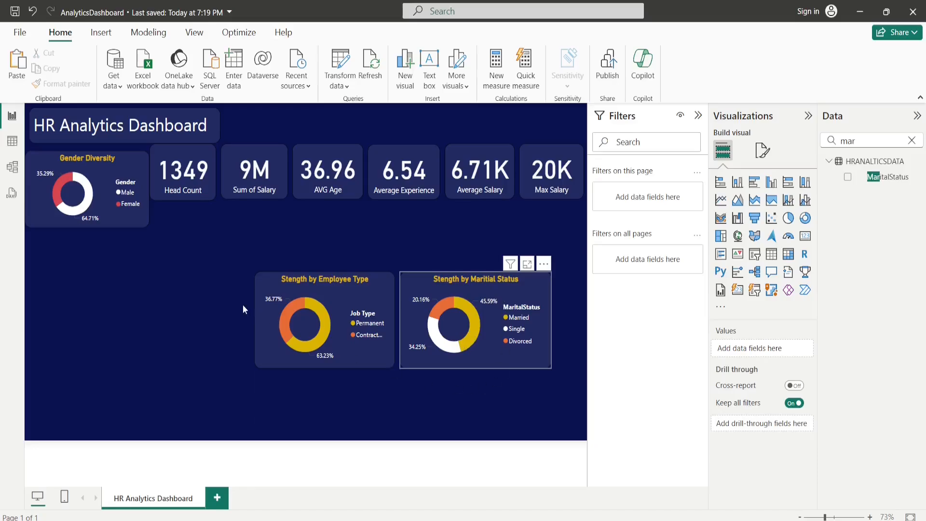
Step: Stack the Marital Status and Employee Type donut charts below Gender Diversity, and enlarge the Employee Type chart slightly in width and height
{"action": "left_click_drag", "start_coordinate": [243, 306], "coordinate": [203, 309]}
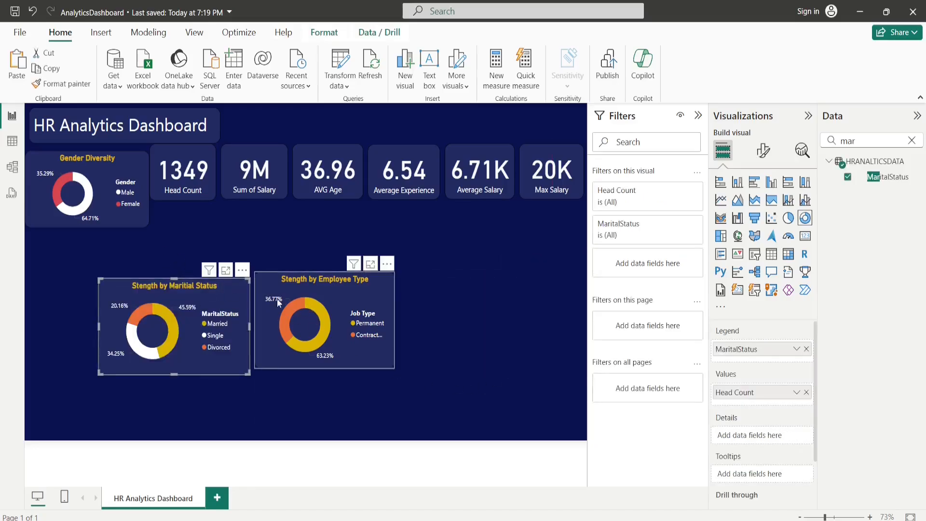
{"action": "left_click_drag", "start_coordinate": [323, 316], "coordinate": [398, 310]}
{"action": "left_click_drag", "start_coordinate": [201, 323], "coordinate": [129, 280]}
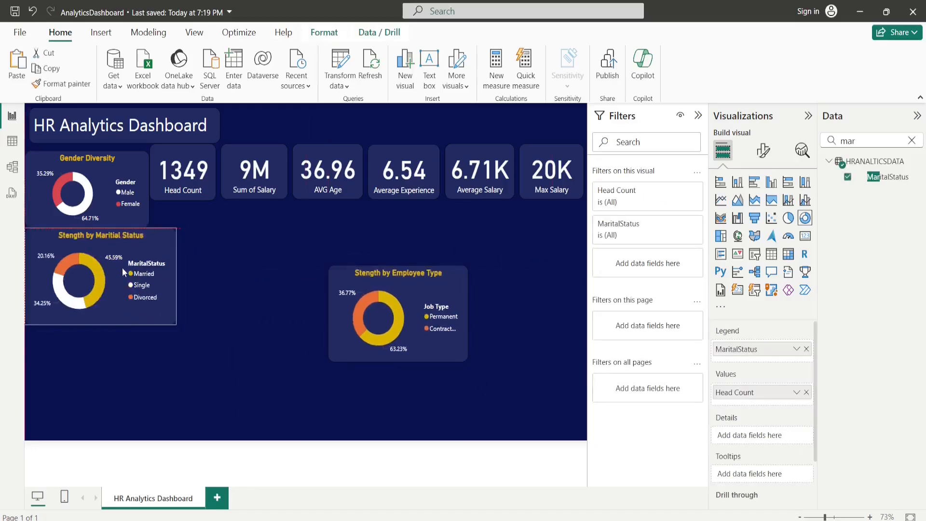
{"action": "left_click_drag", "start_coordinate": [401, 345], "coordinate": [108, 412]}
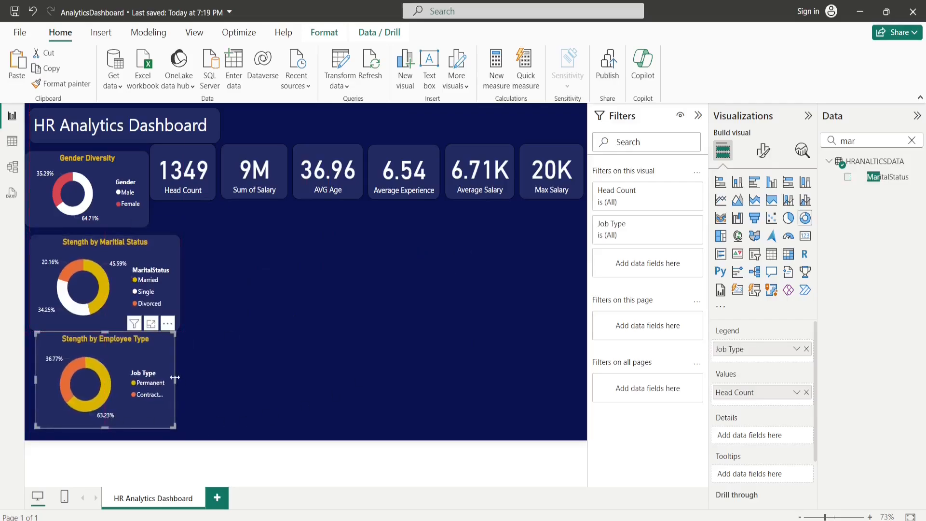
{"action": "left_click_drag", "start_coordinate": [175, 379], "coordinate": [183, 381]}
{"action": "left_click_drag", "start_coordinate": [115, 426], "coordinate": [116, 433]}
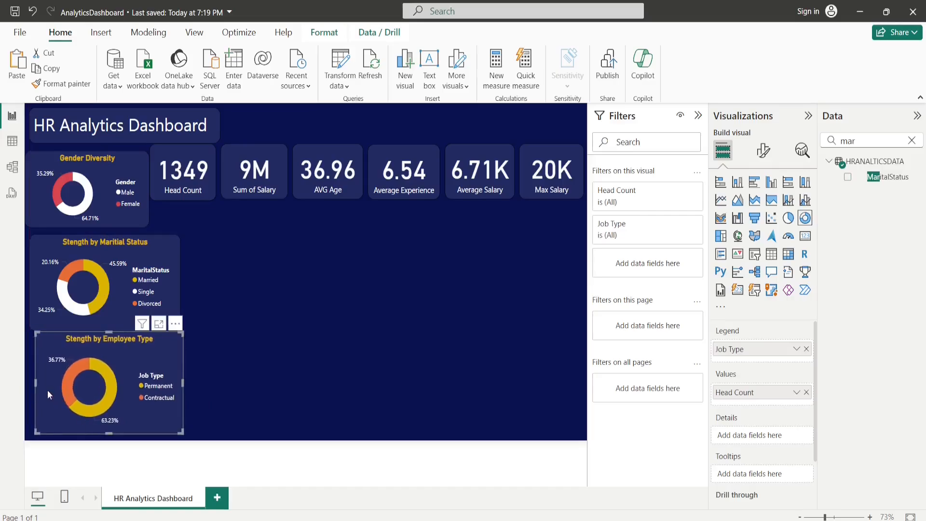
{"action": "left_click", "coordinate": [20, 388]}
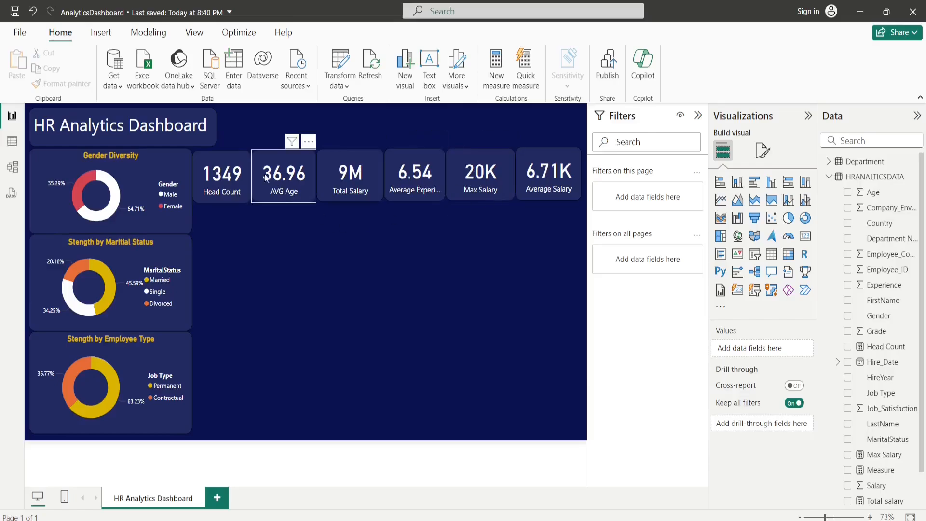
Step: Try a callout value font size of 45 on the Head Count card
{"action": "left_click", "coordinate": [239, 170]}
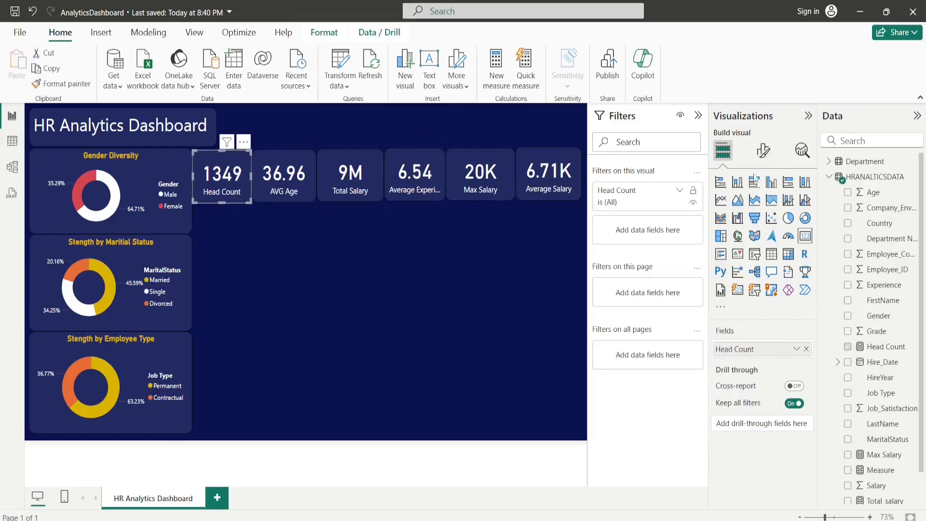
{"action": "left_click", "coordinate": [764, 150]}
{"action": "left_click", "coordinate": [714, 243]}
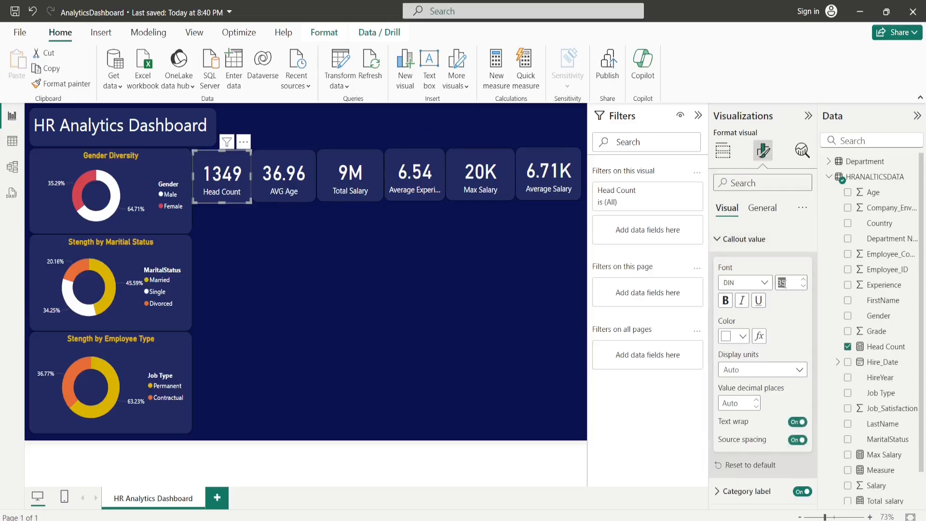
{"action": "type", "text": "45"}
{"action": "key", "text": "Return"}
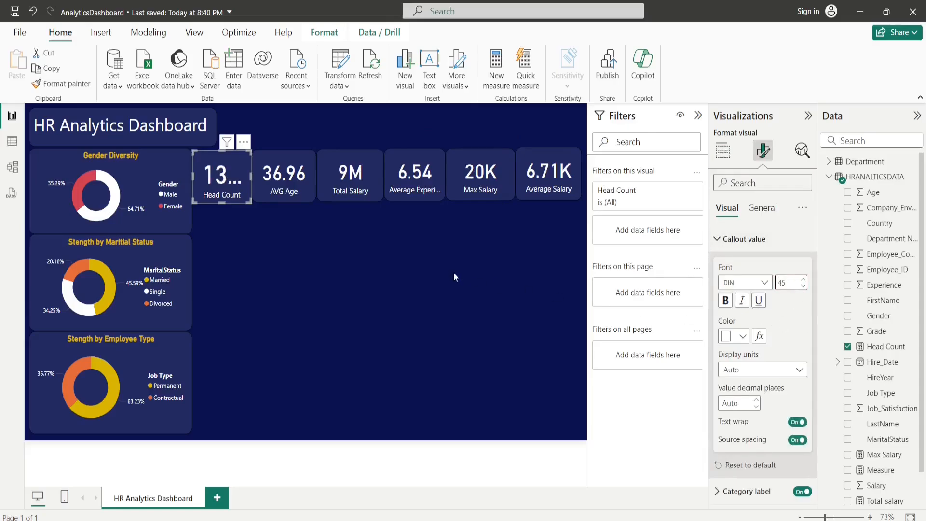
{"action": "left_click", "coordinate": [455, 277]}
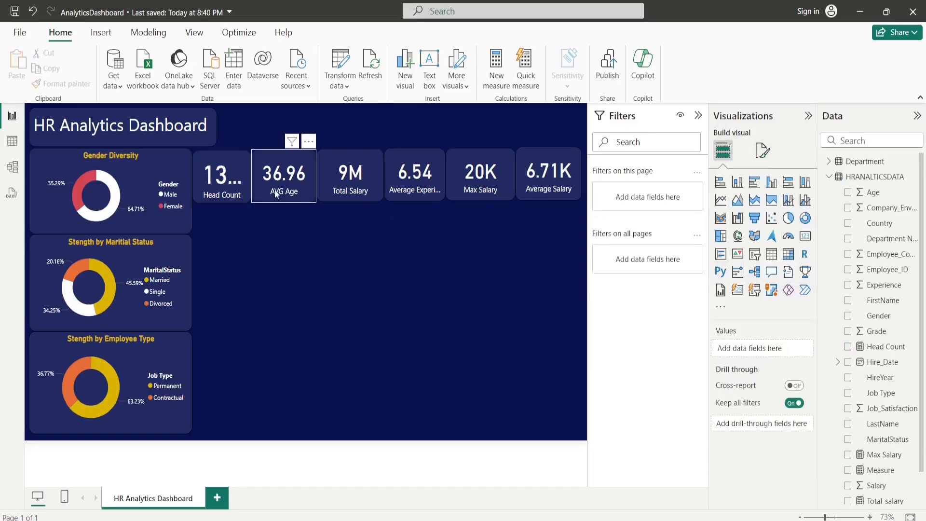
Step: Set the Head Count card's callout value font size back to 35
{"action": "left_click", "coordinate": [235, 183]}
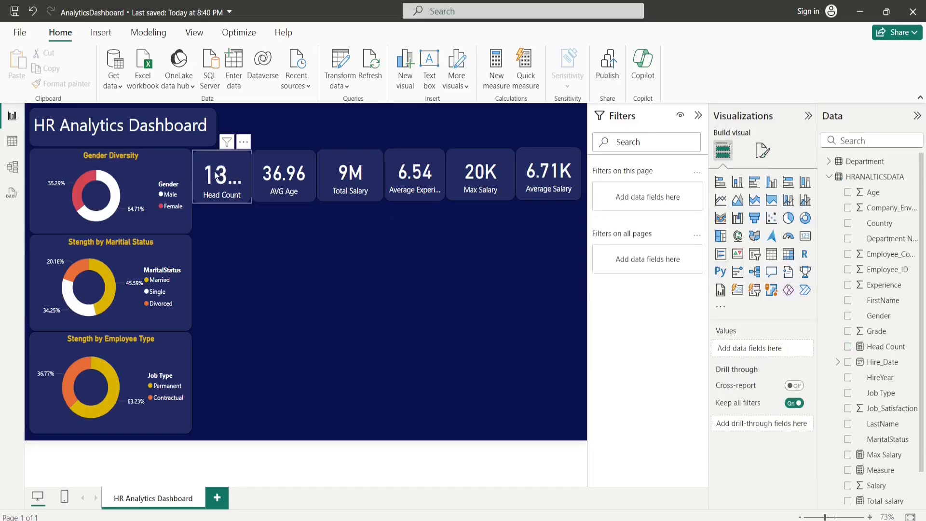
{"action": "left_click", "coordinate": [763, 152]}
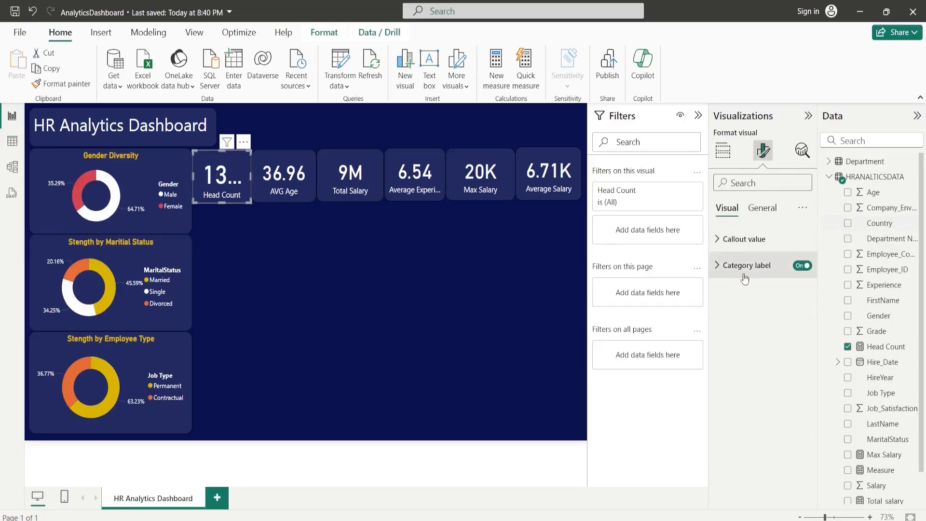
{"action": "left_click", "coordinate": [718, 240]}
{"action": "left_click", "coordinate": [794, 286]}
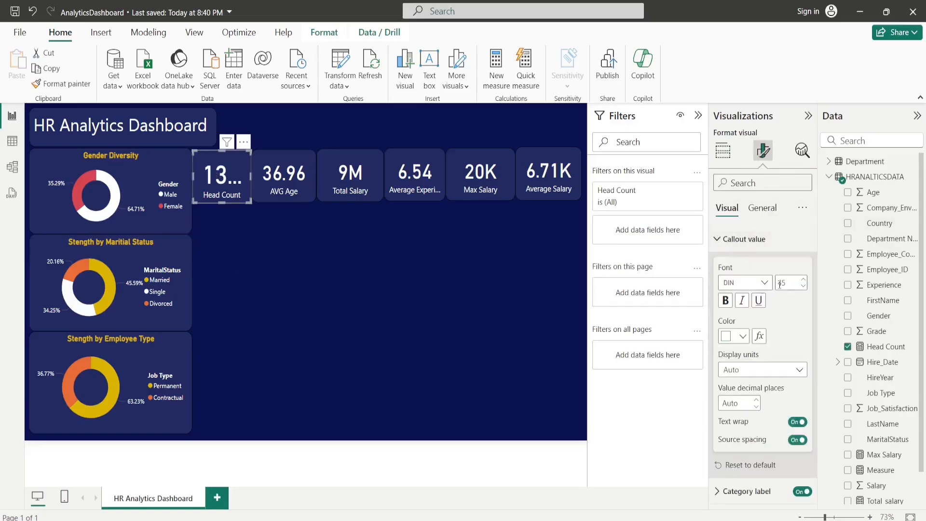
{"action": "type", "text": "35"}
{"action": "left_click", "coordinate": [282, 270]}
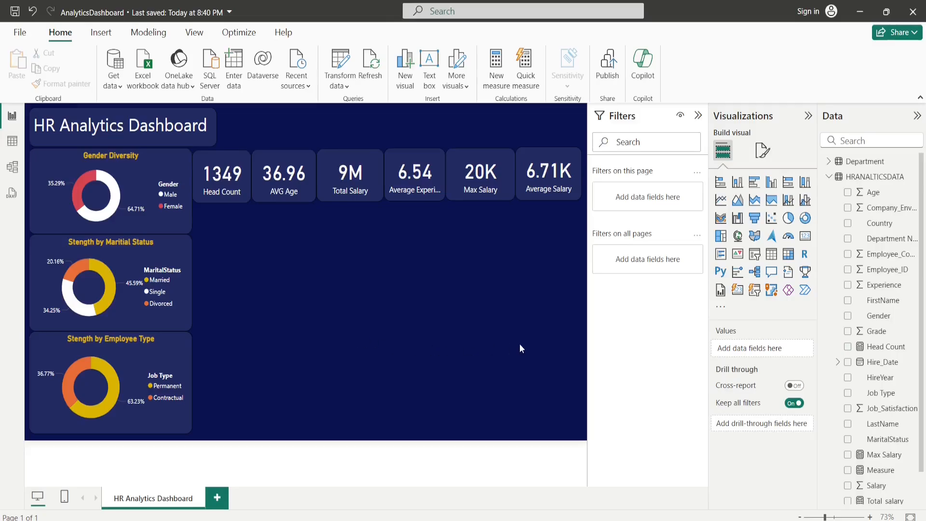
Step: Insert a stacked column chart below the Head Count card with Department Name on its X-axis
{"action": "left_click", "coordinate": [737, 186]}
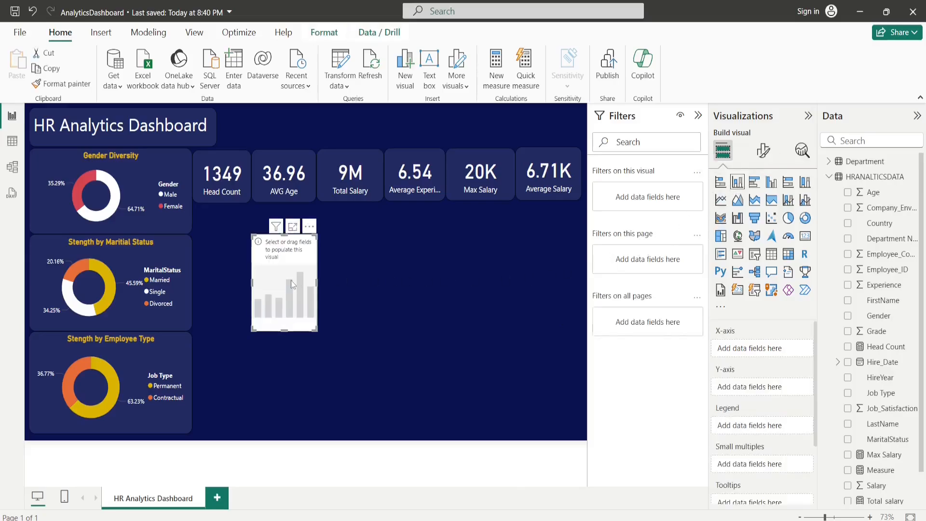
{"action": "left_click_drag", "start_coordinate": [291, 280], "coordinate": [238, 255]}
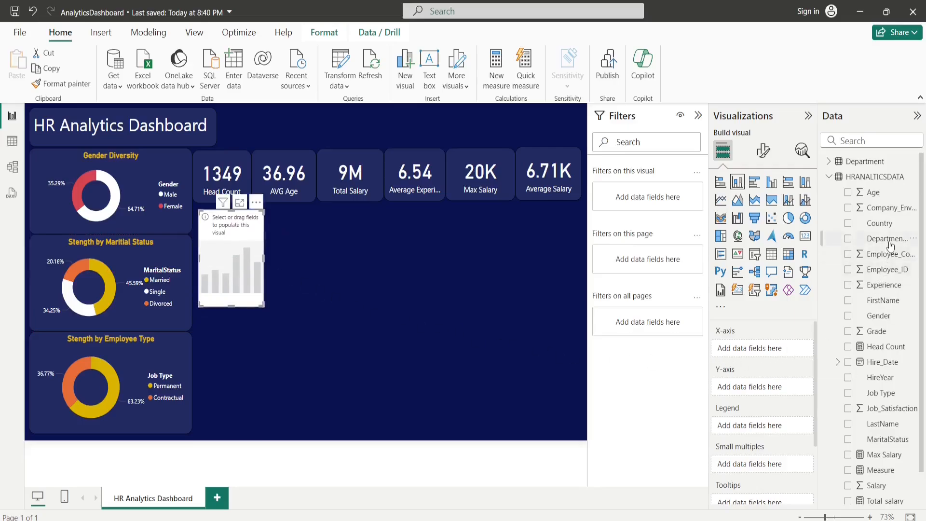
{"action": "left_click_drag", "start_coordinate": [891, 246], "coordinate": [772, 348]}
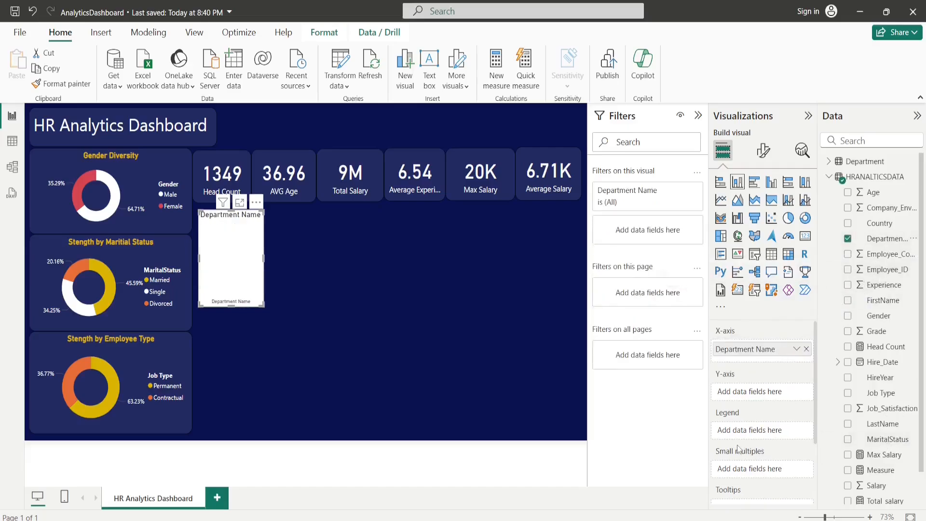
Step: Review the Total_salary measure's formula, put the measure on the column chart's Y-axis, and widen the chart to below the Total Salary card
{"action": "left_click", "coordinate": [862, 139]}
{"action": "type", "text": "tota"}
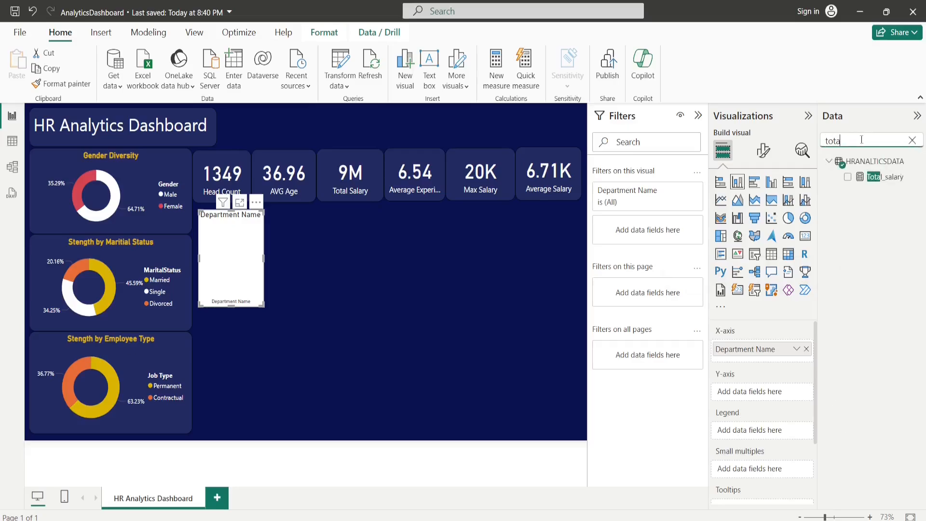
{"action": "type", "text": "l"}
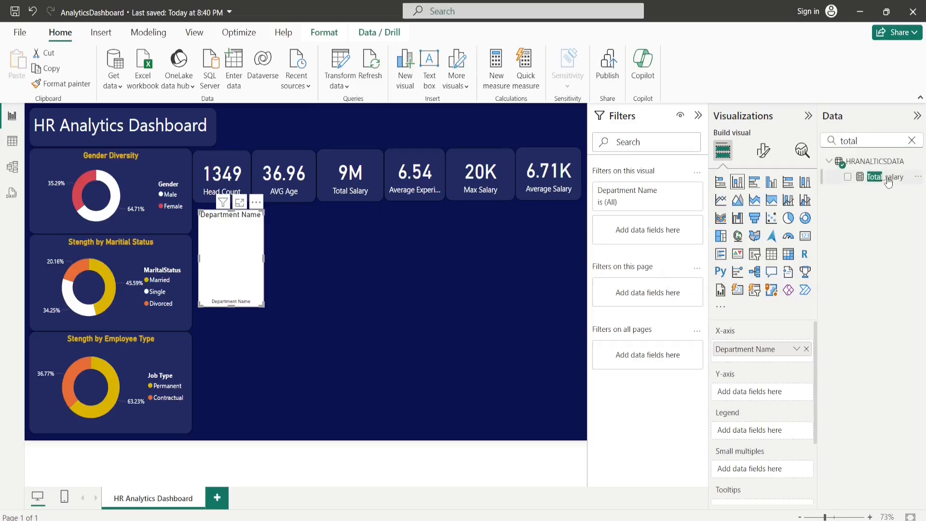
{"action": "left_click", "coordinate": [886, 176]}
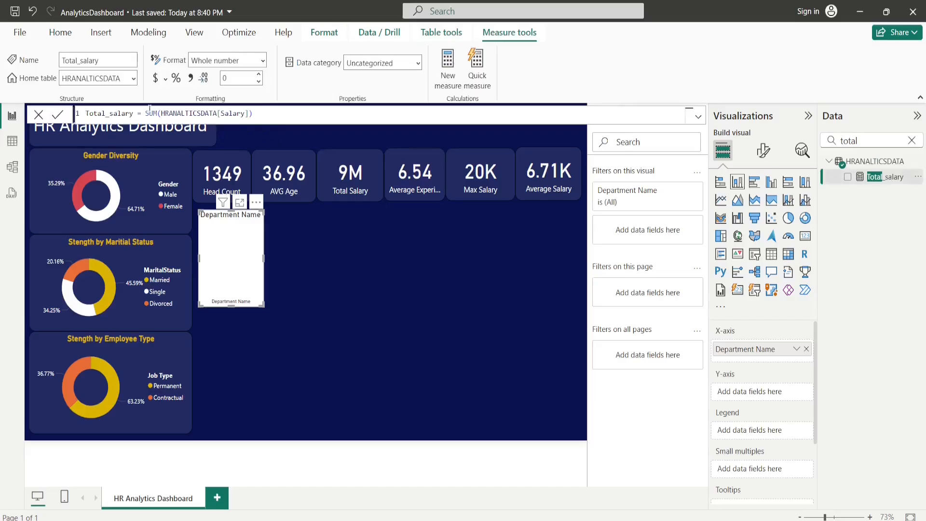
{"action": "double_click", "coordinate": [194, 113]}
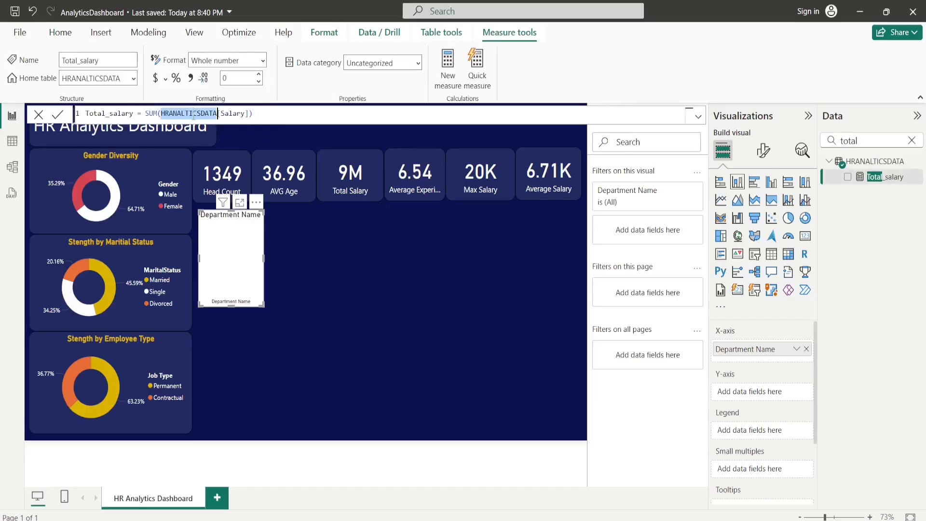
{"action": "double_click", "coordinate": [237, 114]}
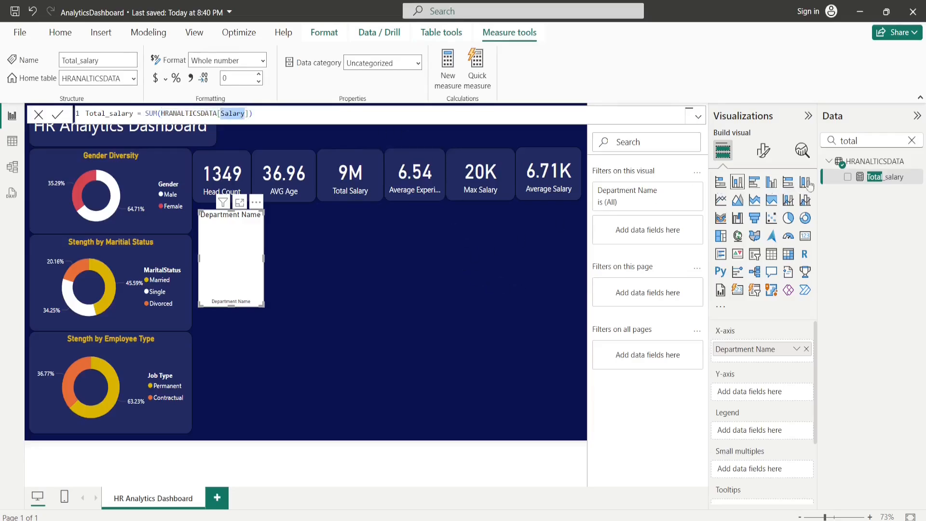
{"action": "left_click_drag", "start_coordinate": [881, 178], "coordinate": [759, 403]}
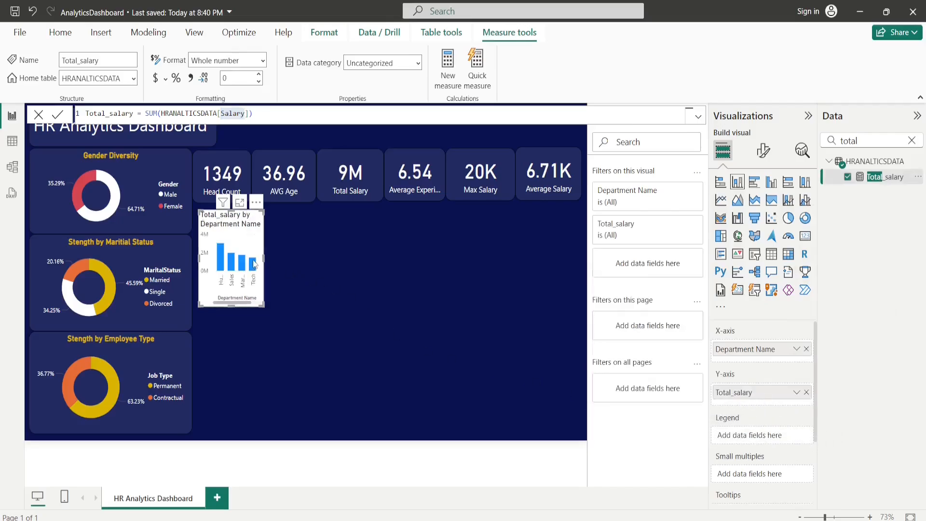
{"action": "left_click_drag", "start_coordinate": [263, 259], "coordinate": [362, 265]}
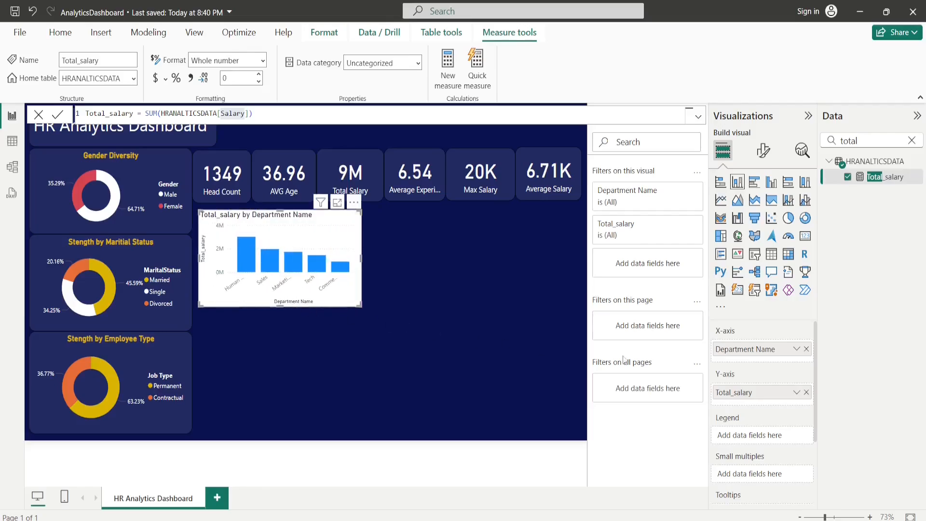
Step: Add Gender as the column chart's legend field and widen the chart slightly
{"action": "left_click", "coordinate": [912, 141]}
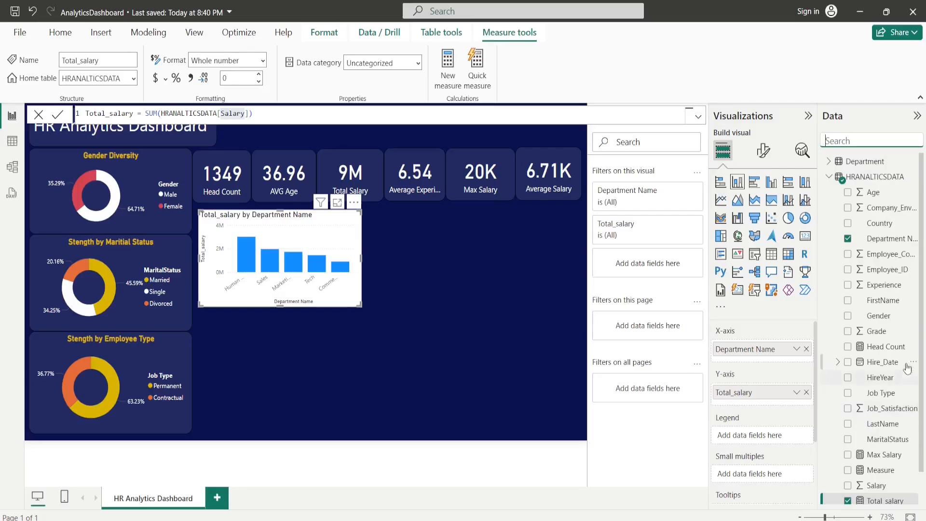
{"action": "left_click", "coordinate": [864, 140]}
{"action": "type", "text": "ge"}
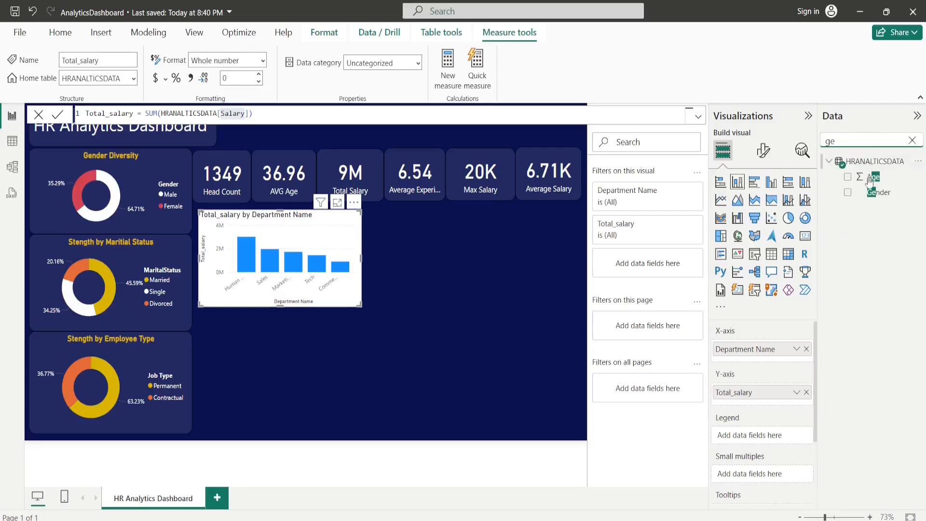
{"action": "left_click_drag", "start_coordinate": [882, 200], "coordinate": [745, 441]}
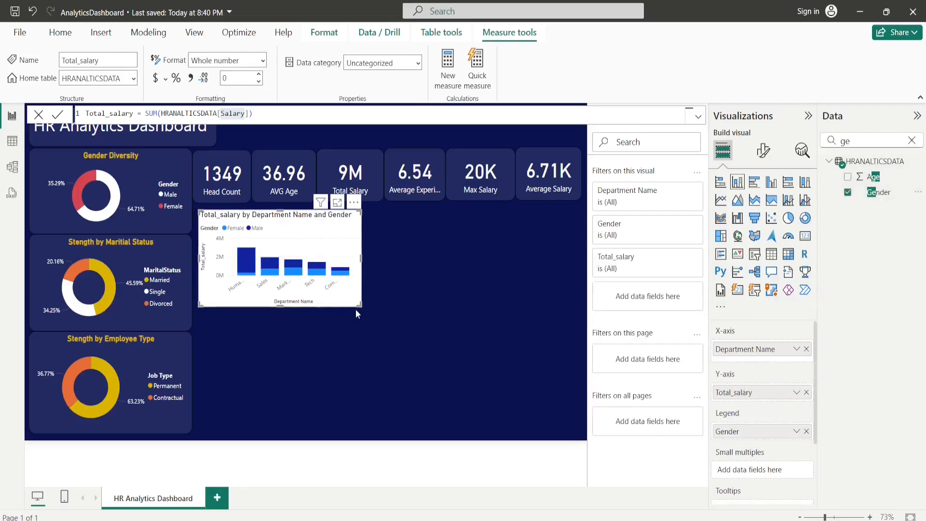
{"action": "left_click_drag", "start_coordinate": [359, 304], "coordinate": [367, 311]}
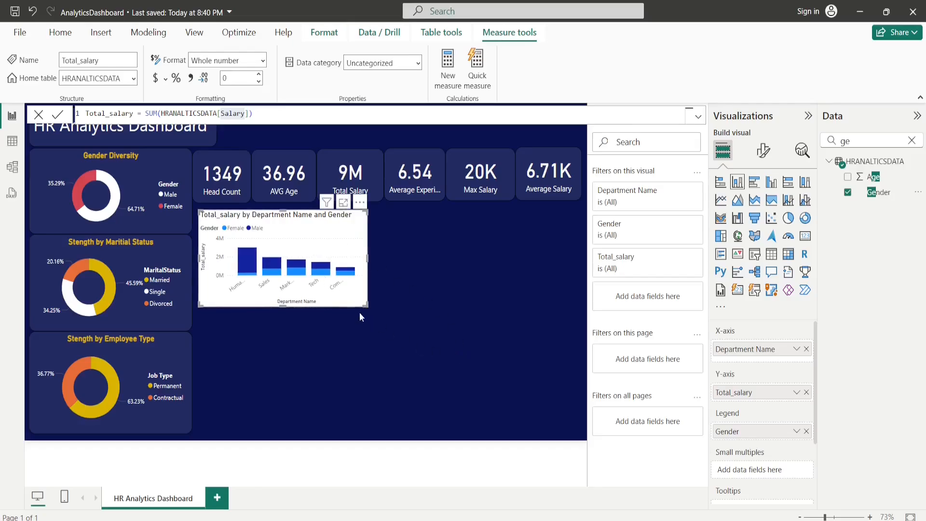
Step: Set the column chart's background transparency to 90%
{"action": "left_click", "coordinate": [765, 152]}
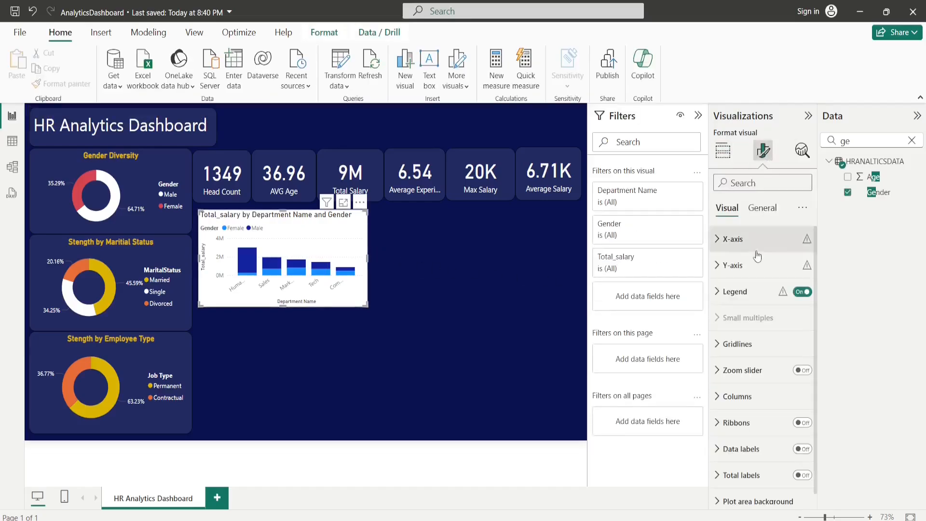
{"action": "left_click", "coordinate": [765, 207]}
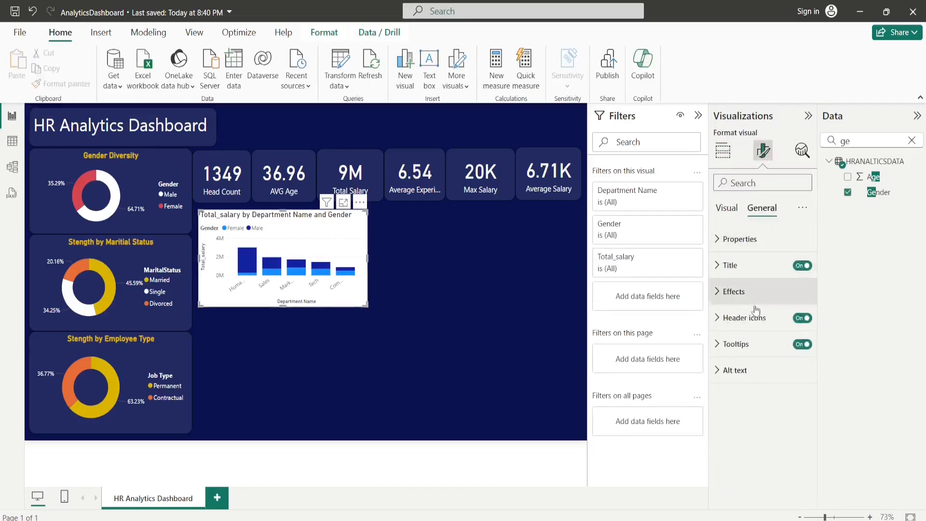
{"action": "left_click", "coordinate": [717, 293]}
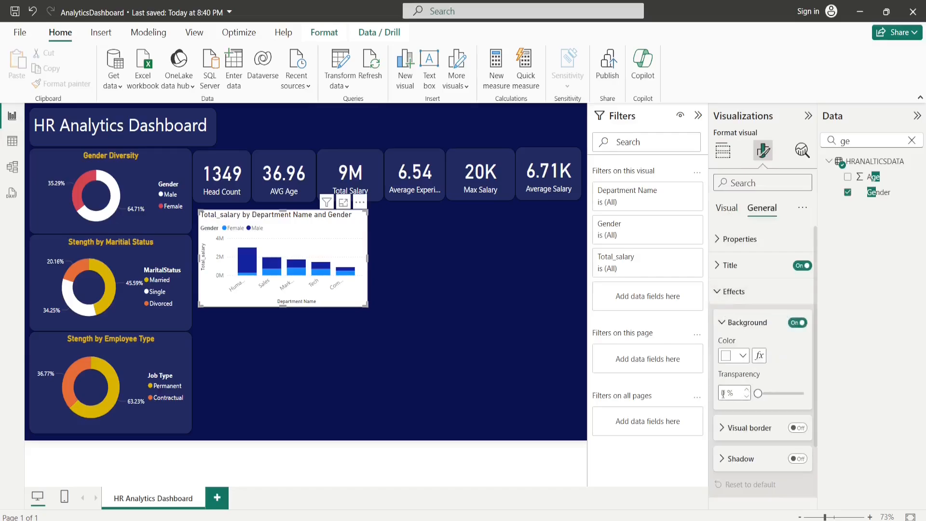
{"action": "key", "text": "Return"}
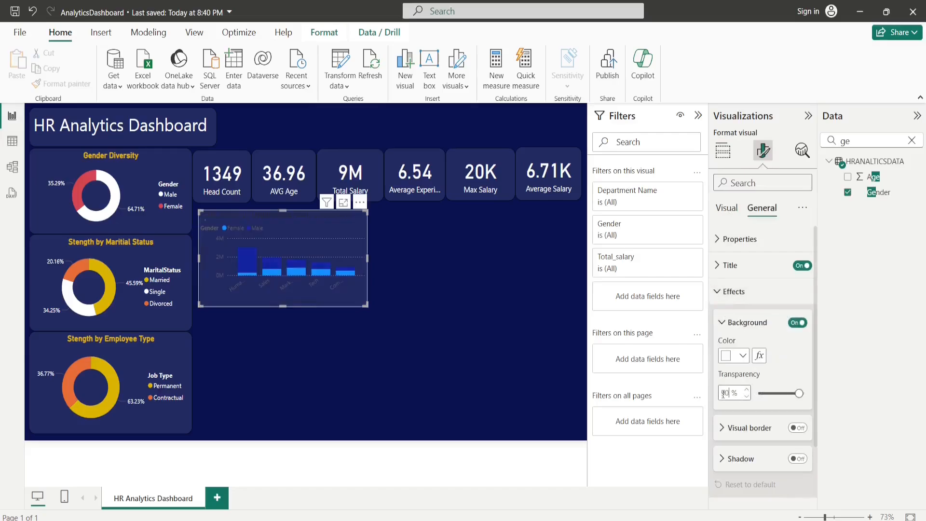
Step: Turn on the visual border of the stacked column chart and leave the chart's formatting
{"action": "left_click", "coordinate": [797, 428]}
{"action": "left_click", "coordinate": [723, 434]}
{"action": "scroll", "coordinate": [743, 424], "scroll_direction": "down", "scroll_amount": 3}
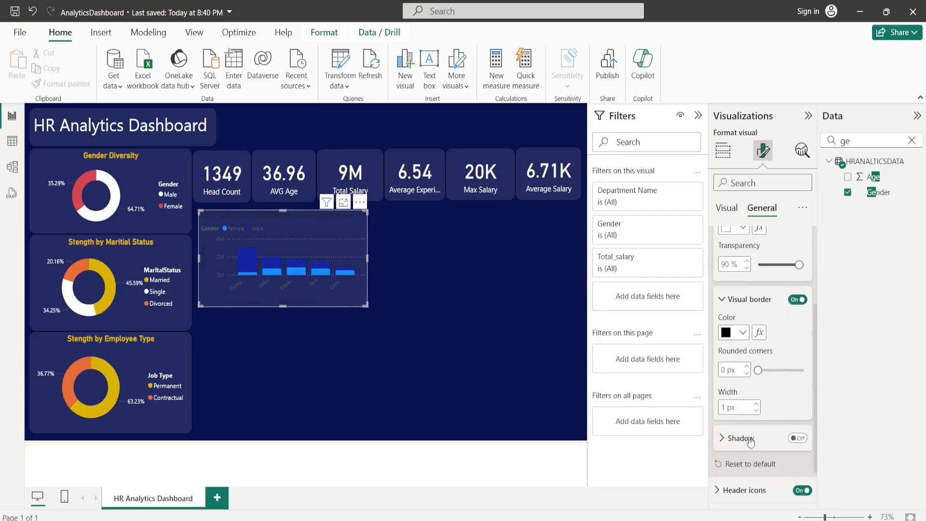
{"action": "left_click", "coordinate": [475, 303]}
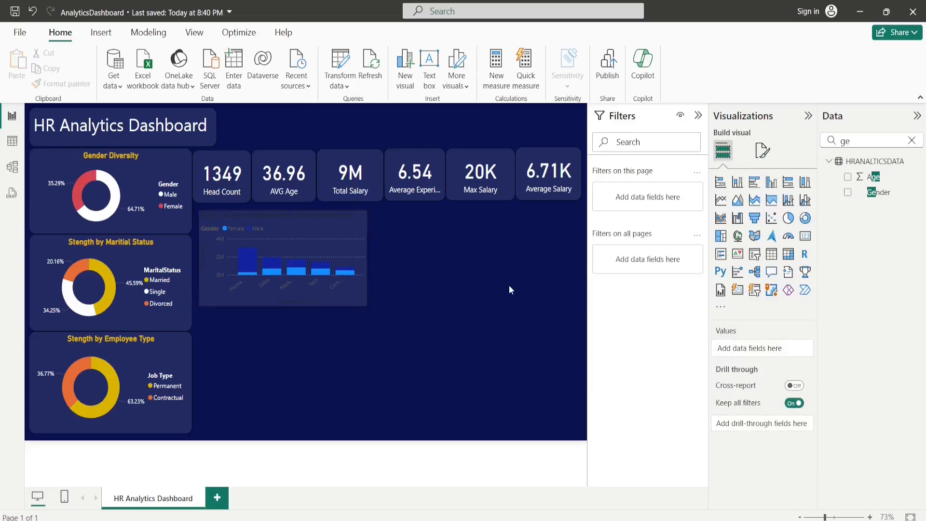
Step: Round the corners of the column chart's visual border
{"action": "left_click", "coordinate": [317, 250]}
{"action": "left_click", "coordinate": [762, 151]}
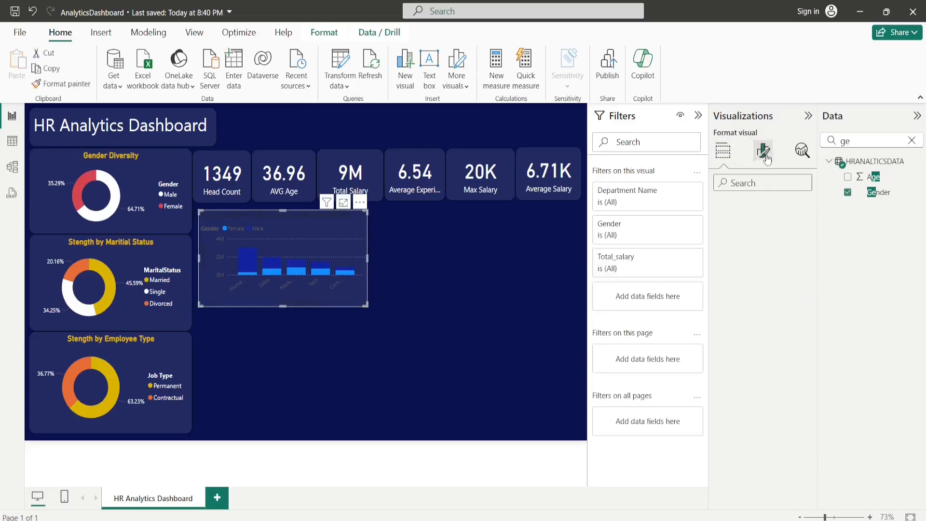
{"action": "left_click", "coordinate": [764, 208]}
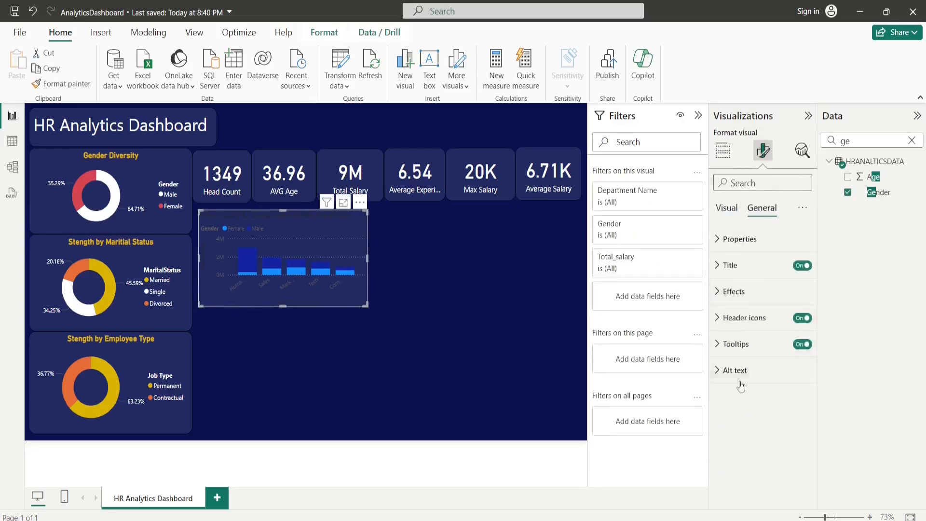
{"action": "left_click", "coordinate": [734, 291]}
{"action": "left_click", "coordinate": [722, 429]}
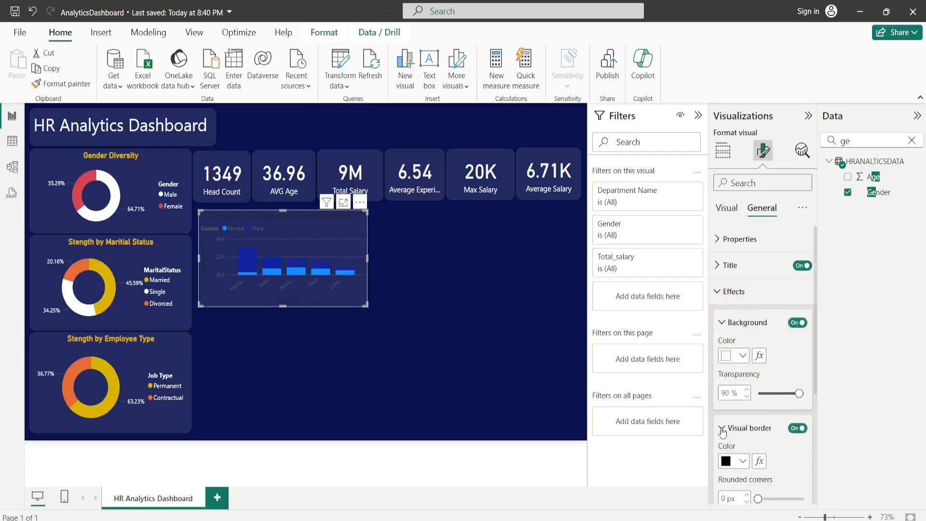
{"action": "scroll", "coordinate": [757, 478], "scroll_direction": "down", "scroll_amount": 2}
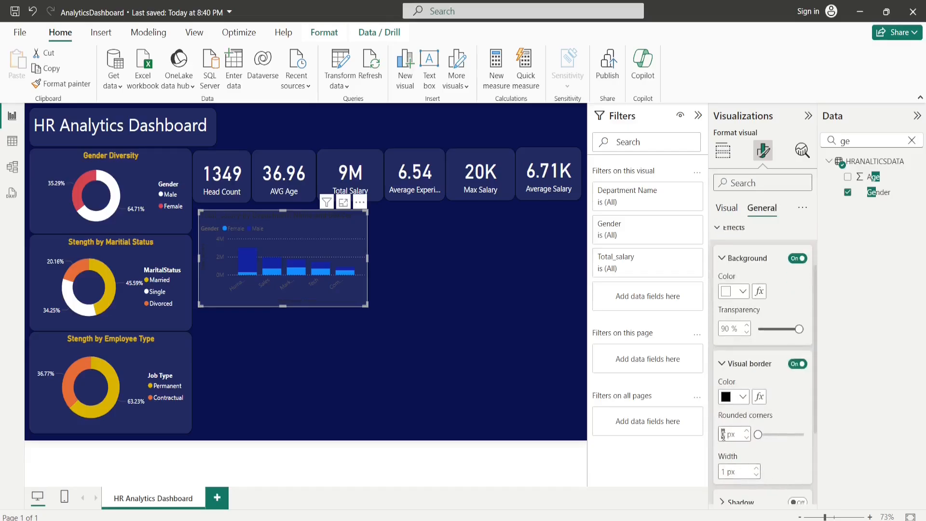
{"action": "left_click", "coordinate": [536, 332]}
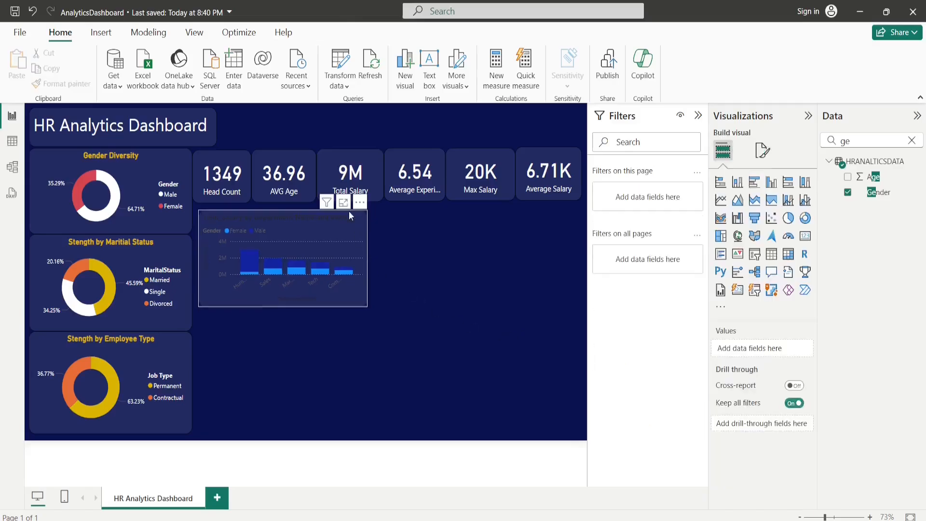
Step: Replace the column chart's title with "Salary By Department and Gender"
{"action": "left_click", "coordinate": [349, 252]}
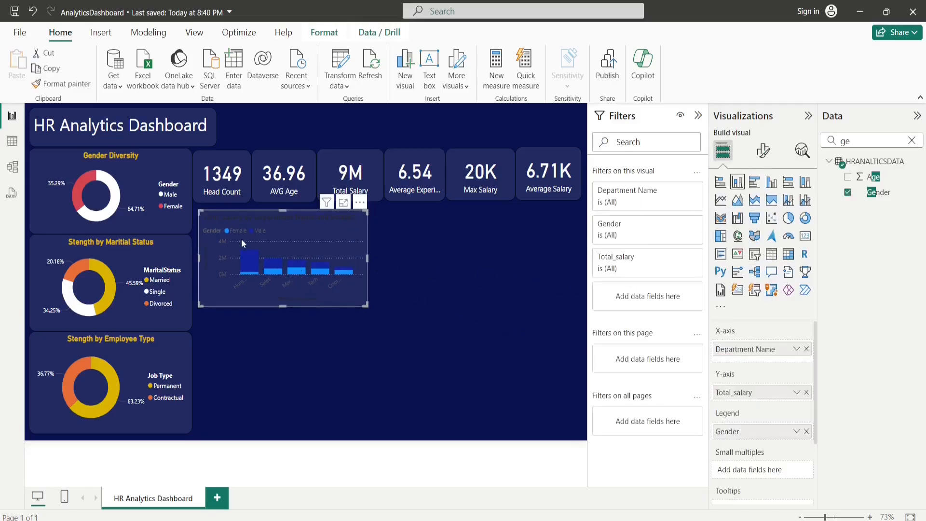
{"action": "left_click", "coordinate": [763, 151]}
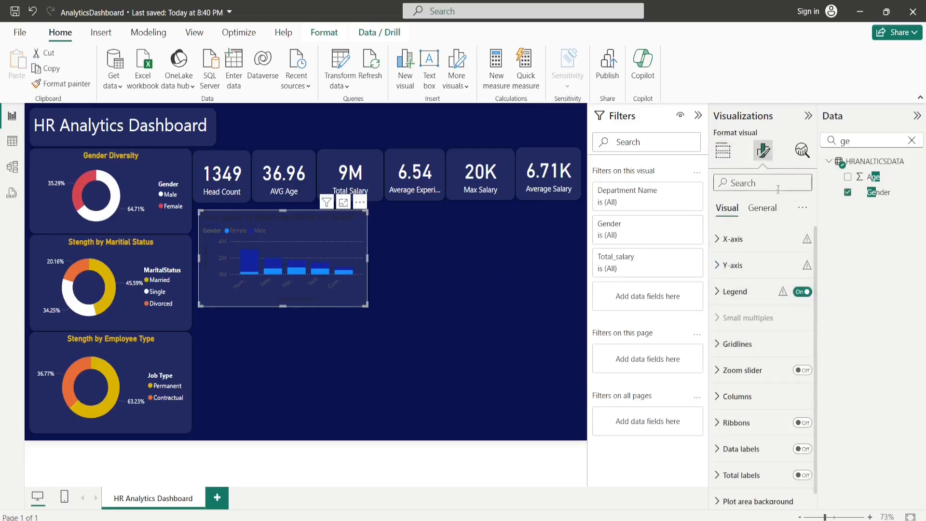
{"action": "left_click", "coordinate": [769, 211]}
{"action": "left_click", "coordinate": [802, 265]}
{"action": "left_click", "coordinate": [730, 266]}
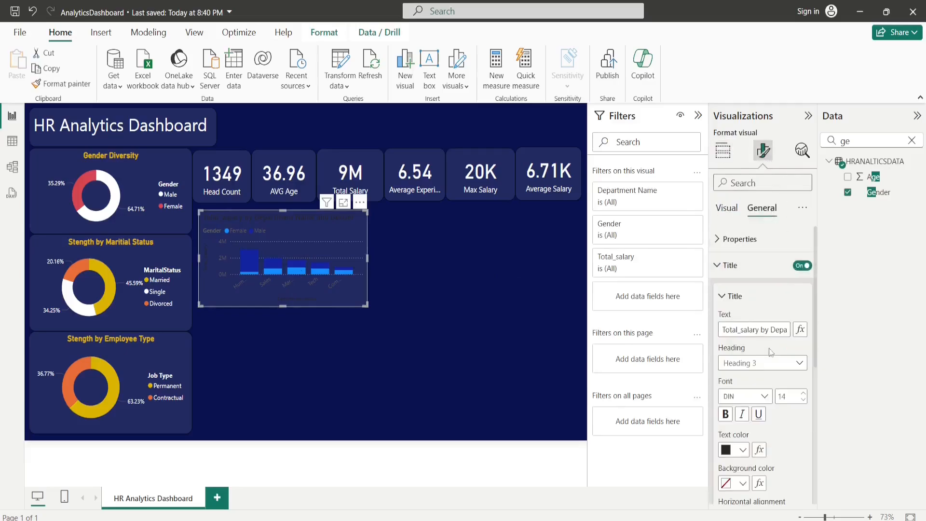
{"action": "left_click", "coordinate": [757, 330]}
{"action": "triple_click", "coordinate": [756, 330]}
{"action": "key", "text": "BackSpace"}
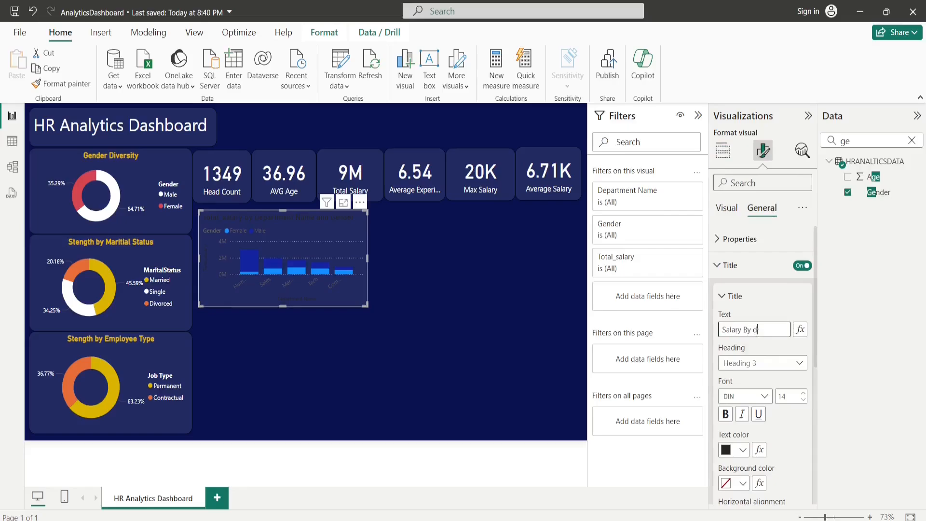
{"action": "type", "text": "Salary By department and"}
{"action": "key", "text": "BackSpace"}
{"action": "type", "text": "Department an"}
{"action": "key", "text": "End"}
{"action": "type", "text": "Gender"}
Step: Color the column chart's title text gold and center it horizontally
{"action": "left_click", "coordinate": [742, 451]}
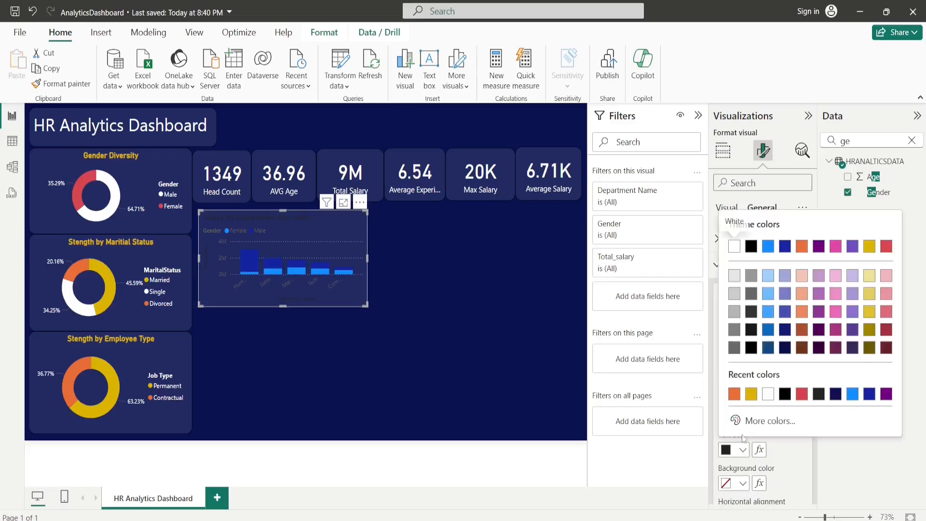
{"action": "left_click", "coordinate": [752, 394]}
{"action": "scroll", "coordinate": [797, 453], "scroll_direction": "down", "scroll_amount": 2}
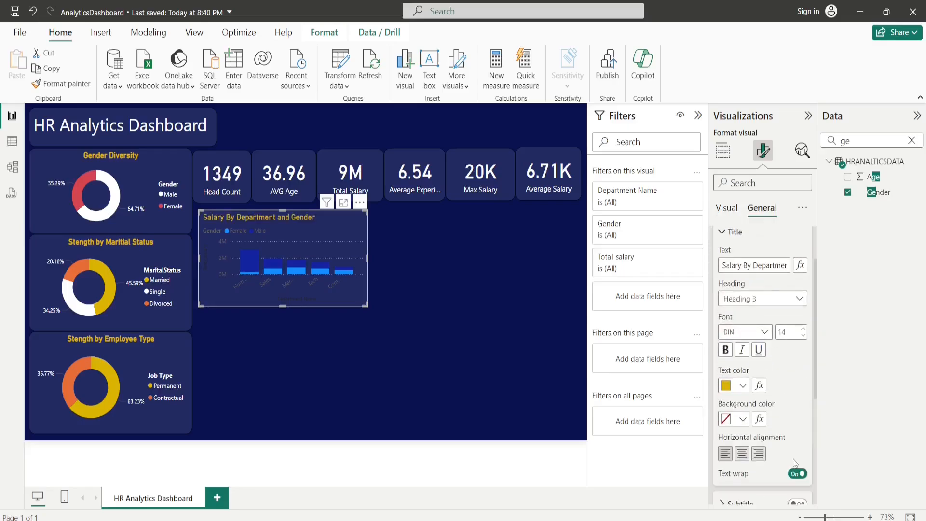
{"action": "left_click", "coordinate": [746, 456]}
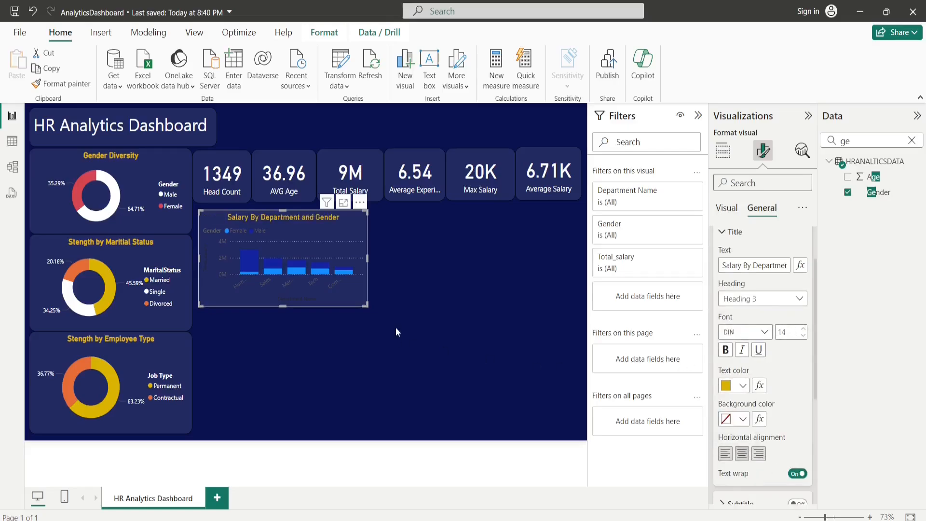
{"action": "left_click", "coordinate": [357, 340]}
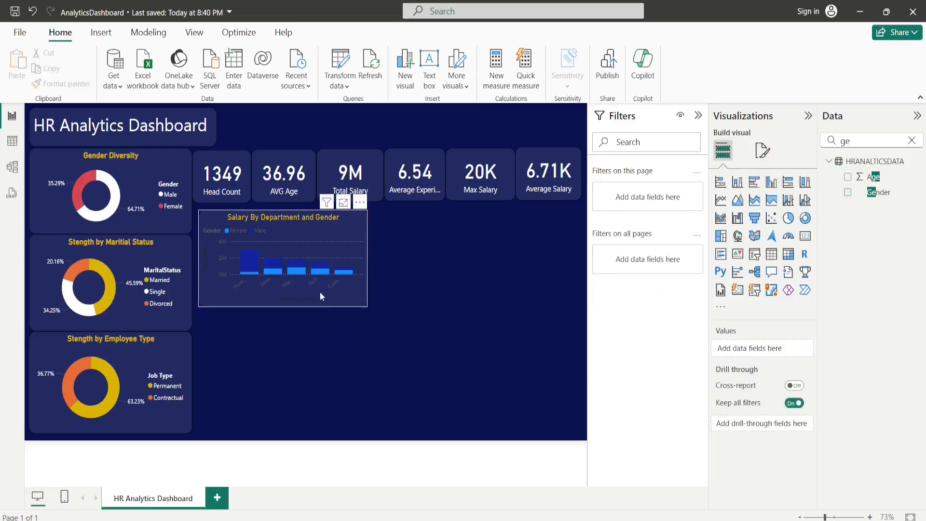
Step: Set the color of the column chart's X-axis values to white
{"action": "left_click", "coordinate": [261, 302]}
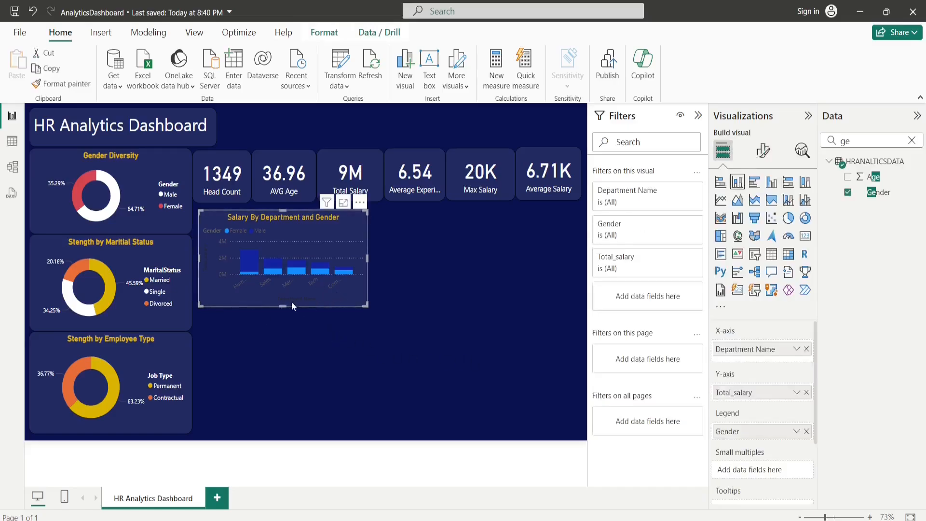
{"action": "left_click", "coordinate": [763, 150]}
{"action": "left_click", "coordinate": [731, 239]}
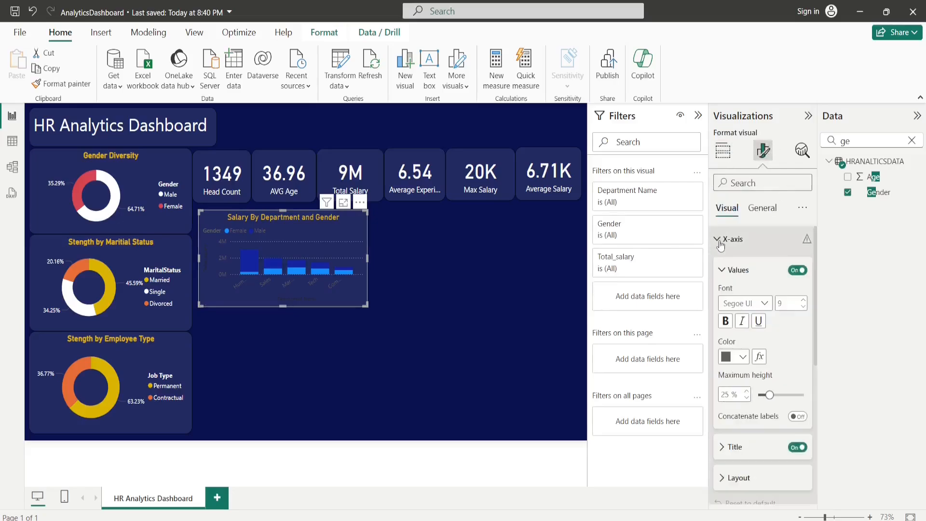
{"action": "left_click", "coordinate": [743, 357]}
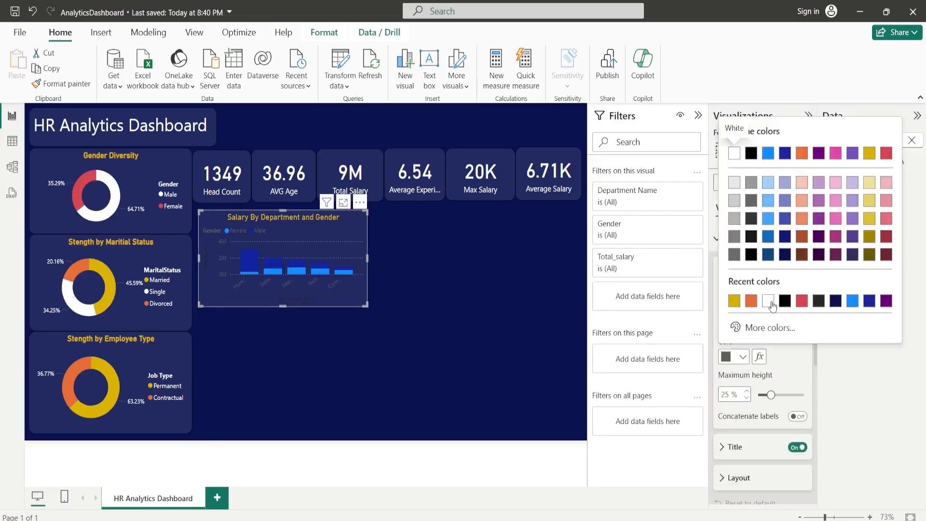
{"action": "left_click", "coordinate": [736, 154]}
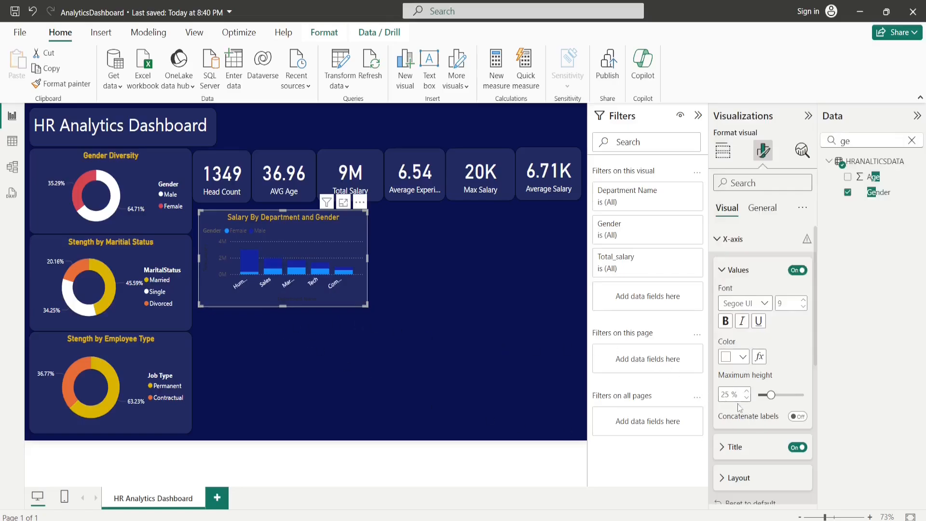
Step: Widen the column chart to below the Average Experience card, make it slightly taller, and turn off its X-axis title
{"action": "left_click_drag", "start_coordinate": [366, 260], "coordinate": [423, 264]}
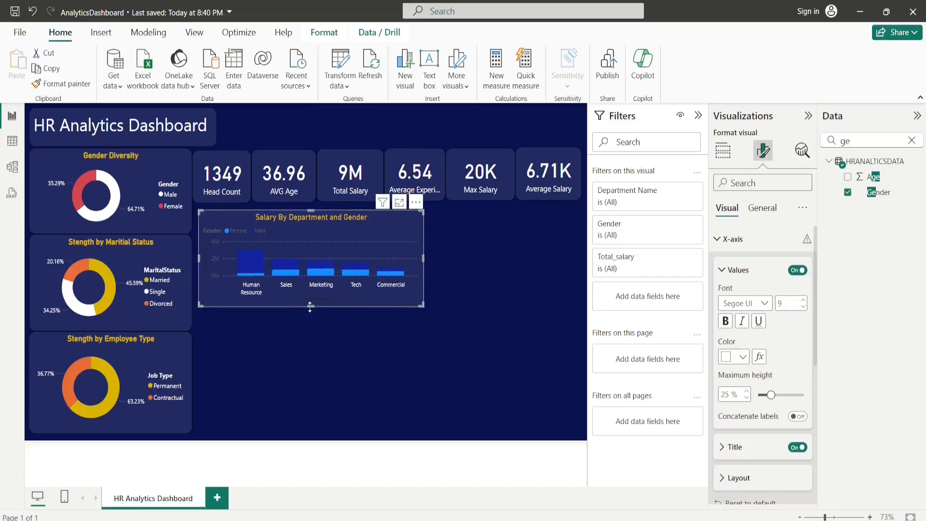
{"action": "left_click_drag", "start_coordinate": [311, 308], "coordinate": [308, 328]}
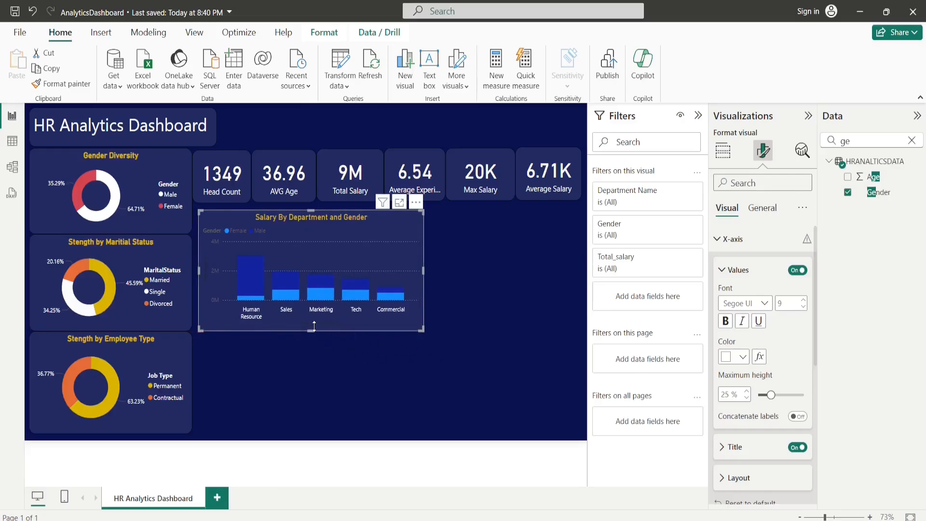
{"action": "left_click", "coordinate": [722, 271]}
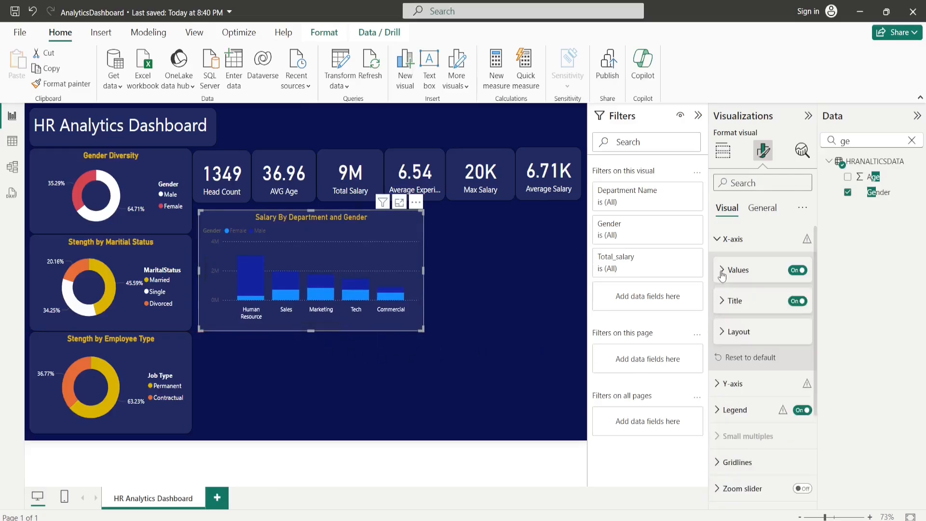
{"action": "left_click", "coordinate": [798, 301]}
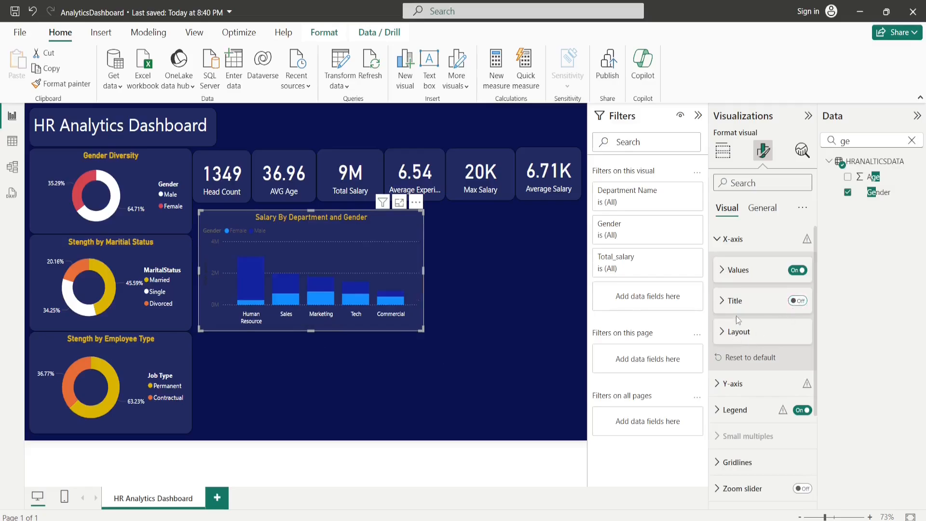
Step: Set the column chart's Y-axis values to white and turn off the Y-axis title
{"action": "left_click", "coordinate": [769, 386]}
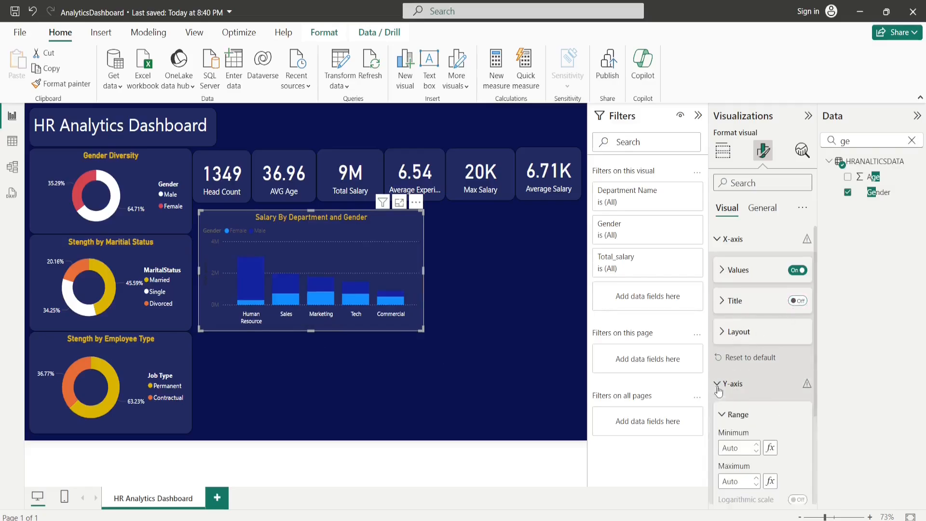
{"action": "scroll", "coordinate": [783, 401], "scroll_direction": "down", "scroll_amount": 4}
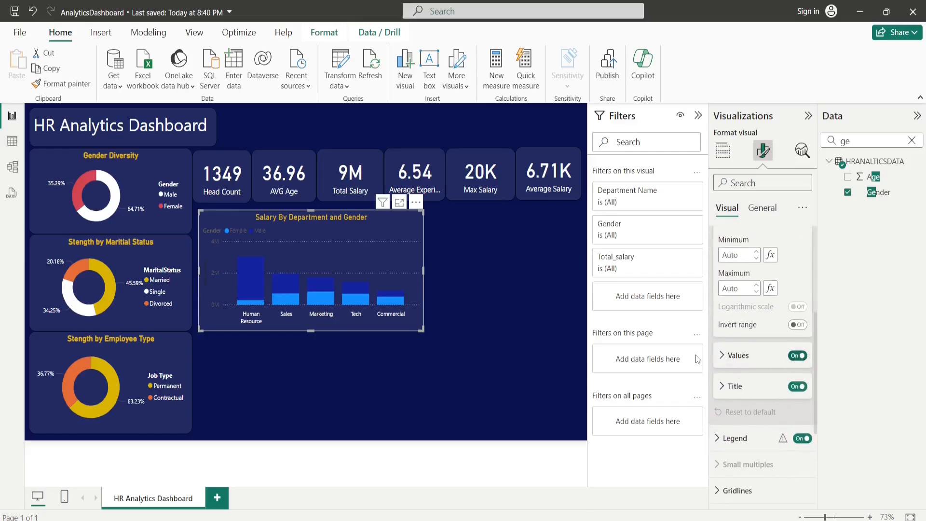
{"action": "left_click", "coordinate": [722, 357]}
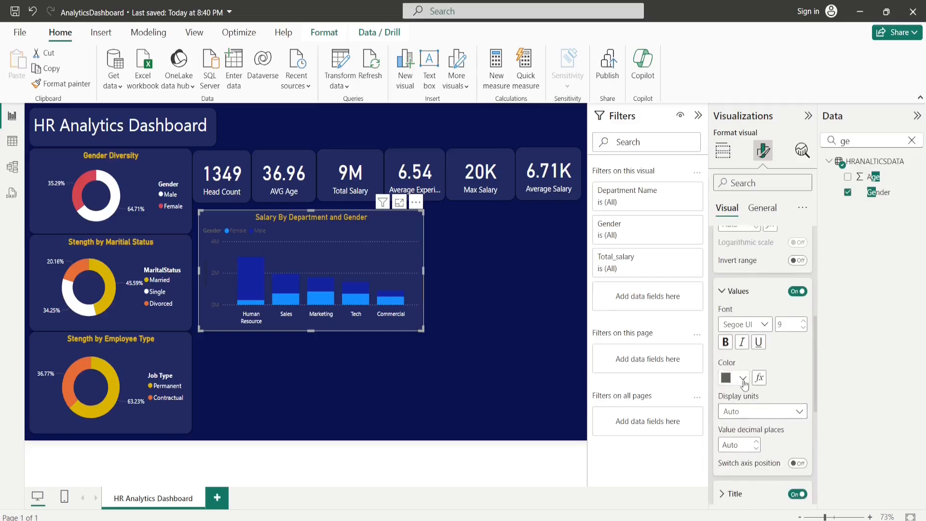
{"action": "left_click", "coordinate": [743, 380]}
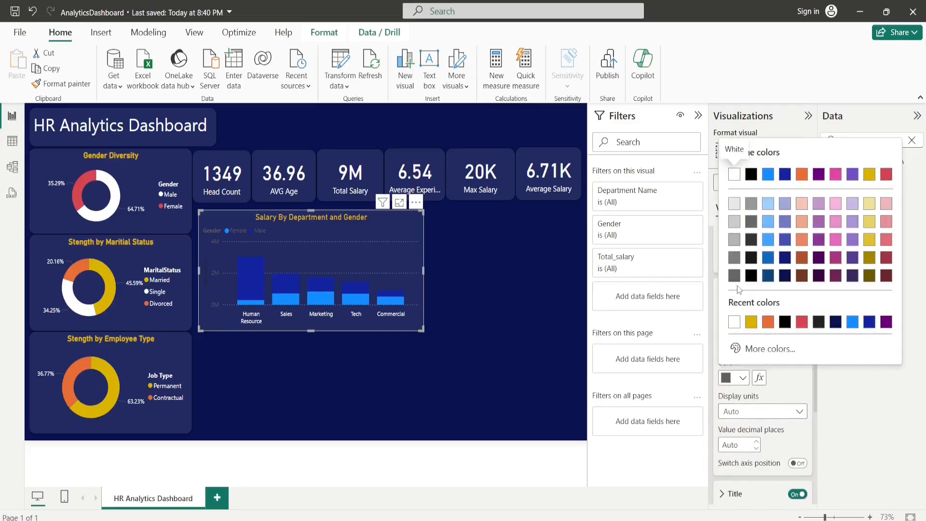
{"action": "left_click", "coordinate": [734, 322]}
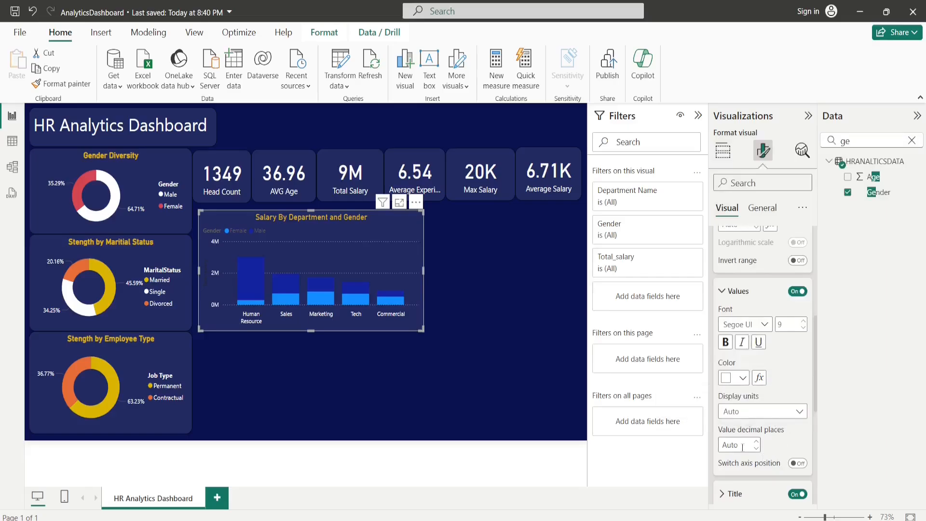
{"action": "left_click", "coordinate": [724, 293]}
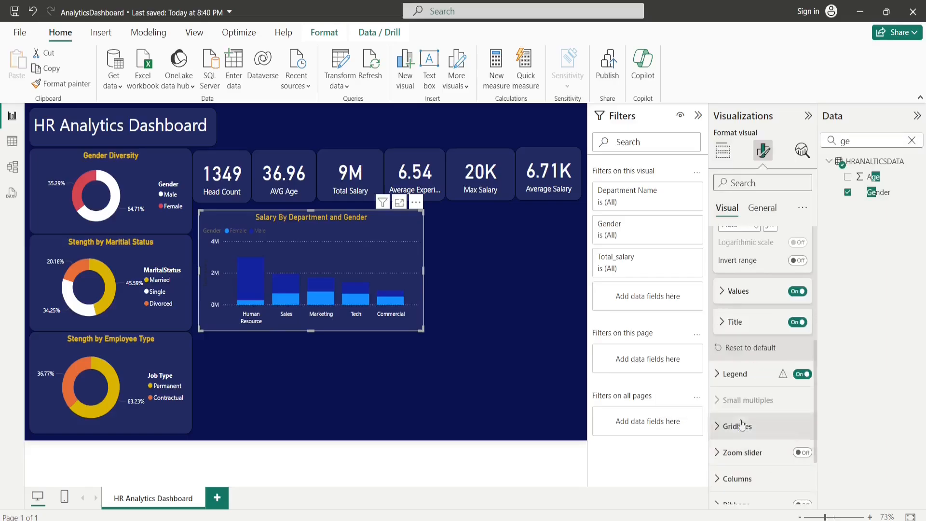
{"action": "left_click", "coordinate": [798, 322]}
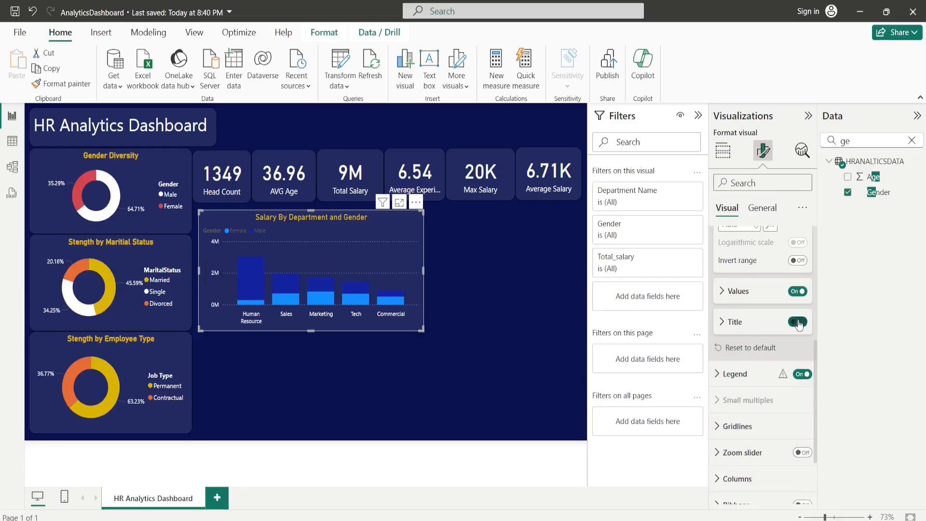
Step: Set the text color of the column chart's Gender legend to gold
{"action": "left_click", "coordinate": [730, 375]}
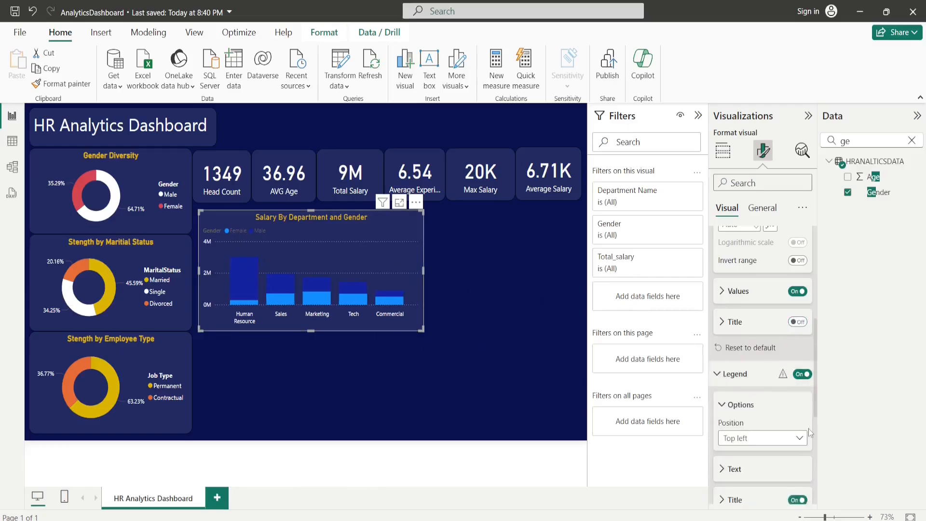
{"action": "scroll", "coordinate": [753, 410], "scroll_direction": "down", "scroll_amount": 2}
{"action": "left_click", "coordinate": [721, 409]}
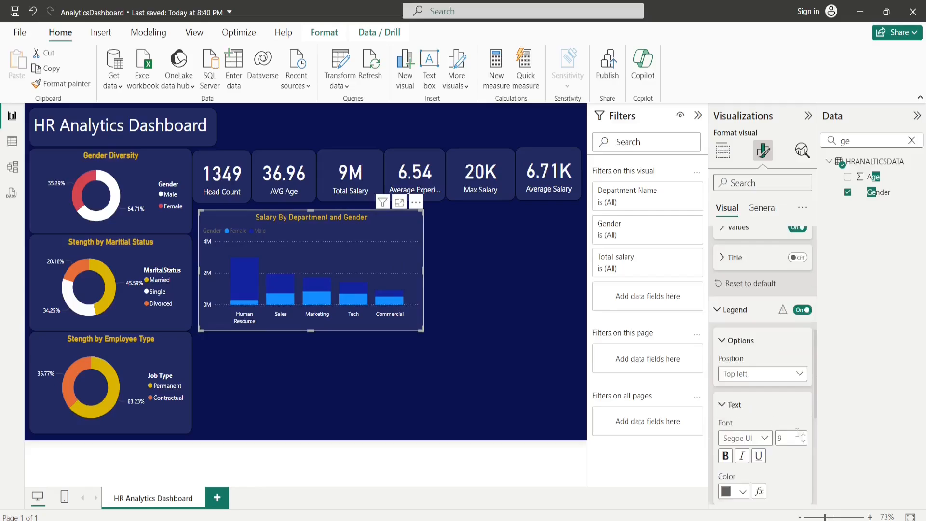
{"action": "scroll", "coordinate": [743, 420], "scroll_direction": "down", "scroll_amount": 2}
{"action": "left_click", "coordinate": [743, 428]}
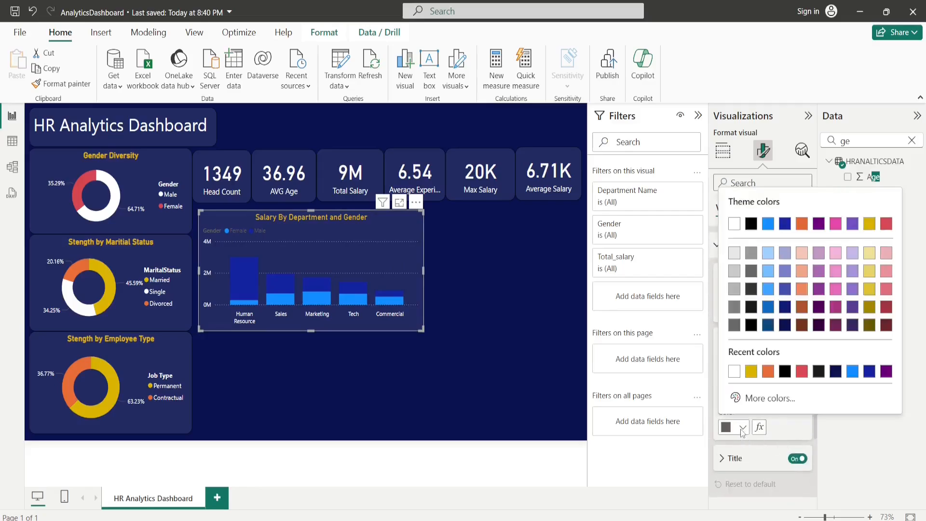
{"action": "left_click", "coordinate": [751, 372]}
{"action": "scroll", "coordinate": [760, 415], "scroll_direction": "down", "scroll_amount": 1}
{"action": "scroll", "coordinate": [760, 421], "scroll_direction": "down", "scroll_amount": 1}
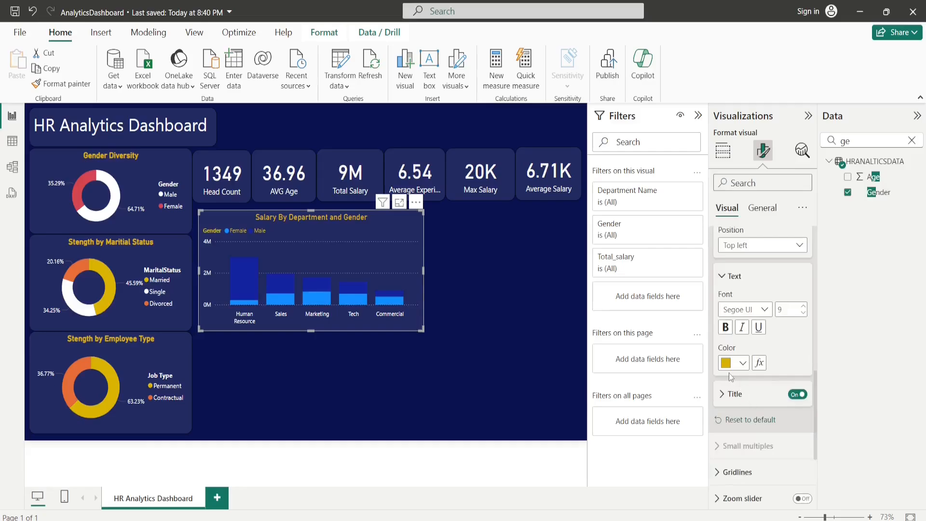
Step: Set the text color of the column chart's Gender legend to white
{"action": "left_click", "coordinate": [734, 363]}
{"action": "left_click", "coordinate": [755, 311]}
{"action": "left_click", "coordinate": [721, 396]}
{"action": "left_click", "coordinate": [723, 397]}
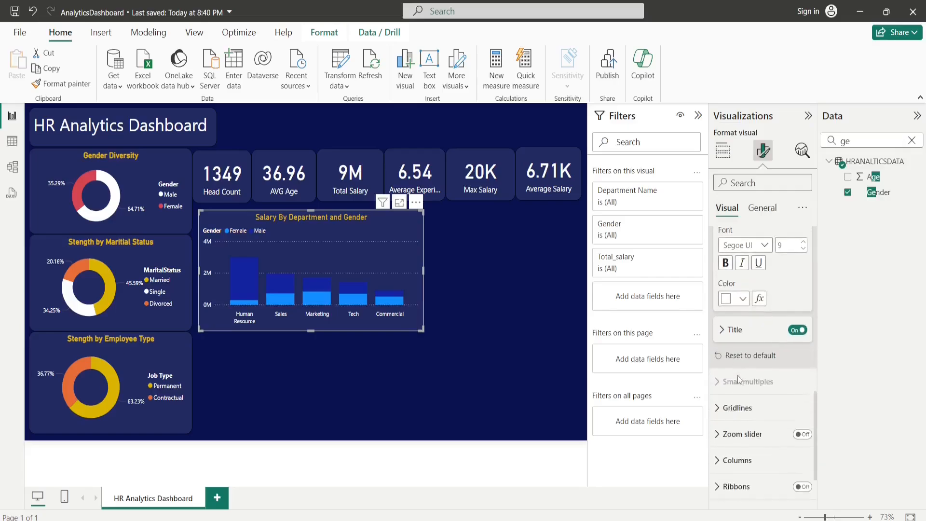
Step: Set the column color of the Male series in the salary by department chart to gold
{"action": "scroll", "coordinate": [738, 381], "scroll_direction": "down", "scroll_amount": 2}
{"action": "left_click", "coordinate": [719, 462]}
{"action": "scroll", "coordinate": [731, 434], "scroll_direction": "down", "scroll_amount": 4}
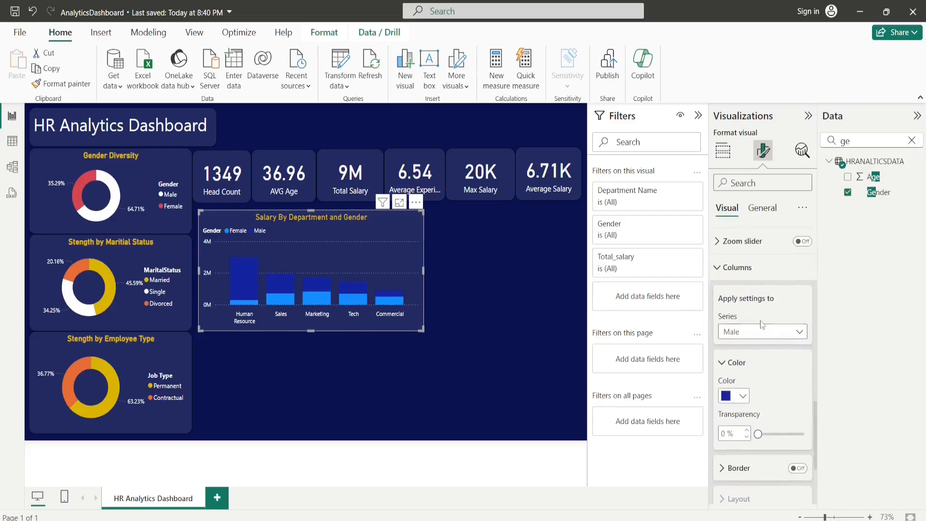
{"action": "left_click", "coordinate": [738, 398]}
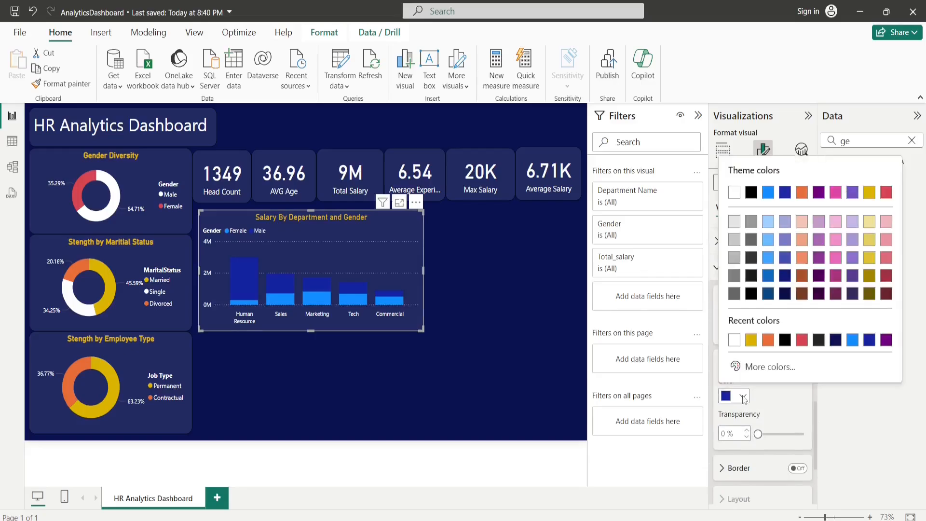
{"action": "left_click", "coordinate": [753, 341]}
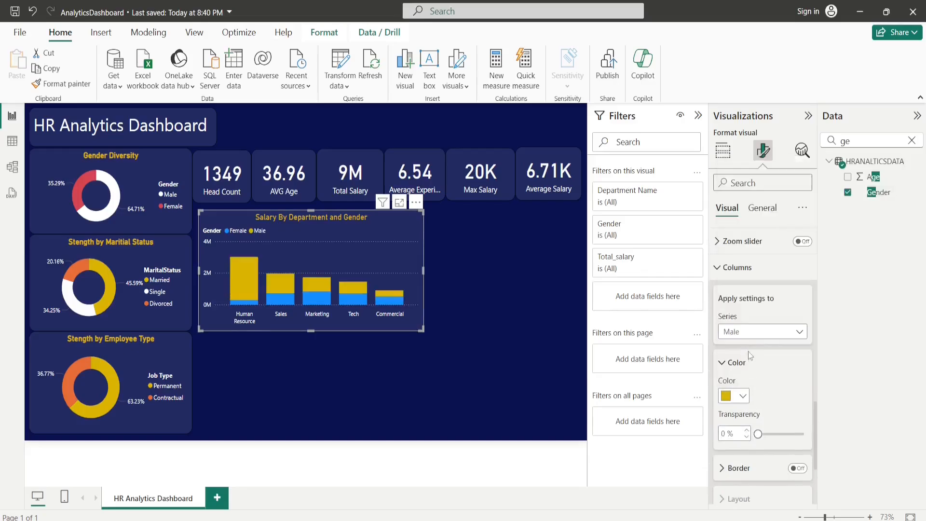
Step: Set the column color of the Female series in the salary by department chart to white
{"action": "left_click", "coordinate": [758, 333]}
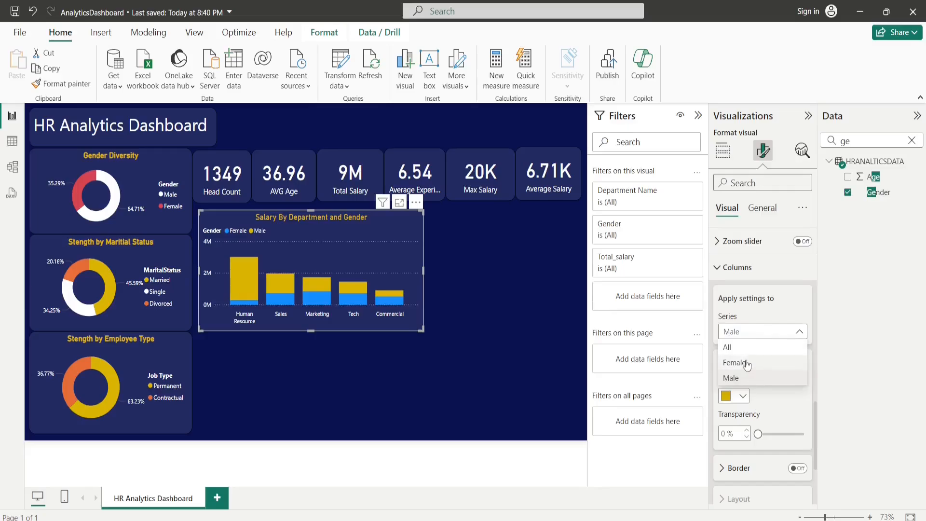
{"action": "left_click", "coordinate": [735, 362]}
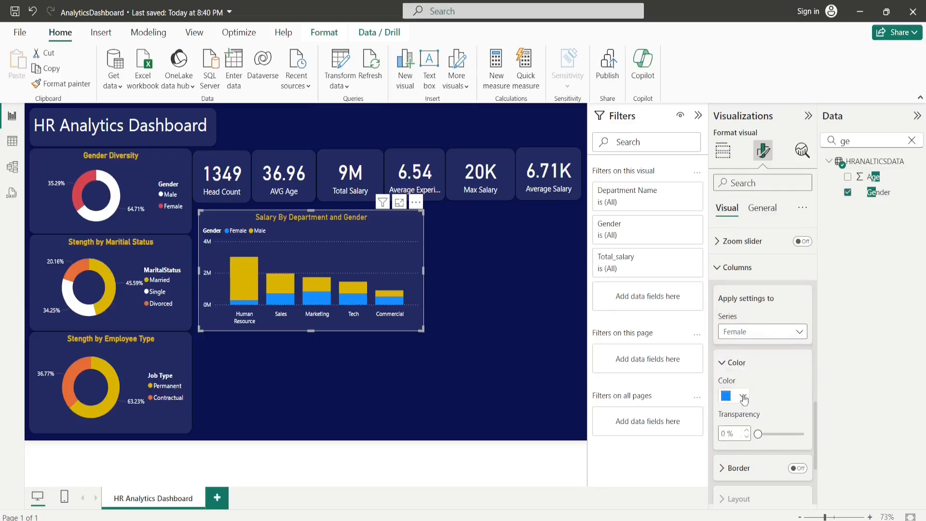
{"action": "left_click", "coordinate": [743, 396]}
{"action": "left_click", "coordinate": [751, 340]}
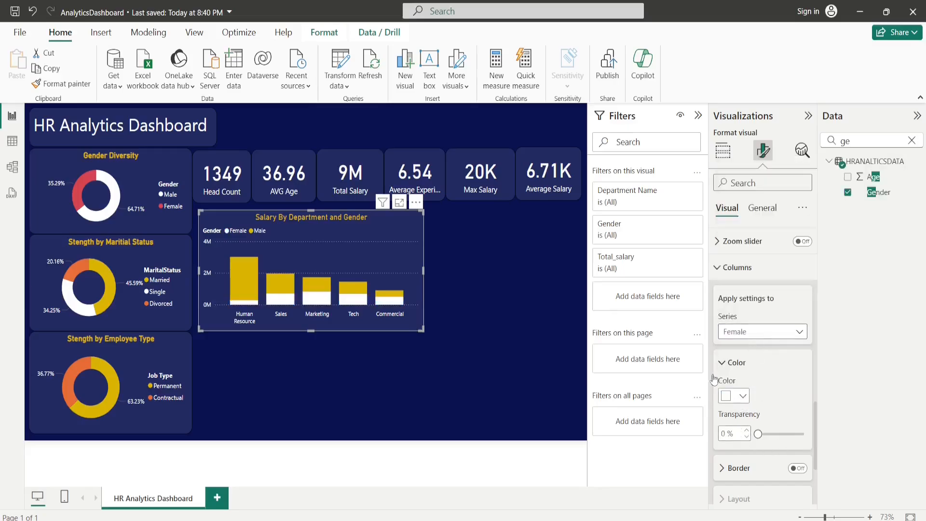
{"action": "left_click", "coordinate": [488, 373]}
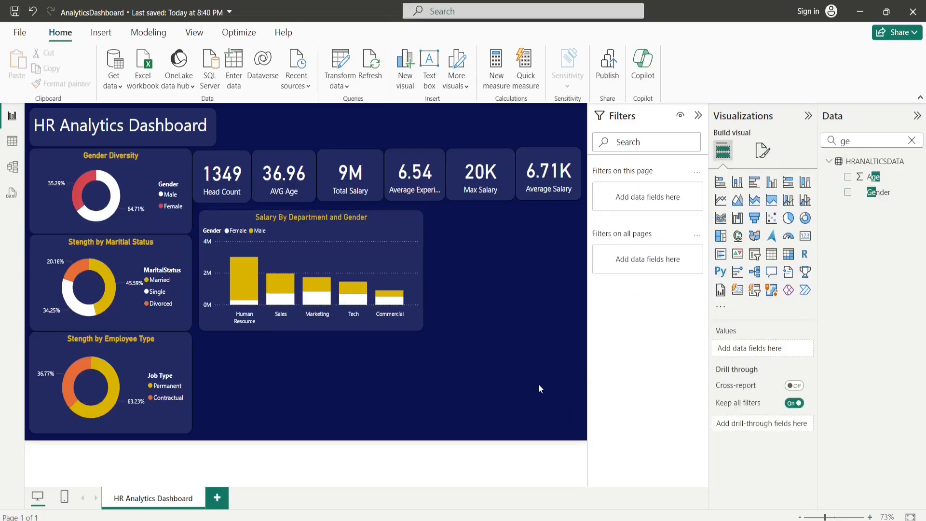
Step: Set the Contractual slice of the employee type donut chart to white
{"action": "left_click", "coordinate": [95, 381]}
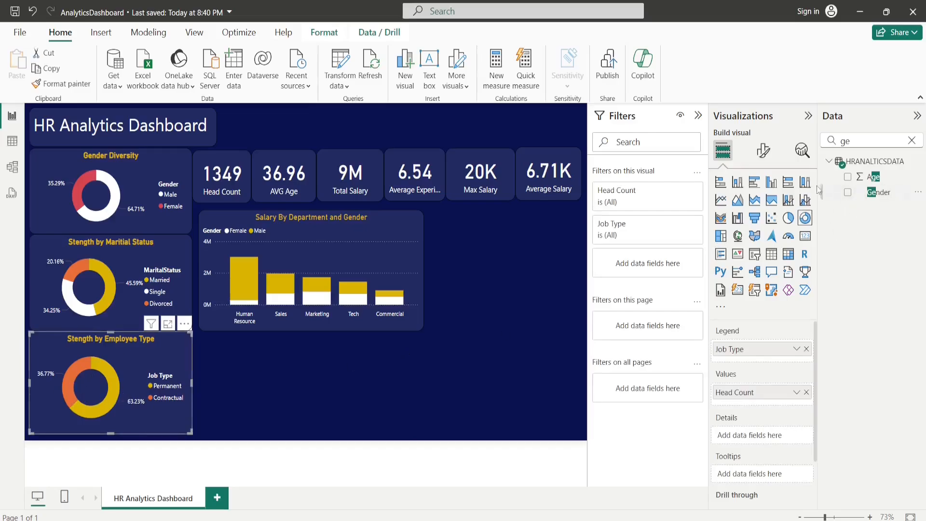
{"action": "left_click", "coordinate": [767, 157]}
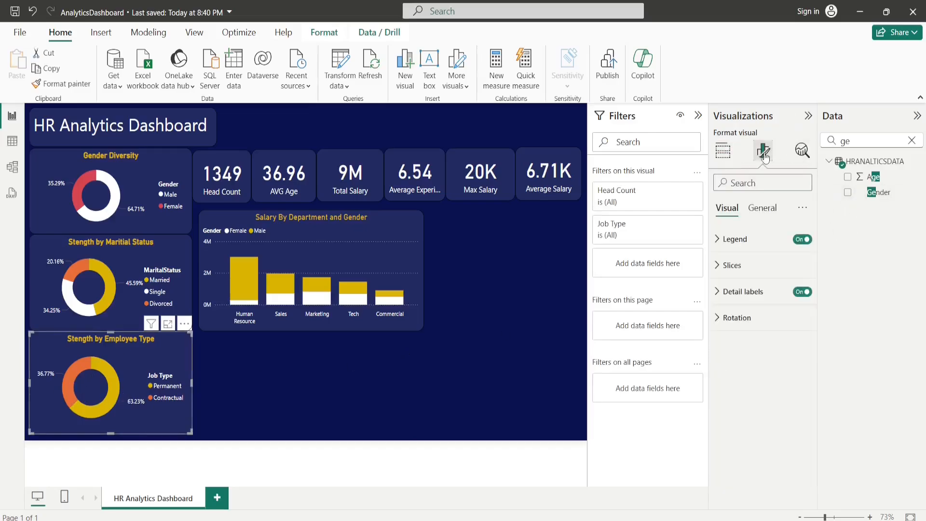
{"action": "left_click", "coordinate": [719, 267]}
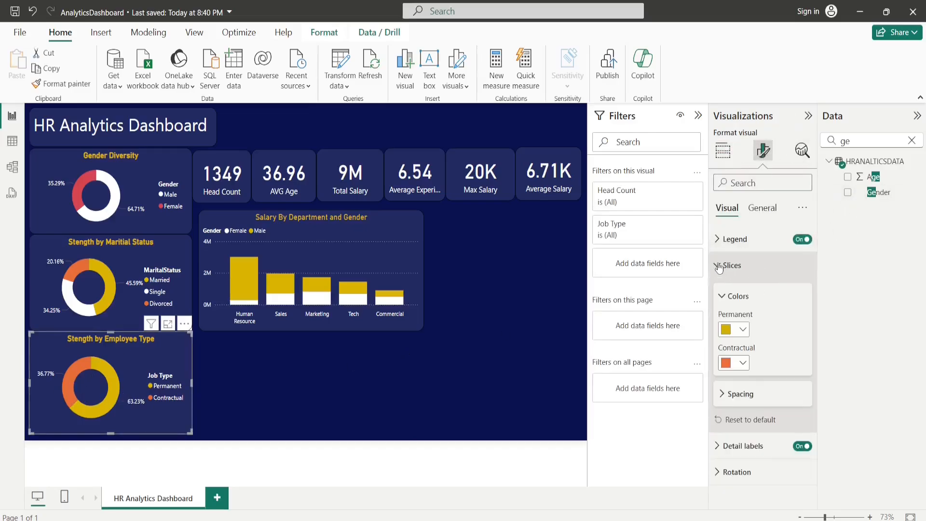
{"action": "left_click", "coordinate": [742, 367]}
{"action": "left_click", "coordinate": [734, 307]}
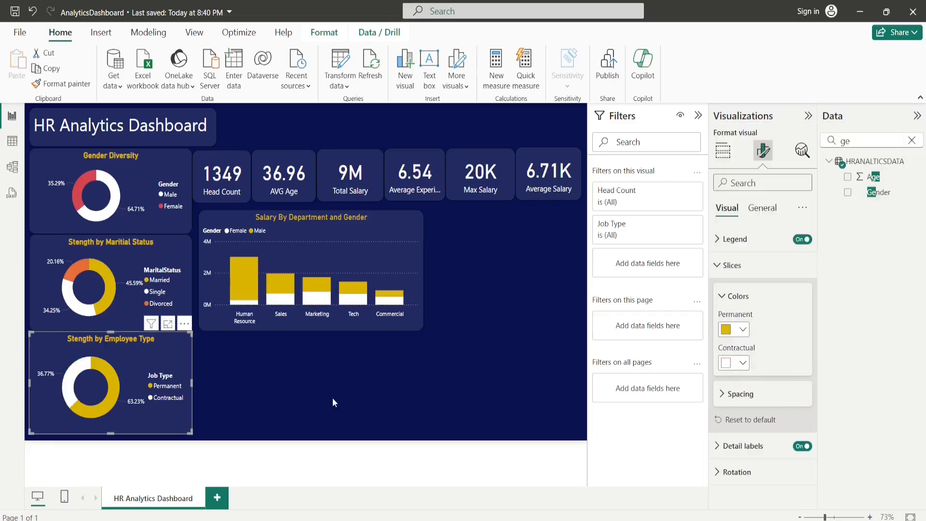
{"action": "left_click", "coordinate": [260, 381]}
Step: Set the Divorced slice of the marital status donut chart to red
{"action": "left_click", "coordinate": [123, 289]}
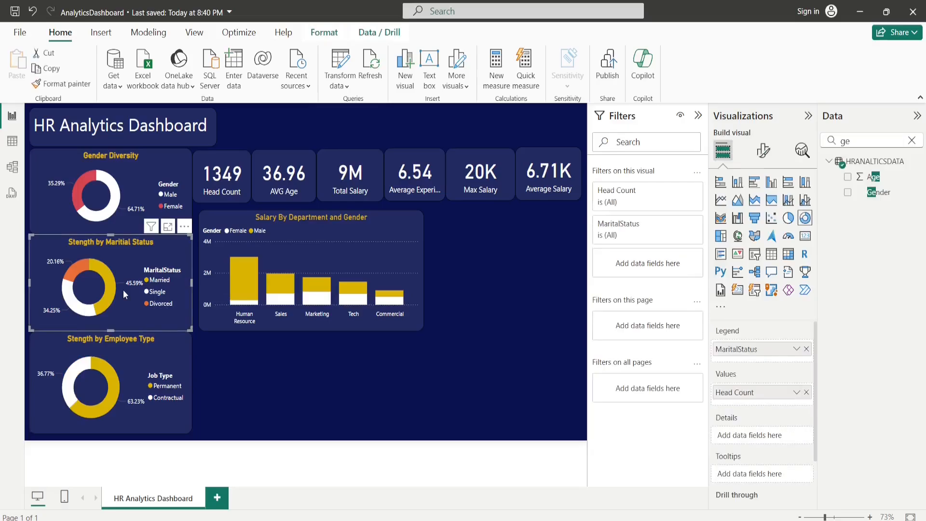
{"action": "left_click", "coordinate": [769, 154]}
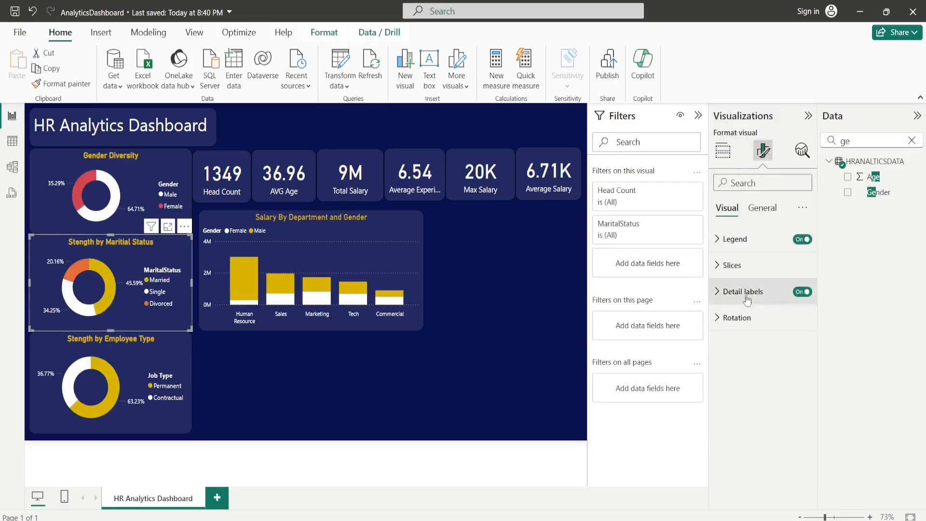
{"action": "left_click", "coordinate": [719, 276]}
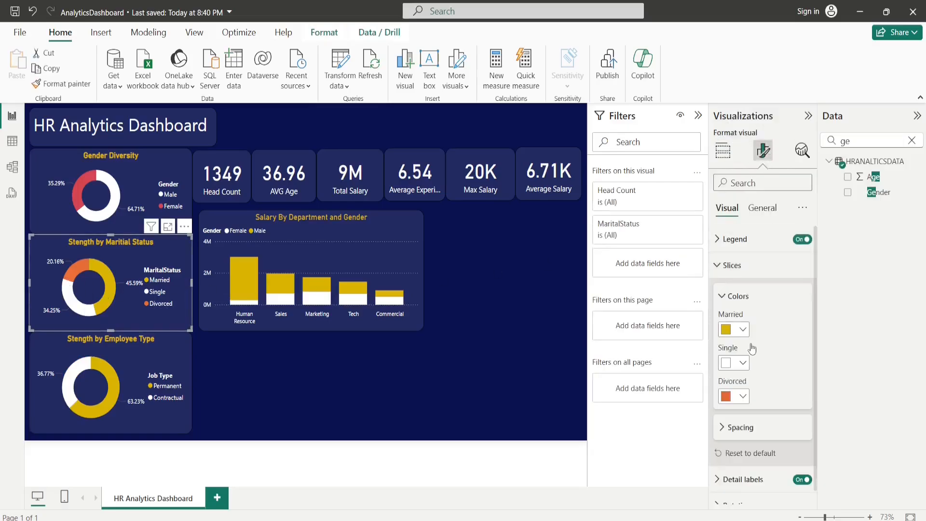
{"action": "left_click", "coordinate": [743, 397]}
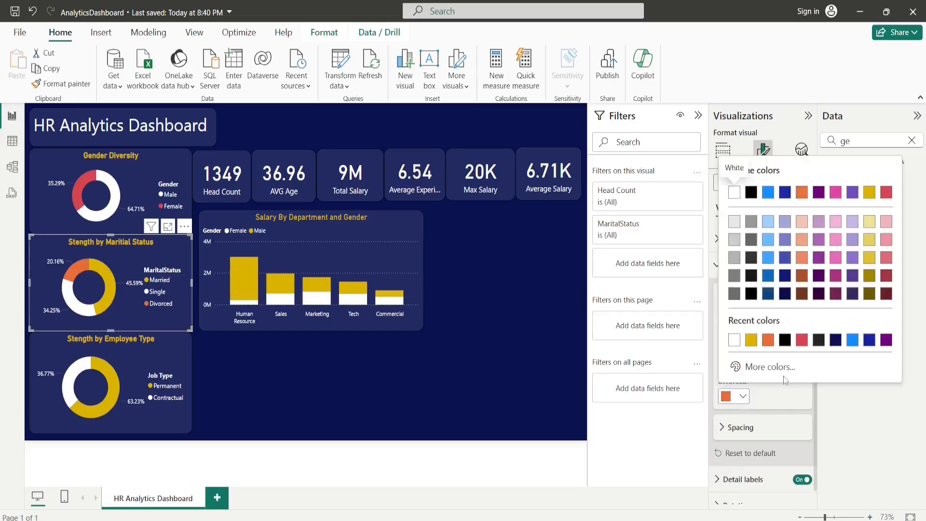
{"action": "left_click", "coordinate": [801, 341]}
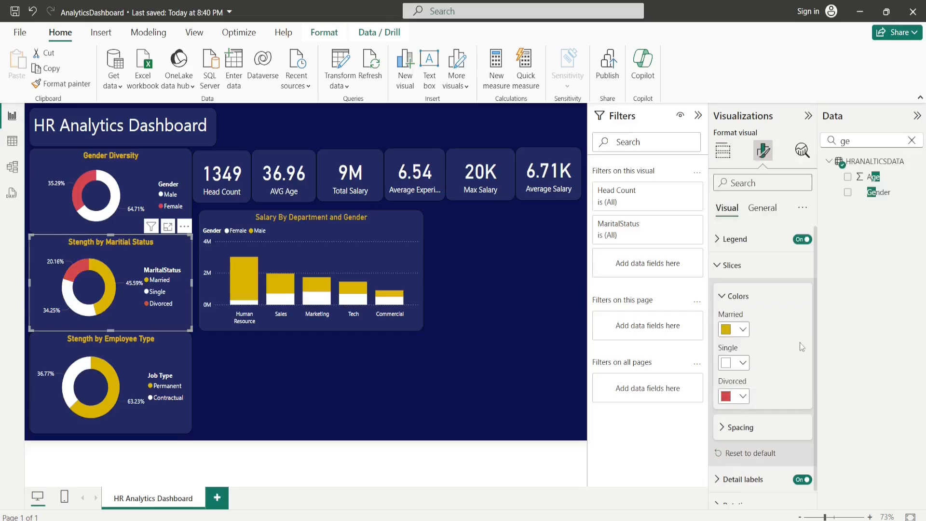
{"action": "left_click", "coordinate": [306, 407]}
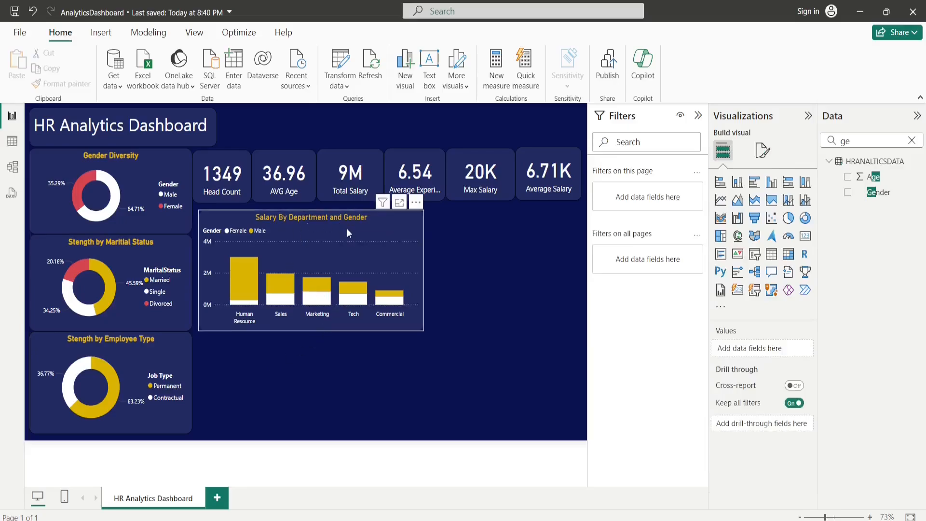
Step: Reposition the salary column chart snugly beneath the KPI cards and beside the donut charts
{"action": "key", "text": "ctrl+z"}
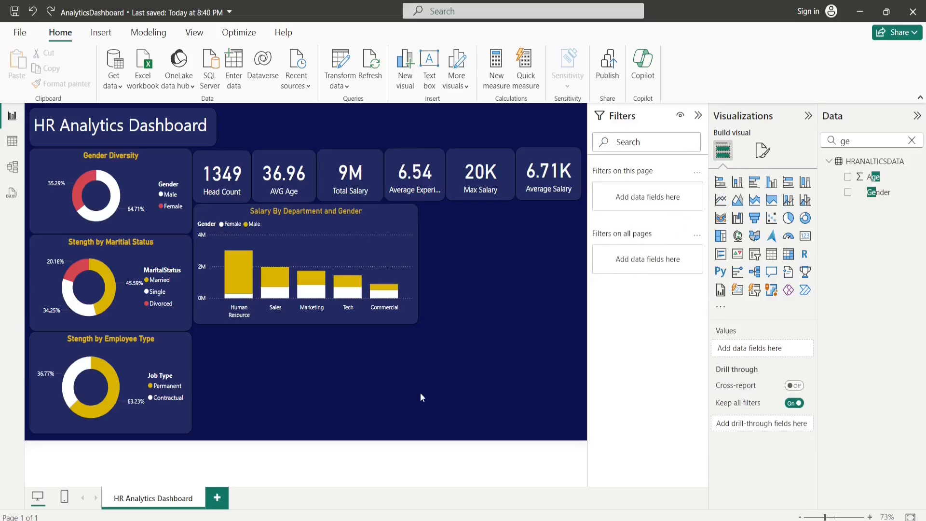
Step: Insert a stacked bar chart below the salary column chart with Department Name on its Y-axis
{"action": "left_click", "coordinate": [721, 182]}
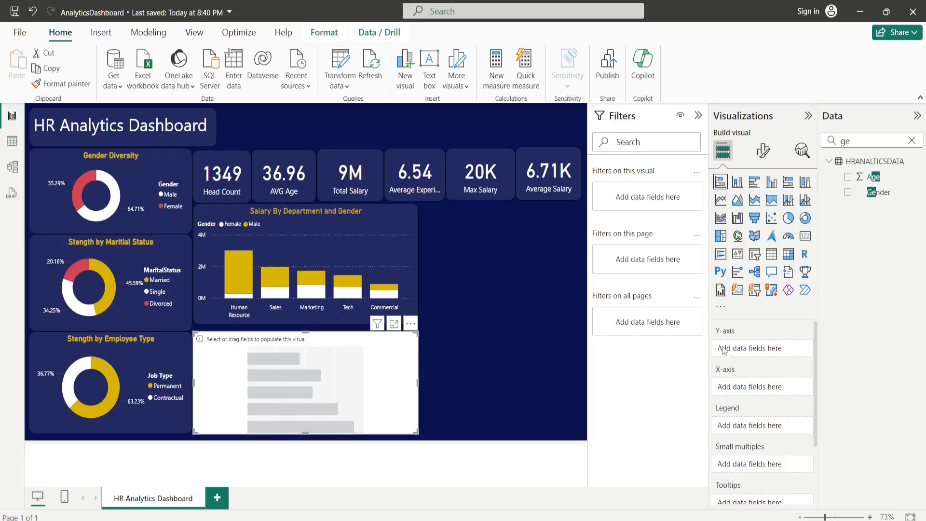
{"action": "left_click", "coordinate": [912, 141]}
{"action": "left_click_drag", "start_coordinate": [888, 243], "coordinate": [773, 356]}
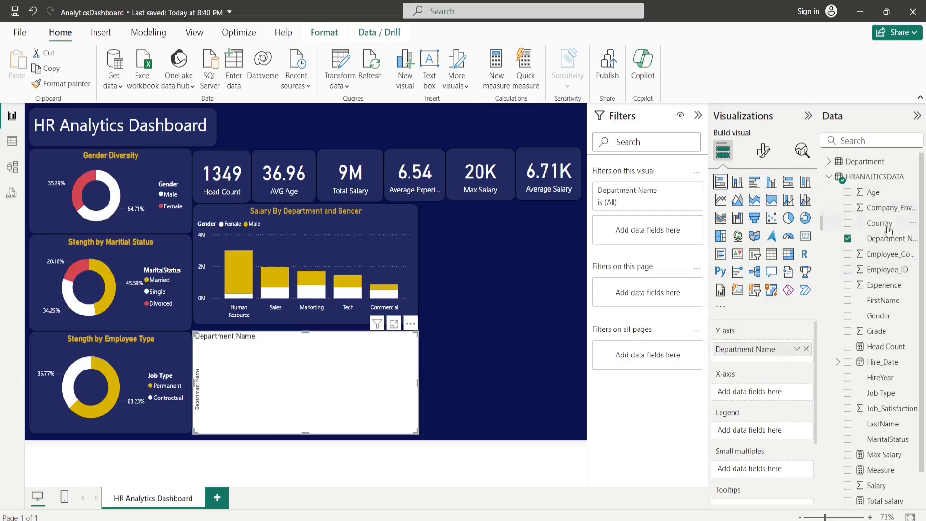
Step: Find the Head Count measure and add it to the X-axis of the new stacked bar chart
{"action": "left_click", "coordinate": [857, 139]}
{"action": "type", "text": "h"}
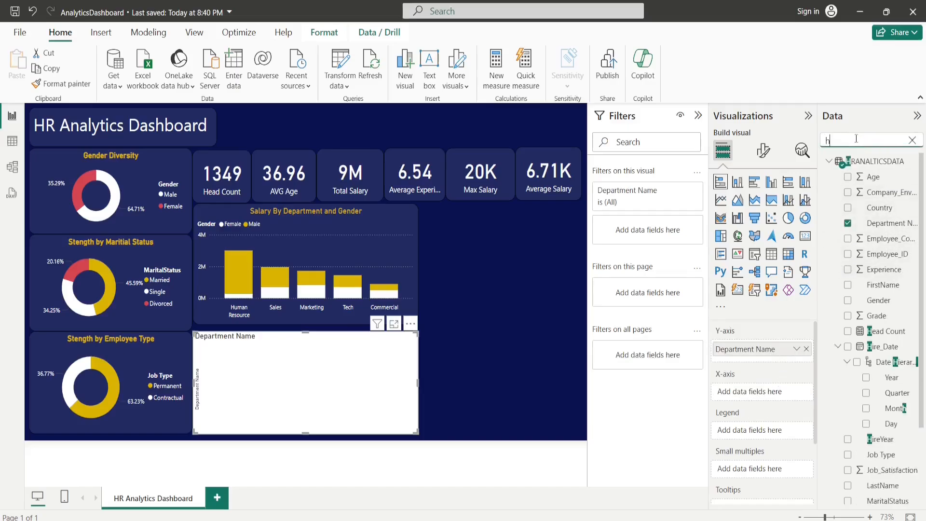
{"action": "type", "text": "ead"}
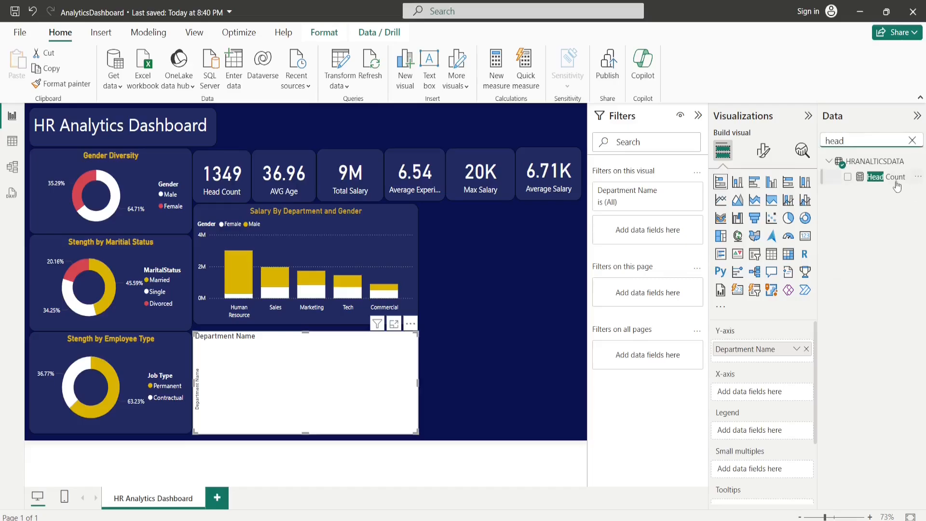
{"action": "left_click", "coordinate": [894, 179]}
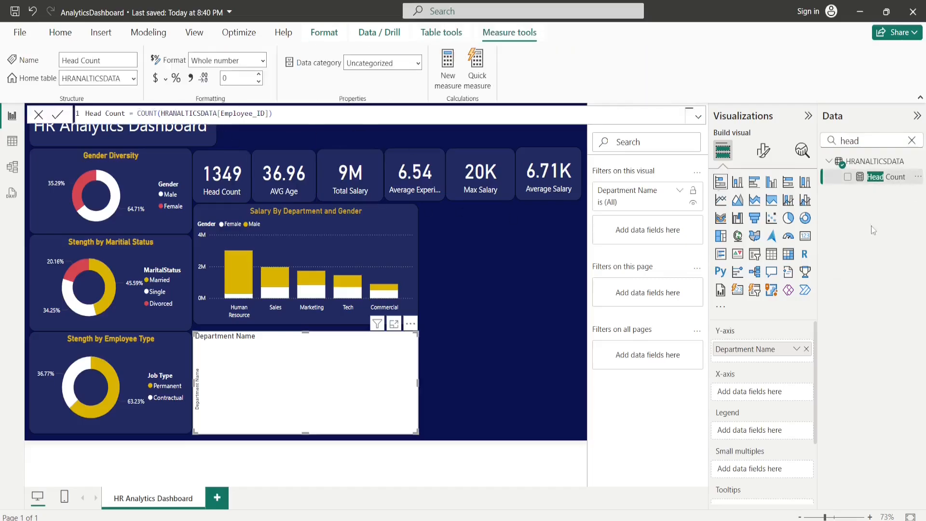
{"action": "left_click_drag", "start_coordinate": [883, 177], "coordinate": [748, 394]}
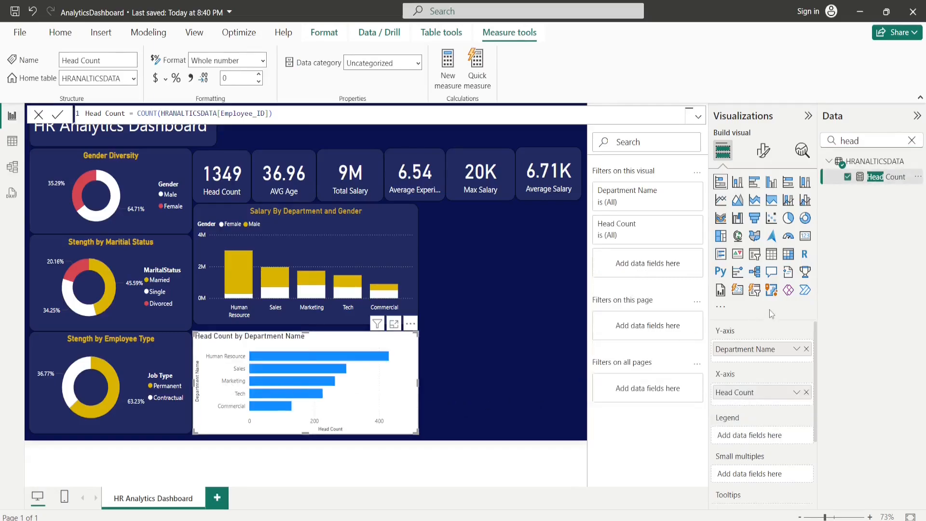
Step: Find the Gender field and add it as the legend of the head count bar chart
{"action": "left_click", "coordinate": [911, 140]}
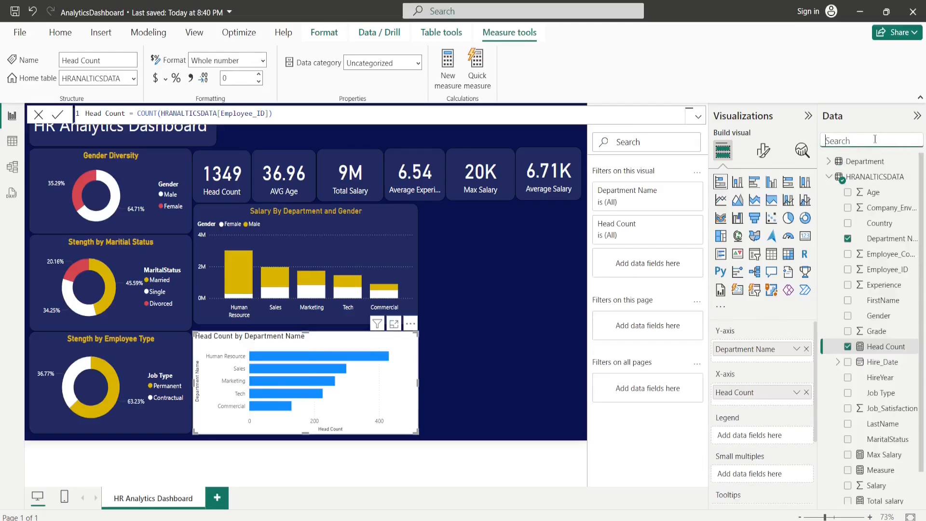
{"action": "left_click", "coordinate": [872, 140]}
{"action": "type", "text": "gen"}
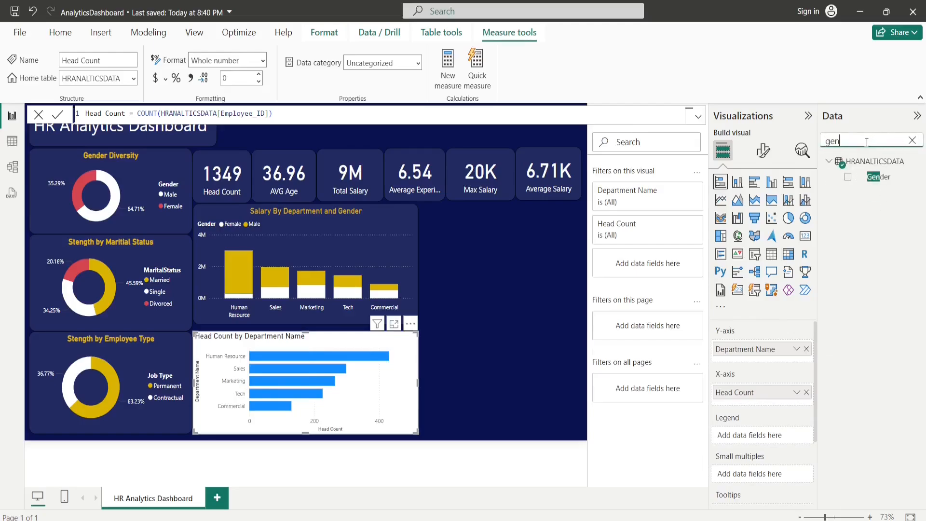
{"action": "left_click_drag", "start_coordinate": [875, 179], "coordinate": [753, 434]}
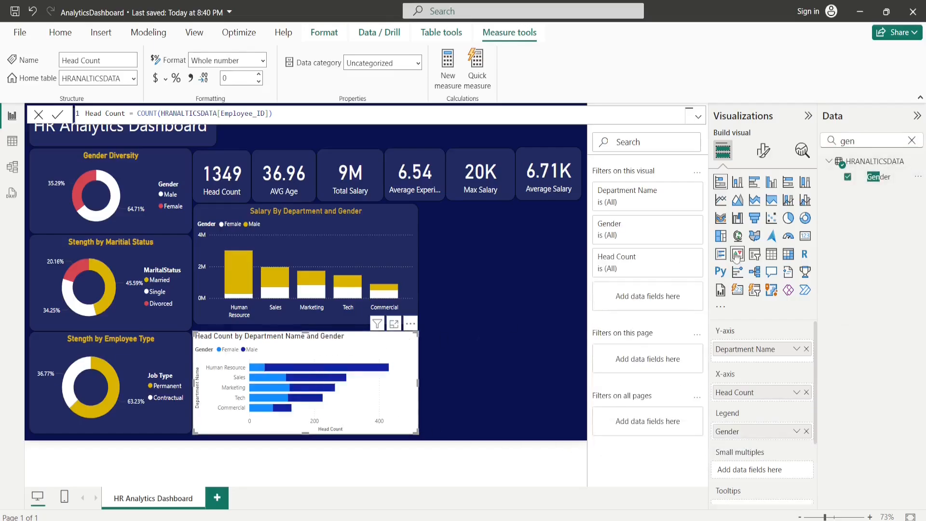
Step: Center the title of the head count bar chart and set its text color to gold
{"action": "left_click", "coordinate": [766, 159]}
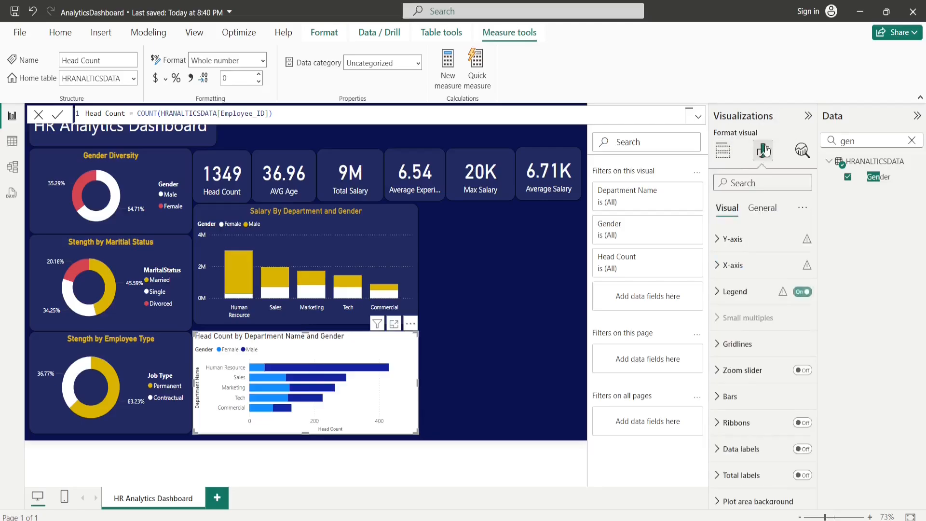
{"action": "left_click", "coordinate": [760, 209]}
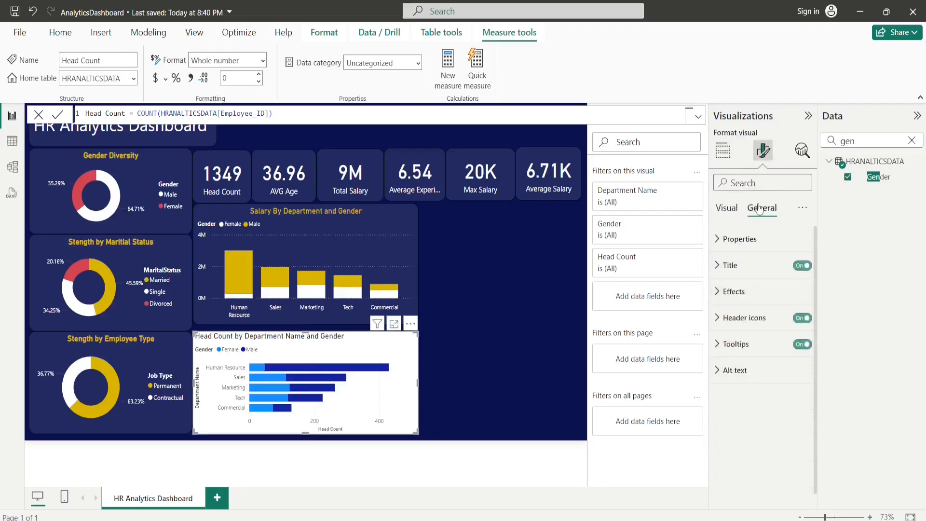
{"action": "left_click", "coordinate": [716, 266]}
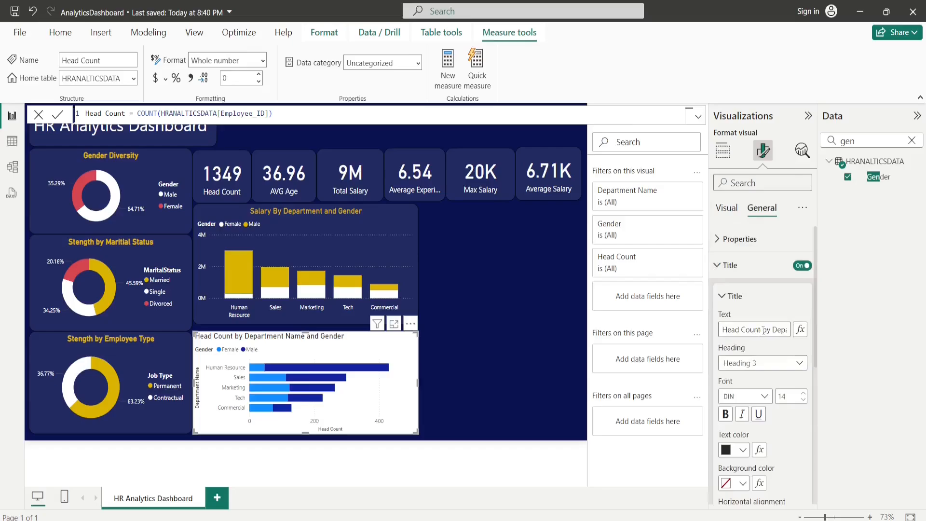
{"action": "left_click_drag", "start_coordinate": [778, 330], "coordinate": [749, 326]}
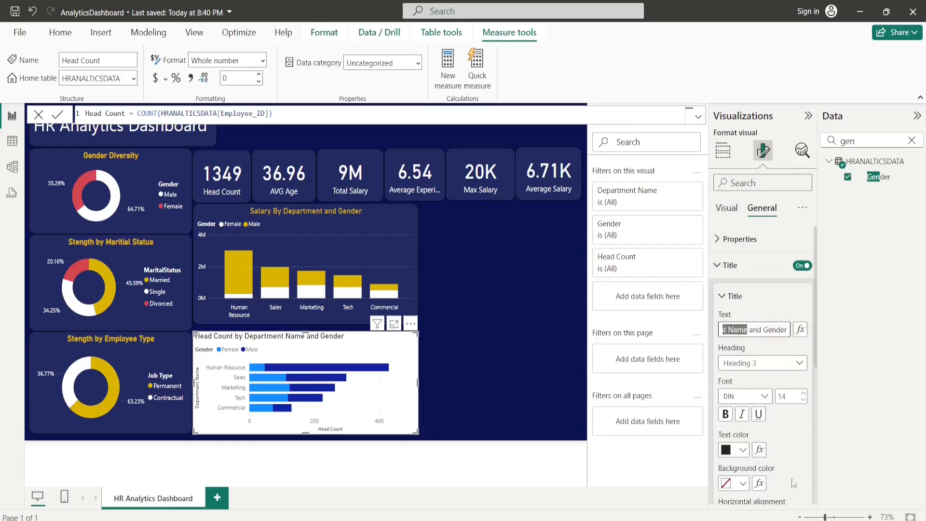
{"action": "scroll", "coordinate": [806, 444], "scroll_direction": "down", "scroll_amount": 3}
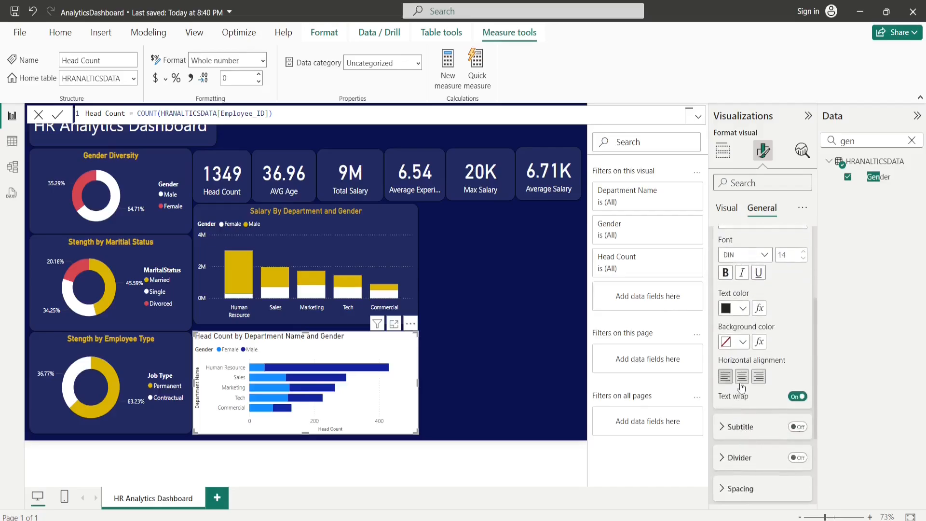
{"action": "left_click", "coordinate": [742, 381]}
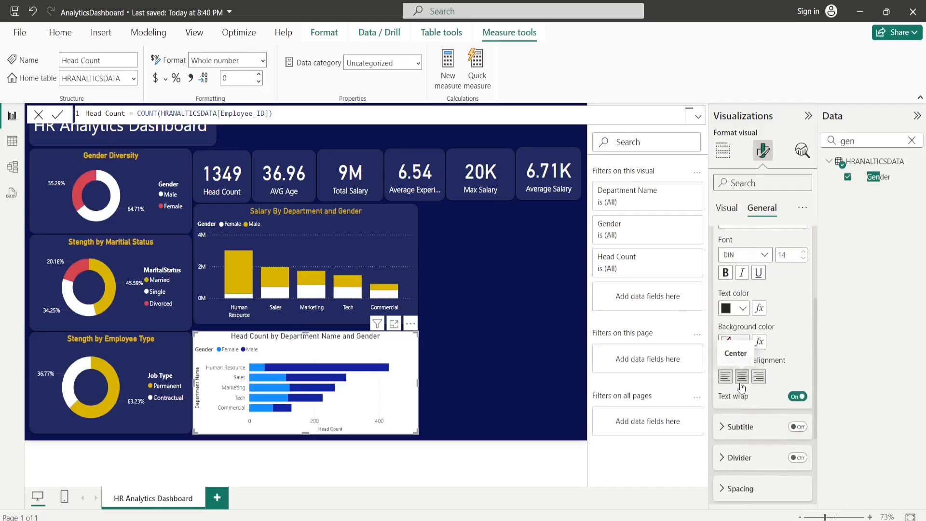
{"action": "left_click", "coordinate": [740, 311]}
{"action": "left_click", "coordinate": [771, 252]}
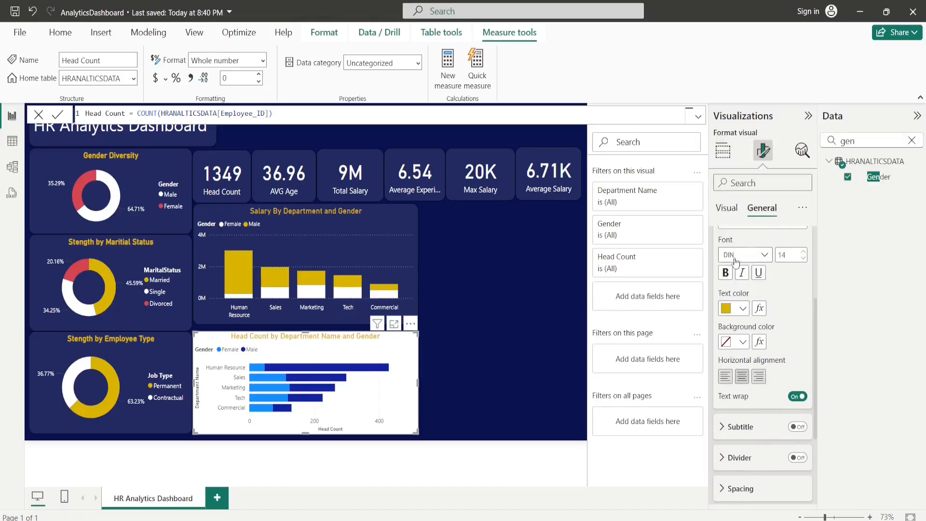
{"action": "left_click", "coordinate": [378, 399]}
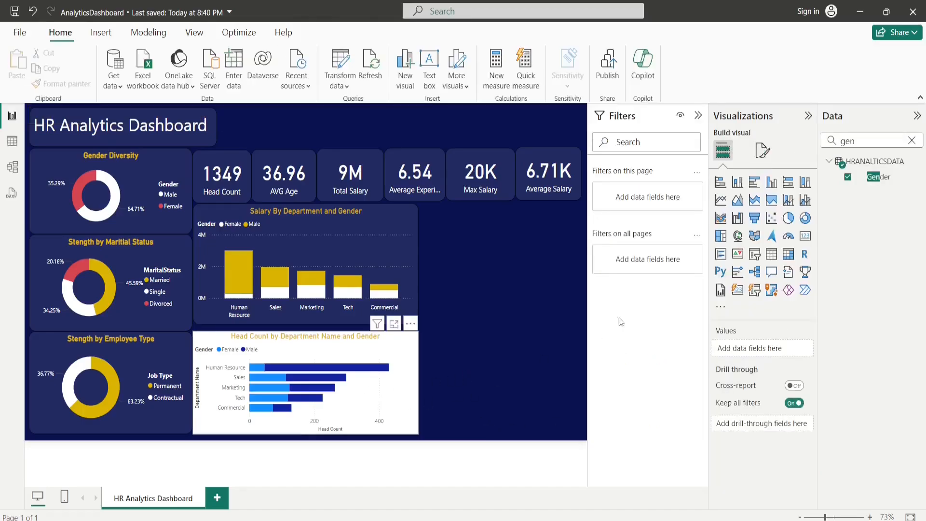
Step: Set the background transparency of the head count bar chart to 90%
{"action": "left_click", "coordinate": [766, 153]}
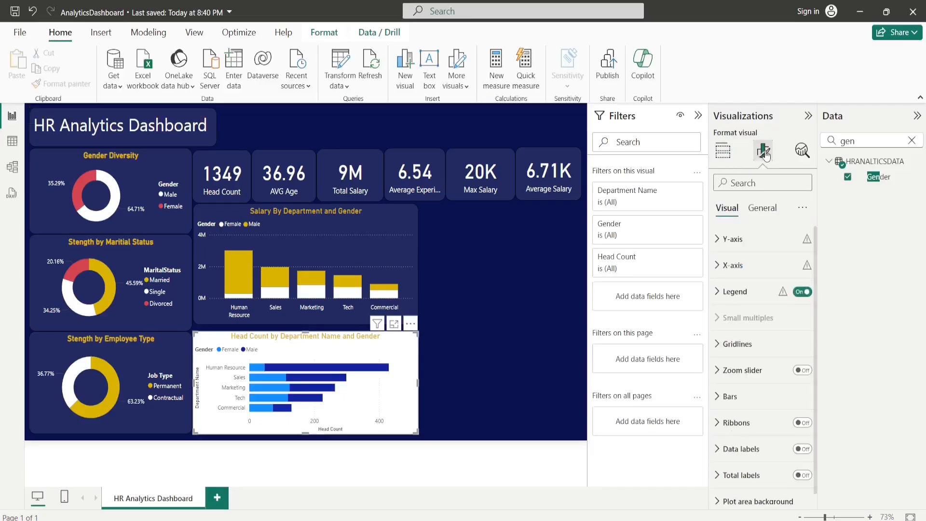
{"action": "left_click", "coordinate": [769, 208]}
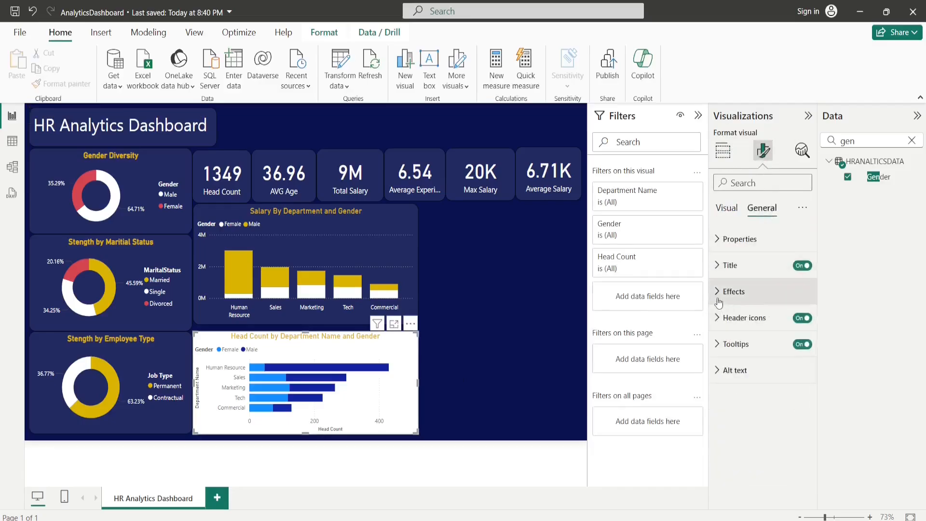
{"action": "left_click", "coordinate": [733, 292]}
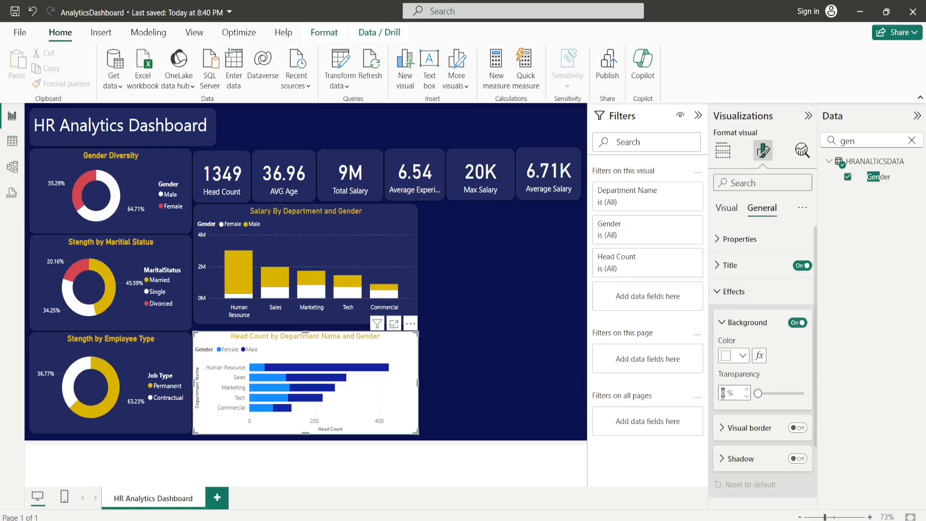
{"action": "type", "text": "80"}
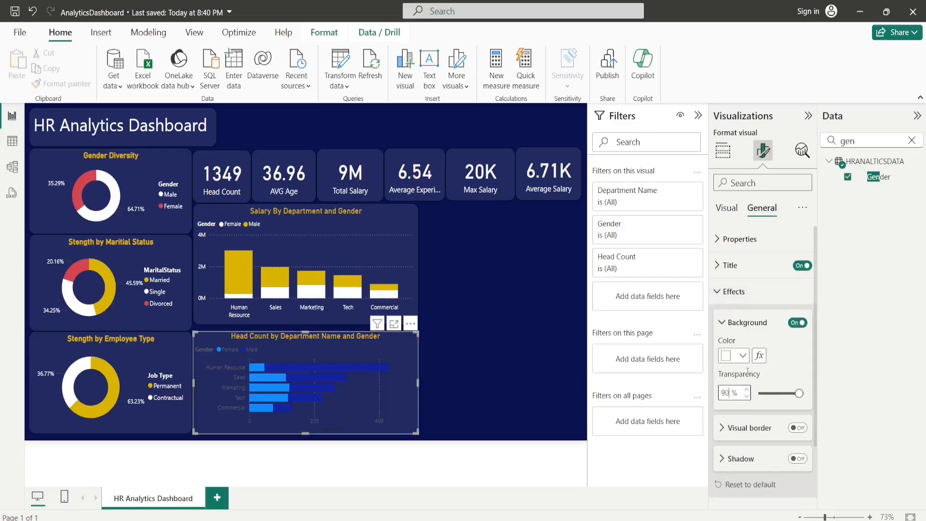
{"action": "left_click", "coordinate": [723, 323]}
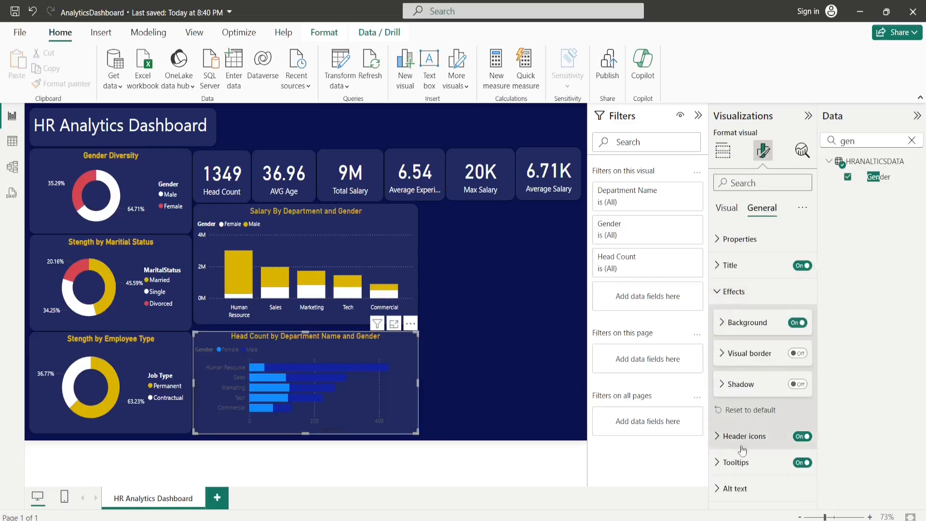
Step: Turn on the visual border of the head count bar chart with 15 px rounded corners
{"action": "left_click", "coordinate": [798, 355]}
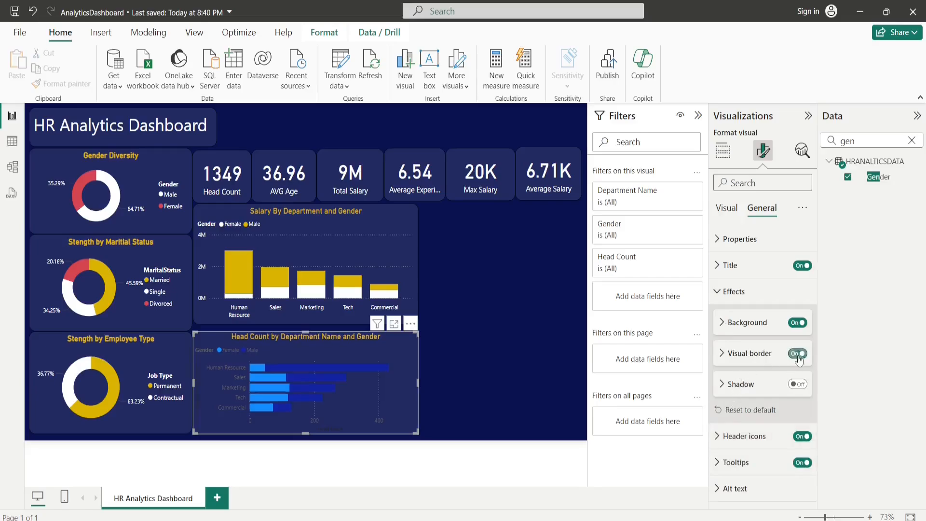
{"action": "left_click", "coordinate": [724, 354]}
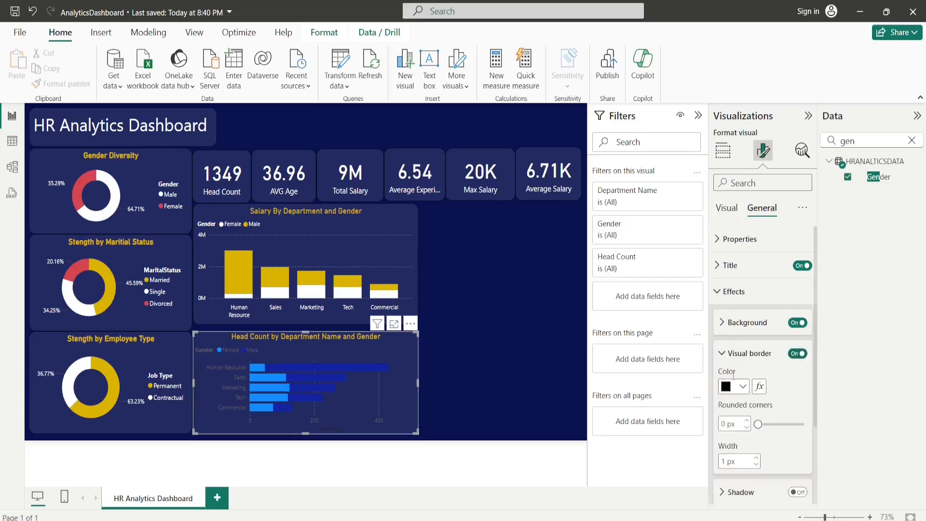
{"action": "left_click", "coordinate": [724, 424]}
{"action": "type", "text": "15"}
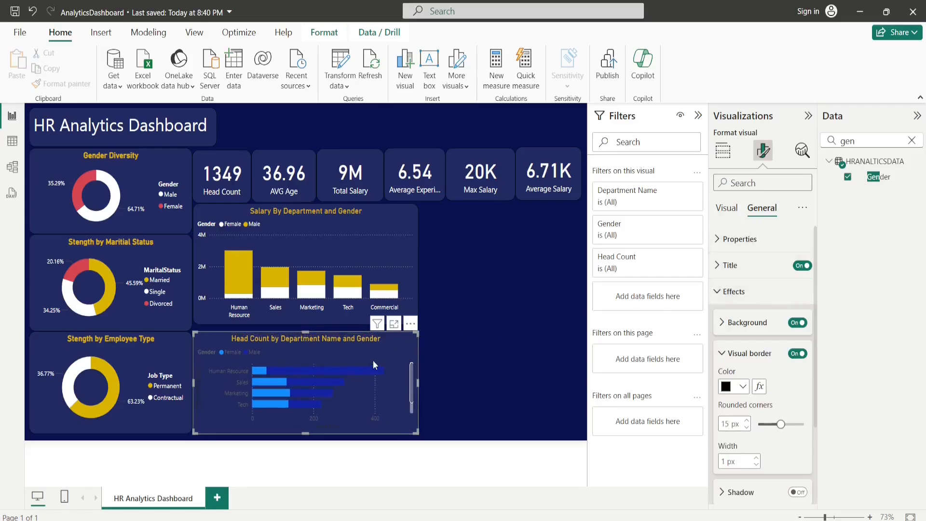
{"action": "left_click", "coordinate": [494, 346]}
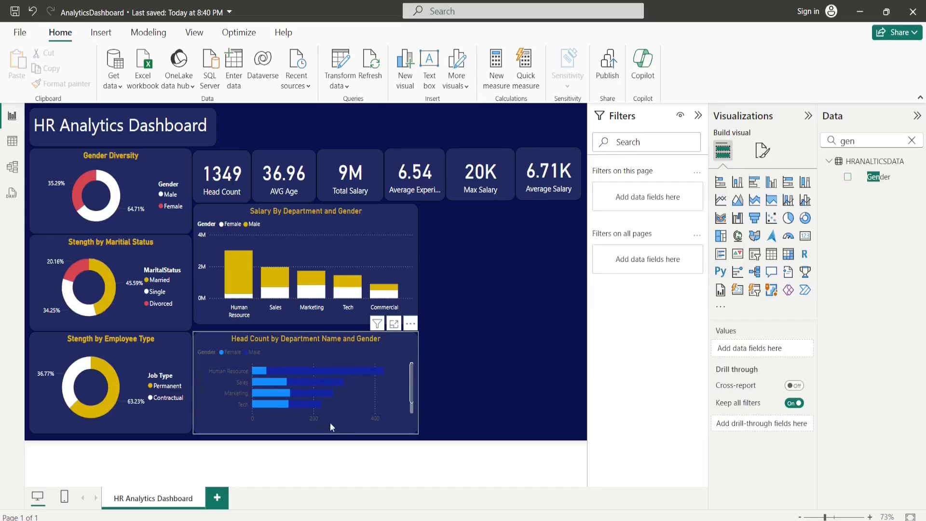
Step: Make the X-axis values of the head count bar chart white and bold, and turn off the X-axis title
{"action": "left_click", "coordinate": [308, 423]}
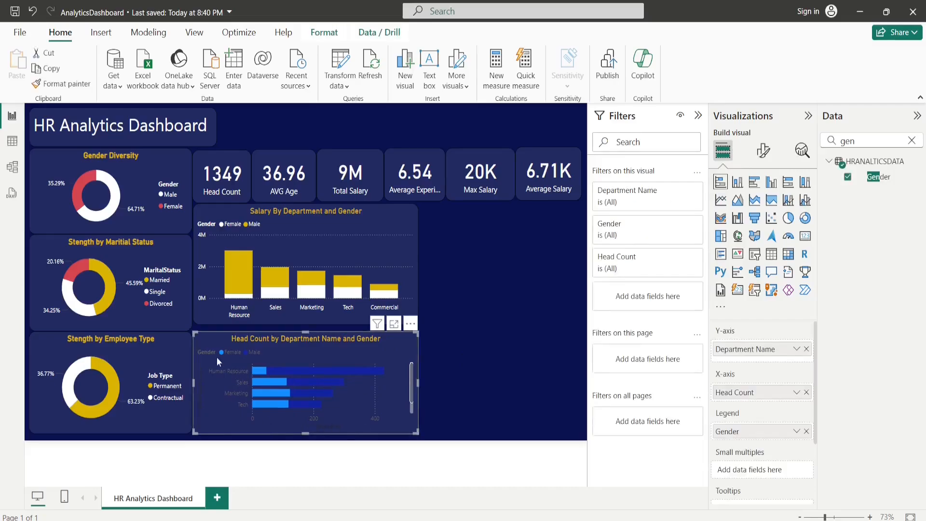
{"action": "left_click", "coordinate": [763, 150]}
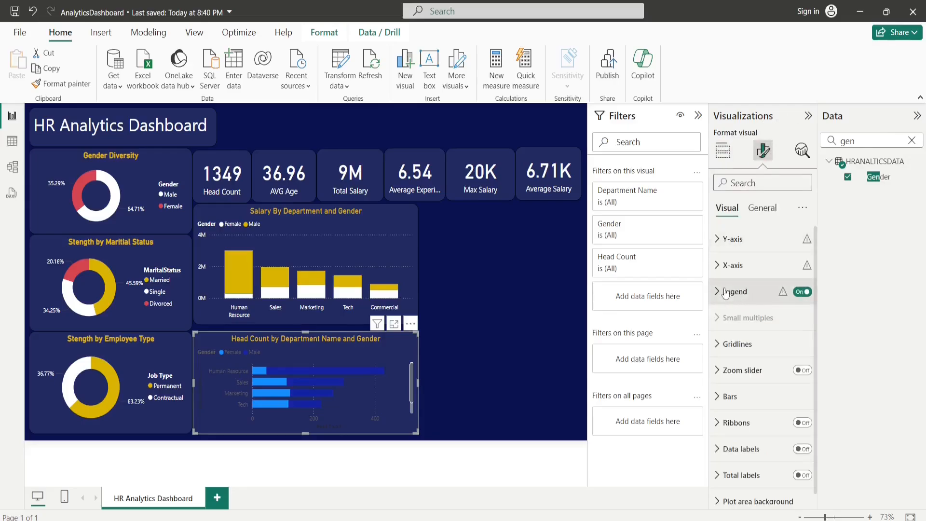
{"action": "left_click", "coordinate": [728, 266]}
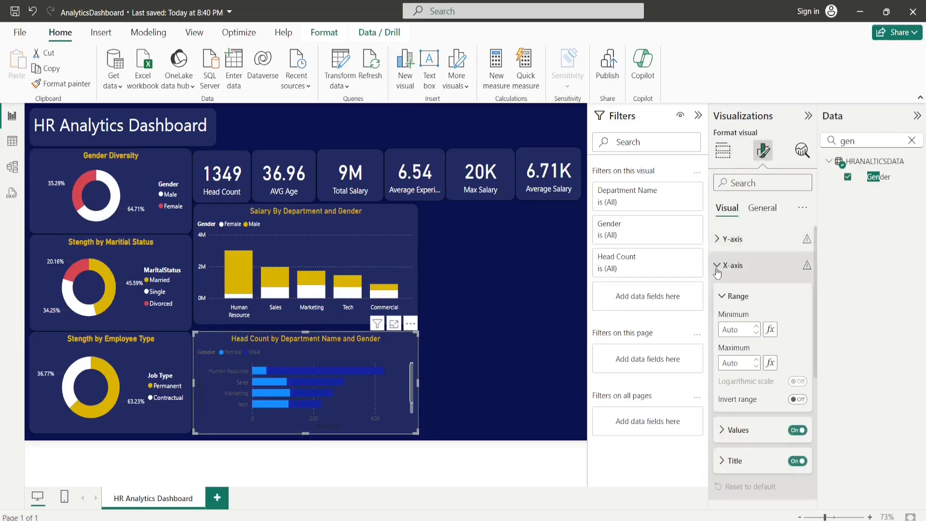
{"action": "left_click", "coordinate": [722, 430]}
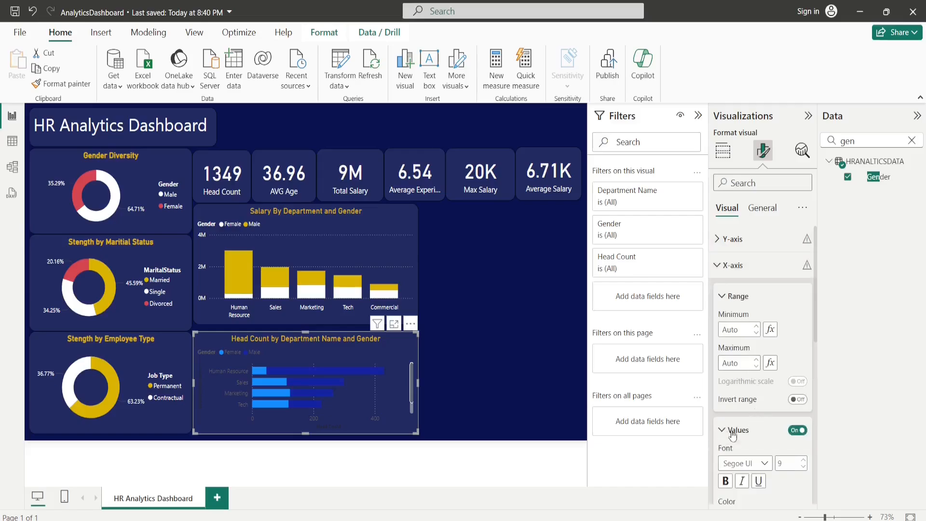
{"action": "scroll", "coordinate": [772, 401], "scroll_direction": "down", "scroll_amount": 4}
{"action": "left_click", "coordinate": [735, 323]}
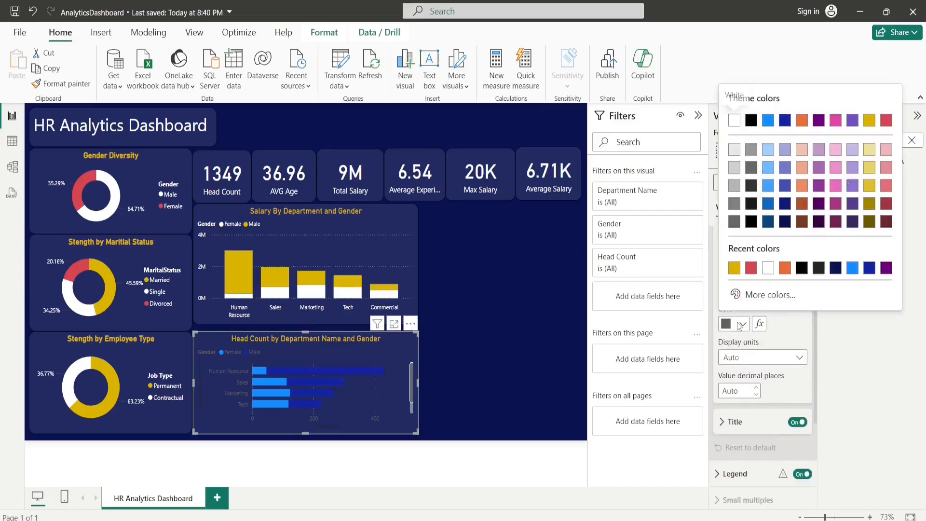
{"action": "left_click", "coordinate": [772, 268]}
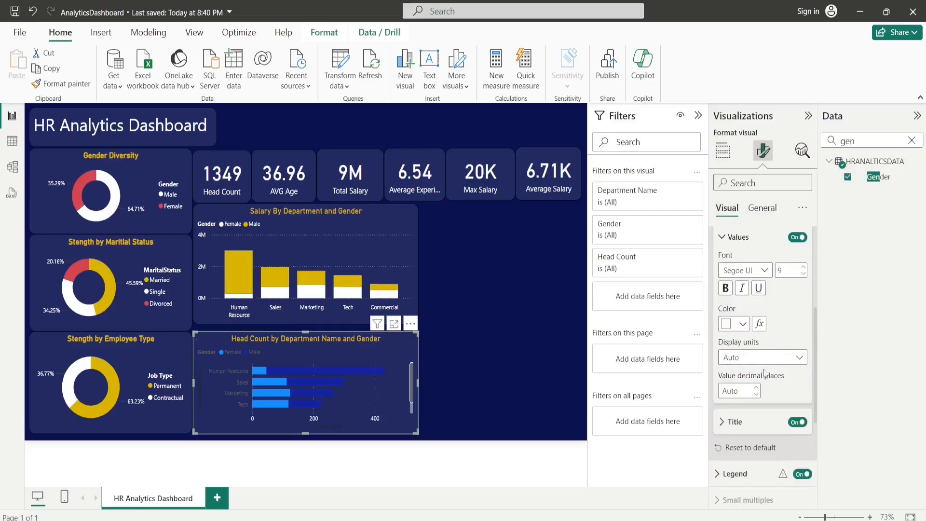
{"action": "left_click", "coordinate": [726, 291]}
{"action": "left_click", "coordinate": [797, 422]}
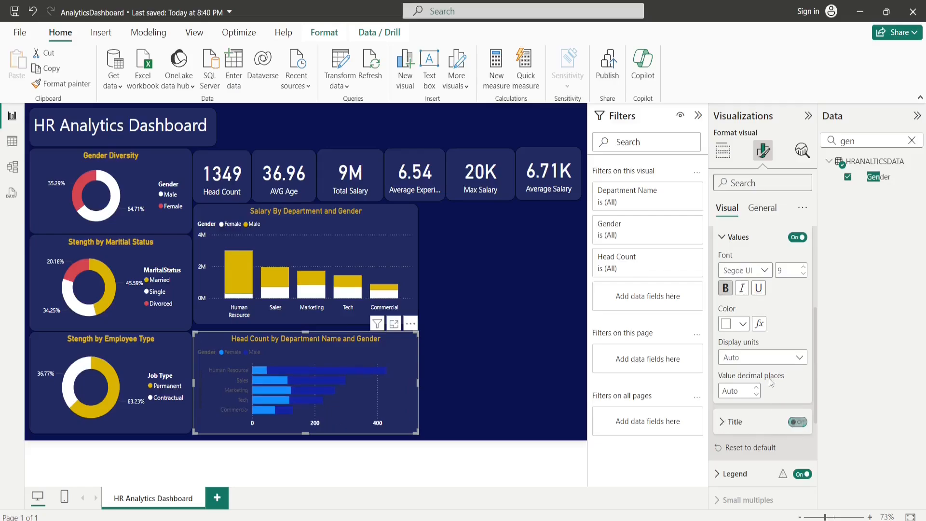
{"action": "left_click", "coordinate": [724, 238]}
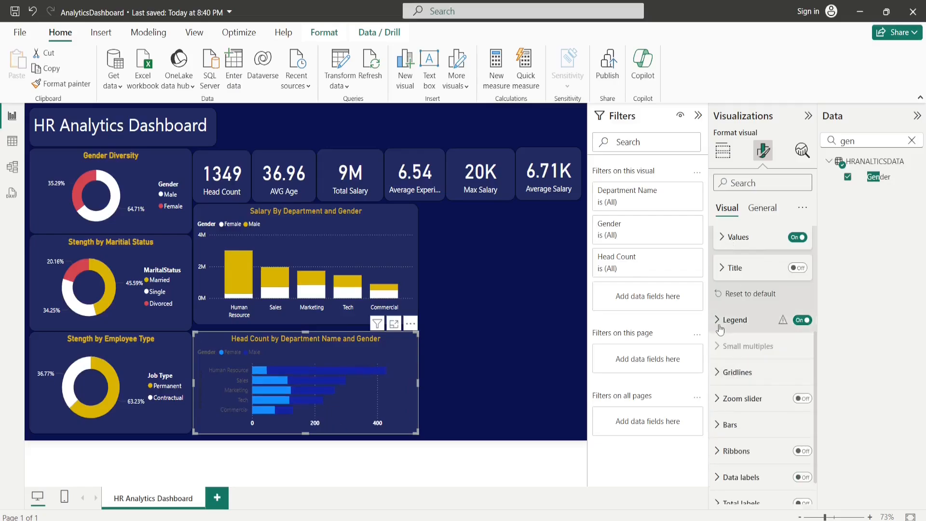
Step: Set the Y-axis values of the head count bar chart to white and turn off the Y-axis title
{"action": "scroll", "coordinate": [720, 324], "scroll_direction": "up", "scroll_amount": 5}
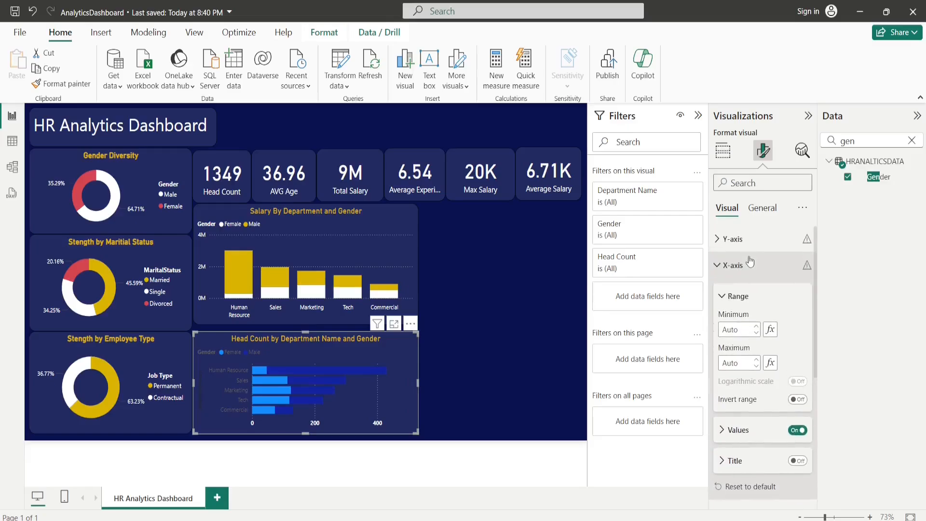
{"action": "left_click", "coordinate": [724, 239]}
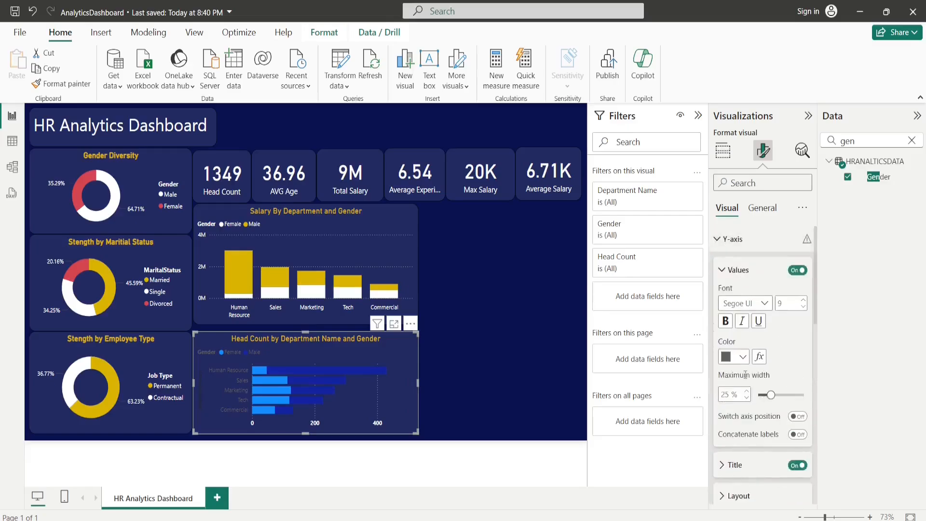
{"action": "left_click", "coordinate": [742, 357]}
{"action": "left_click", "coordinate": [735, 305]}
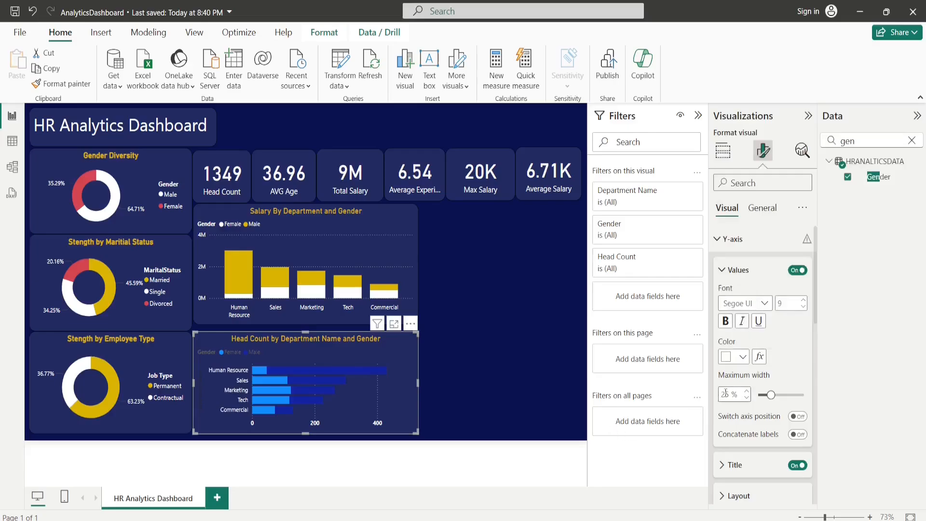
{"action": "left_click", "coordinate": [797, 465]}
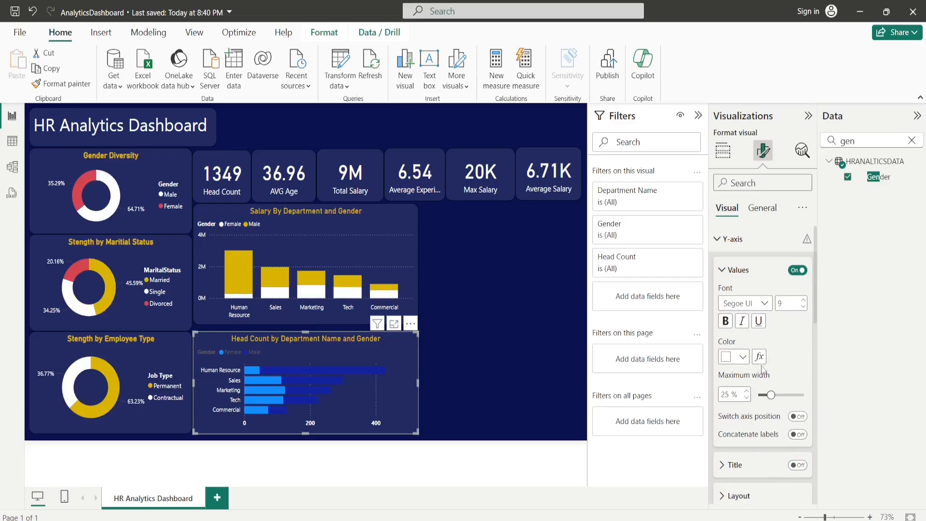
{"action": "left_click", "coordinate": [722, 273]}
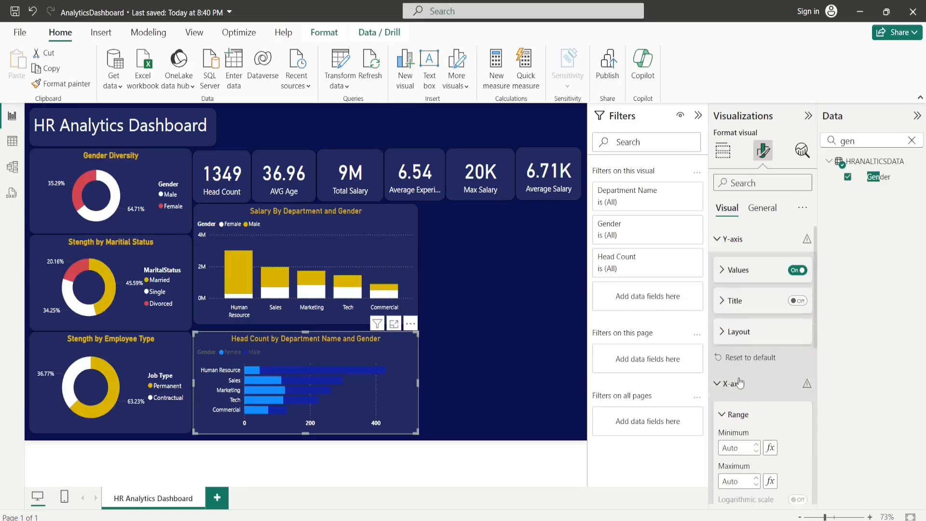
Step: Make the legend text of the head count bar chart white and bold
{"action": "scroll", "coordinate": [741, 384], "scroll_direction": "down", "scroll_amount": 6}
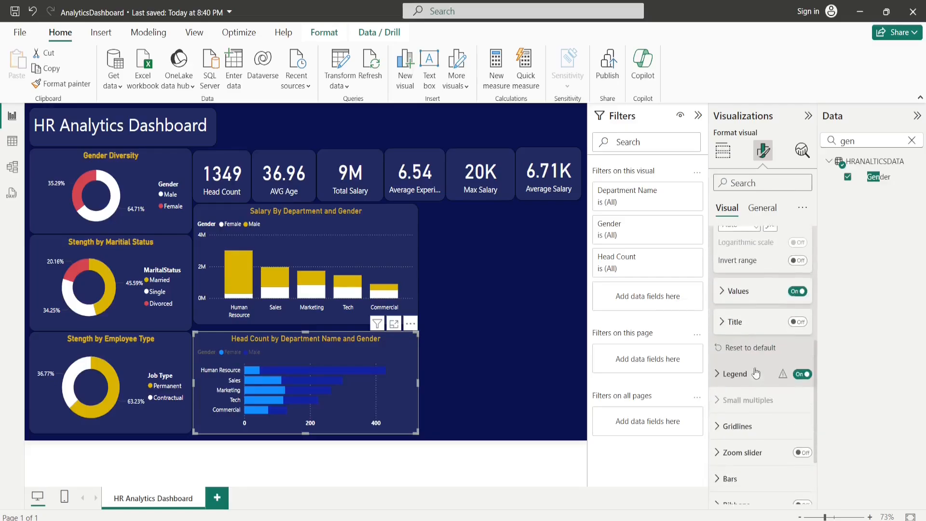
{"action": "scroll", "coordinate": [756, 374], "scroll_direction": "up", "scroll_amount": 6}
{"action": "scroll", "coordinate": [756, 374], "scroll_direction": "down", "scroll_amount": 4}
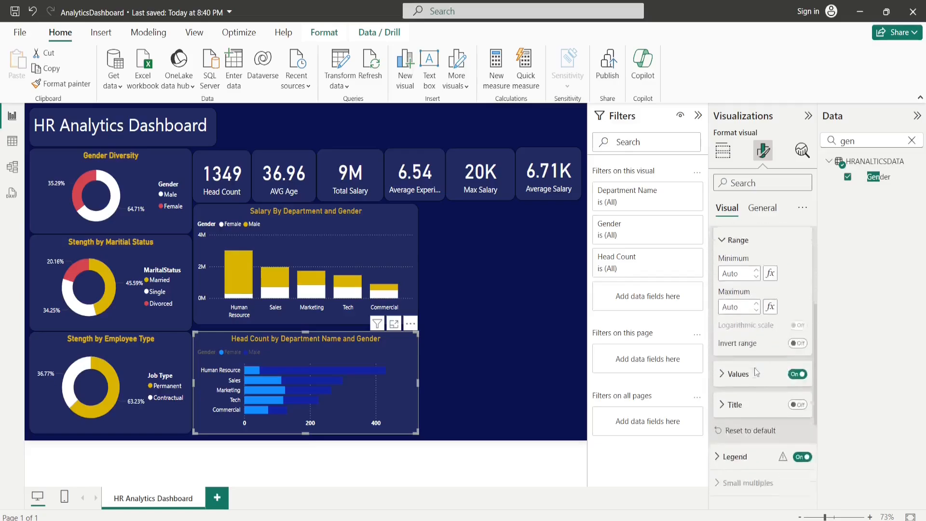
{"action": "scroll", "coordinate": [756, 371], "scroll_direction": "down", "scroll_amount": 2}
{"action": "left_click", "coordinate": [753, 373]}
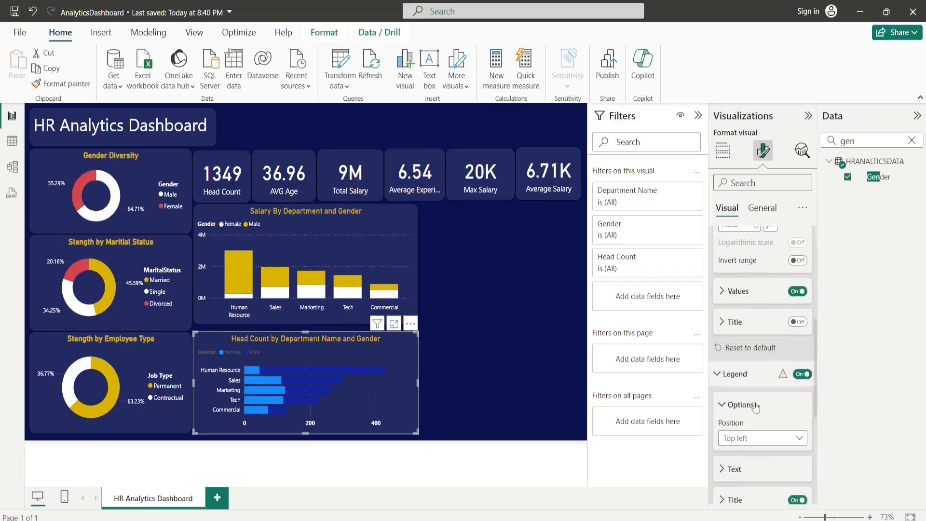
{"action": "scroll", "coordinate": [755, 408], "scroll_direction": "down", "scroll_amount": 3}
{"action": "left_click", "coordinate": [723, 339]}
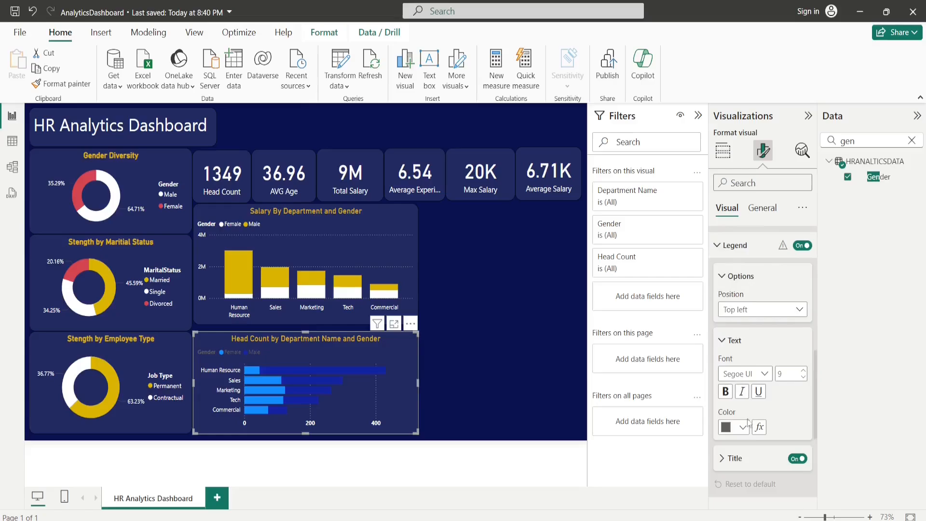
{"action": "left_click", "coordinate": [746, 426]}
{"action": "left_click", "coordinate": [734, 371]}
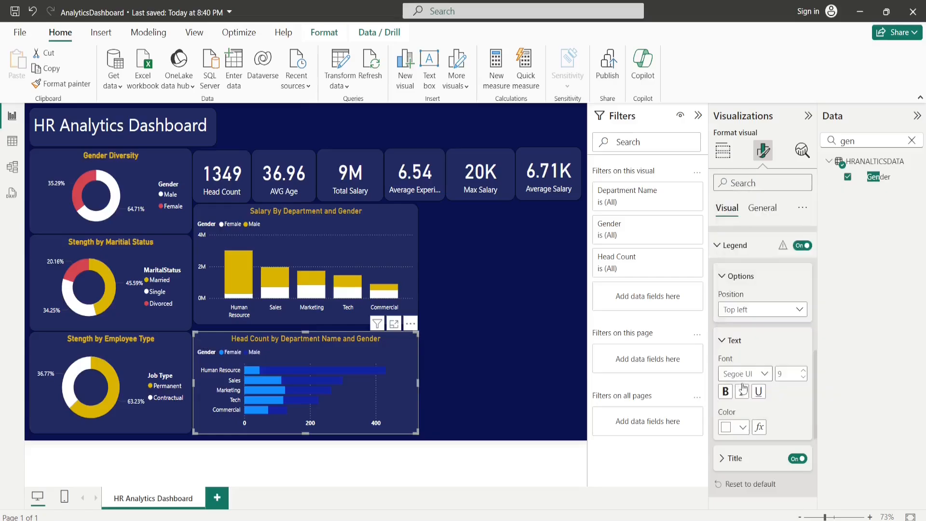
{"action": "scroll", "coordinate": [753, 386], "scroll_direction": "down", "scroll_amount": 2}
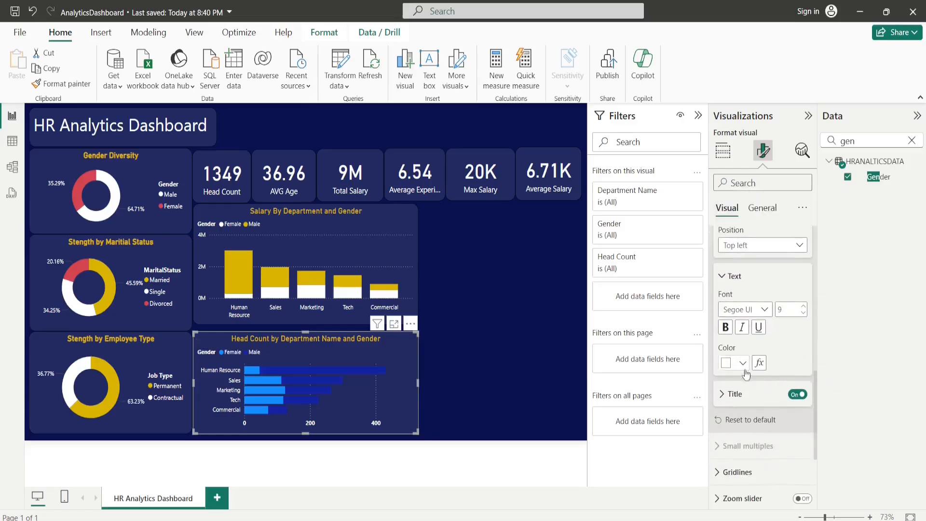
{"action": "left_click", "coordinate": [727, 331]}
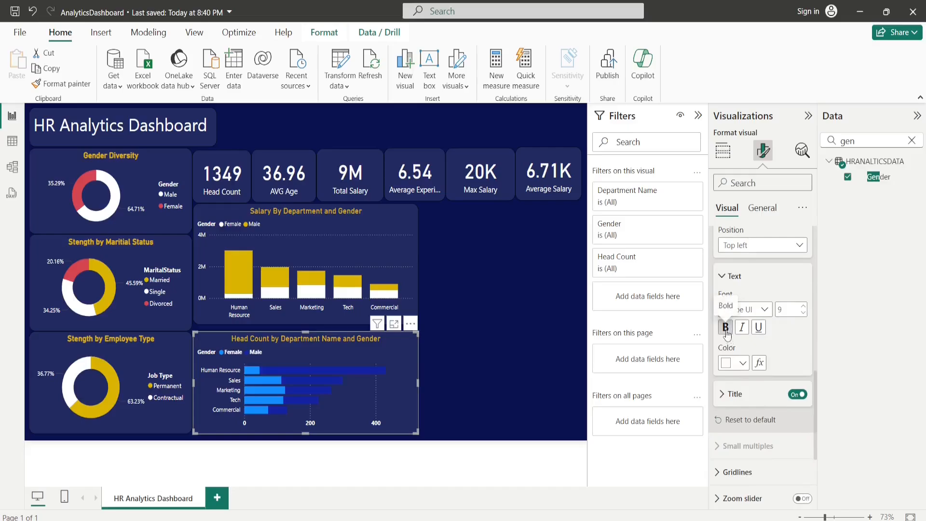
{"action": "left_click", "coordinate": [727, 331]}
{"action": "left_click", "coordinate": [727, 331]}
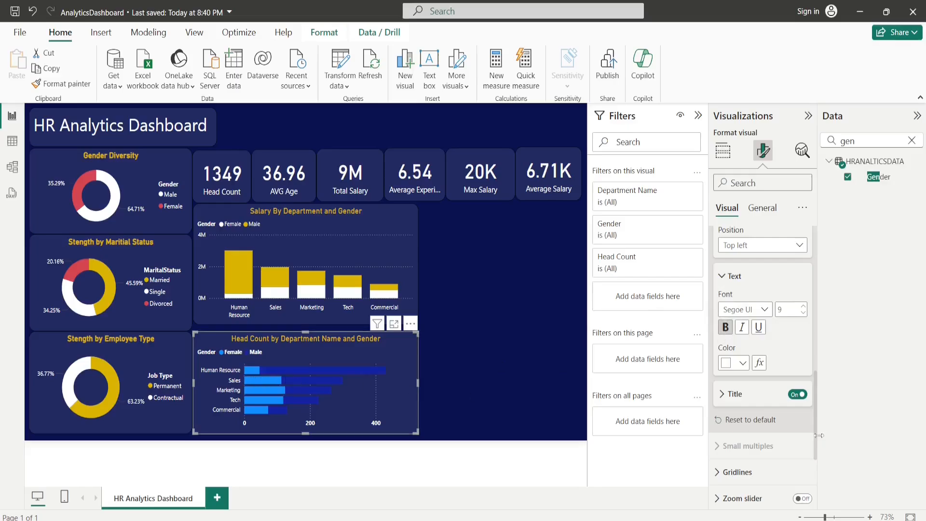
Step: Set the color of the Female series bars in the head count bar chart to gold
{"action": "scroll", "coordinate": [734, 270], "scroll_direction": "up", "scroll_amount": 5}
{"action": "scroll", "coordinate": [737, 276], "scroll_direction": "down", "scroll_amount": 3}
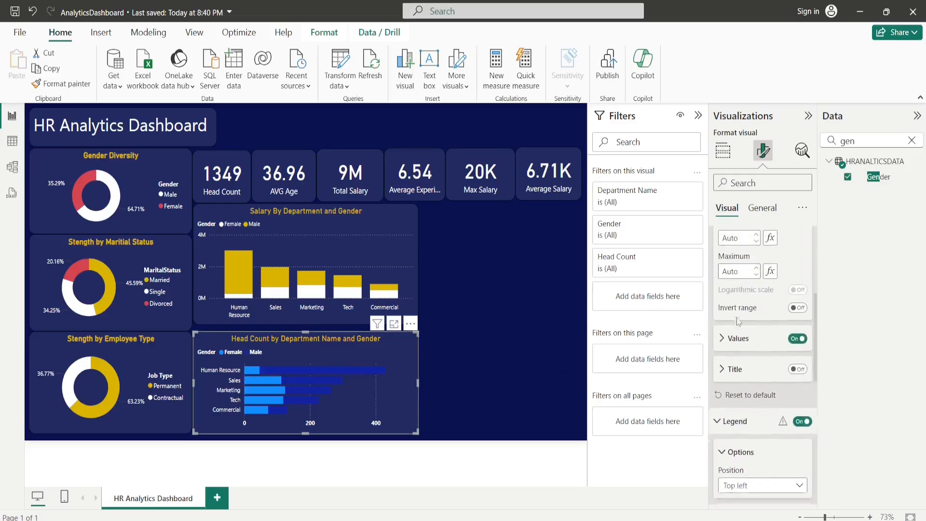
{"action": "left_click", "coordinate": [734, 316]}
{"action": "scroll", "coordinate": [758, 346], "scroll_direction": "down", "scroll_amount": 1}
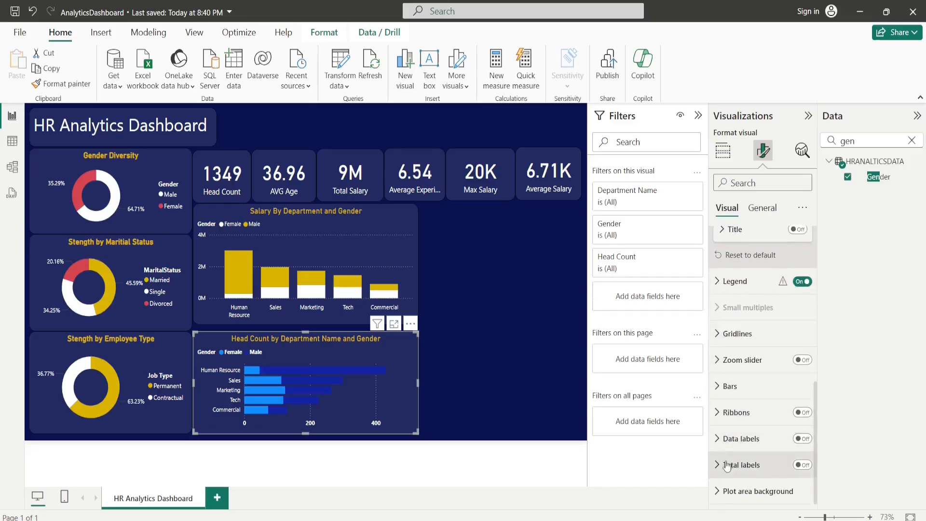
{"action": "left_click", "coordinate": [721, 388]}
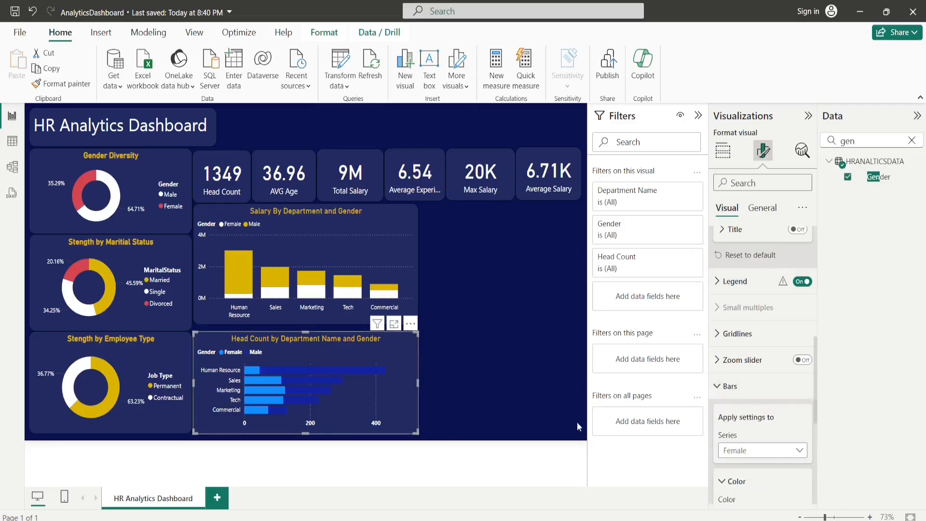
{"action": "scroll", "coordinate": [772, 435], "scroll_direction": "down", "scroll_amount": 5}
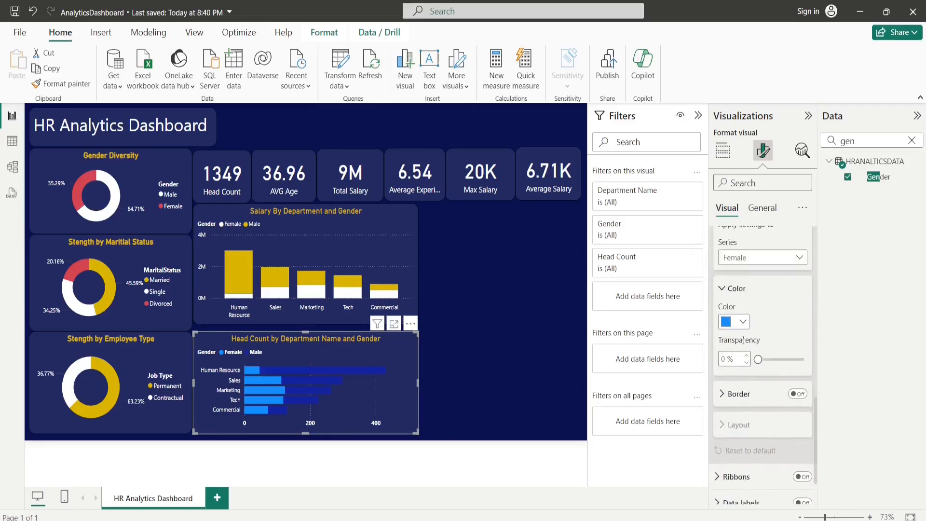
{"action": "left_click", "coordinate": [737, 322]}
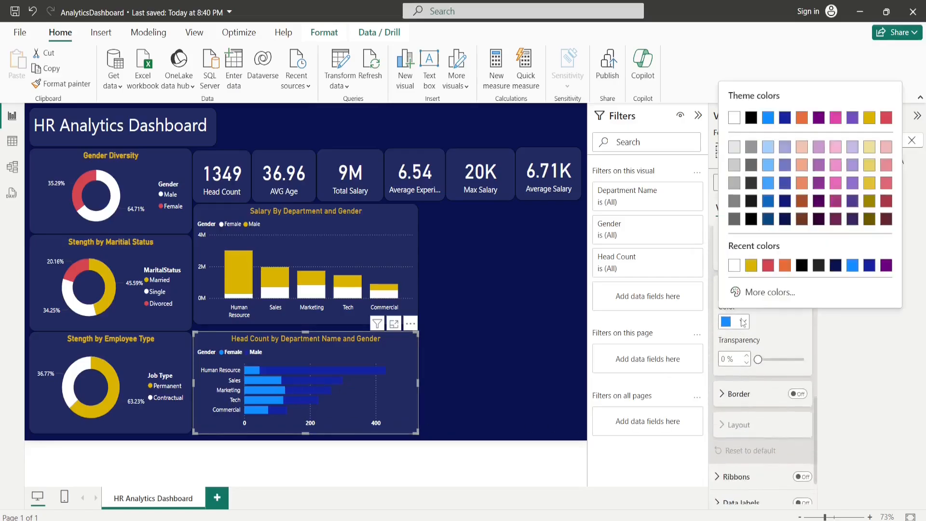
{"action": "left_click", "coordinate": [752, 268]}
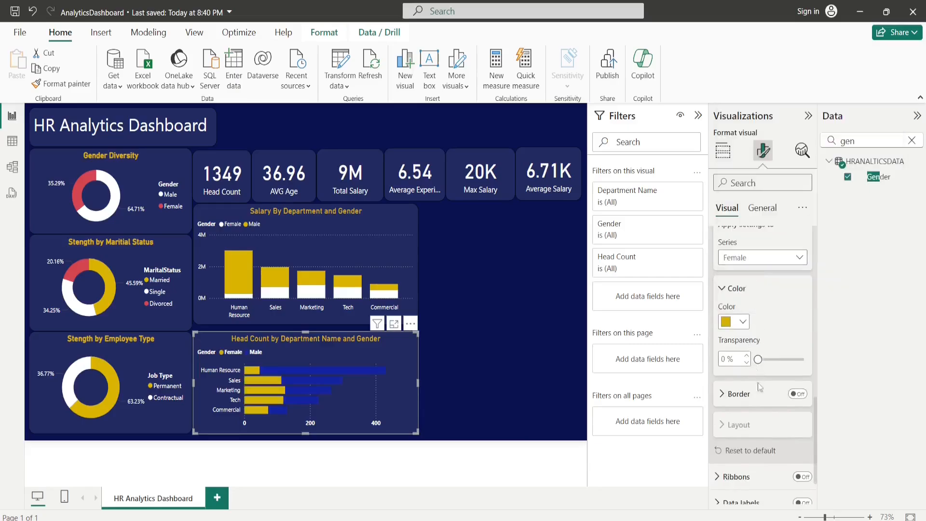
Step: Set the color of the Male series bars in the head count bar chart to white
{"action": "left_click", "coordinate": [748, 256]}
{"action": "left_click", "coordinate": [738, 301]}
{"action": "left_click", "coordinate": [739, 322]}
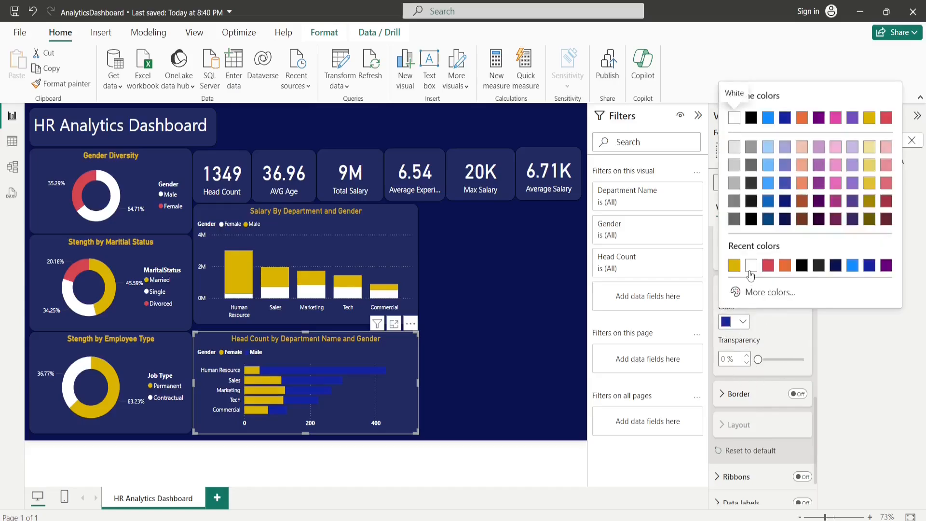
{"action": "left_click", "coordinate": [749, 268]}
Step: Try red on the Male series bars of the head count bar chart and switch them back to white
{"action": "left_click", "coordinate": [744, 322]}
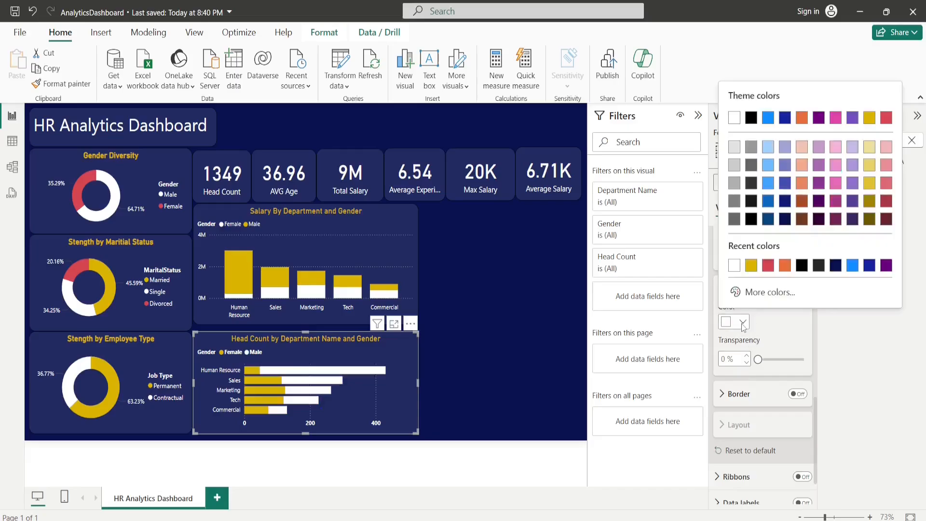
{"action": "left_click", "coordinate": [769, 266]}
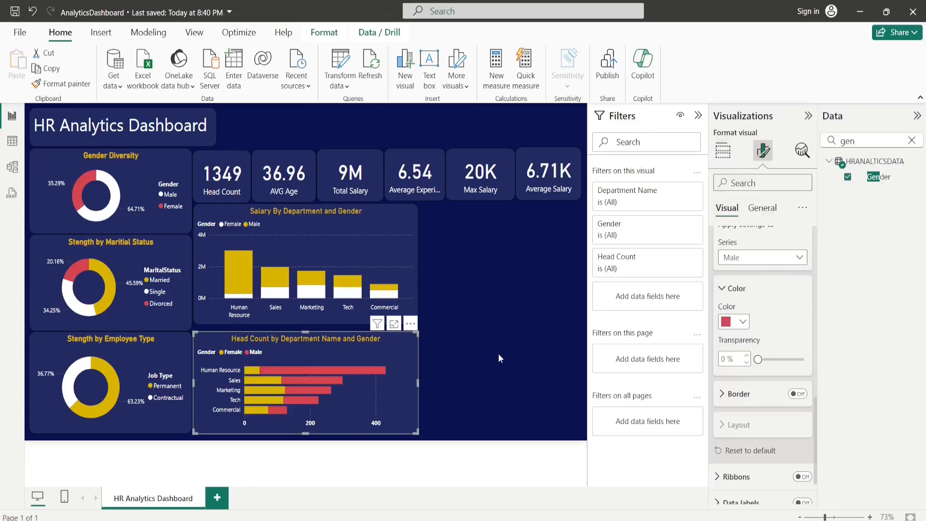
{"action": "left_click", "coordinate": [743, 322]}
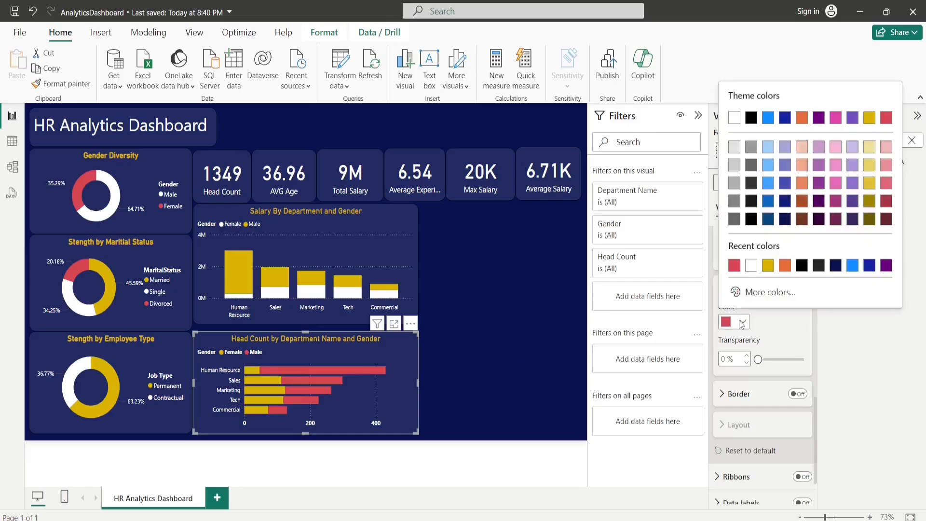
{"action": "left_click", "coordinate": [750, 266]}
{"action": "left_click", "coordinate": [468, 380]}
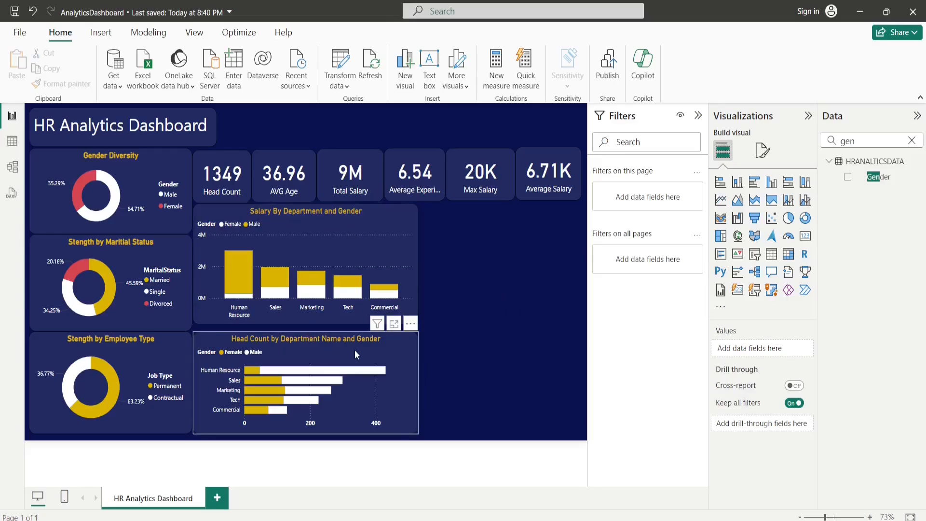
Step: Narrow the salary column chart and the head count bar chart to the same, slightly smaller width
{"action": "left_click", "coordinate": [407, 271]}
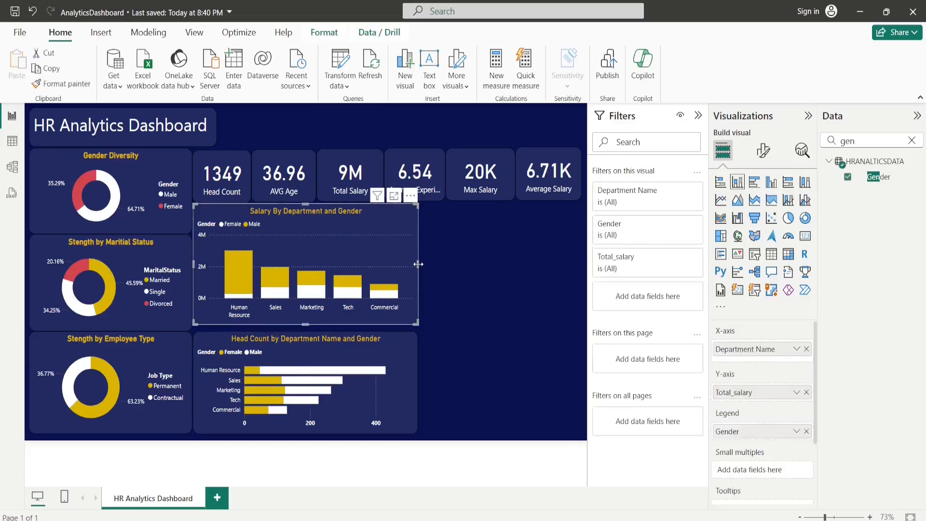
{"action": "left_click_drag", "start_coordinate": [418, 264], "coordinate": [398, 263]}
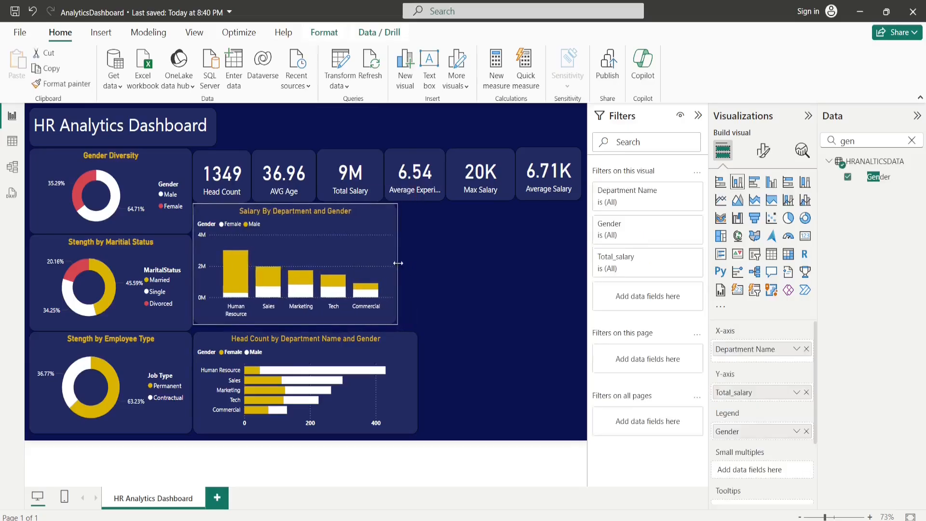
{"action": "left_click", "coordinate": [418, 344]}
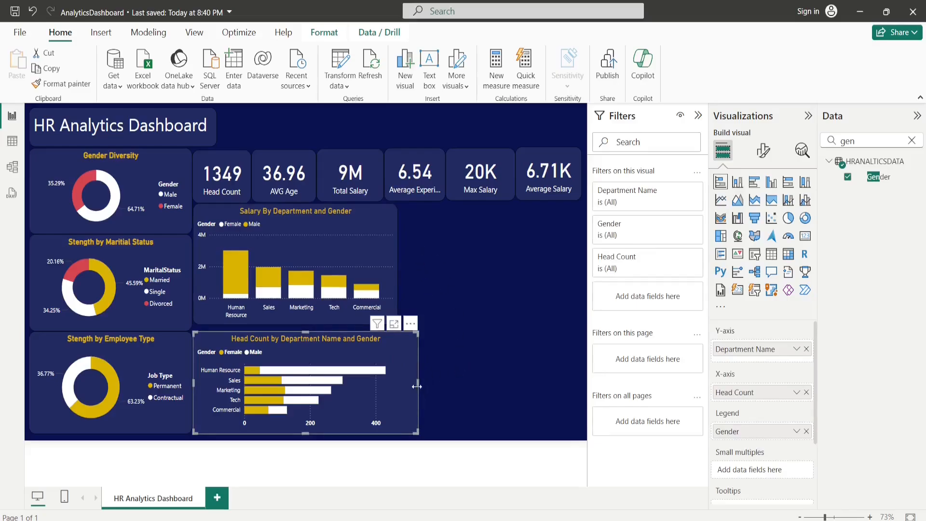
{"action": "left_click_drag", "start_coordinate": [416, 386], "coordinate": [395, 381]}
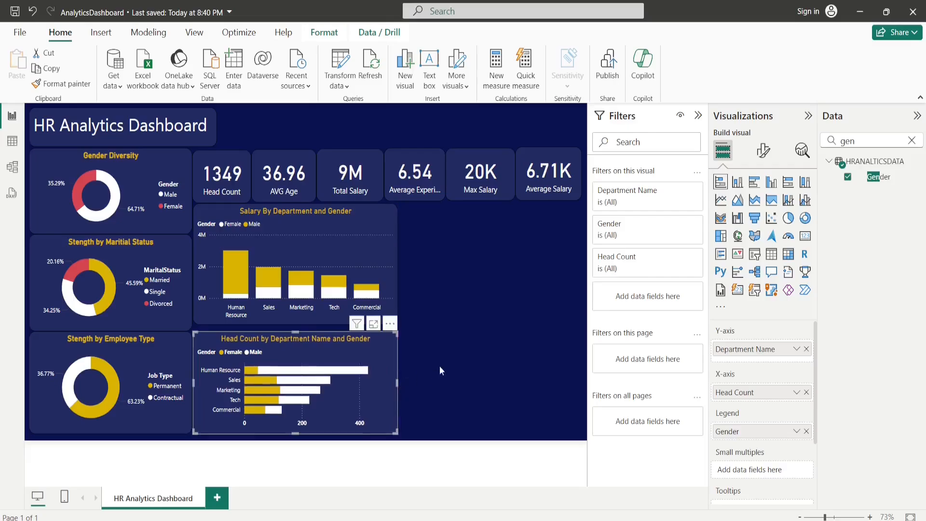
{"action": "left_click", "coordinate": [490, 333]}
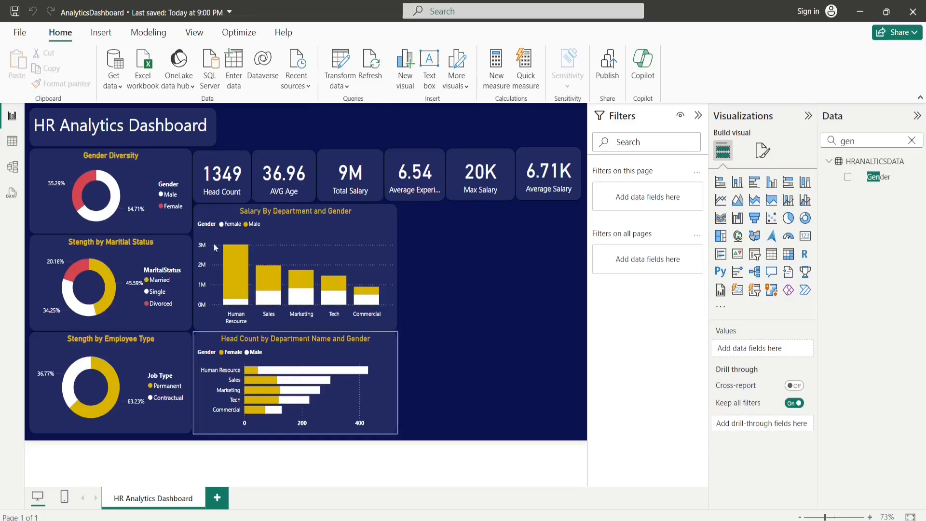
Step: Create a calculated column Age Group in HRANALTICSDATA with nested IFs that band Age into 20-30, 31-40, 41-50, 51-60 and 60+
{"action": "left_click", "coordinate": [12, 140]}
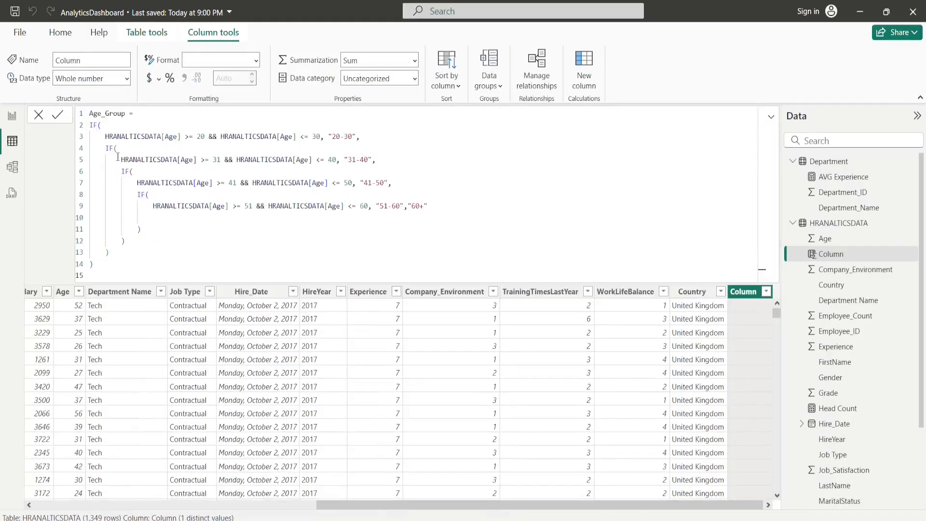
{"action": "left_click", "coordinate": [103, 114]}
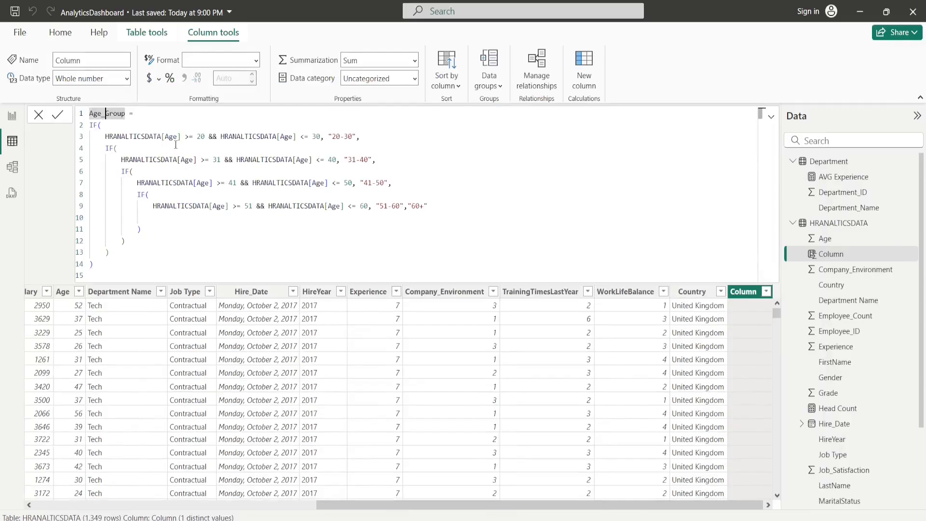
{"action": "key", "text": "BackSpace"}
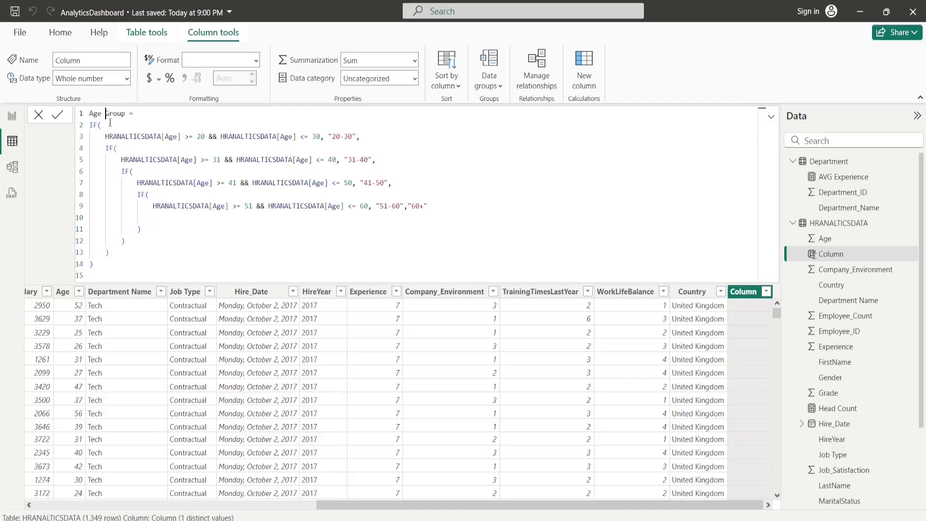
Step: Examine the nested IF conditions and the age band labels in the Age Group column formula
{"action": "double_click", "coordinate": [136, 136]}
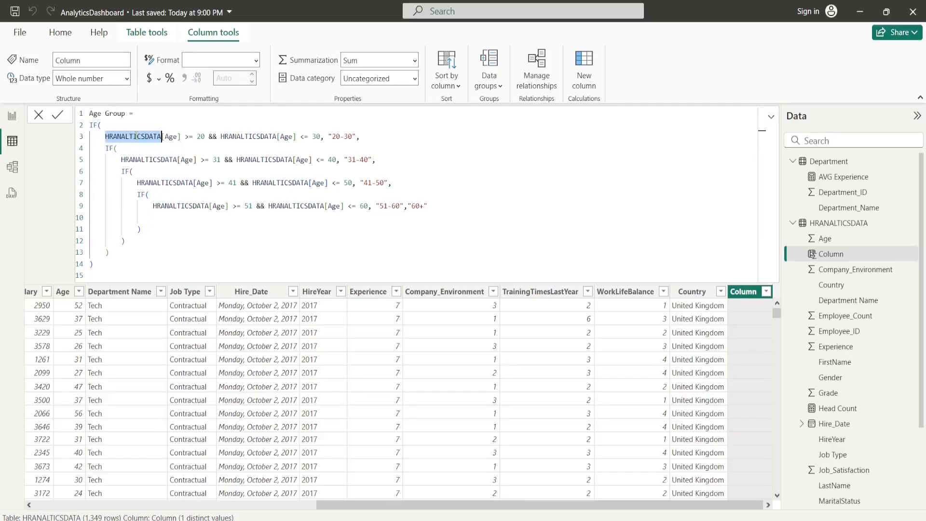
{"action": "double_click", "coordinate": [171, 137]}
{"action": "left_click", "coordinate": [187, 138]}
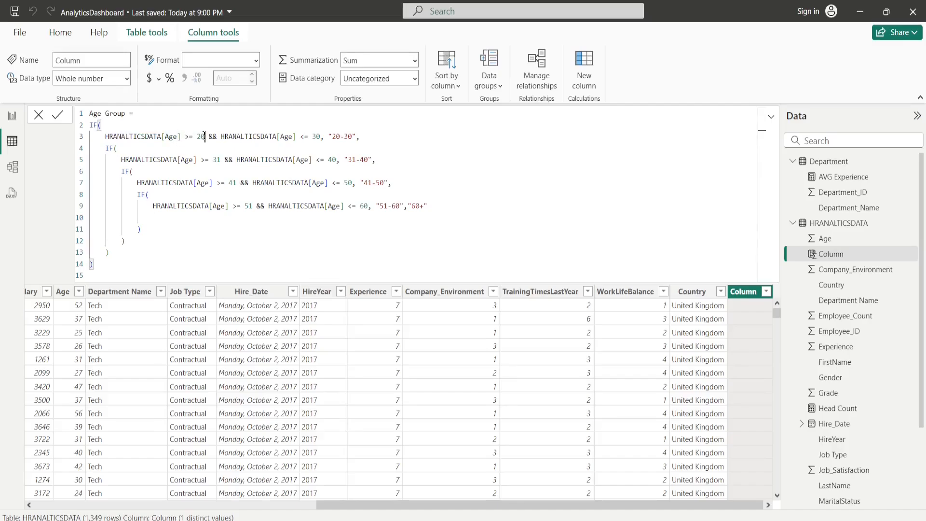
{"action": "double_click", "coordinate": [204, 136]}
{"action": "double_click", "coordinate": [317, 137]}
{"action": "left_click_drag", "start_coordinate": [331, 138], "coordinate": [353, 135]}
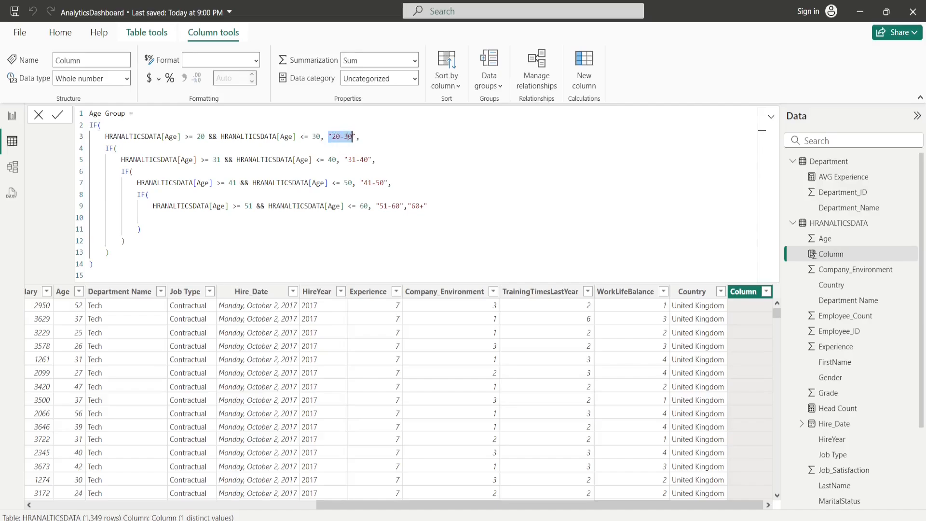
{"action": "left_click", "coordinate": [345, 137]}
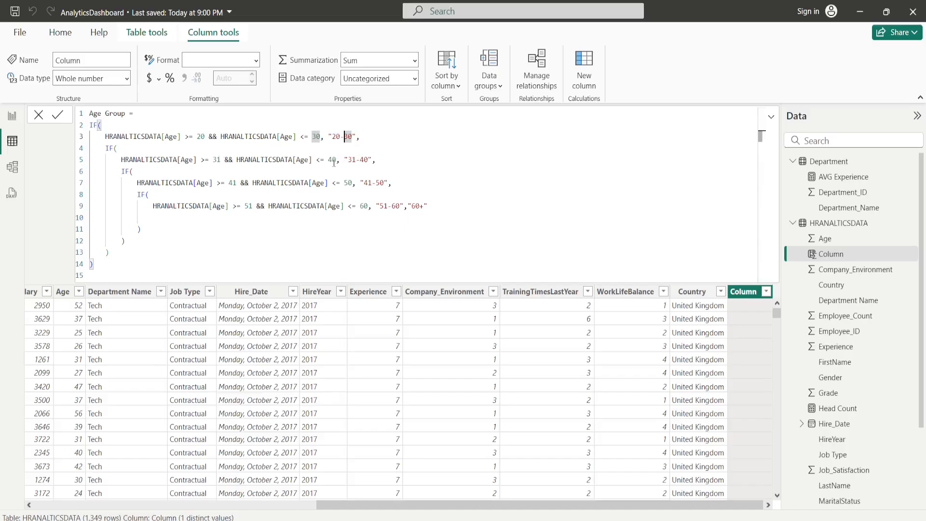
{"action": "double_click", "coordinate": [350, 159]}
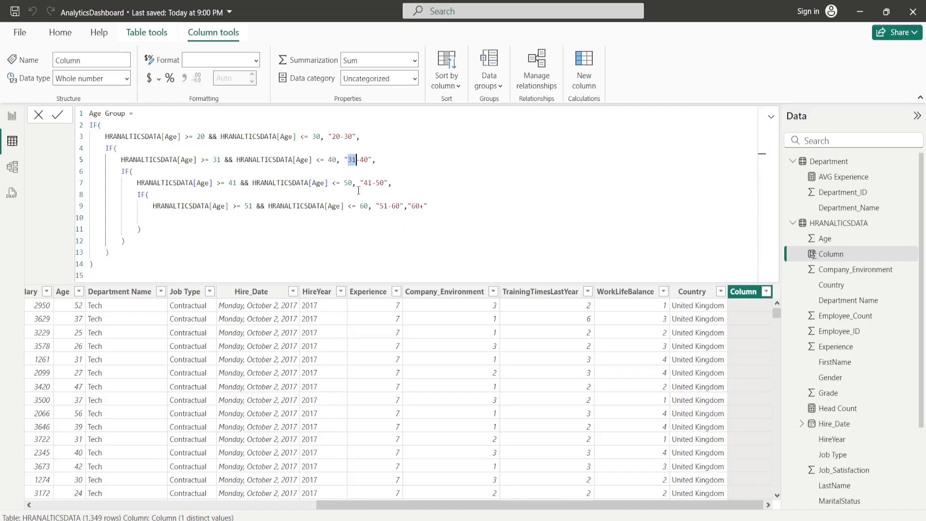
{"action": "left_click_drag", "start_coordinate": [385, 183], "coordinate": [361, 183]}
{"action": "left_click", "coordinate": [154, 218]}
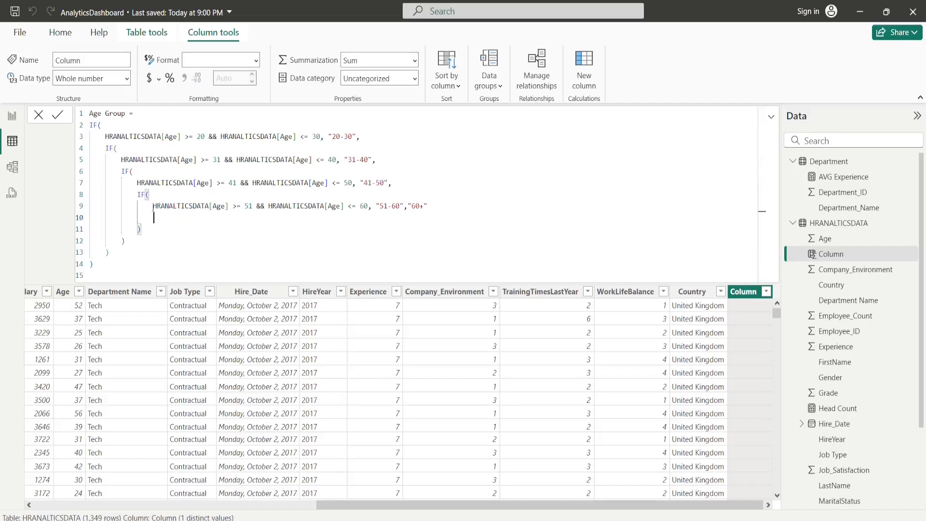
{"action": "left_click_drag", "start_coordinate": [124, 172], "coordinate": [256, 229]}
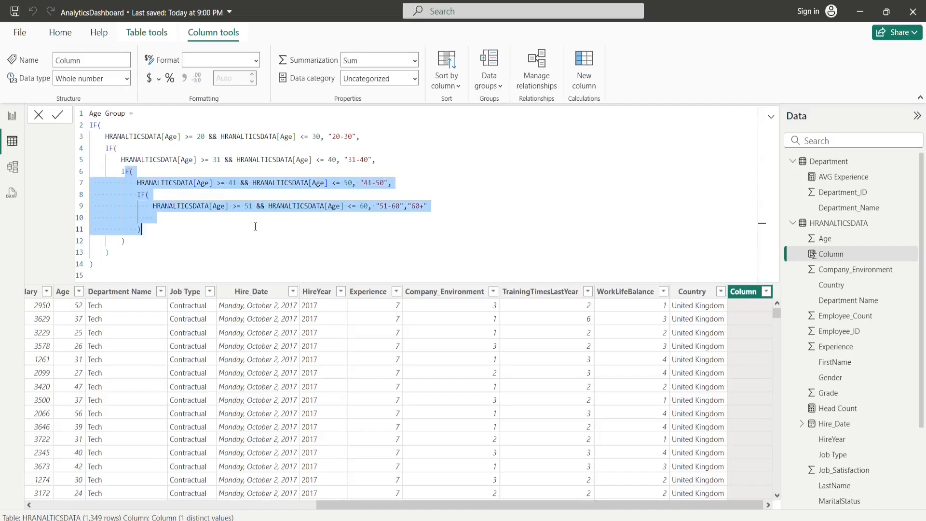
{"action": "left_click", "coordinate": [234, 242]}
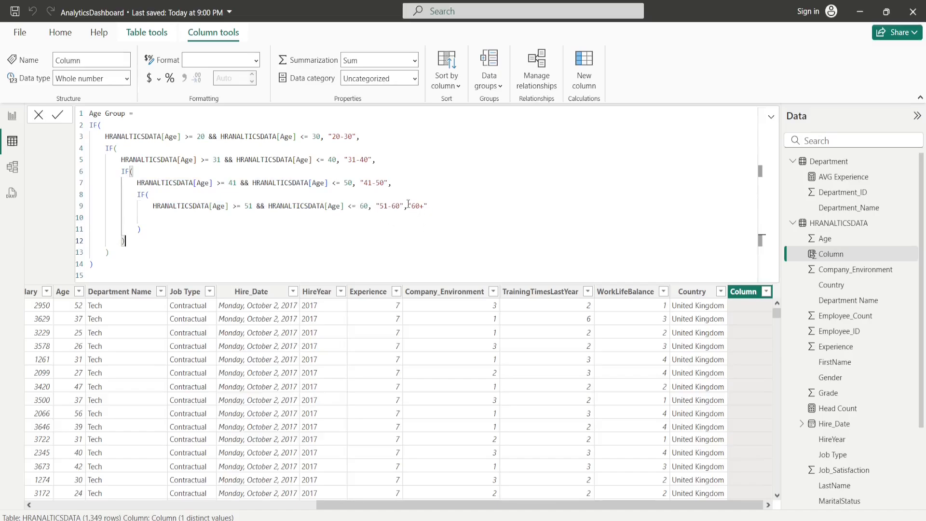
{"action": "left_click_drag", "start_coordinate": [408, 206], "coordinate": [427, 206]}
{"action": "left_click", "coordinate": [416, 221]}
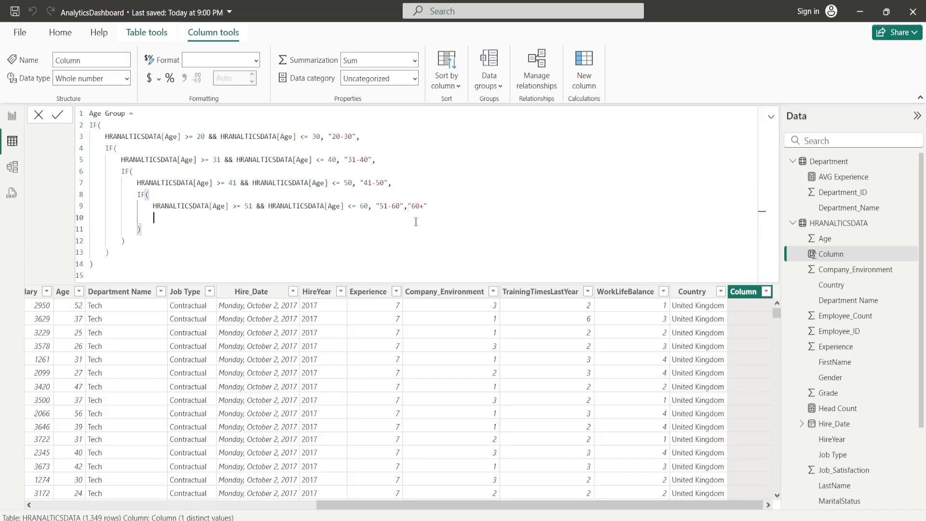
Step: Commit the Age Group column formula and sort the table by Age Group in ascending order
{"action": "left_click", "coordinate": [59, 117]}
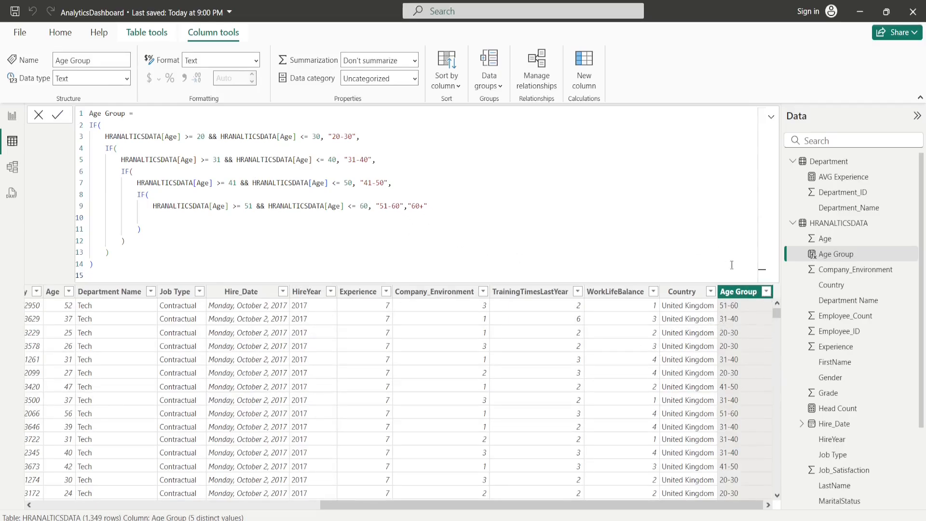
{"action": "left_click", "coordinate": [766, 292]}
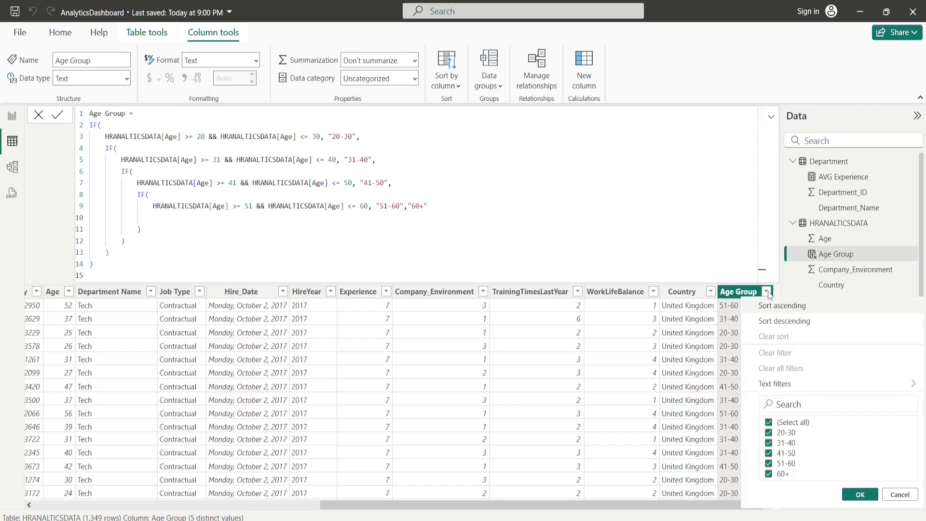
{"action": "left_click", "coordinate": [783, 305]}
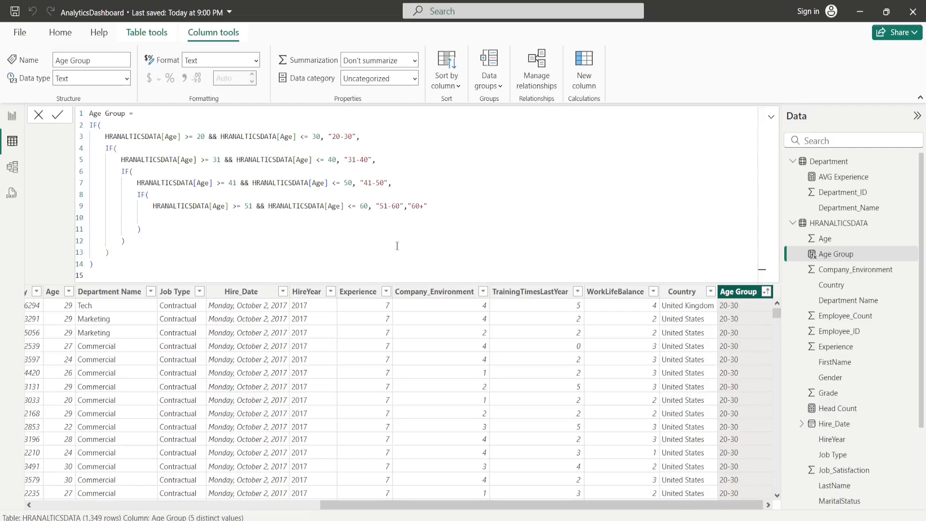
Step: Save the file and refresh the data in the report view with the field search cleared
{"action": "key", "text": "ctrl+s"}
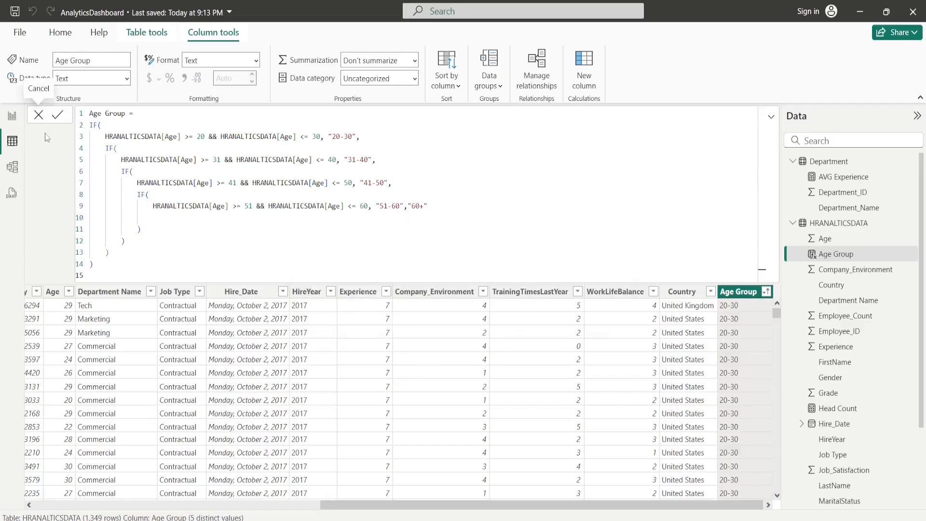
{"action": "left_click", "coordinate": [12, 118]}
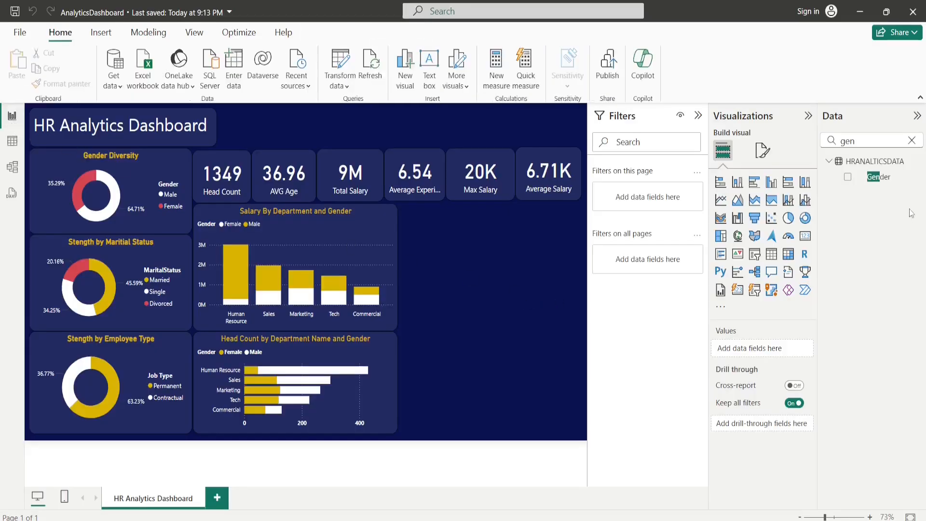
{"action": "left_click", "coordinate": [912, 140]}
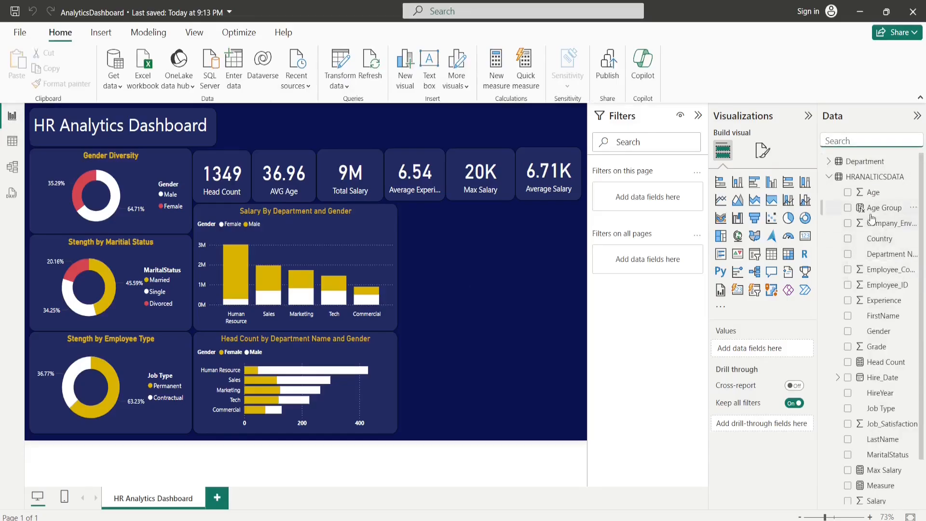
{"action": "left_click", "coordinate": [372, 73]}
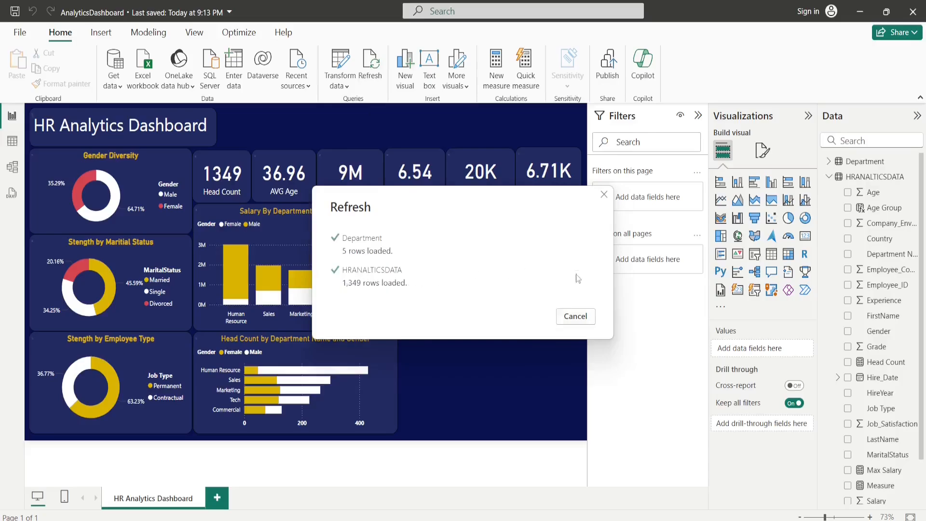
Step: Add a stacked column chart with Age Group on the X-axis and widen it on the canvas
{"action": "left_click", "coordinate": [737, 182]}
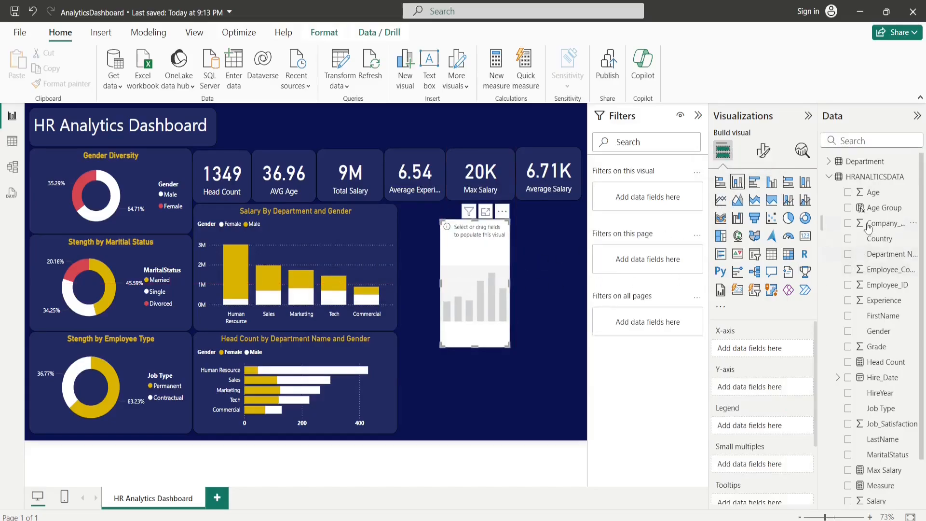
{"action": "left_click_drag", "start_coordinate": [887, 211], "coordinate": [772, 350]}
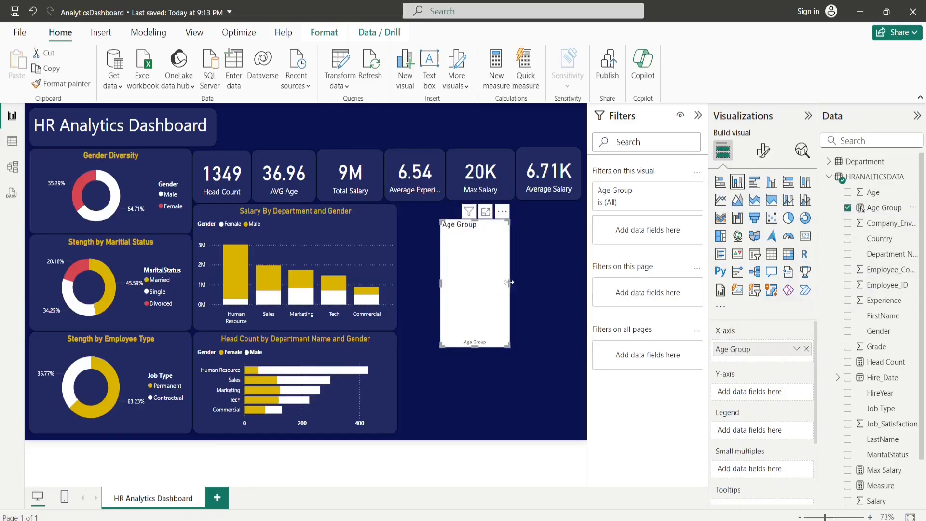
{"action": "left_click_drag", "start_coordinate": [509, 282], "coordinate": [559, 283]}
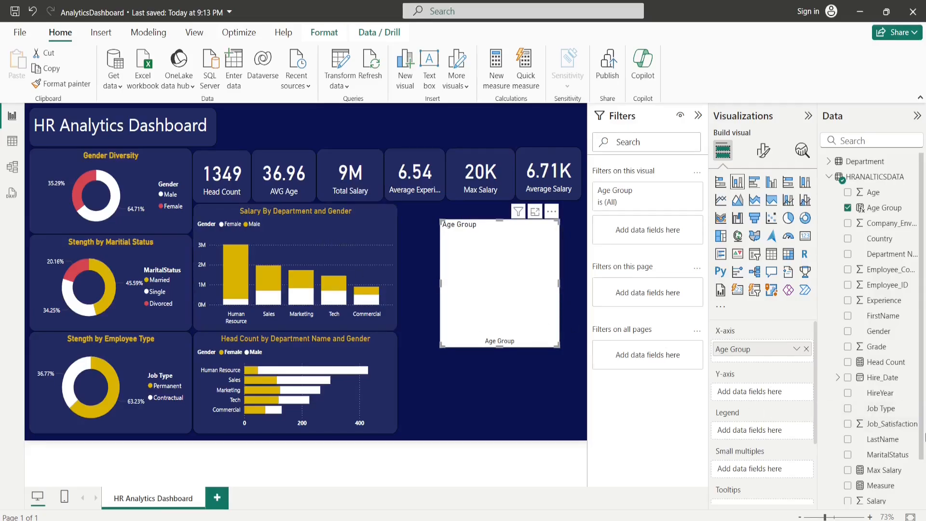
Step: Search the data fields for "ave" and check which field the Average Salary card uses
{"action": "left_click", "coordinate": [854, 140]}
{"action": "type", "text": "ave"}
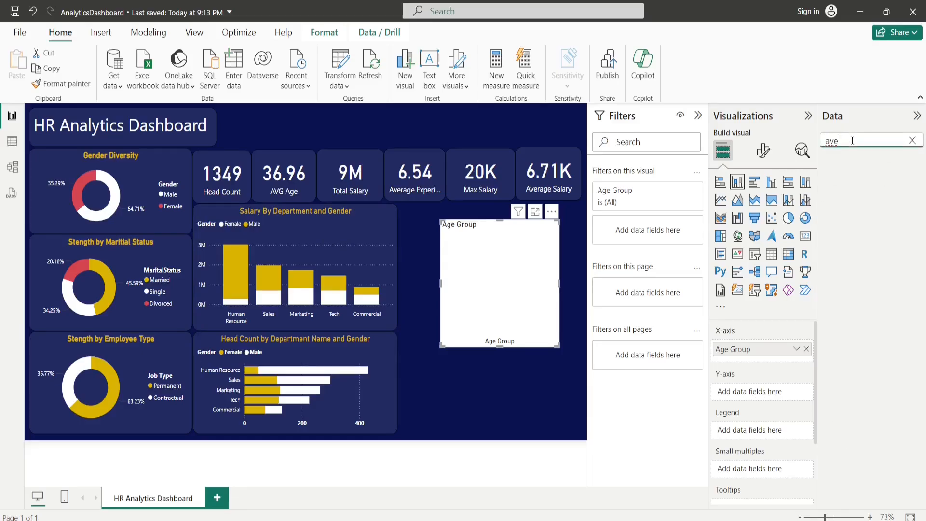
{"action": "left_click", "coordinate": [912, 140]}
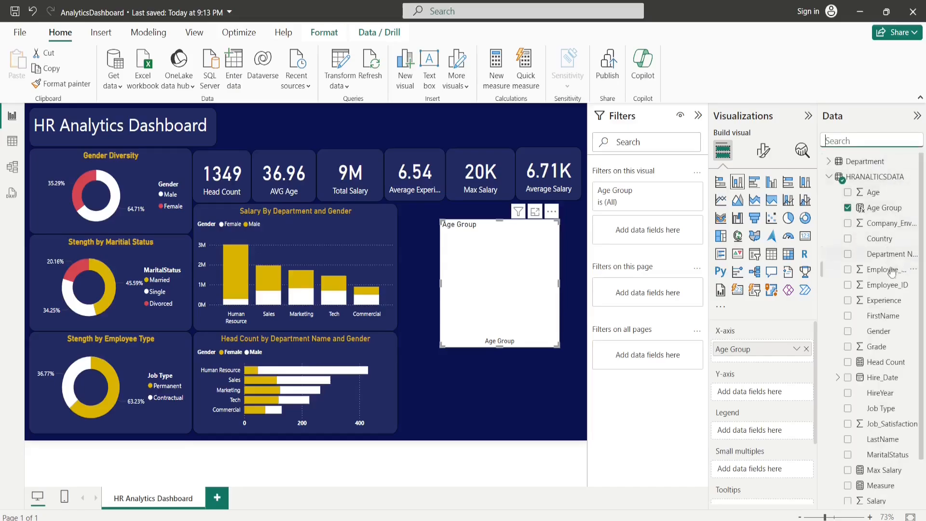
{"action": "left_click", "coordinate": [538, 174]}
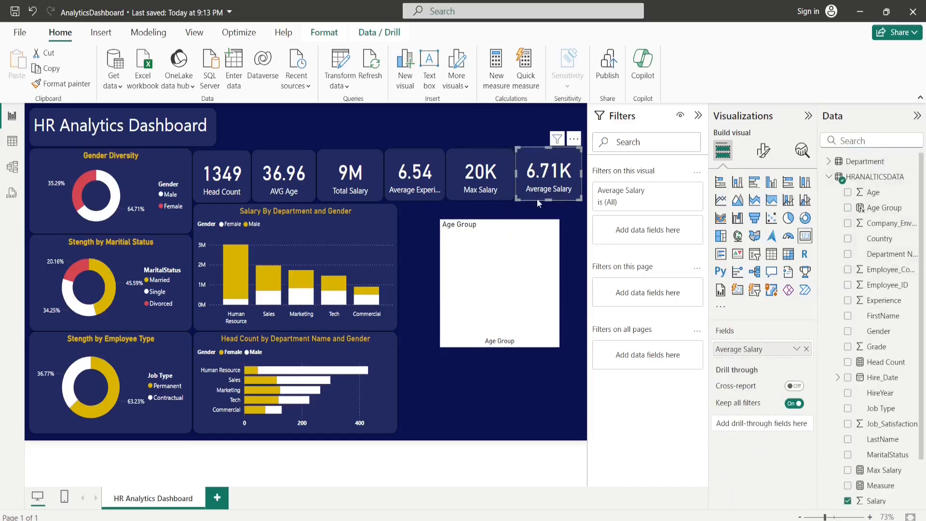
{"action": "left_click", "coordinate": [512, 397]}
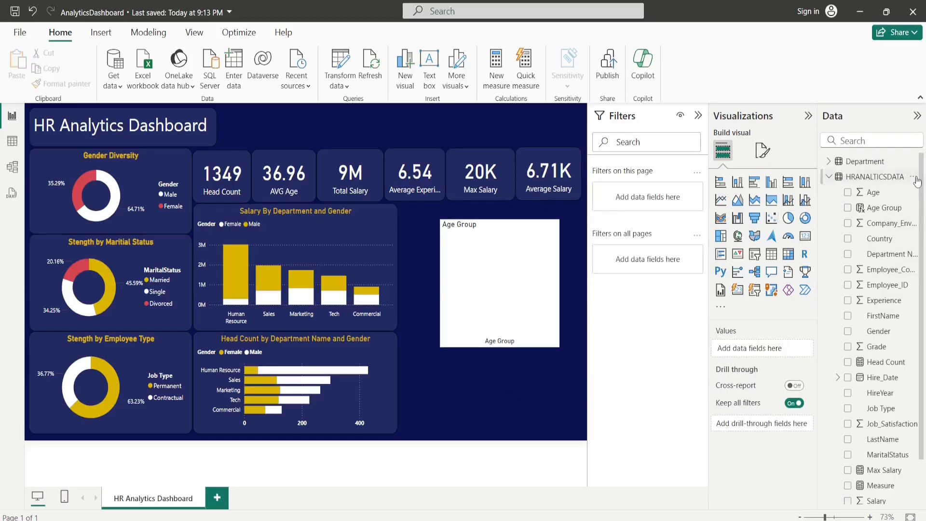
Step: Create a measure in HRANALTICSDATA named Average Salary with the formula AVERAGE(HRANALTICSDATA[Salary])
{"action": "left_click", "coordinate": [912, 178]}
{"action": "left_click", "coordinate": [849, 211]}
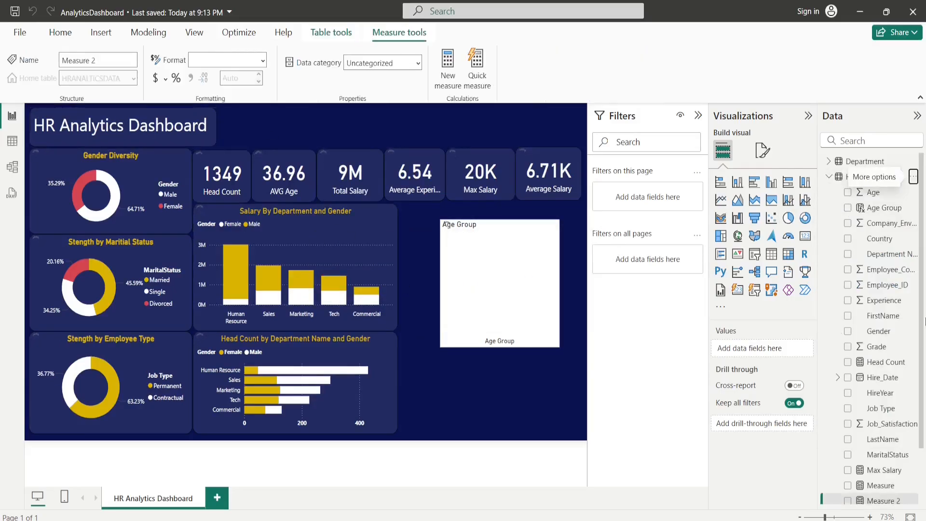
{"action": "double_click", "coordinate": [99, 112]}
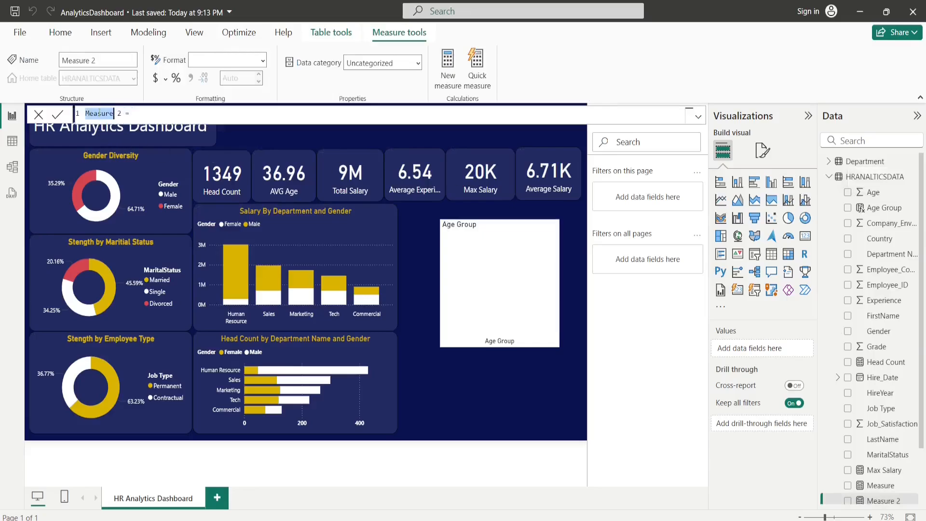
{"action": "type", "text": "Average"}
{"action": "key", "text": "Delete"}
{"action": "type", "text": "Salary"}
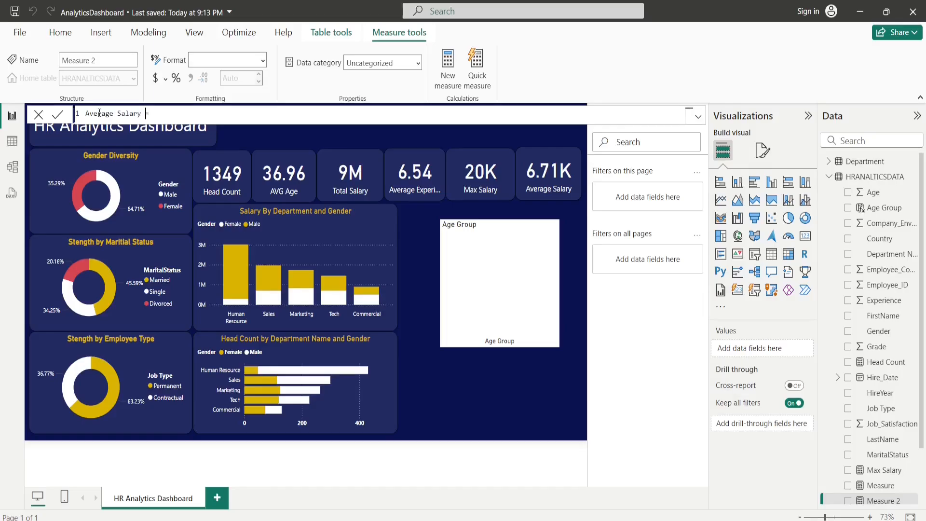
{"action": "type", "text": "av"}
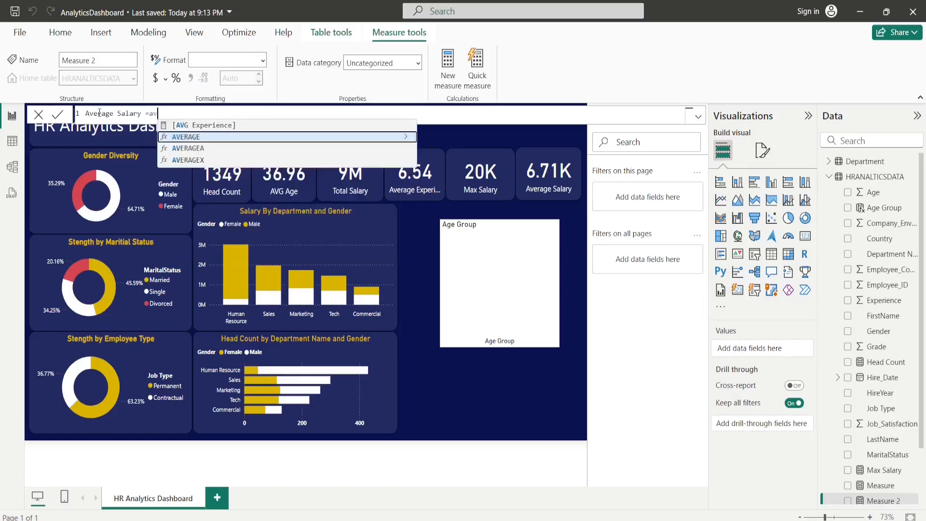
{"action": "left_click", "coordinate": [189, 138]}
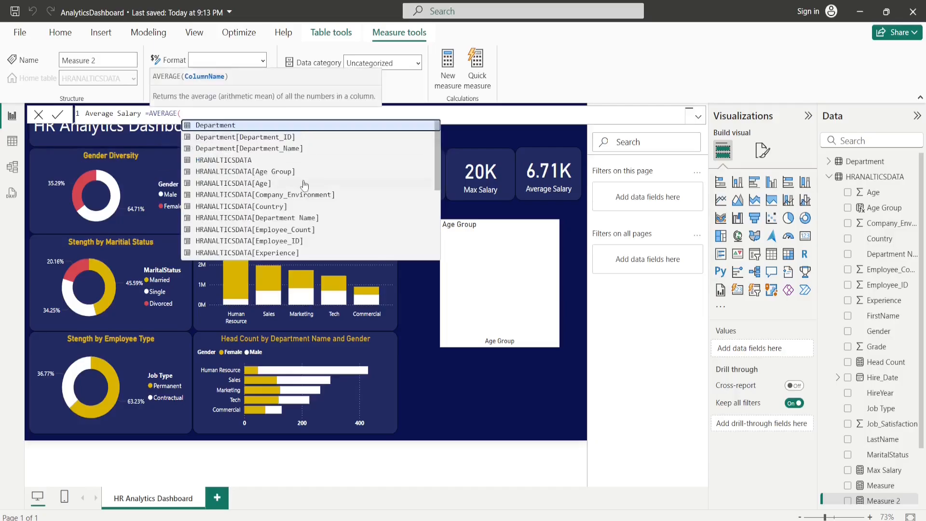
{"action": "scroll", "coordinate": [304, 185], "scroll_direction": "down", "scroll_amount": 3}
{"action": "left_click", "coordinate": [280, 225]}
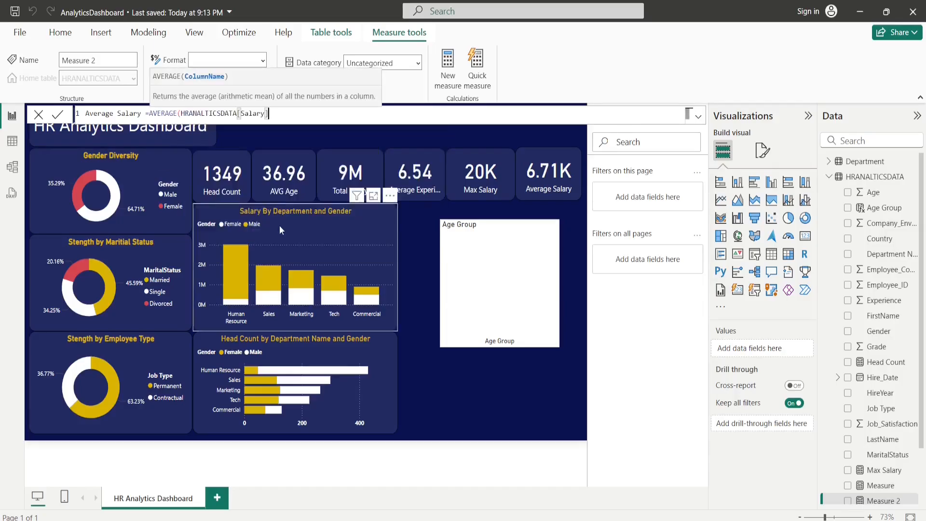
{"action": "type", "text": ")"}
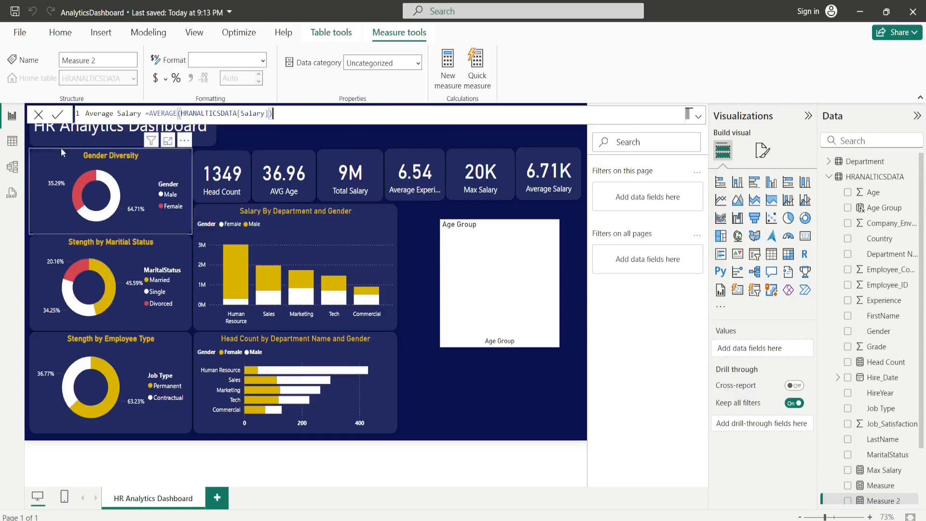
{"action": "left_click", "coordinate": [62, 116]}
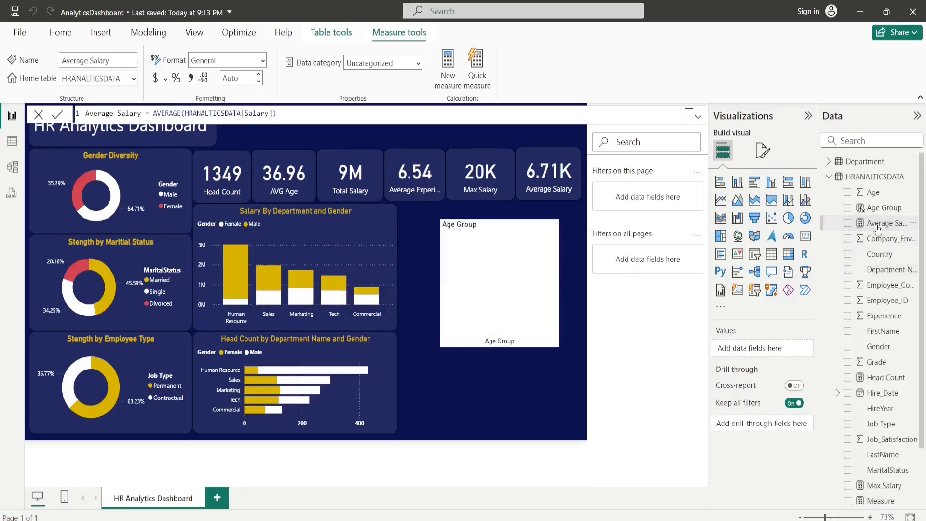
Step: Put Average Salary on the Age Group chart's Y-axis and fit the chart beside the Salary By Department and Gender chart
{"action": "left_click", "coordinate": [479, 267]}
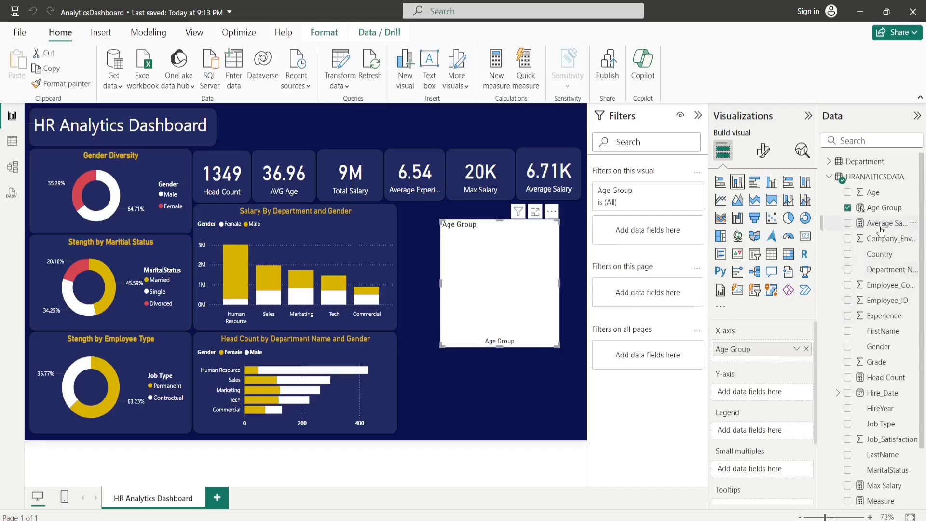
{"action": "left_click_drag", "start_coordinate": [883, 223], "coordinate": [762, 396]}
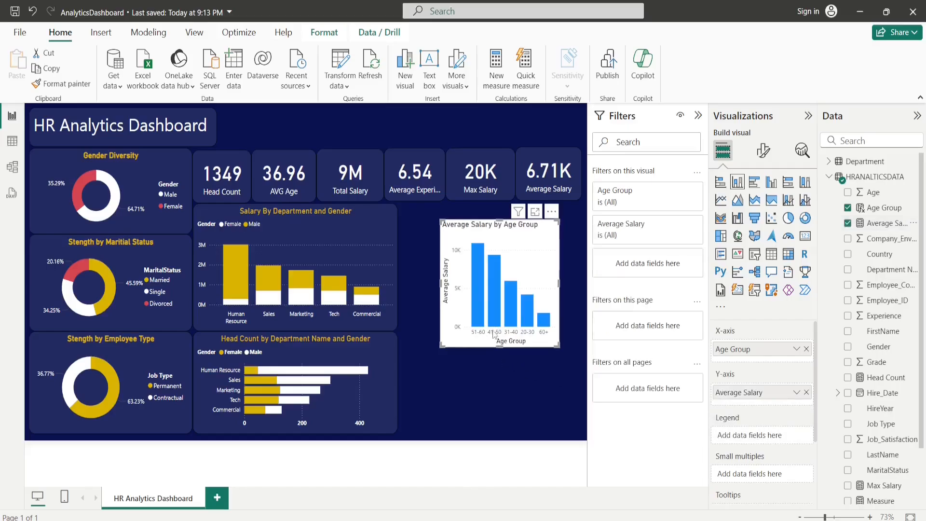
{"action": "left_click_drag", "start_coordinate": [438, 284], "coordinate": [406, 283]}
{"action": "left_click_drag", "start_coordinate": [476, 261], "coordinate": [475, 250]}
{"action": "left_click_drag", "start_coordinate": [557, 270], "coordinate": [574, 278]}
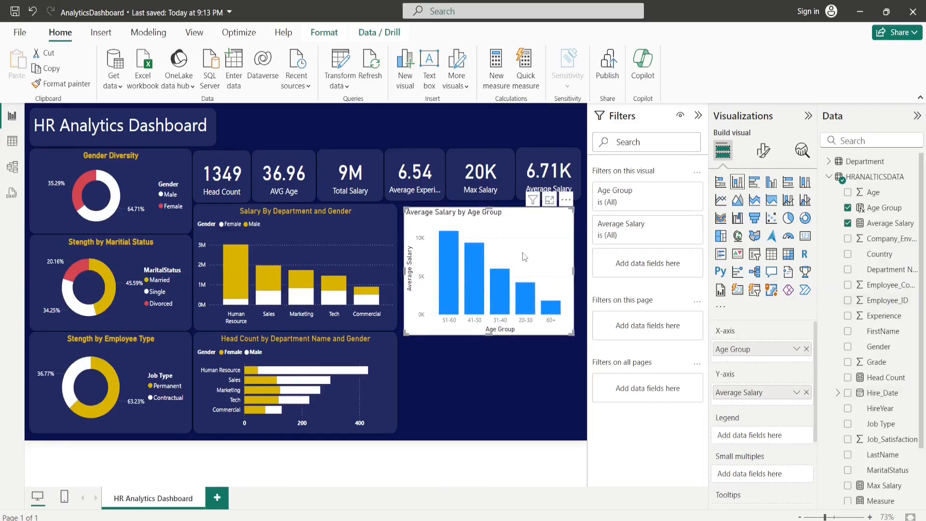
Step: Center the title of the Average Salary by Age Group chart
{"action": "left_click", "coordinate": [764, 150]}
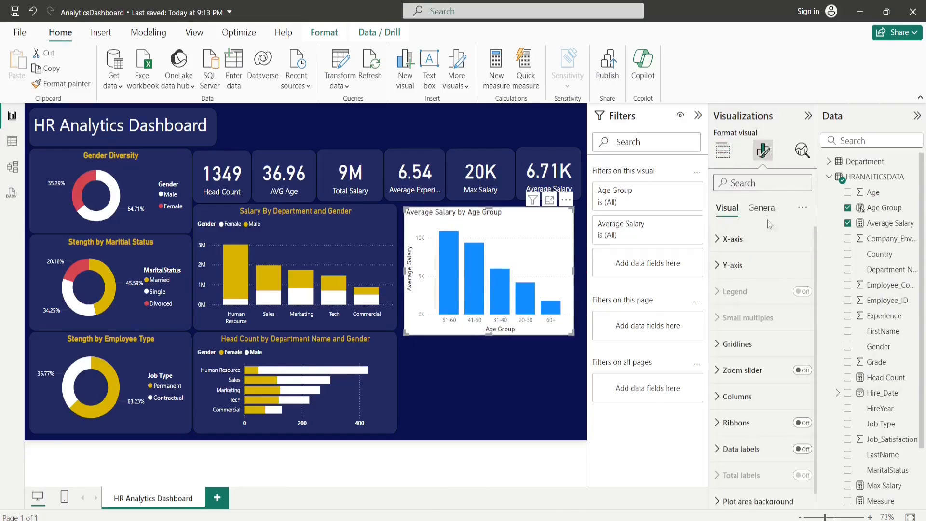
{"action": "left_click", "coordinate": [764, 208]}
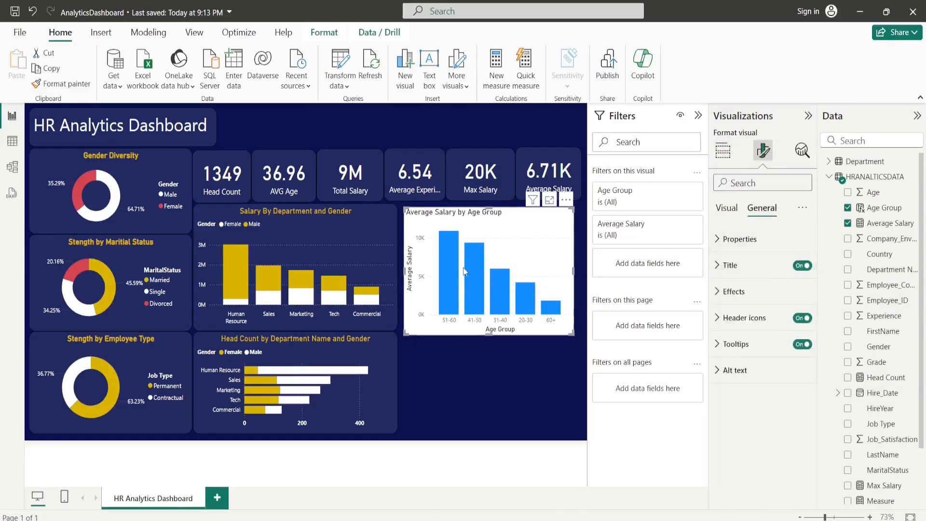
{"action": "left_click", "coordinate": [718, 271]}
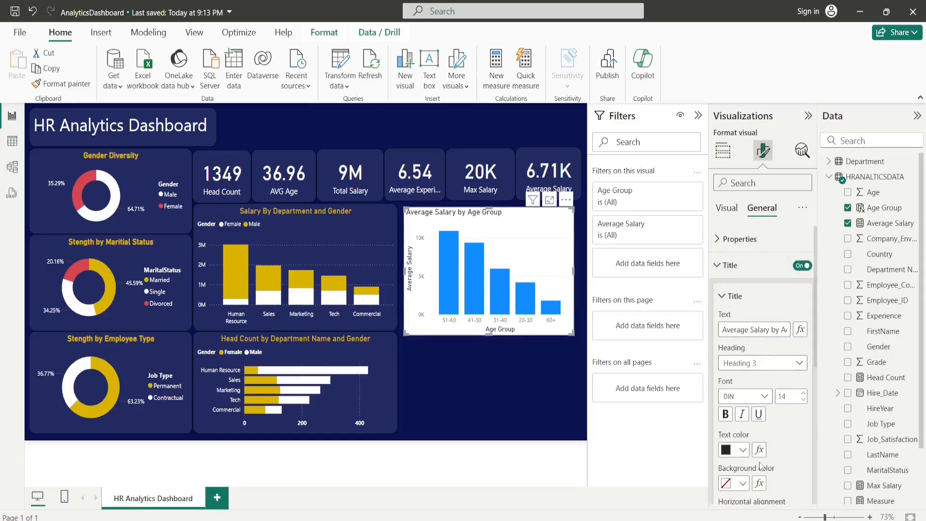
{"action": "scroll", "coordinate": [766, 444], "scroll_direction": "down", "scroll_amount": 3}
{"action": "left_click", "coordinate": [741, 390]}
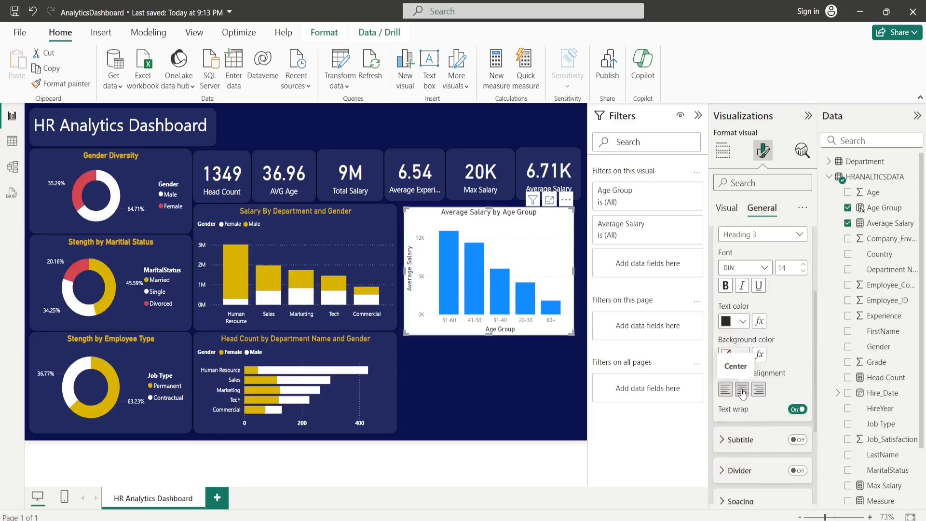
{"action": "scroll", "coordinate": [792, 329], "scroll_direction": "down", "scroll_amount": 3}
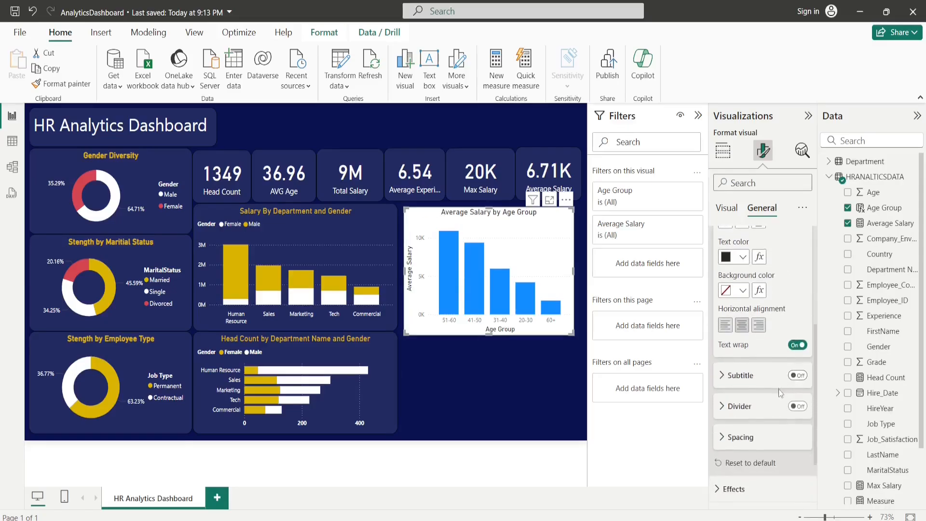
{"action": "scroll", "coordinate": [777, 395], "scroll_direction": "up", "scroll_amount": 6}
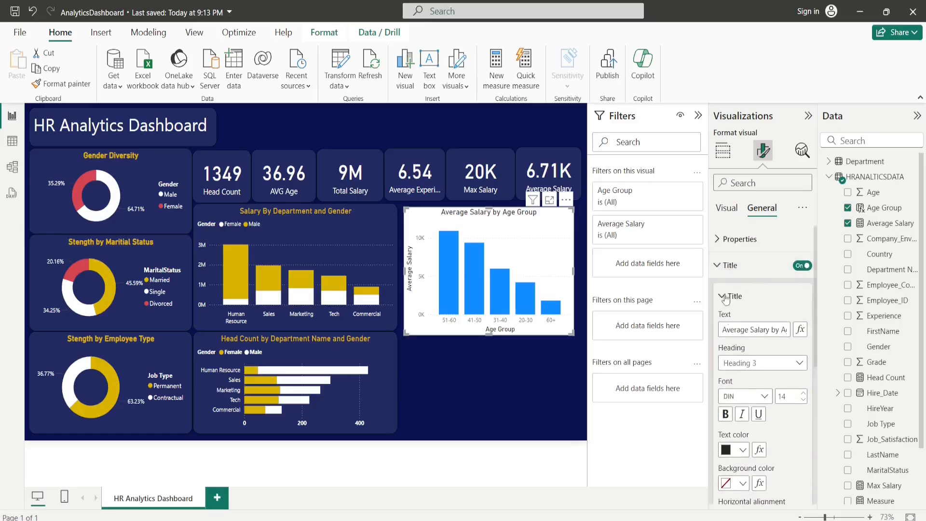
{"action": "left_click", "coordinate": [723, 304]}
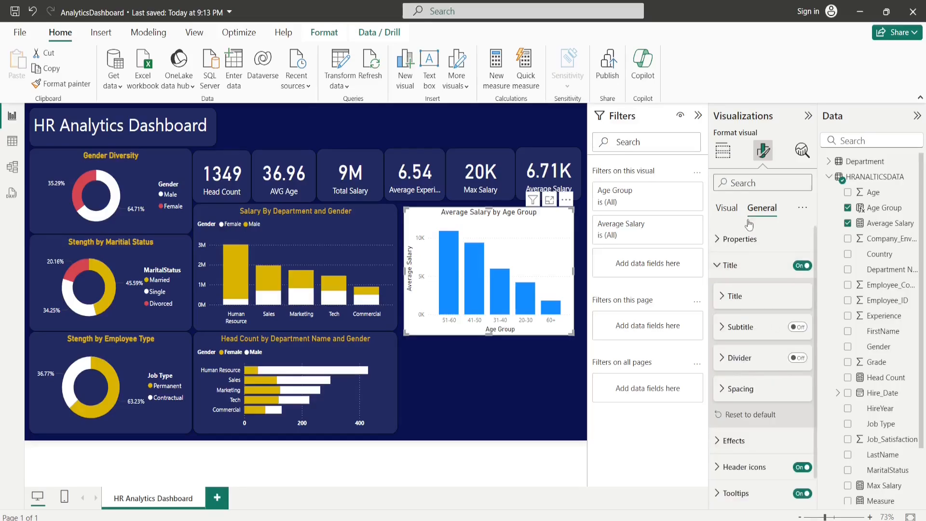
Step: Set the background transparency of the Average Salary by Age Group chart to 90%
{"action": "scroll", "coordinate": [743, 320], "scroll_direction": "down", "scroll_amount": 1}
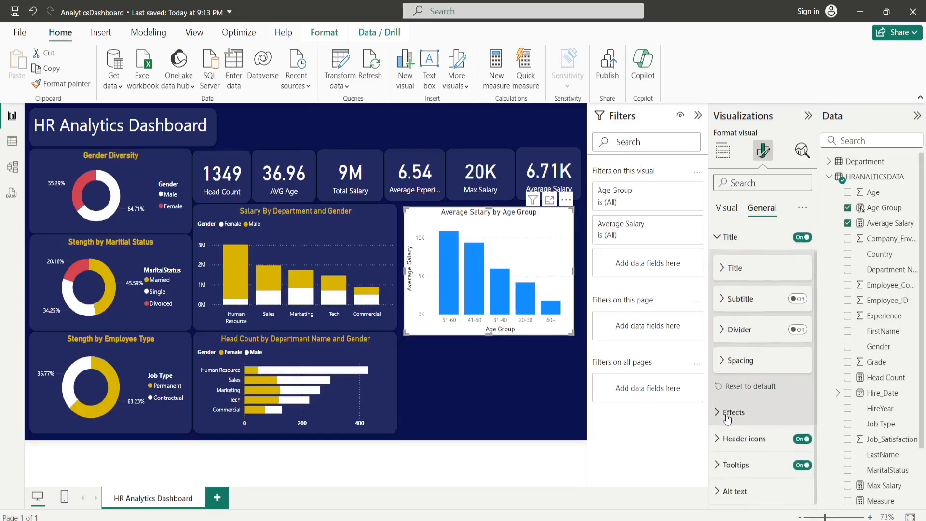
{"action": "left_click", "coordinate": [722, 414]}
{"action": "scroll", "coordinate": [748, 415], "scroll_direction": "down", "scroll_amount": 5}
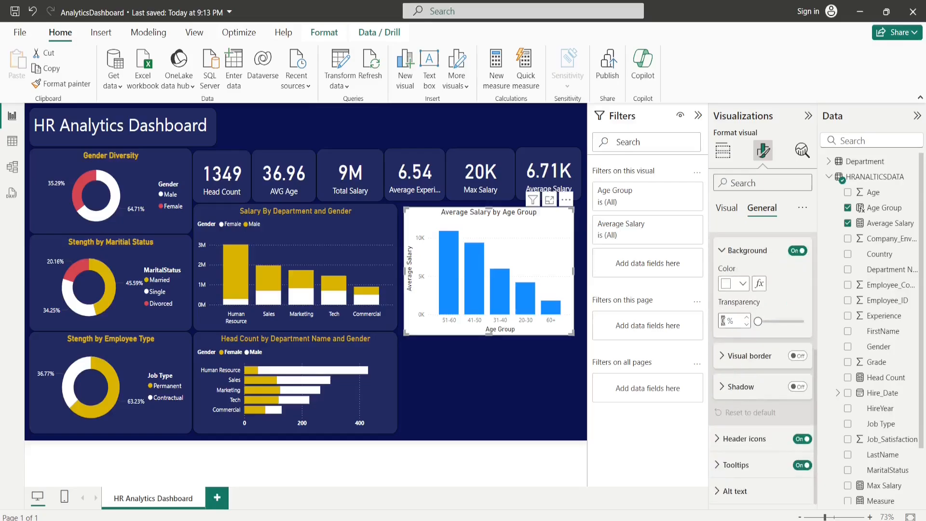
{"action": "type", "text": "90"}
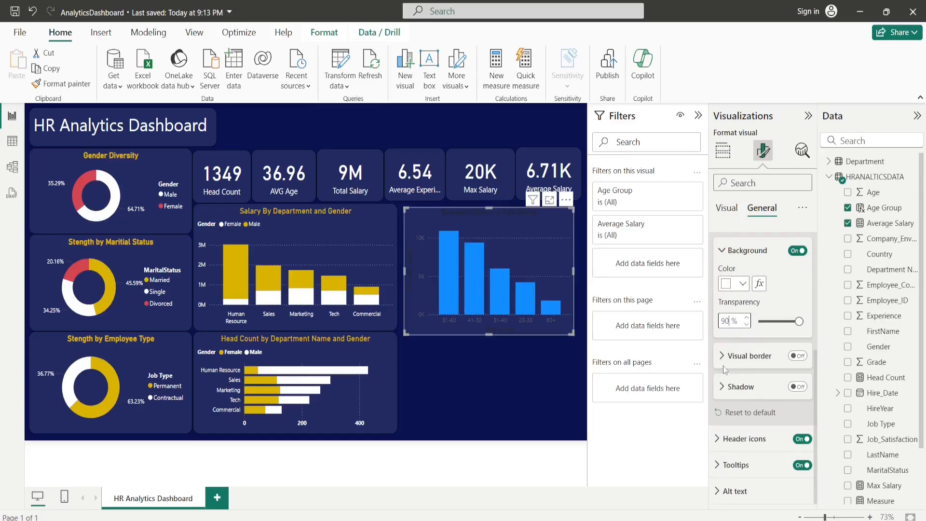
Step: Turn on the age group chart's visual border with 15 px rounded corners
{"action": "left_click", "coordinate": [797, 356]}
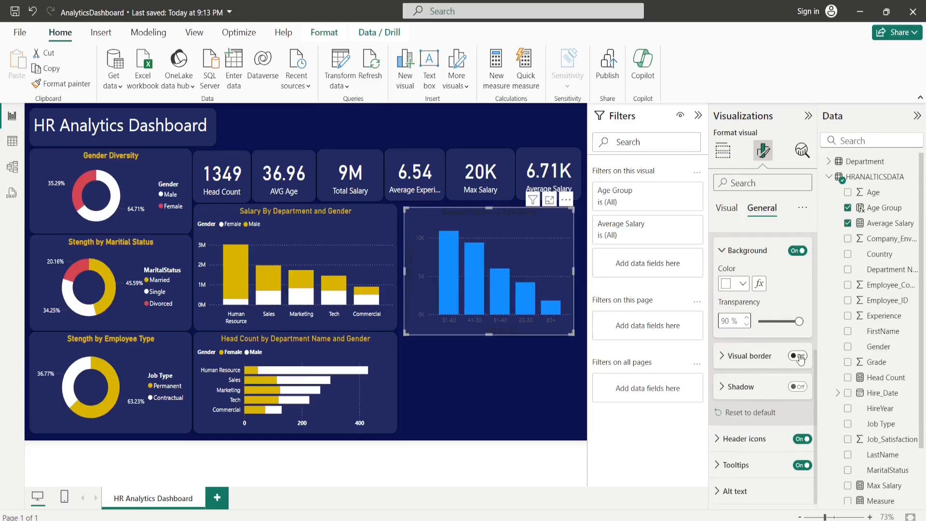
{"action": "left_click", "coordinate": [722, 357]}
{"action": "left_click", "coordinate": [725, 424]}
{"action": "type", "text": "1"}
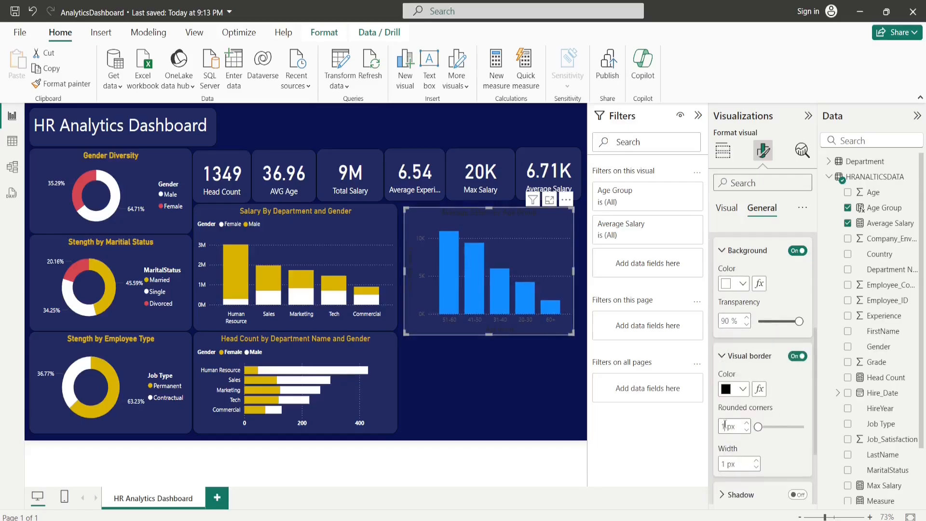
{"action": "type", "text": "5"}
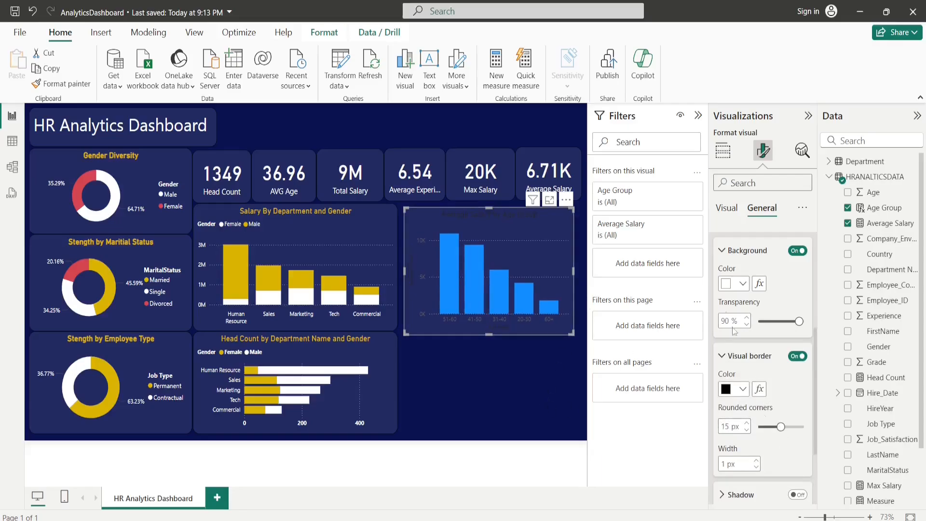
Step: Color the 51-60 column of the Average Salary by Age Group chart gold
{"action": "left_click", "coordinate": [727, 208]}
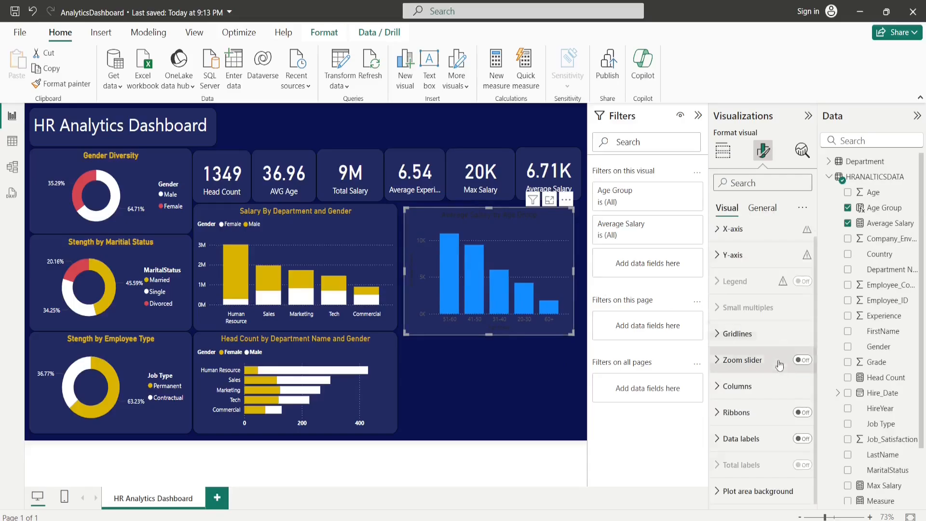
{"action": "left_click", "coordinate": [716, 391]}
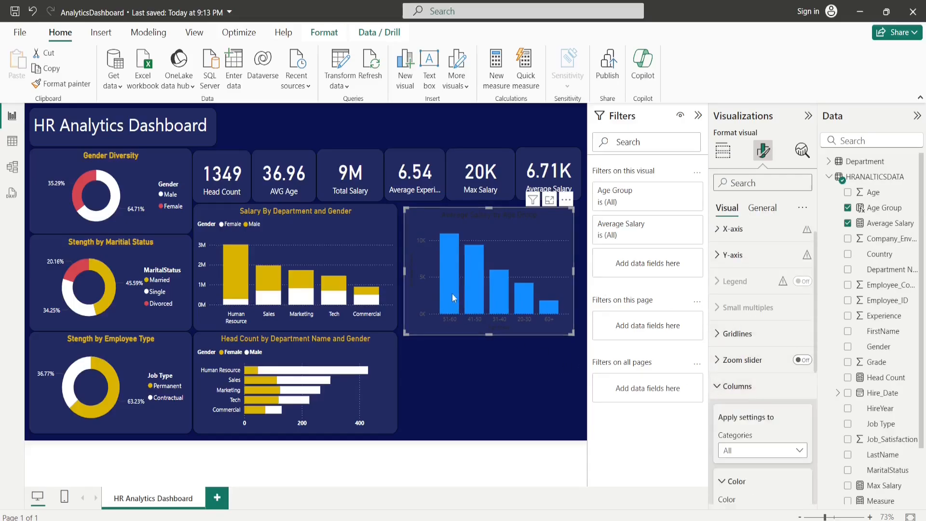
{"action": "scroll", "coordinate": [744, 413], "scroll_direction": "down", "scroll_amount": 2}
{"action": "scroll", "coordinate": [766, 367], "scroll_direction": "down", "scroll_amount": 2}
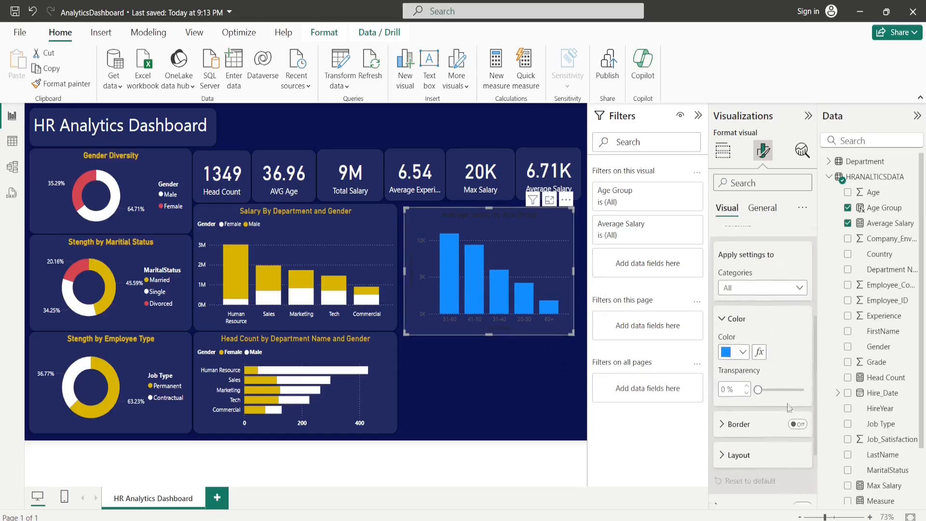
{"action": "left_click", "coordinate": [766, 259]}
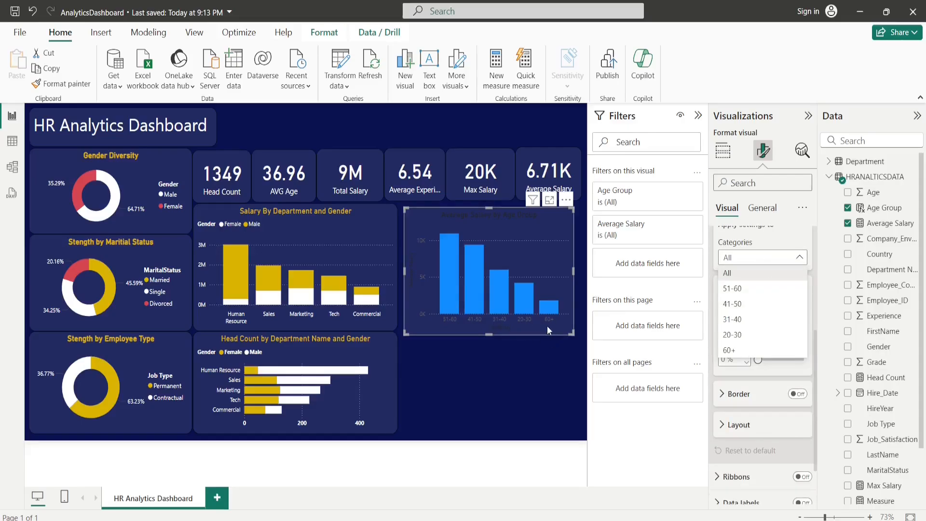
{"action": "left_click", "coordinate": [733, 288]}
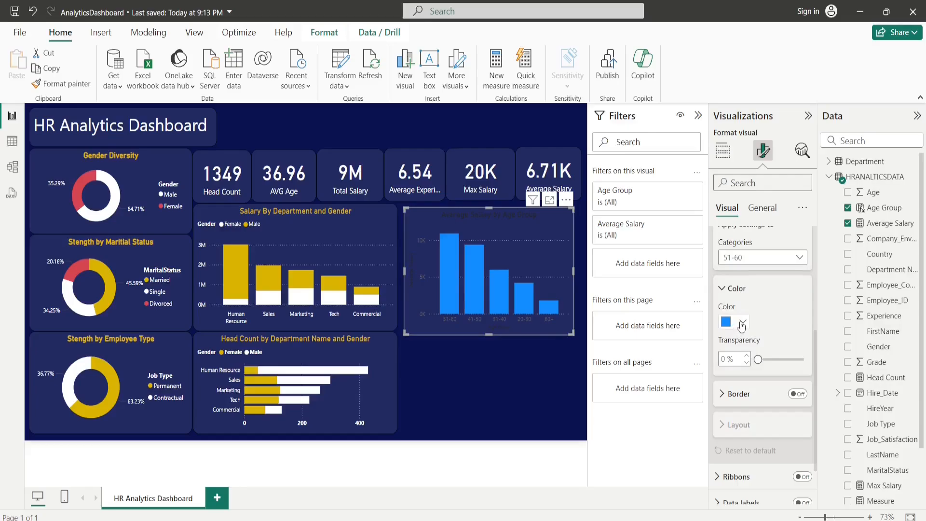
{"action": "left_click", "coordinate": [743, 323]}
{"action": "left_click", "coordinate": [768, 271]}
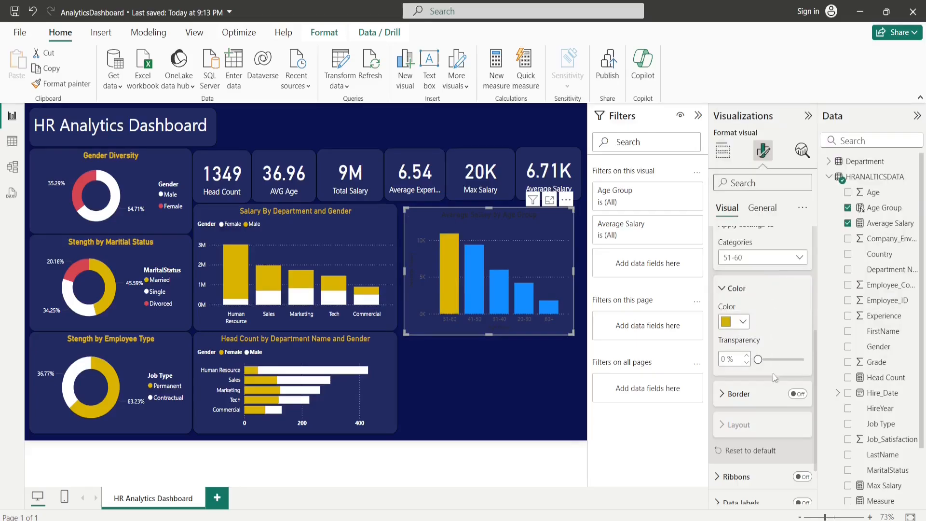
{"action": "left_click", "coordinate": [744, 323]}
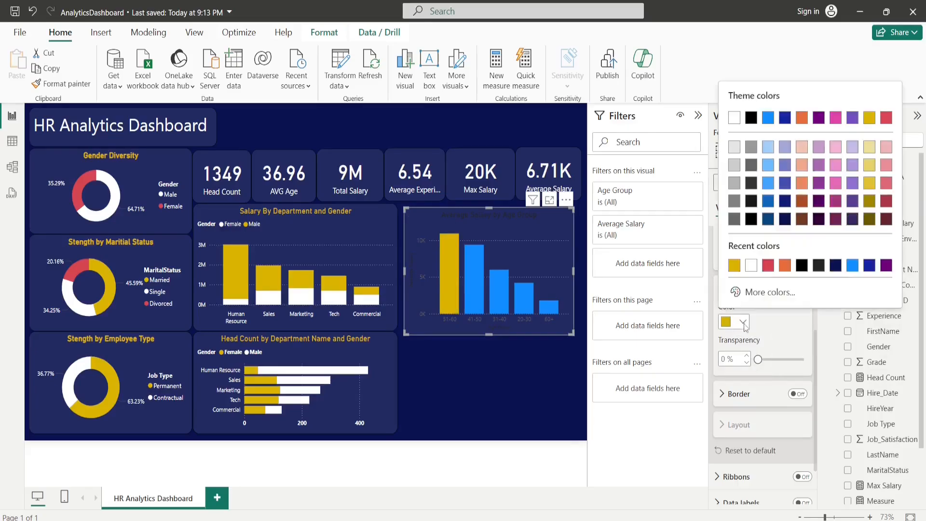
{"action": "left_click", "coordinate": [795, 322]}
Step: Color the 41-50 column of the age group chart white
{"action": "left_click", "coordinate": [762, 257]}
{"action": "left_click", "coordinate": [738, 288]}
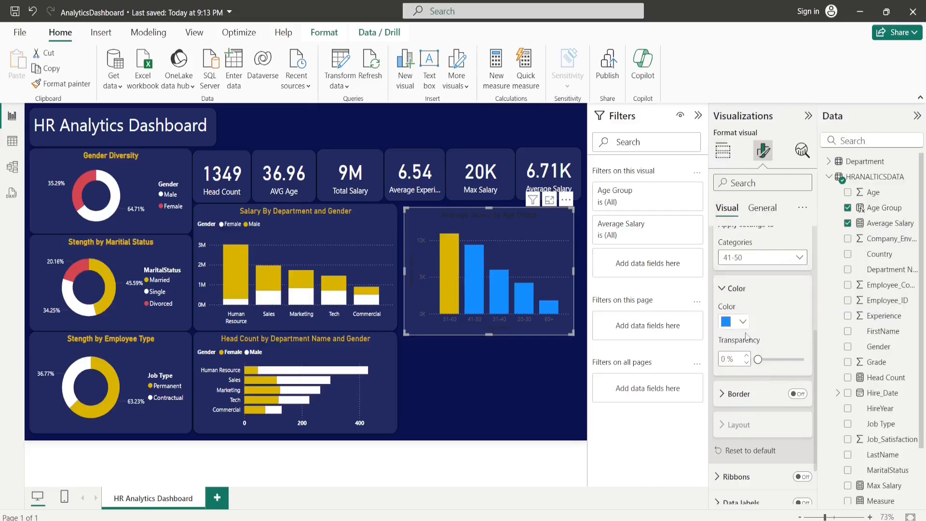
{"action": "left_click", "coordinate": [742, 322]}
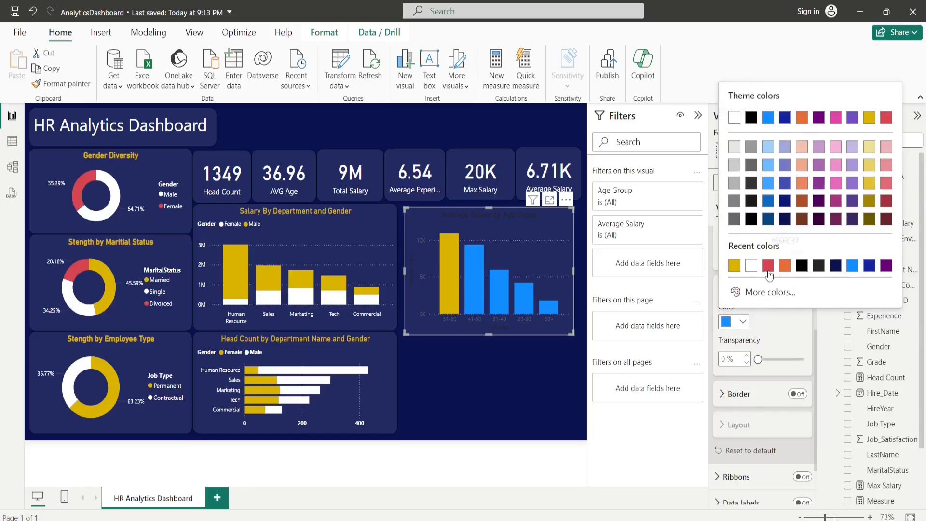
{"action": "left_click", "coordinate": [749, 267]}
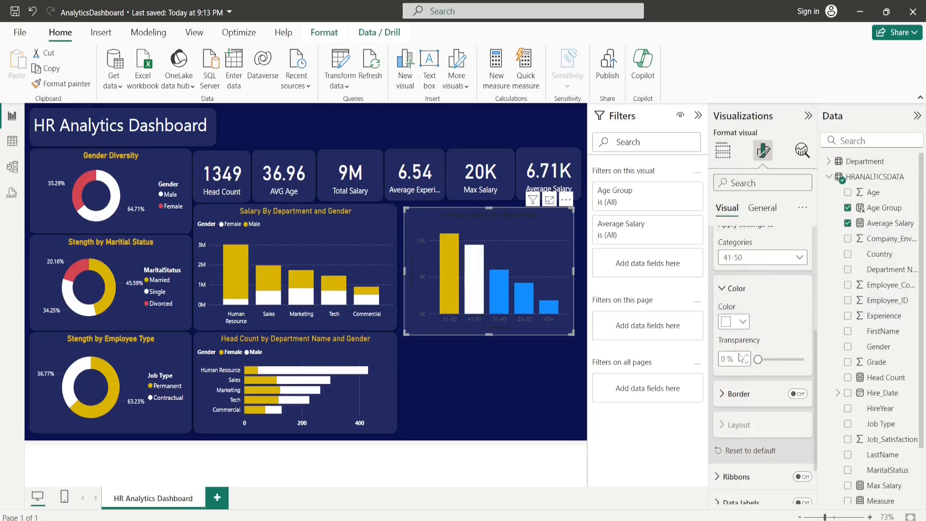
Step: Color the 31-40 column of the age group chart red
{"action": "left_click", "coordinate": [765, 261]}
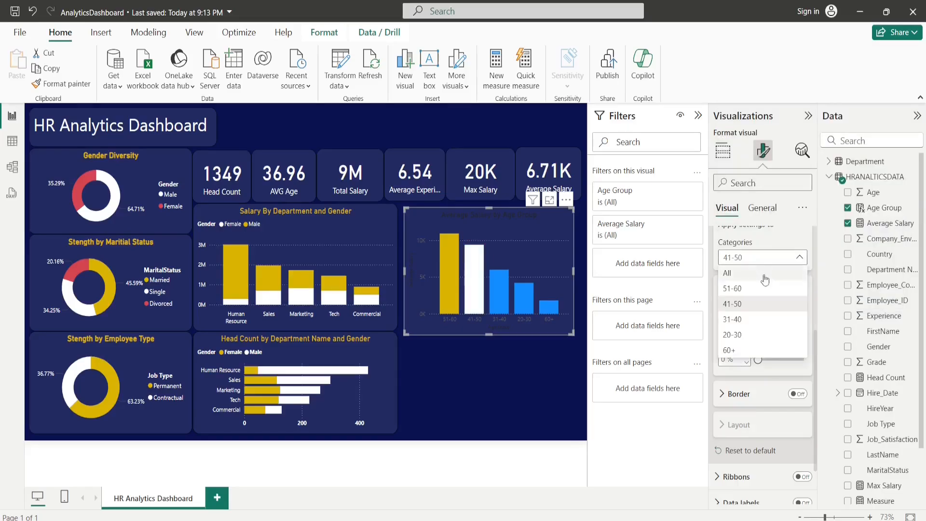
{"action": "left_click", "coordinate": [738, 330]}
{"action": "left_click", "coordinate": [742, 322]}
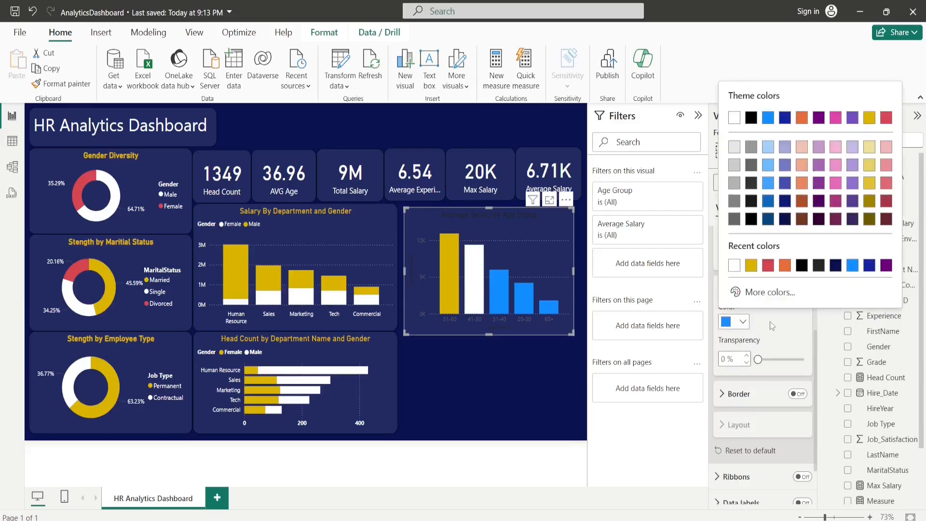
{"action": "left_click", "coordinate": [769, 267]}
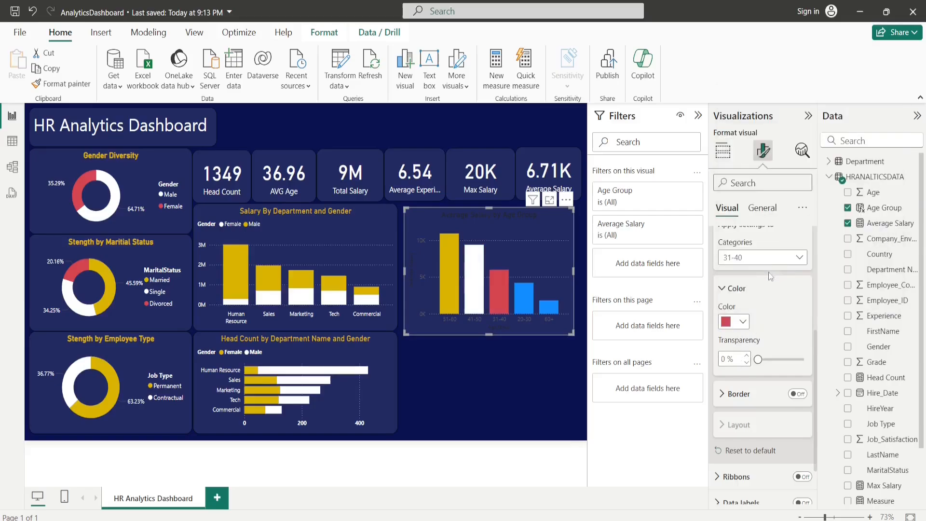
{"action": "left_click", "coordinate": [739, 322]}
{"action": "left_click", "coordinate": [774, 322]}
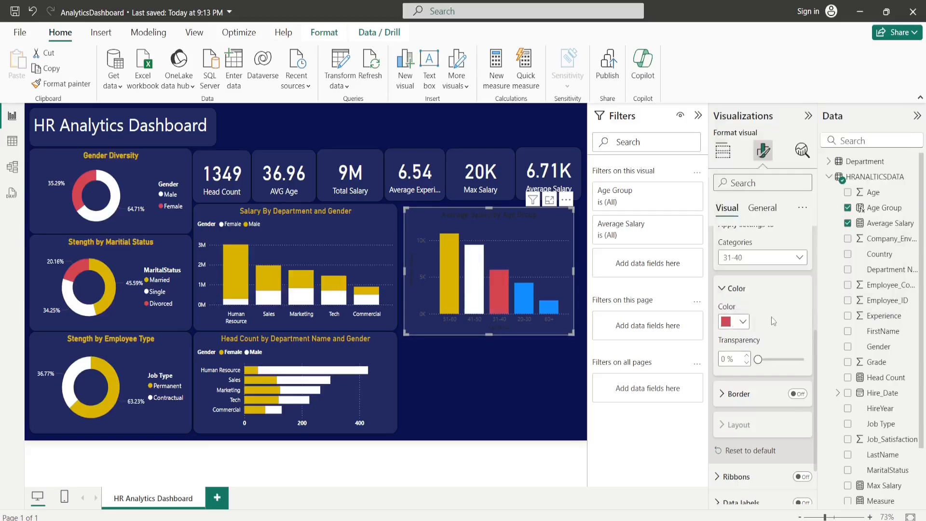
Step: Try purple on the 20-30 column of the age group chart and set it back to blue
{"action": "left_click", "coordinate": [769, 266]}
{"action": "left_click", "coordinate": [736, 337]}
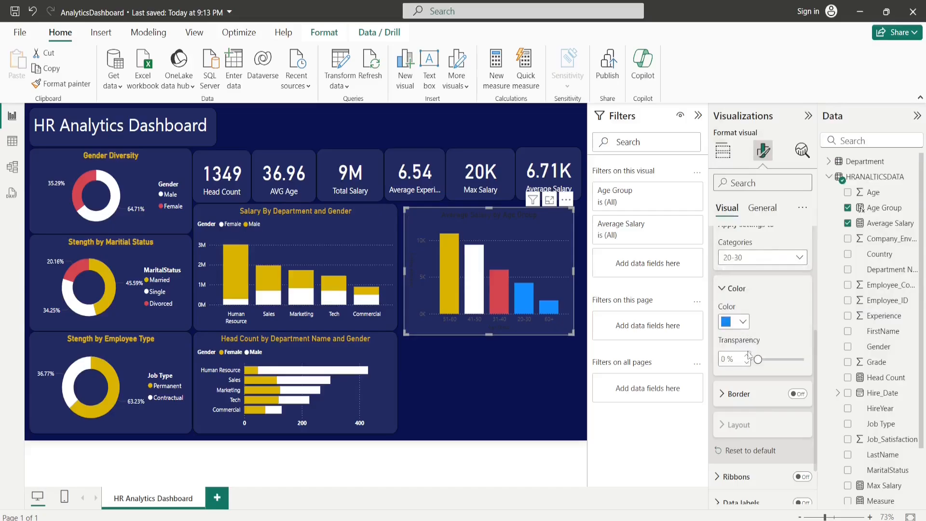
{"action": "left_click", "coordinate": [743, 322]}
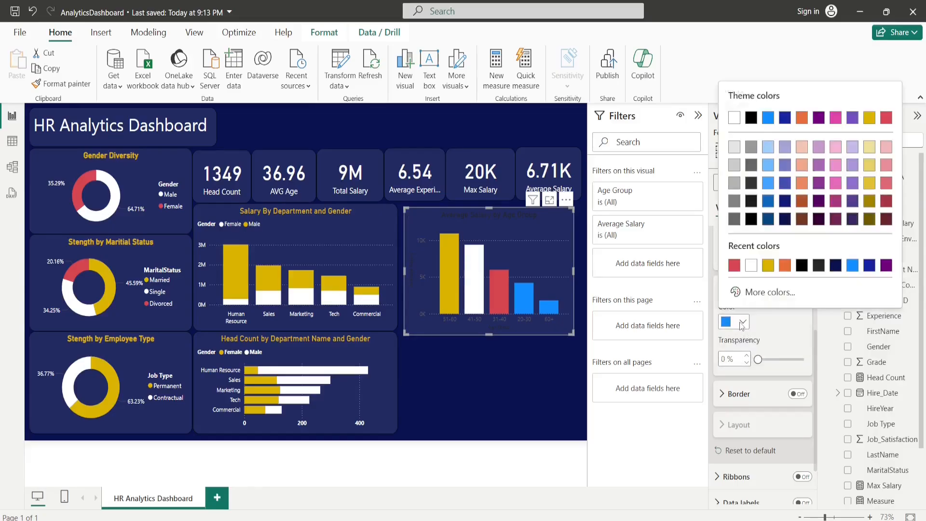
{"action": "left_click", "coordinate": [853, 118]}
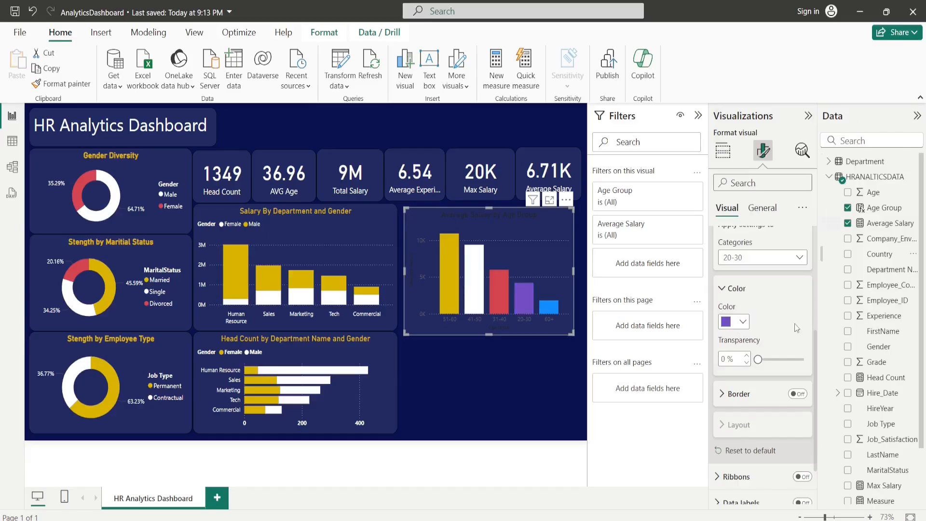
{"action": "left_click", "coordinate": [742, 322]}
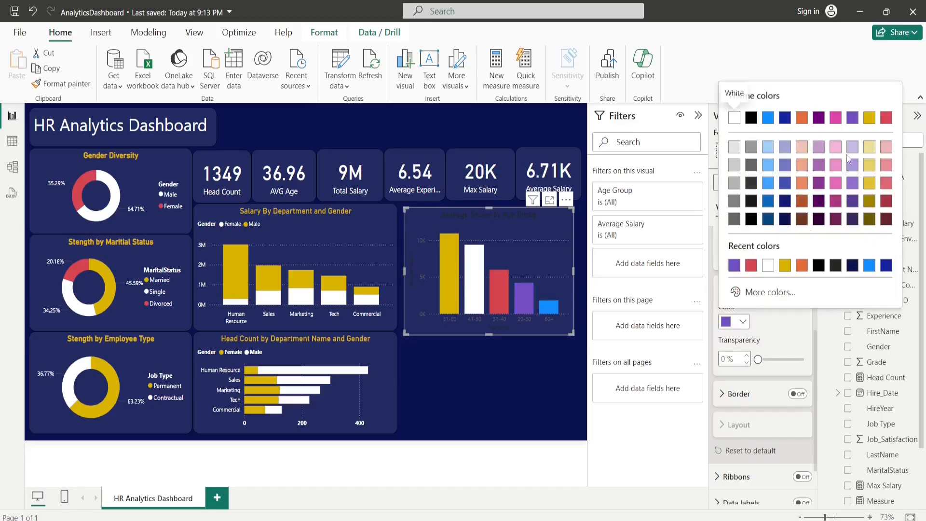
{"action": "left_click", "coordinate": [769, 118]}
{"action": "left_click", "coordinate": [742, 323]}
{"action": "left_click", "coordinate": [742, 325]}
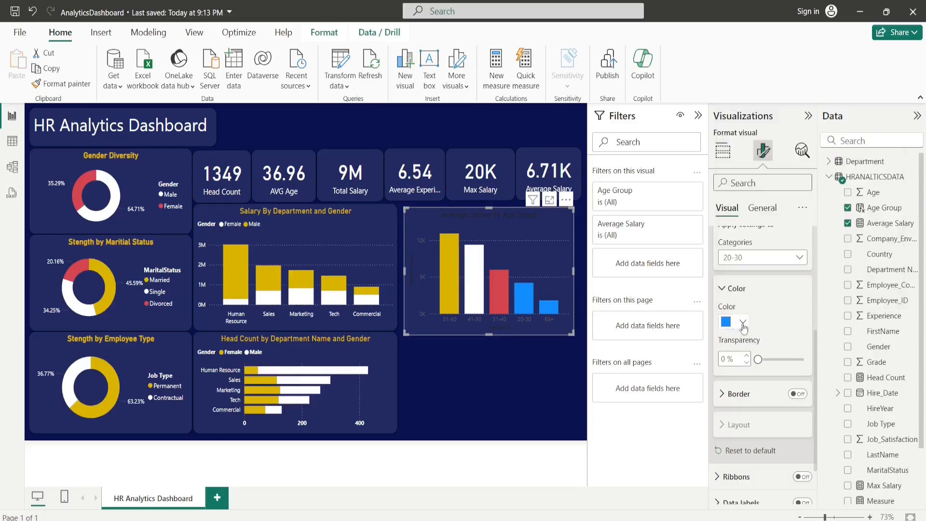
Step: Try dark olive and navy on the 60+ column of the age group chart, settling on light purple
{"action": "left_click", "coordinate": [761, 258]}
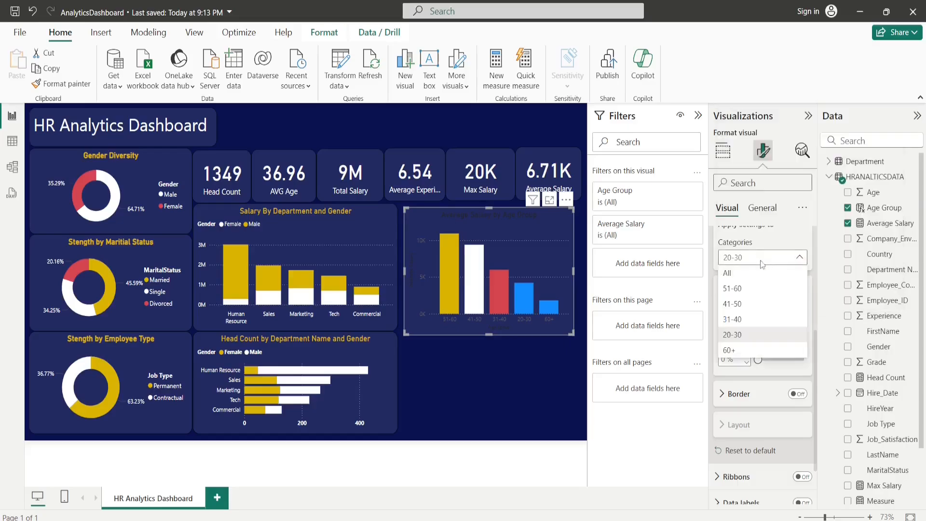
{"action": "left_click", "coordinate": [743, 350]}
{"action": "left_click", "coordinate": [742, 323]}
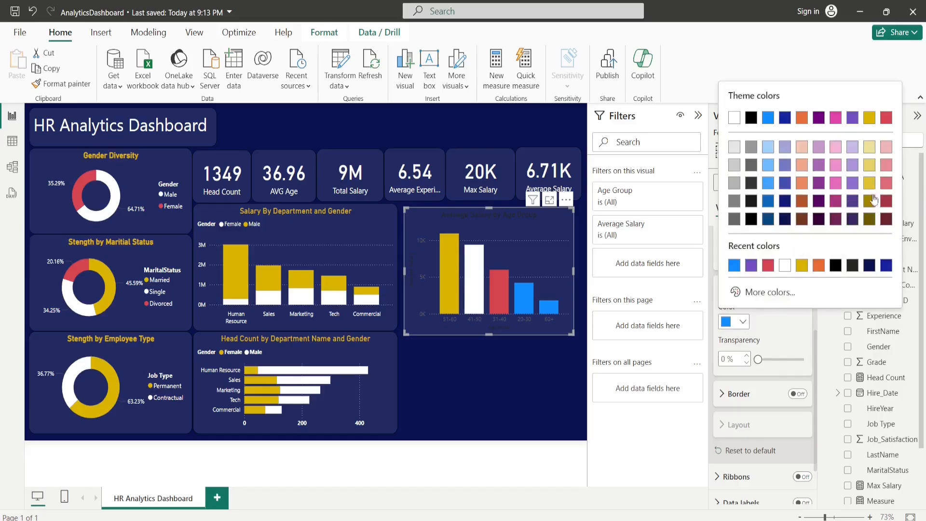
{"action": "left_click", "coordinate": [869, 219]}
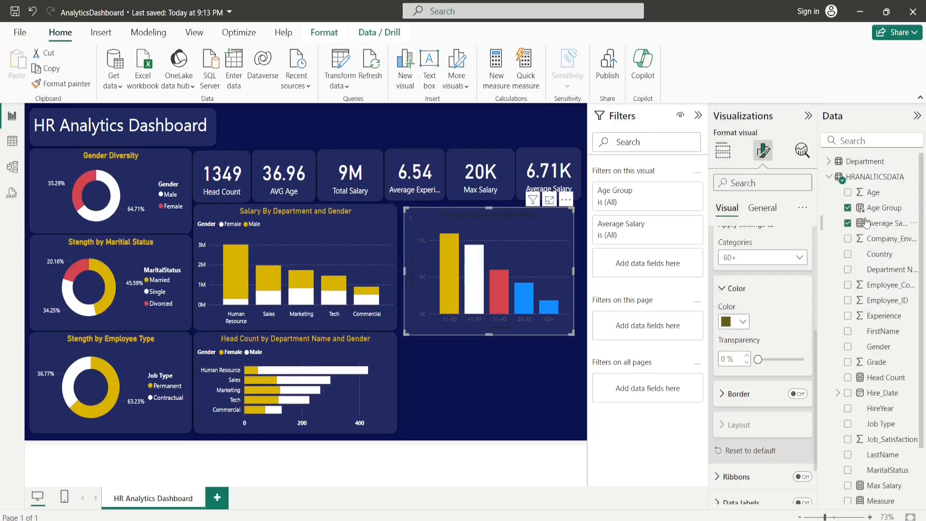
{"action": "left_click", "coordinate": [742, 322]}
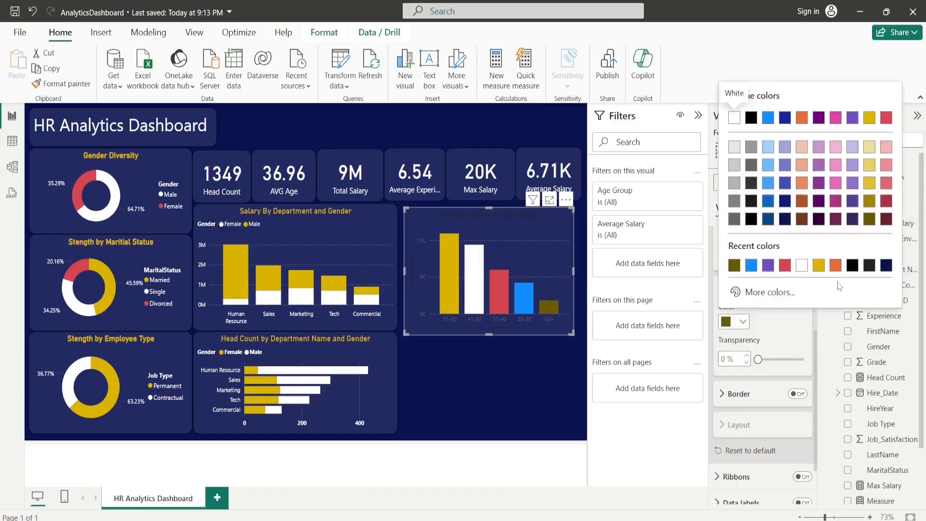
{"action": "left_click", "coordinate": [887, 266]}
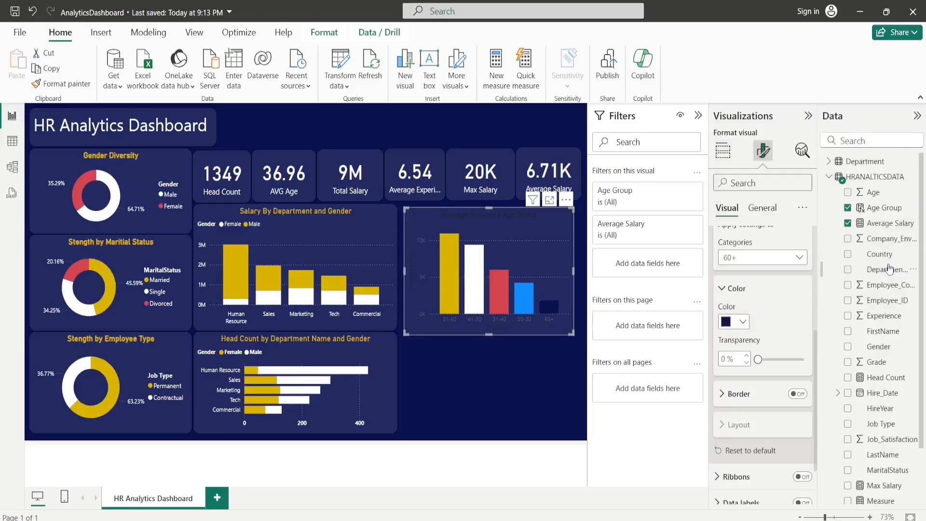
{"action": "left_click", "coordinate": [742, 322]}
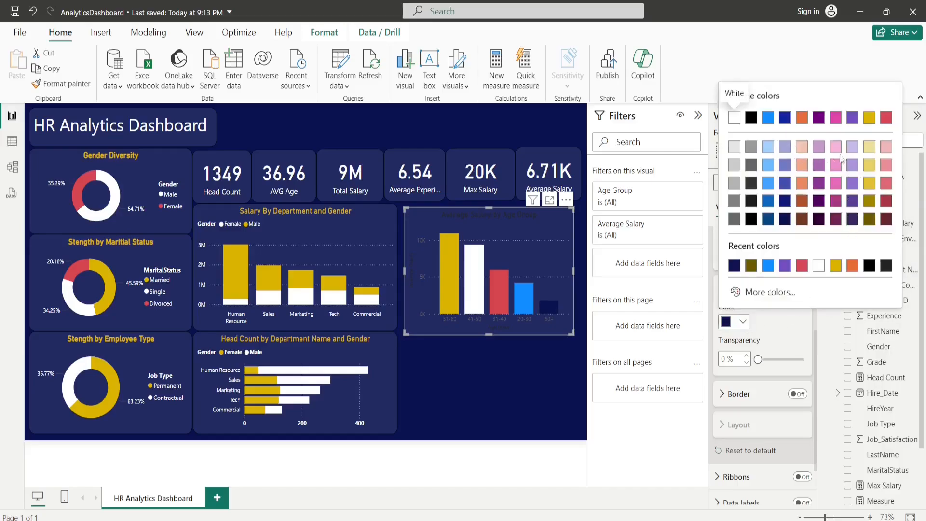
{"action": "left_click", "coordinate": [853, 168]}
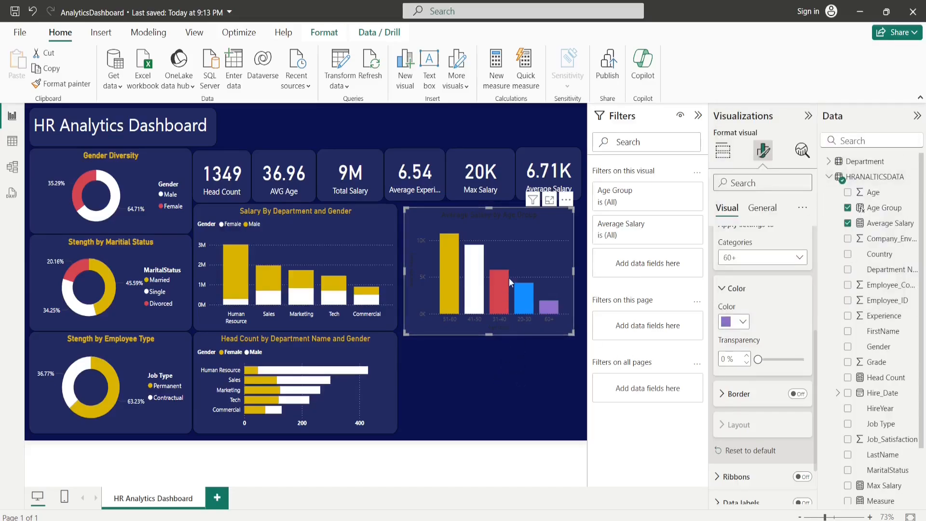
Step: Set the title text of the Average Salary by Age Group chart to gold, after trying white
{"action": "left_click", "coordinate": [763, 212]}
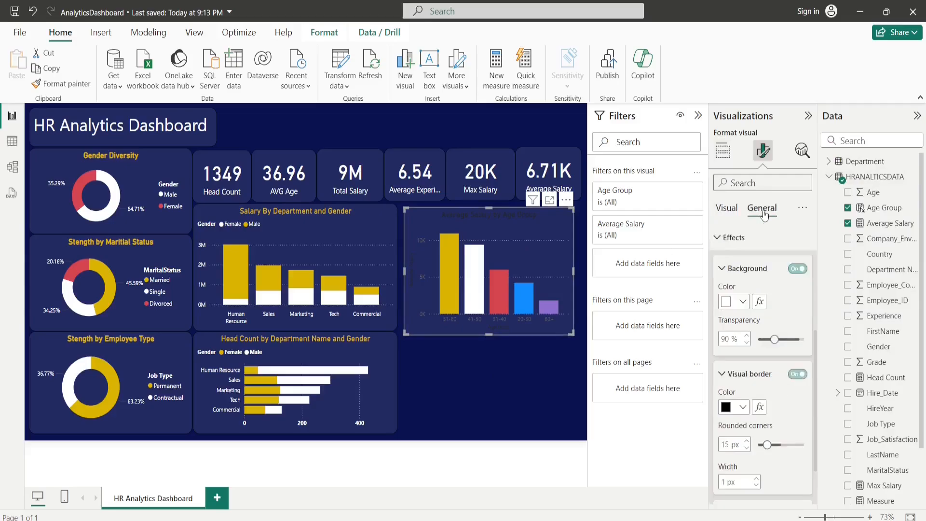
{"action": "left_click", "coordinate": [723, 268]}
{"action": "left_click", "coordinate": [719, 240]}
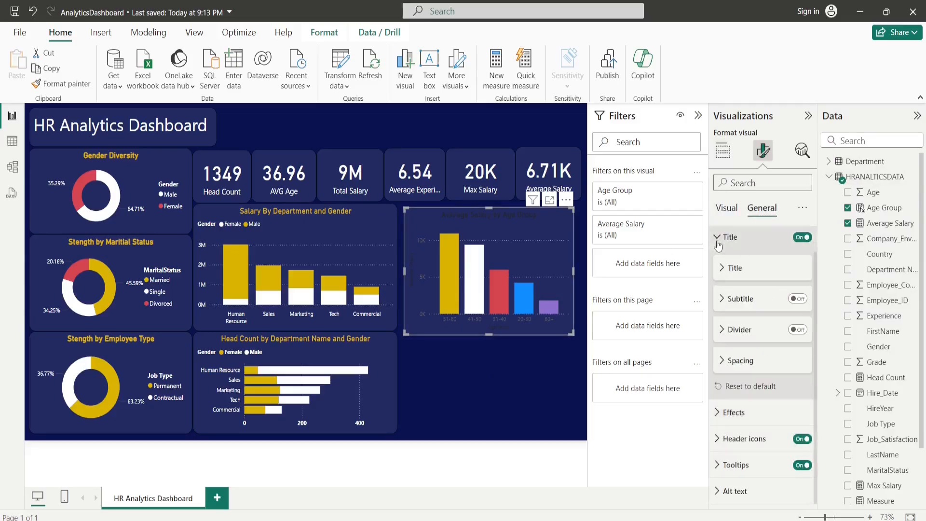
{"action": "left_click", "coordinate": [731, 274]}
{"action": "left_click", "coordinate": [743, 422]}
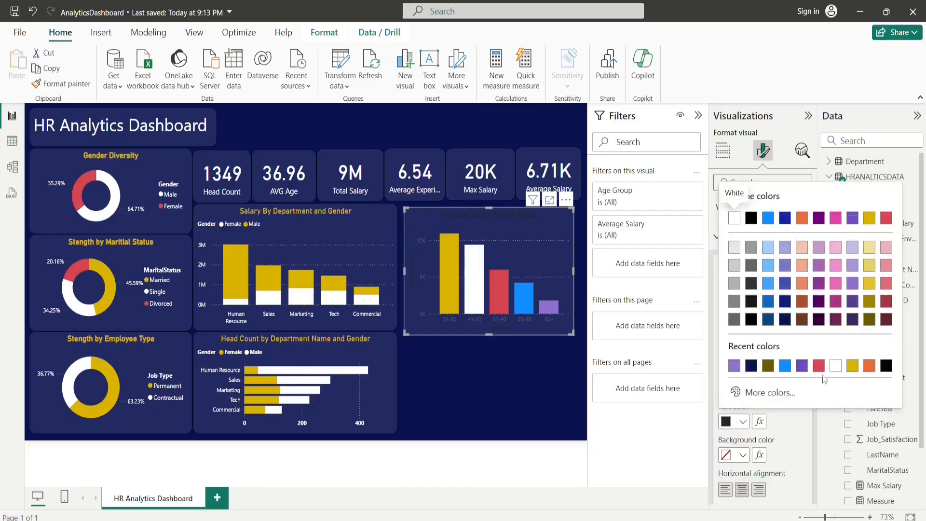
{"action": "left_click", "coordinate": [835, 366]}
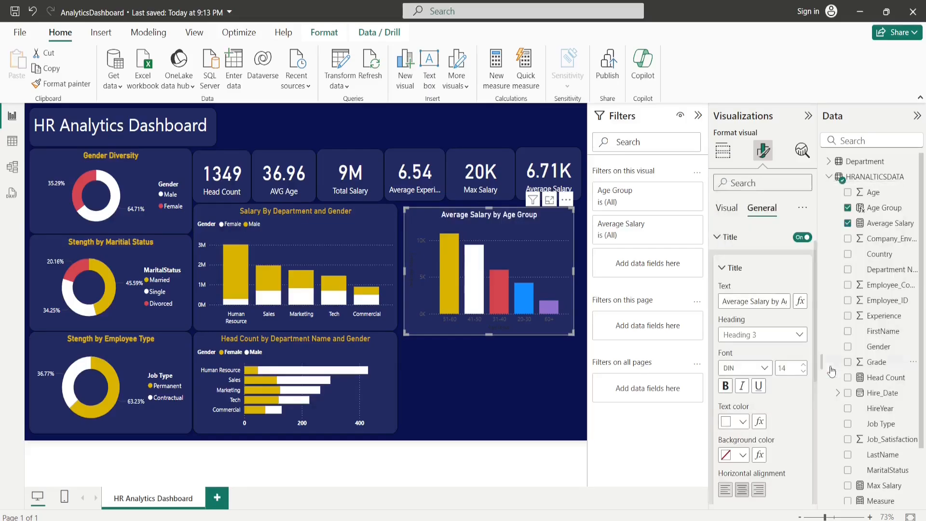
{"action": "left_click", "coordinate": [743, 422]}
{"action": "left_click", "coordinate": [852, 367]}
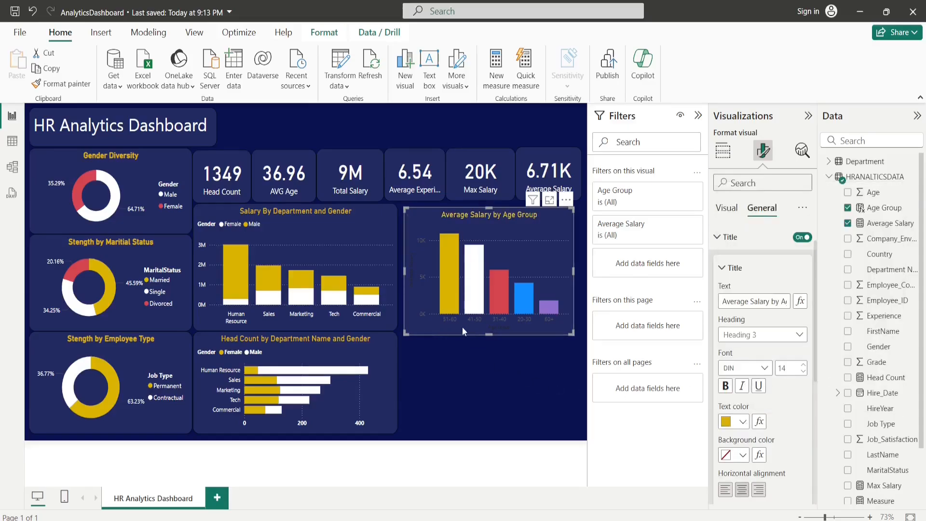
{"action": "left_click", "coordinate": [728, 268]}
Step: Make the age group chart's X-axis values white and turn off its X-axis title
{"action": "left_click", "coordinate": [721, 212]}
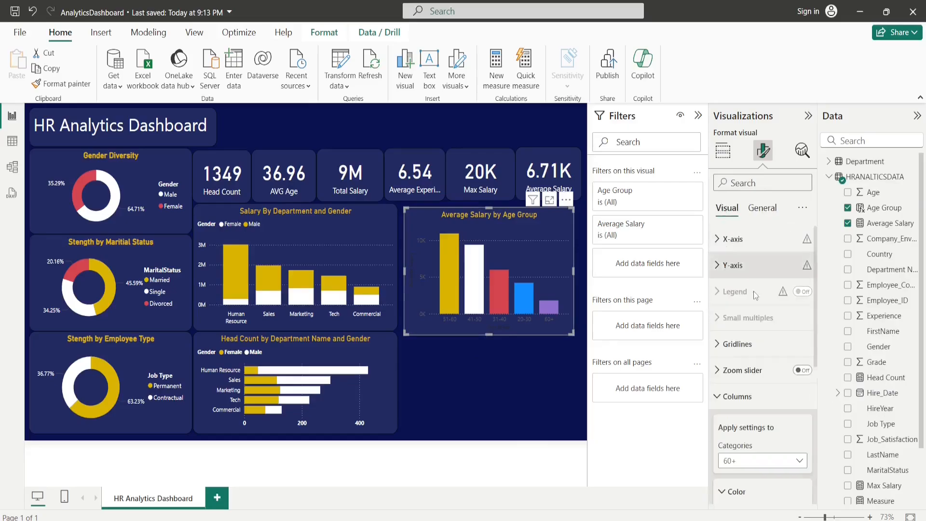
{"action": "left_click", "coordinate": [733, 241]}
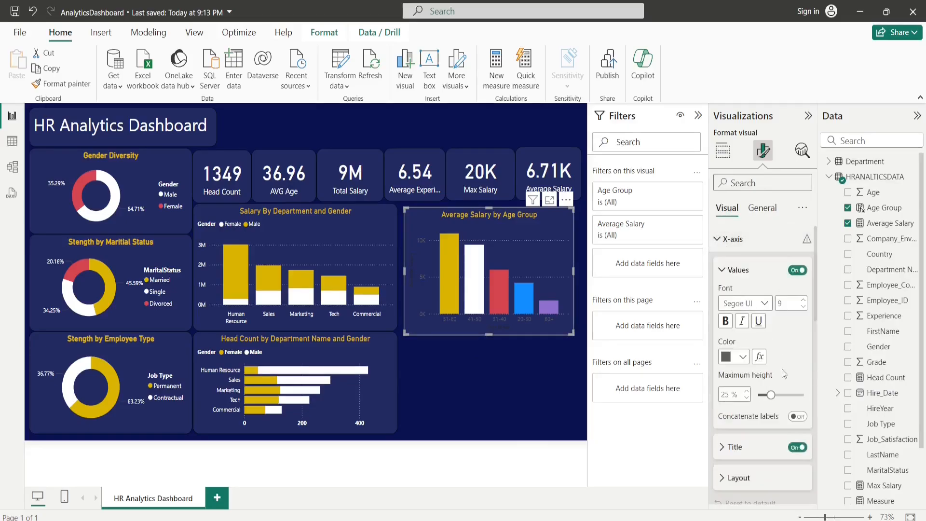
{"action": "left_click", "coordinate": [743, 358]}
{"action": "left_click", "coordinate": [744, 358]}
{"action": "left_click", "coordinate": [743, 358]}
{"action": "left_click", "coordinate": [767, 304]}
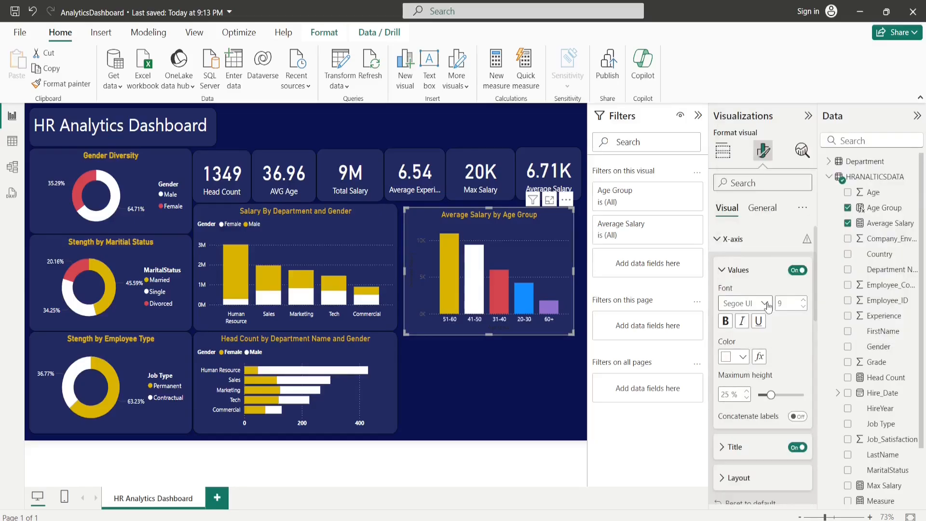
{"action": "left_click", "coordinate": [799, 447]}
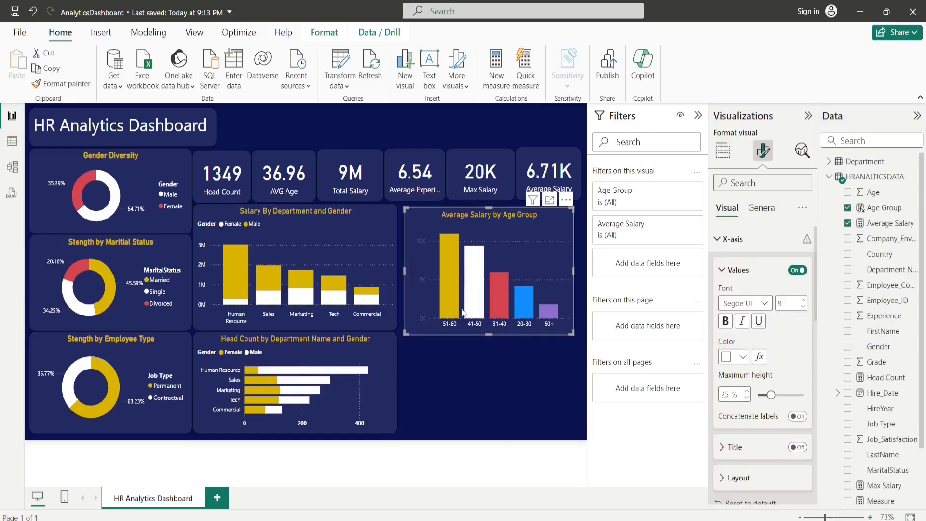
Step: Turn off the age group chart's Y-axis title and make its Y-axis values white
{"action": "left_click", "coordinate": [730, 271]}
{"action": "left_click", "coordinate": [720, 240]}
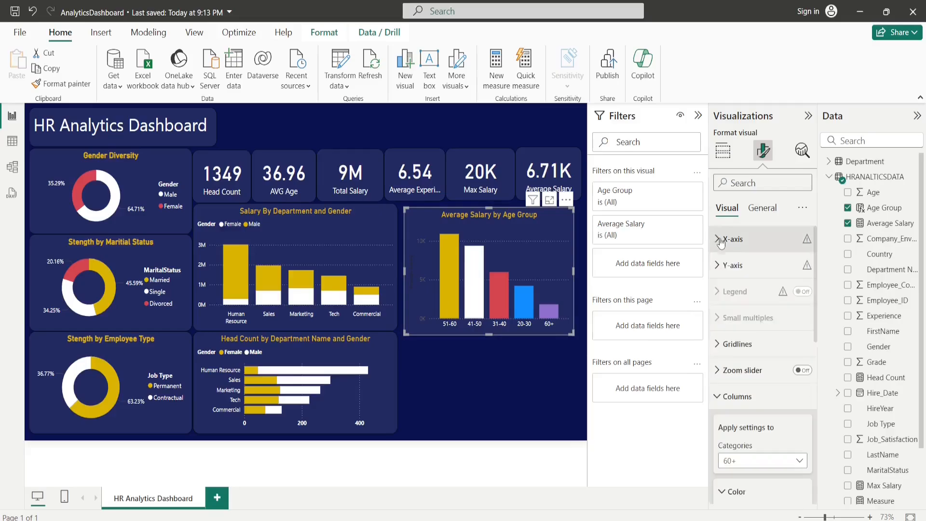
{"action": "left_click", "coordinate": [719, 269]}
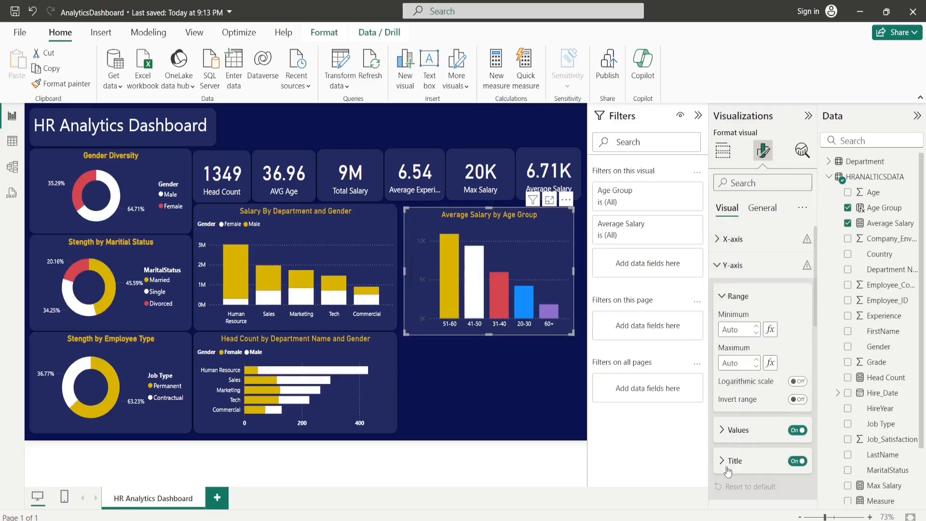
{"action": "left_click", "coordinate": [798, 460]}
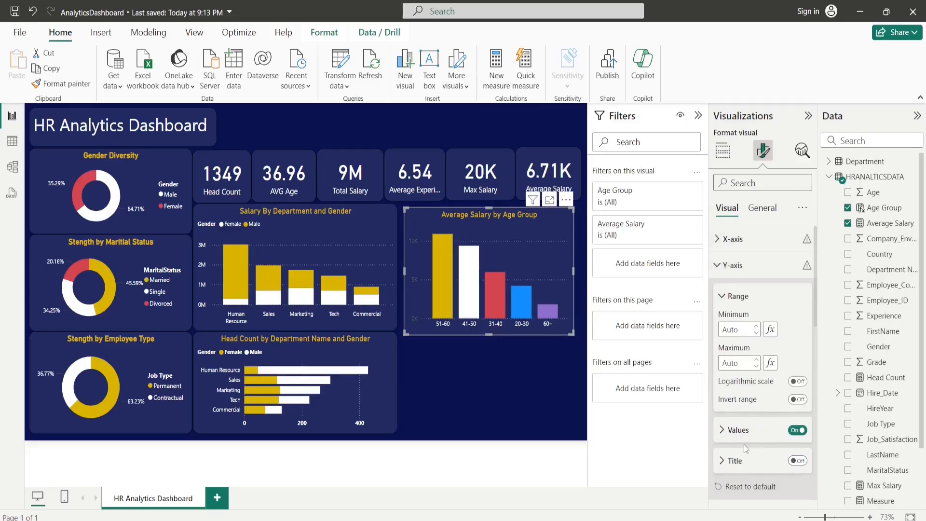
{"action": "left_click", "coordinate": [729, 430]}
{"action": "scroll", "coordinate": [735, 434], "scroll_direction": "down", "scroll_amount": 1}
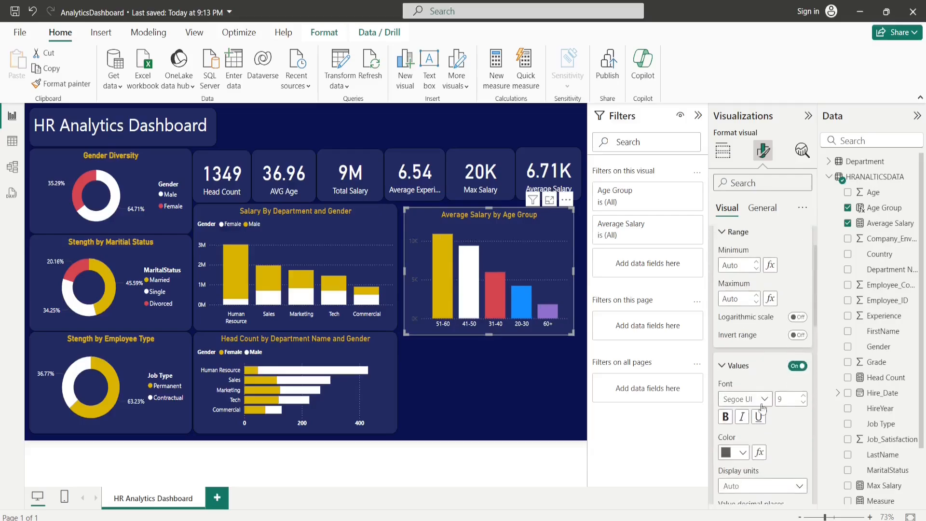
{"action": "left_click", "coordinate": [743, 454]}
{"action": "left_click", "coordinate": [740, 404]}
{"action": "left_click", "coordinate": [500, 383]}
Step: Widen and shorten the Average Salary by Age Group chart to fill its column, and align its upper edge with the neighbouring salary chart
{"action": "left_click", "coordinate": [472, 286]}
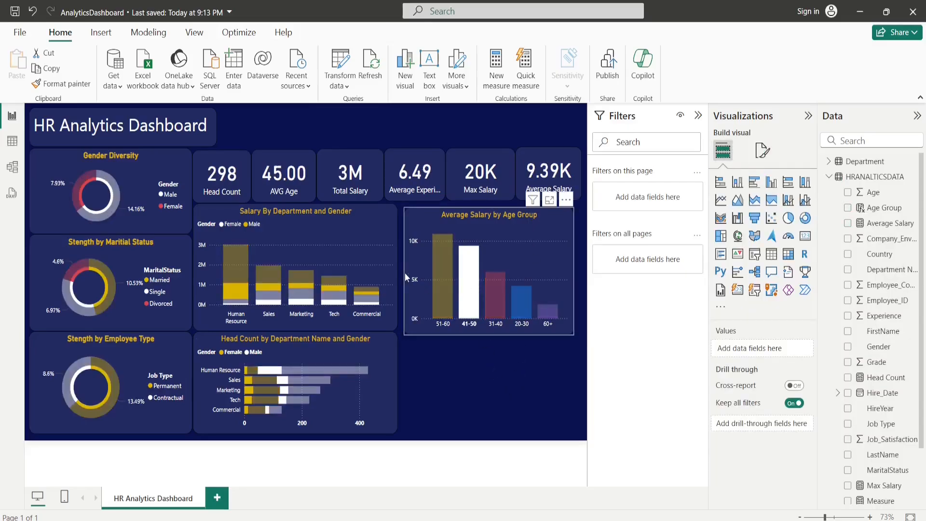
{"action": "left_click", "coordinate": [427, 227]}
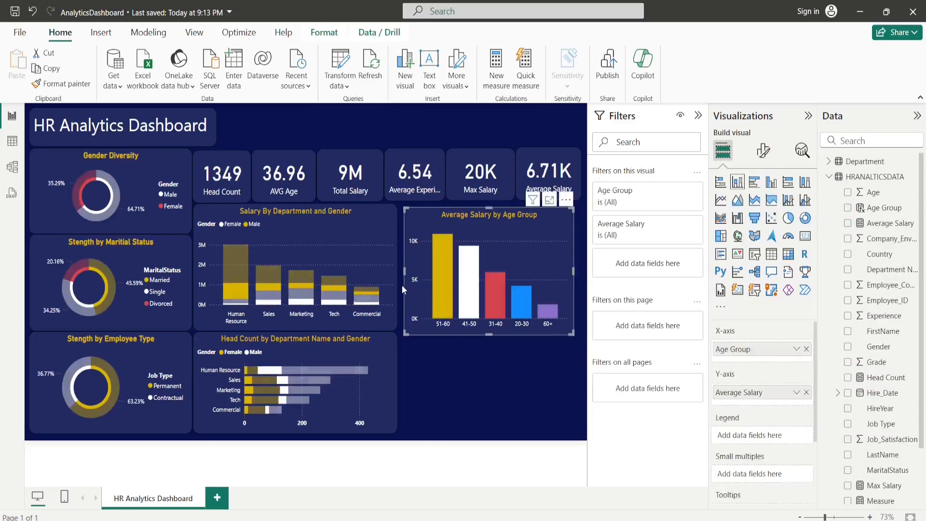
{"action": "left_click_drag", "start_coordinate": [407, 274], "coordinate": [401, 273]}
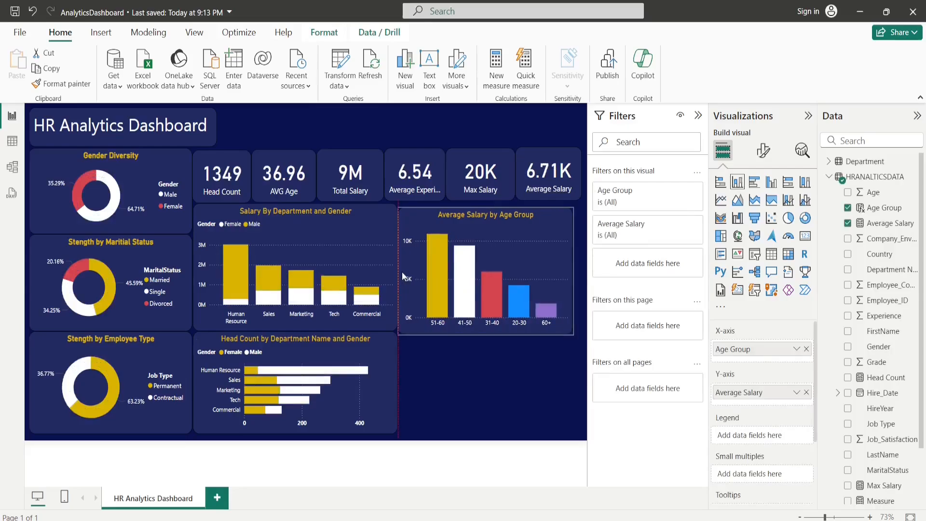
{"action": "left_click_drag", "start_coordinate": [573, 269], "coordinate": [581, 269]}
{"action": "left_click_drag", "start_coordinate": [493, 334], "coordinate": [485, 330]}
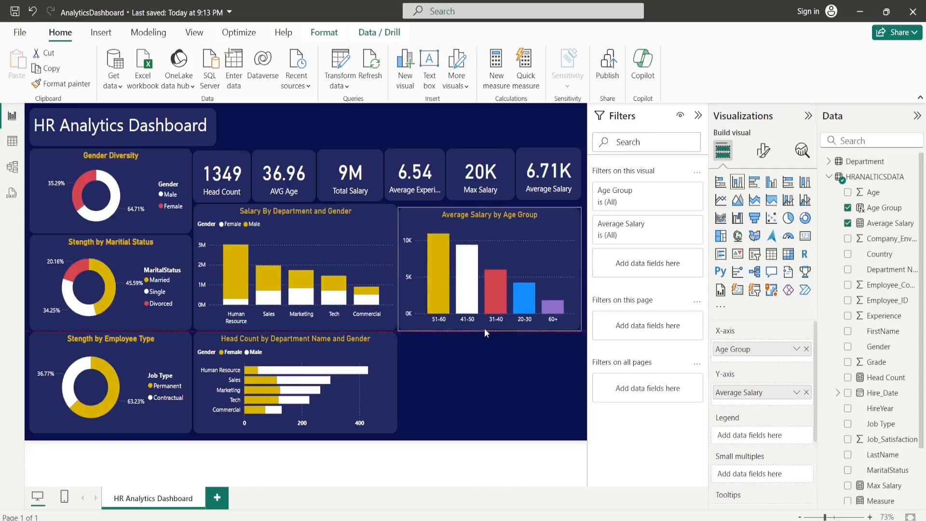
{"action": "left_click", "coordinate": [493, 357]}
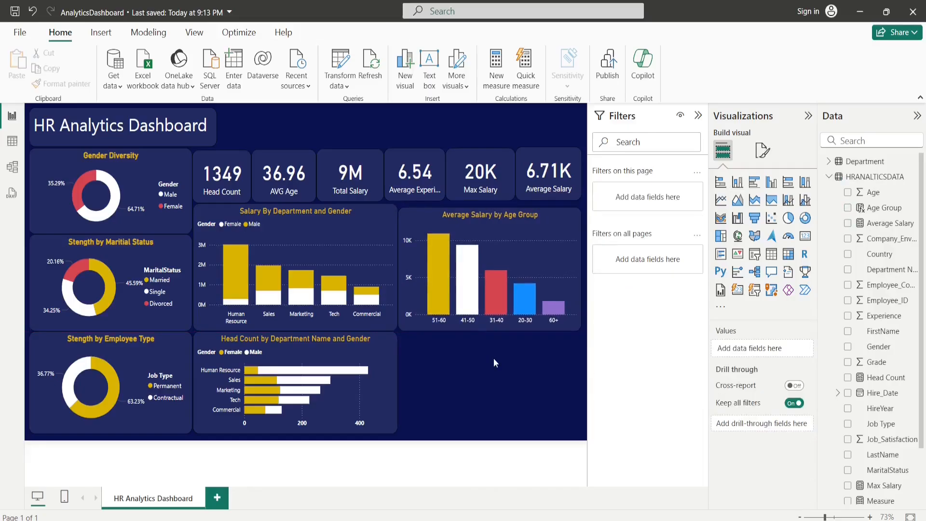
{"action": "left_click", "coordinate": [472, 291]}
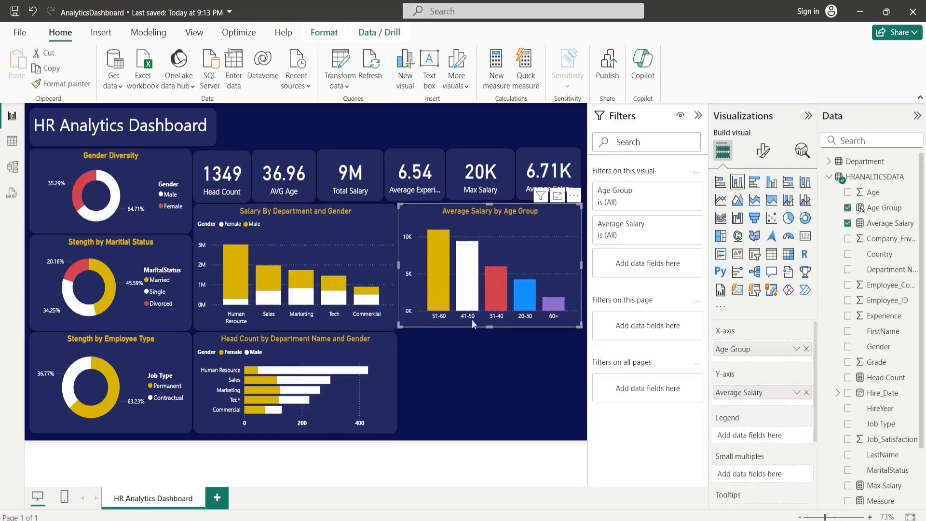
{"action": "left_click", "coordinate": [479, 367]}
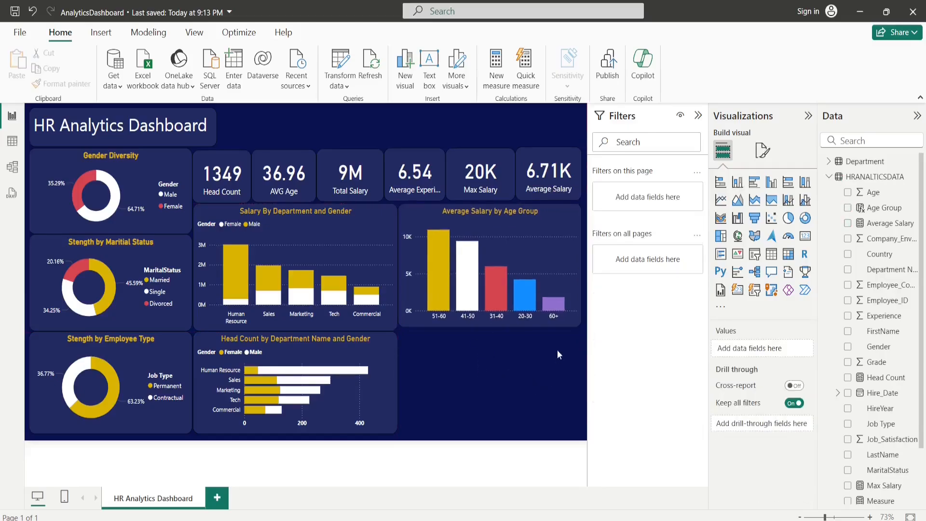
Step: Duplicate the Average Salary by Age Group chart and fit the copy into the empty space below the original
{"action": "left_click", "coordinate": [509, 255]}
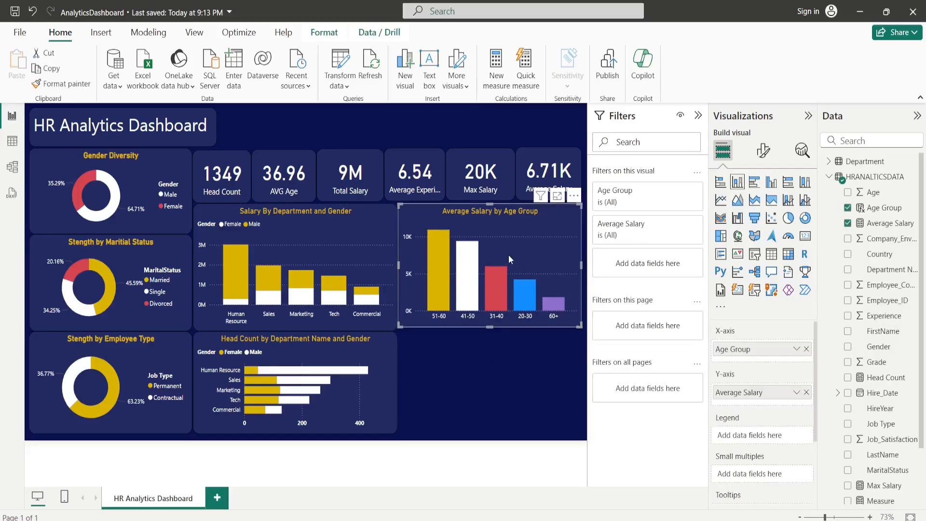
{"action": "key", "text": "ctrl+c"}
{"action": "key", "text": "ctrl+v"}
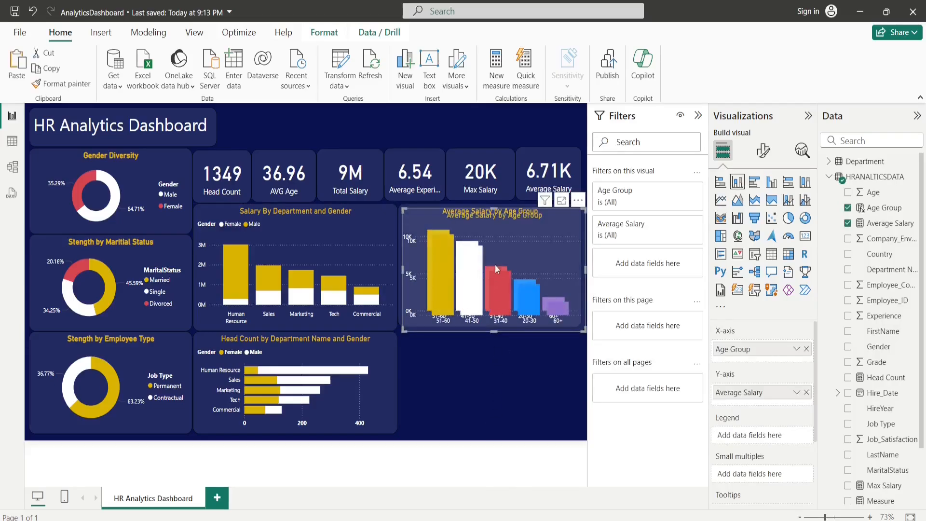
{"action": "left_click_drag", "start_coordinate": [497, 269], "coordinate": [496, 383]}
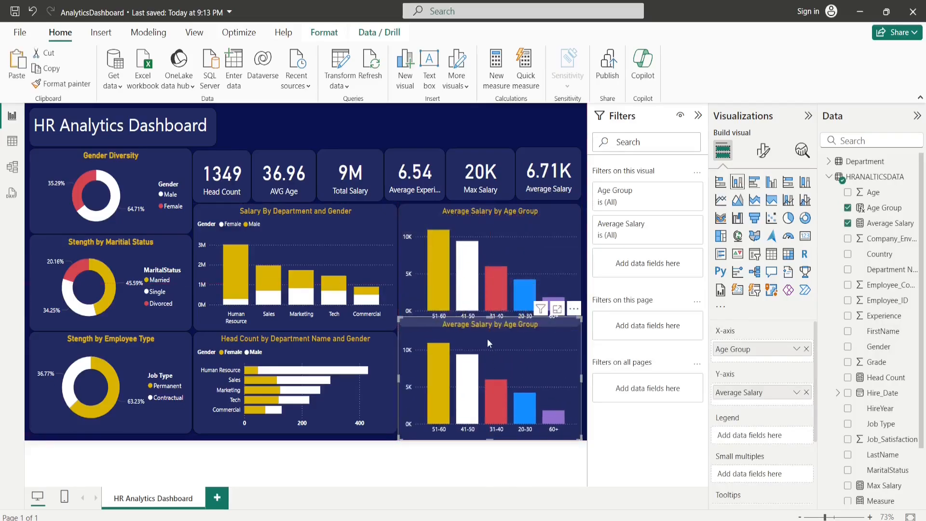
{"action": "left_click_drag", "start_coordinate": [488, 319], "coordinate": [488, 332]}
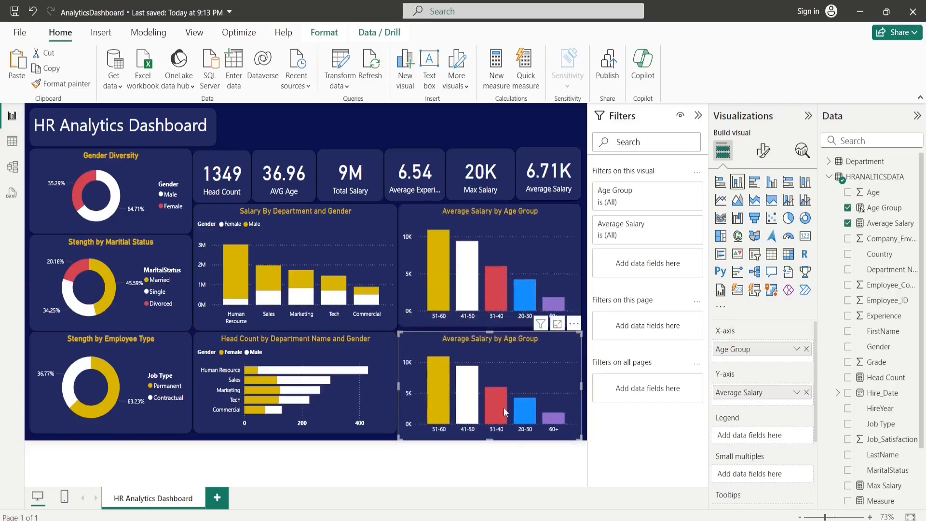
{"action": "left_click_drag", "start_coordinate": [488, 438], "coordinate": [488, 427]}
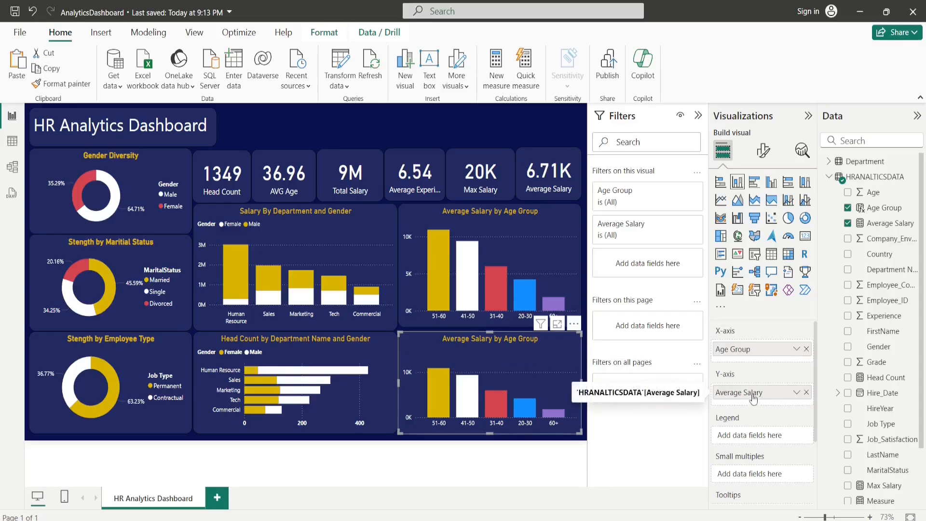
Step: Replace Average Salary with the Head Count measure on the Y-axis of the duplicated age group chart
{"action": "left_click", "coordinate": [807, 392]}
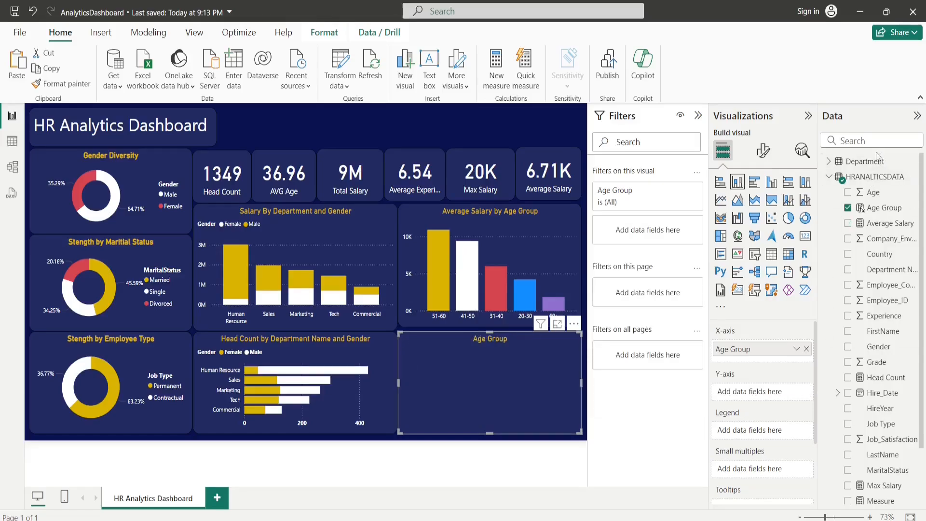
{"action": "left_click", "coordinate": [861, 141]}
{"action": "type", "text": "head"}
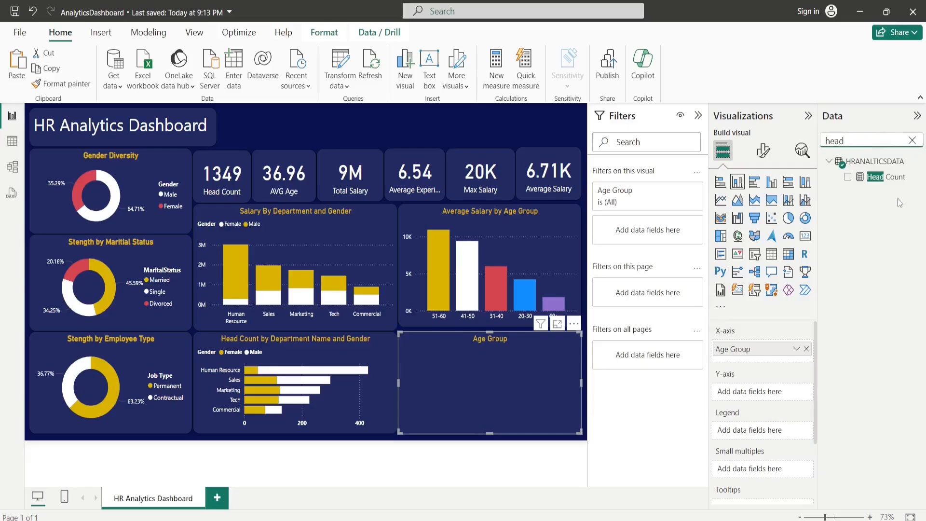
{"action": "left_click_drag", "start_coordinate": [882, 177], "coordinate": [763, 397]}
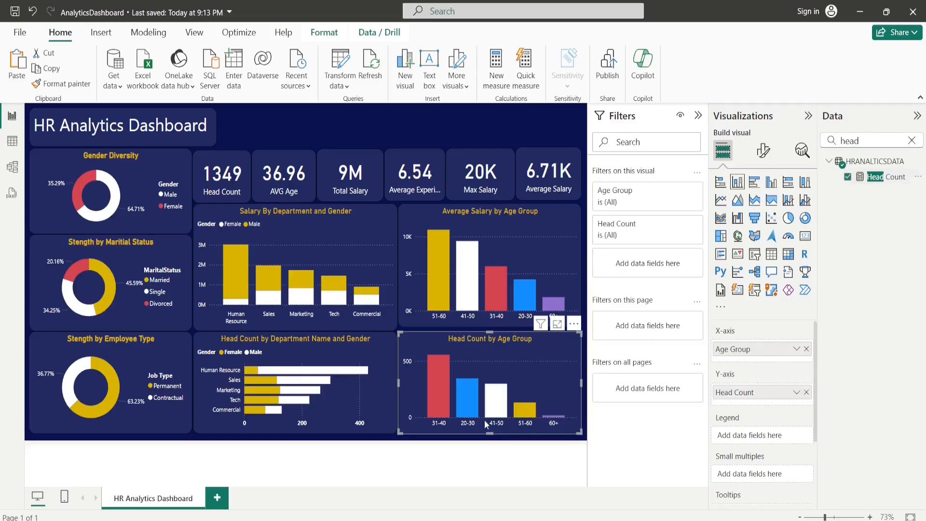
{"action": "left_click", "coordinate": [451, 126]}
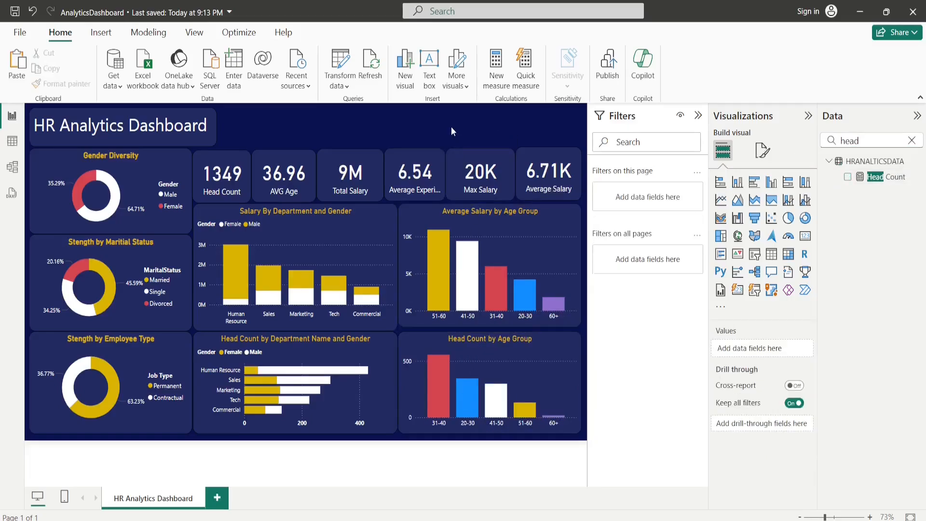
Step: Extend the Head Count by Age Group chart slightly upward to narrow the gap below the average salary chart
{"action": "left_click", "coordinate": [496, 369]}
{"action": "left_click", "coordinate": [513, 343]}
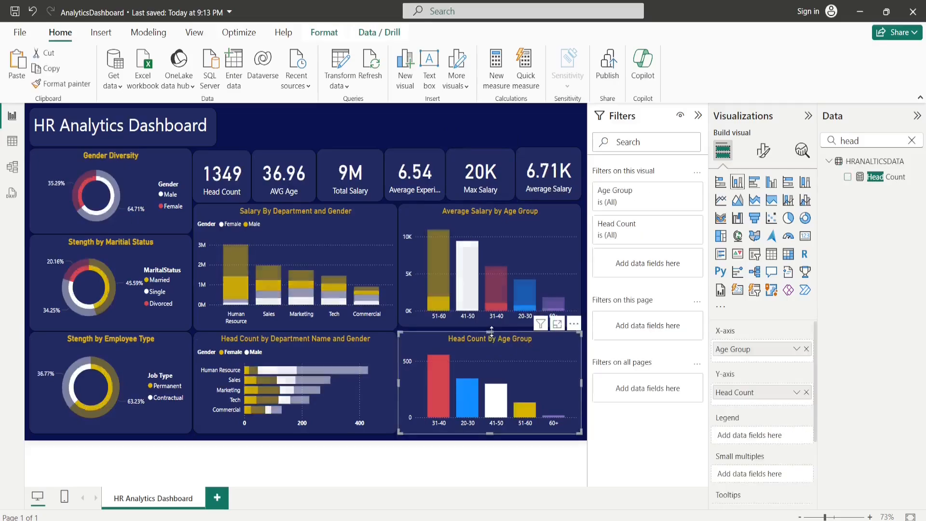
{"action": "left_click_drag", "start_coordinate": [493, 329], "coordinate": [493, 328]}
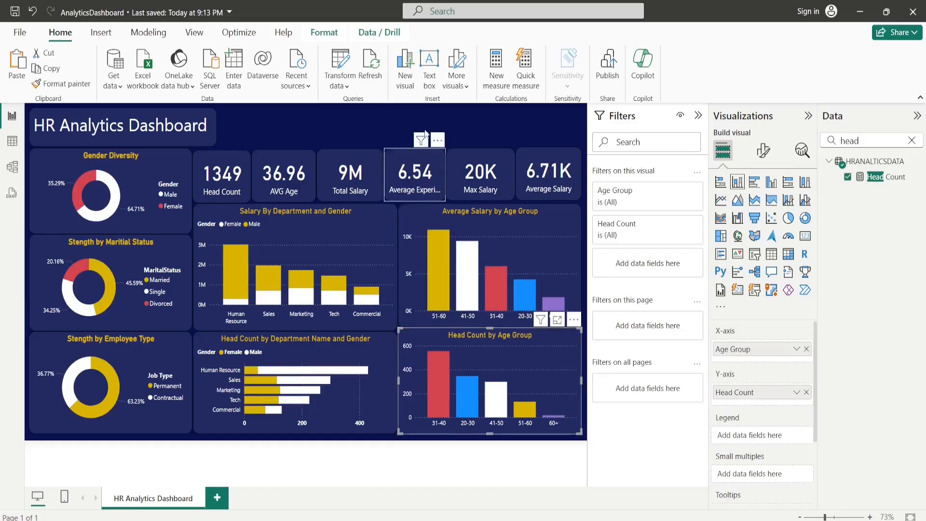
{"action": "left_click", "coordinate": [424, 128]}
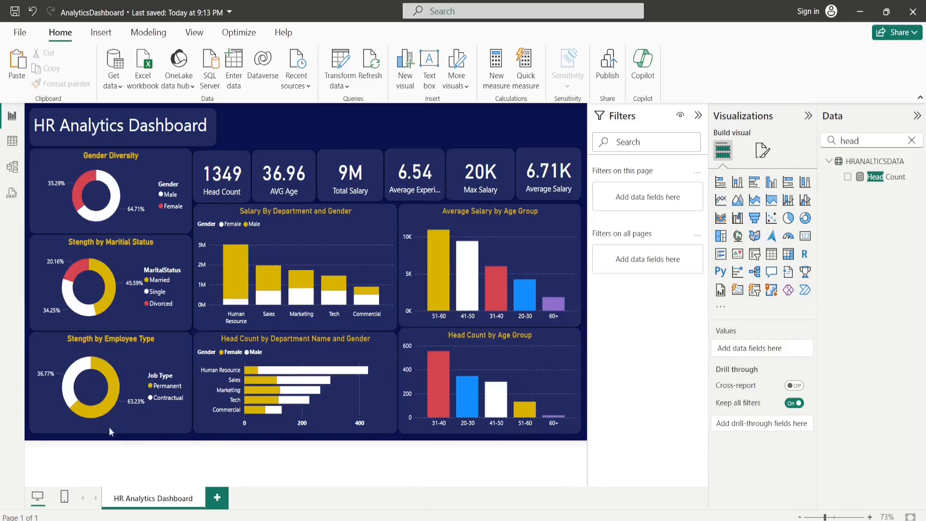
Step: Correct the title of the Job Type donut chart to "Strength by Employee Type"
{"action": "left_click", "coordinate": [82, 346]}
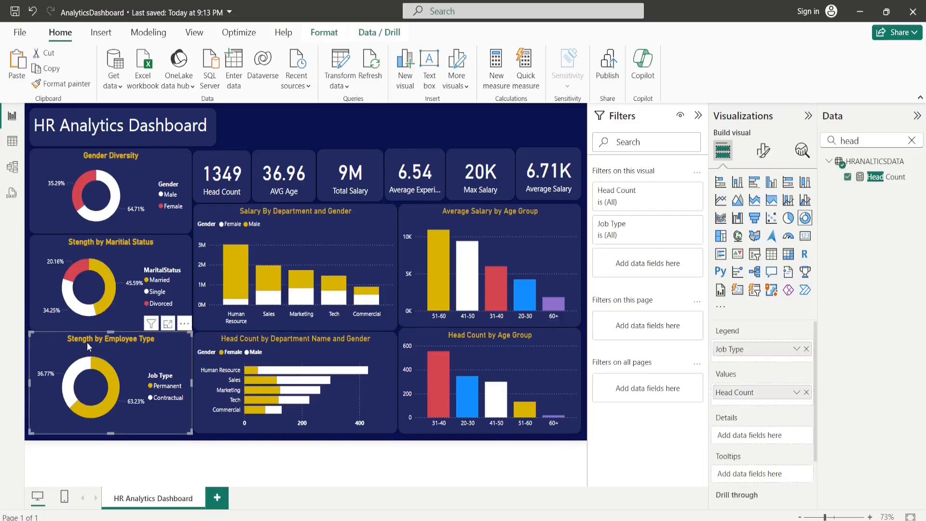
{"action": "left_click", "coordinate": [762, 151]}
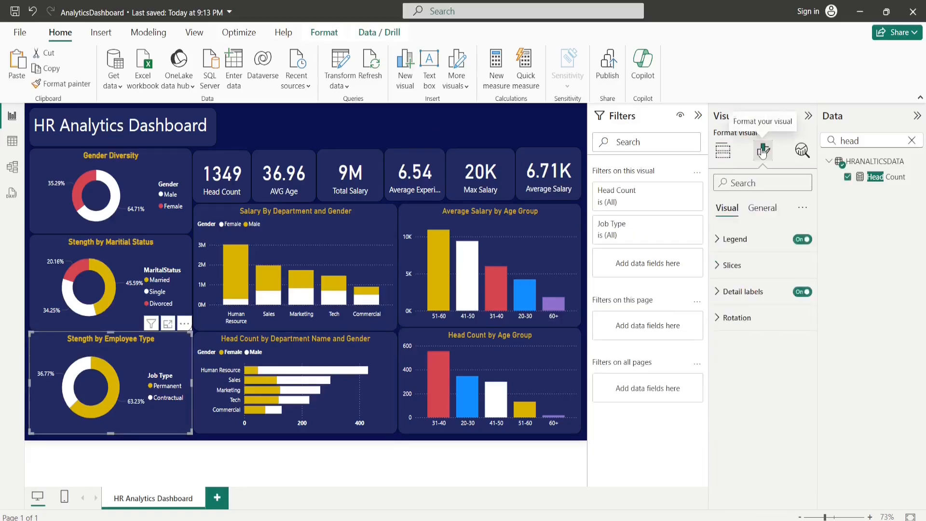
{"action": "left_click", "coordinate": [754, 217]}
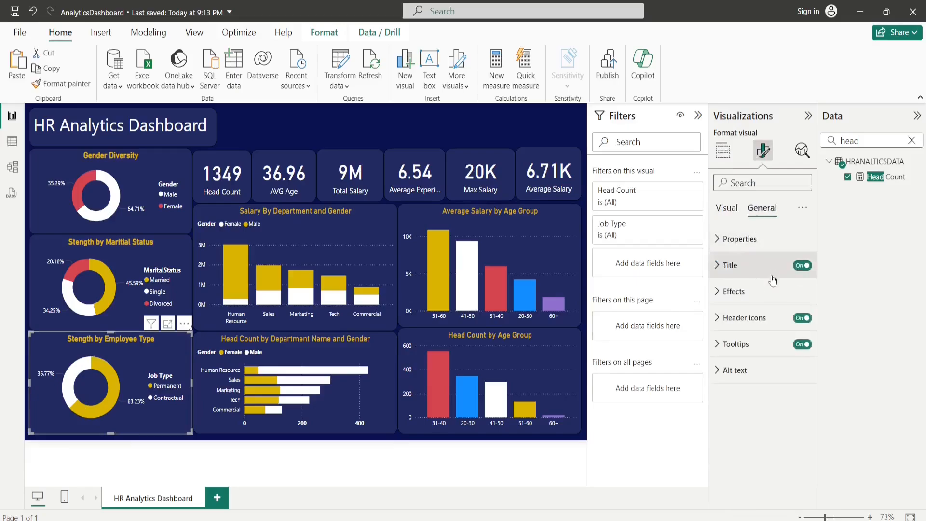
{"action": "left_click", "coordinate": [716, 270]}
{"action": "left_click", "coordinate": [730, 326]}
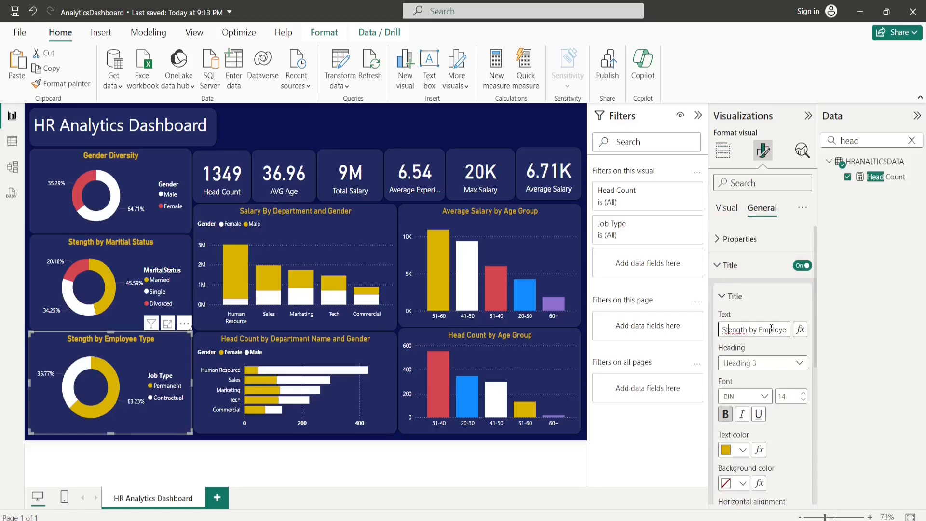
{"action": "type", "text": "r"}
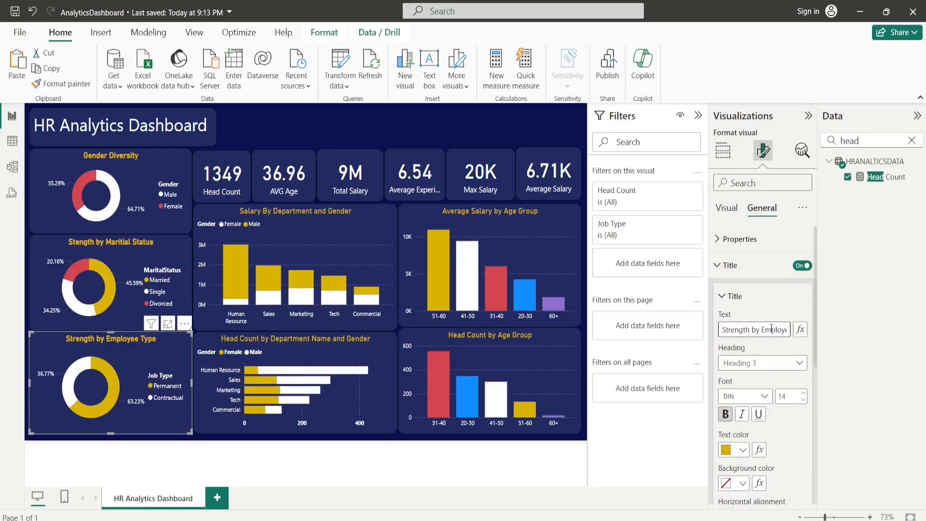
Step: Correct the misspelled first word in the marital status donut chart's title to "Strength"
{"action": "left_click", "coordinate": [118, 270]}
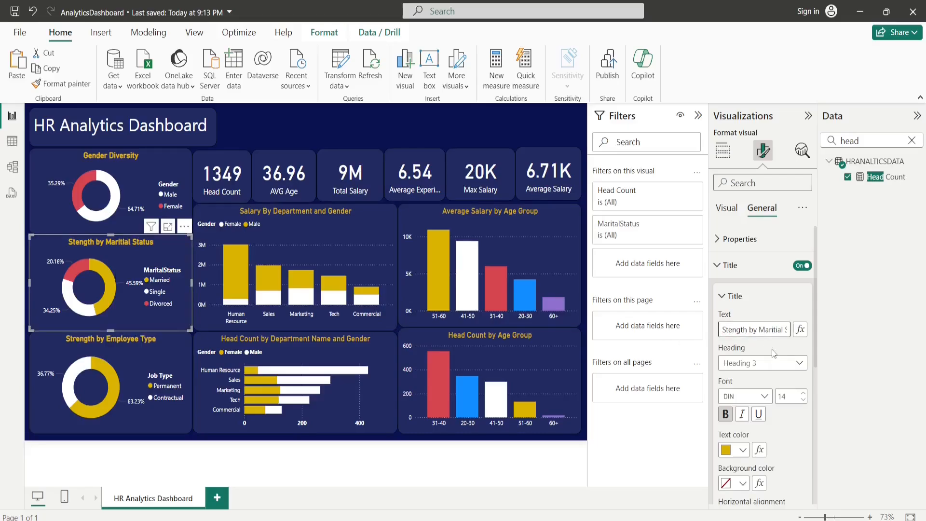
{"action": "type", "text": "r"}
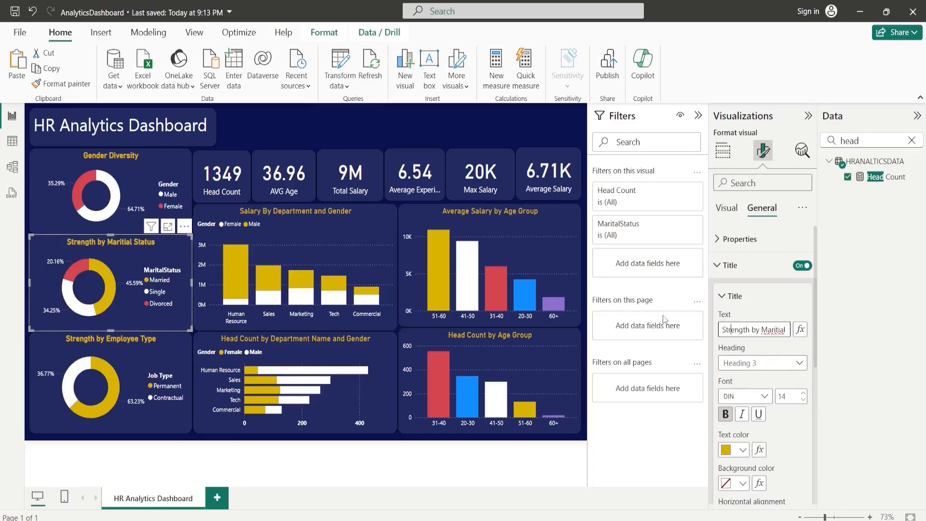
{"action": "left_click", "coordinate": [723, 266]}
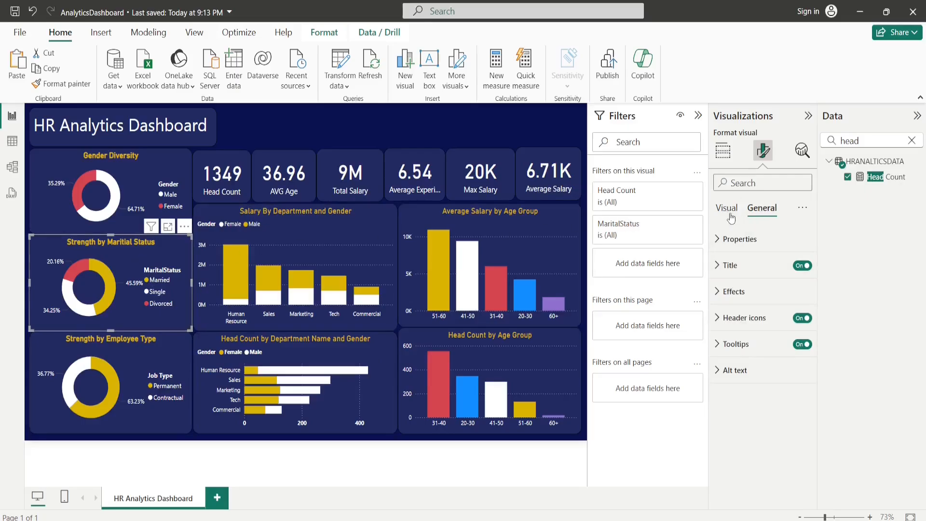
Step: Rename the MaritalStatus legend field of the marital status donut chart to "Marital Status"
{"action": "left_click", "coordinate": [723, 151]}
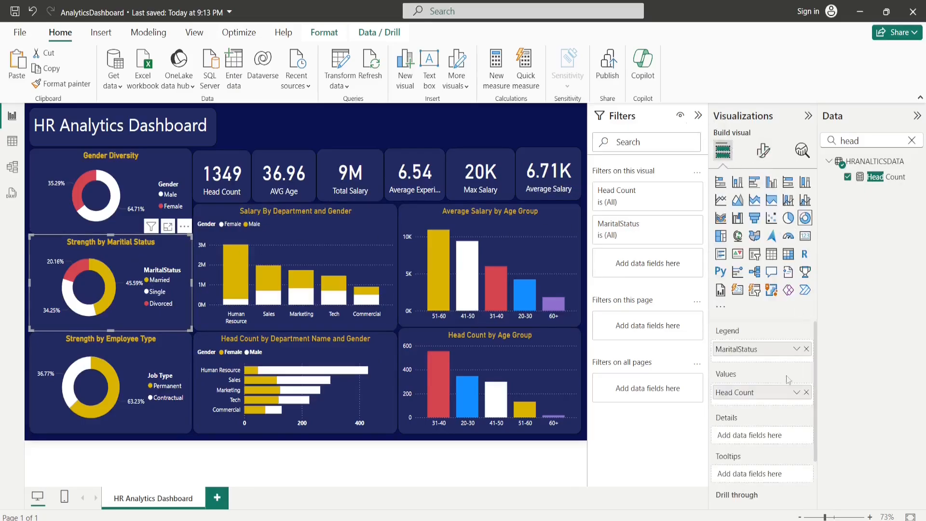
{"action": "double_click", "coordinate": [738, 348]}
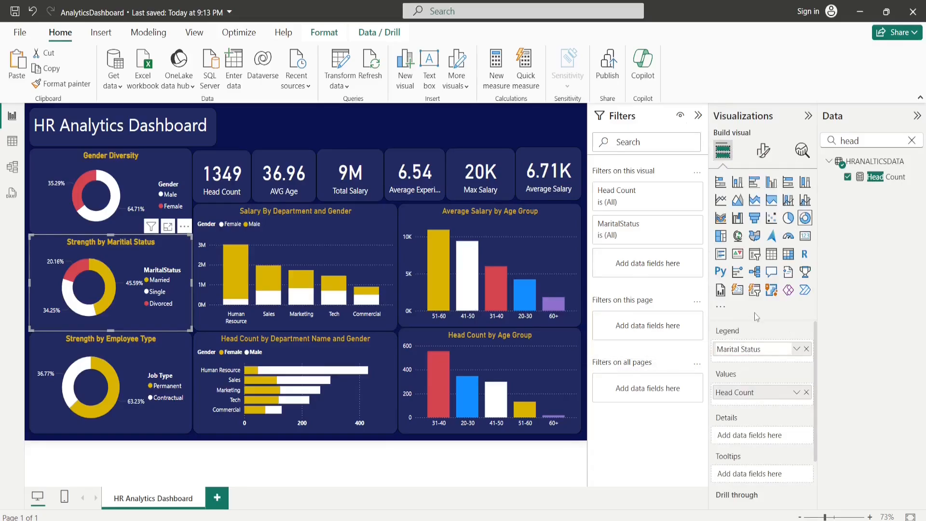
{"action": "key", "text": "Return"}
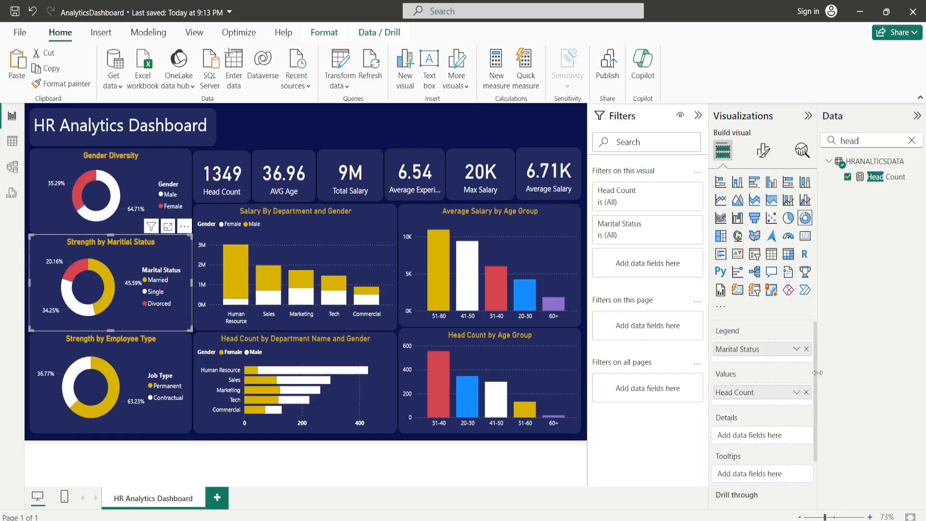
{"action": "scroll", "coordinate": [816, 379], "scroll_direction": "down", "scroll_amount": 2}
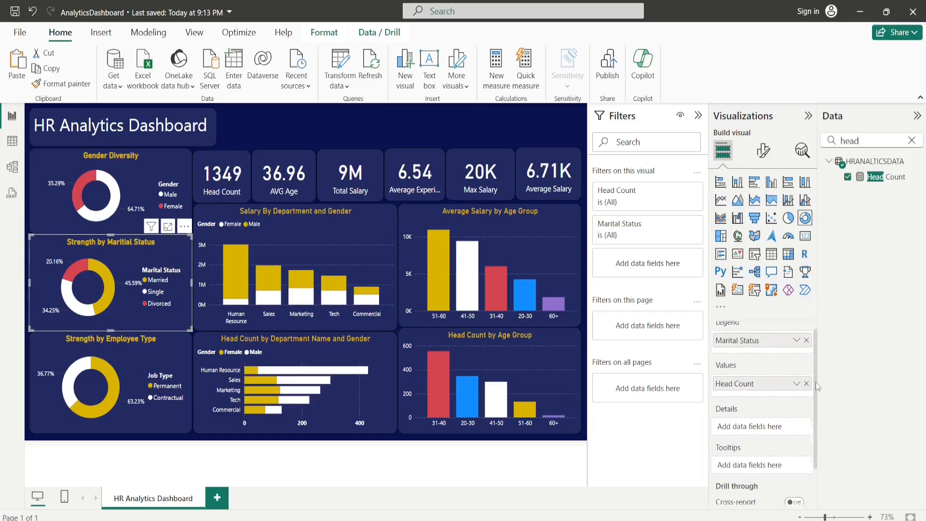
Step: Rotate the slices of the Strength by Marital Status donut chart to 155°
{"action": "scroll", "coordinate": [818, 386], "scroll_direction": "up", "scroll_amount": 2}
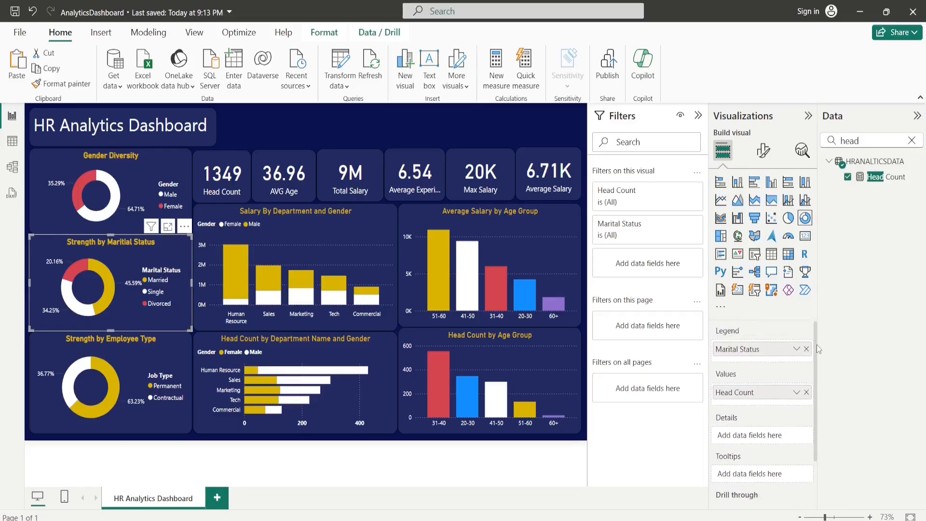
{"action": "left_click", "coordinate": [764, 151]}
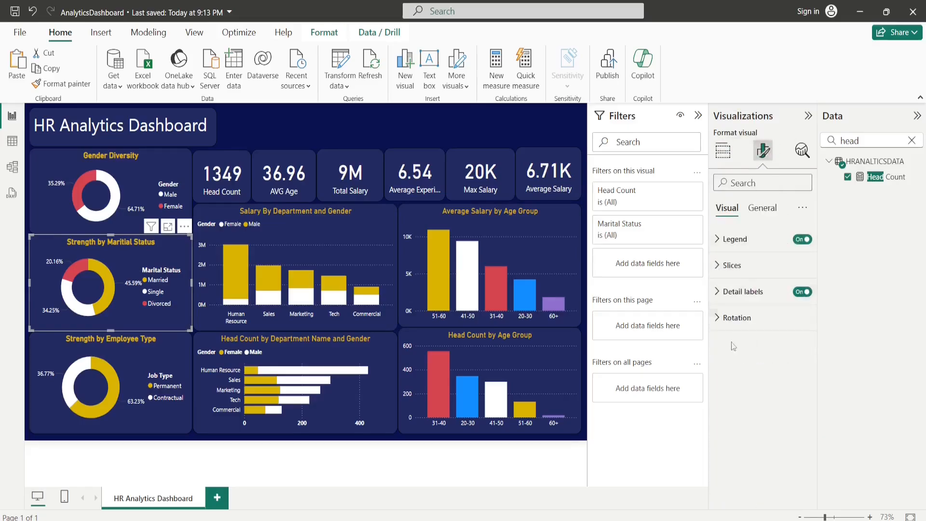
{"action": "left_click", "coordinate": [723, 318]}
{"action": "left_click_drag", "start_coordinate": [758, 367], "coordinate": [774, 366]}
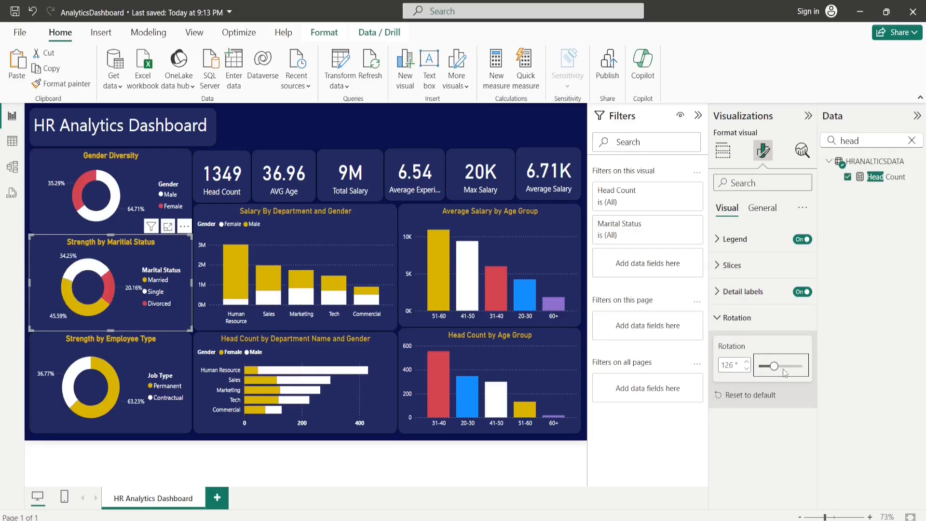
{"action": "left_click", "coordinate": [785, 365]}
{"action": "left_click_drag", "start_coordinate": [783, 367], "coordinate": [778, 366]}
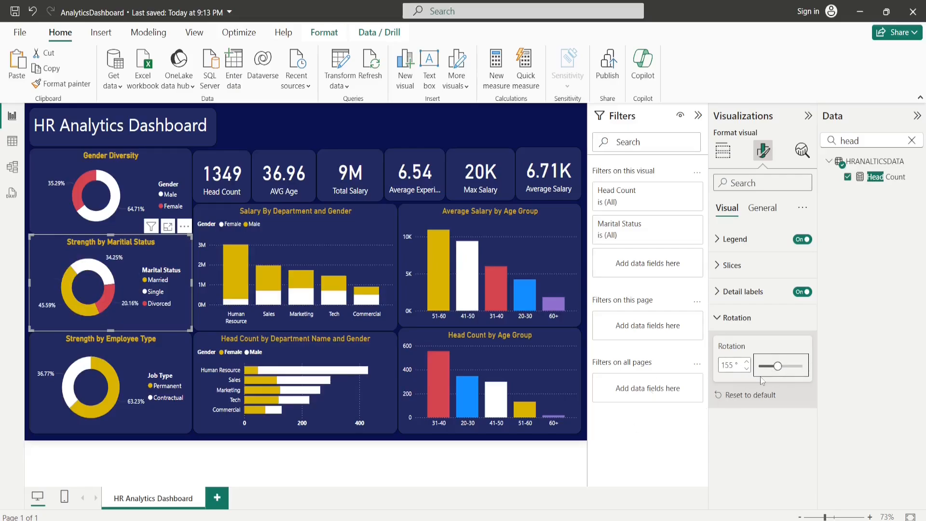
Step: Add a slicer over the middle of the KPI cards and fill it with Year from the Hire_Date hierarchy
{"action": "left_click", "coordinate": [583, 416]}
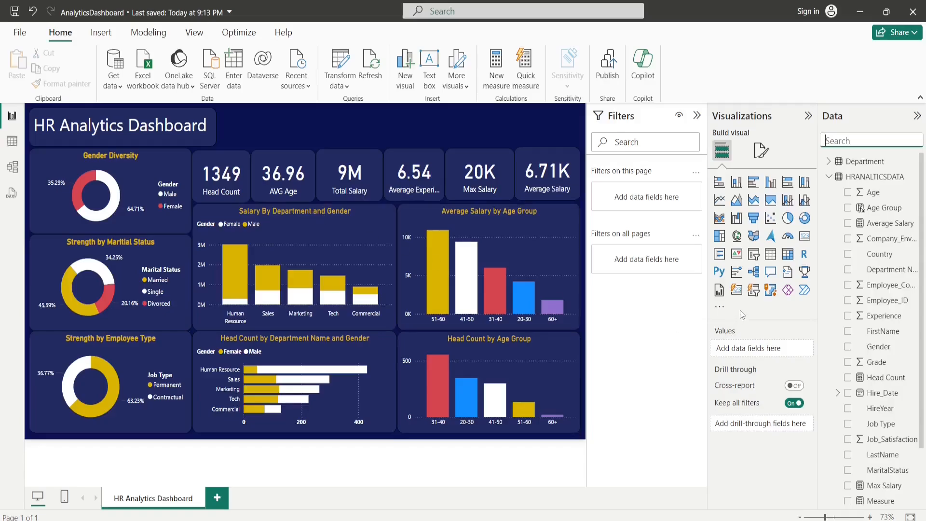
{"action": "left_click", "coordinate": [753, 260]}
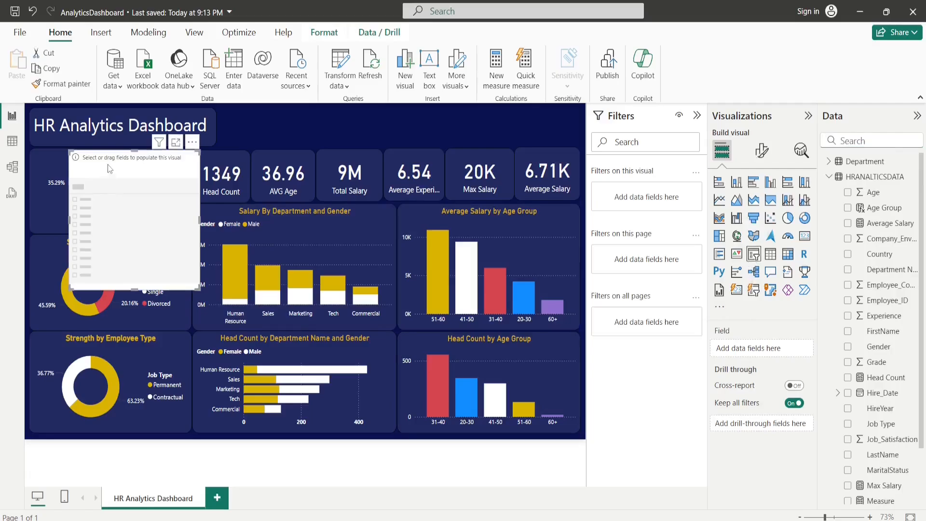
{"action": "left_click_drag", "start_coordinate": [110, 169], "coordinate": [357, 166]}
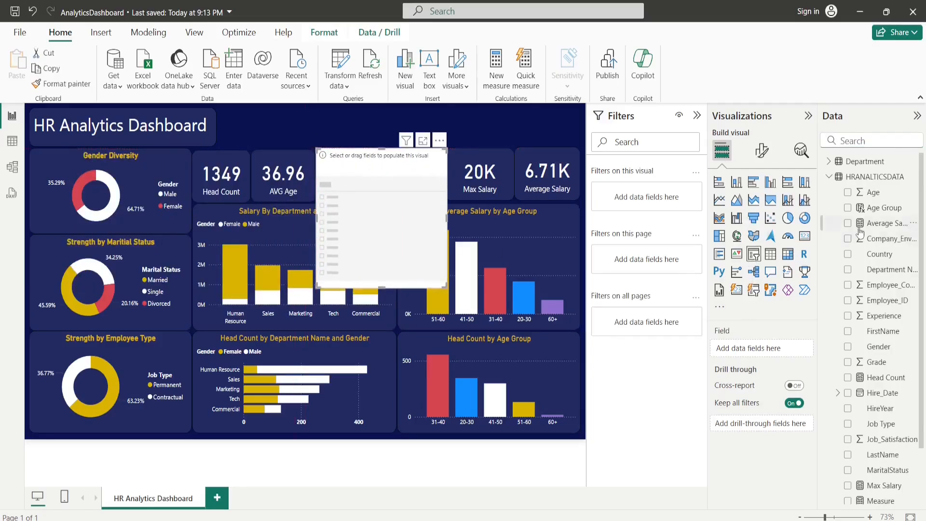
{"action": "left_click", "coordinate": [860, 141]}
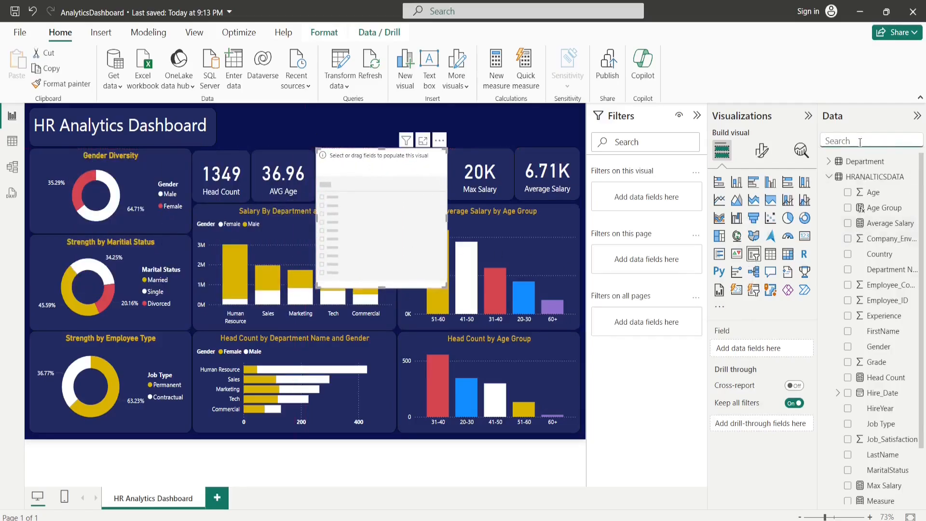
{"action": "type", "text": "ye"}
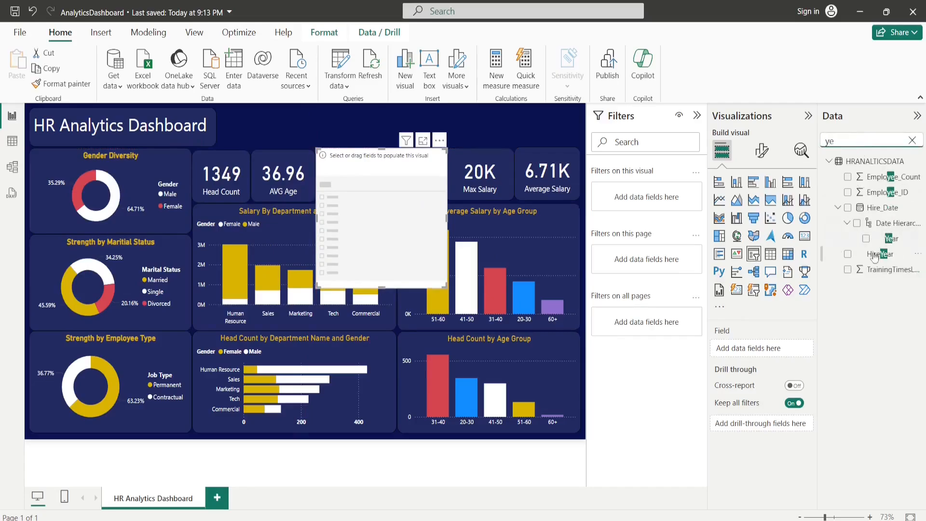
{"action": "left_click_drag", "start_coordinate": [892, 238], "coordinate": [756, 350]}
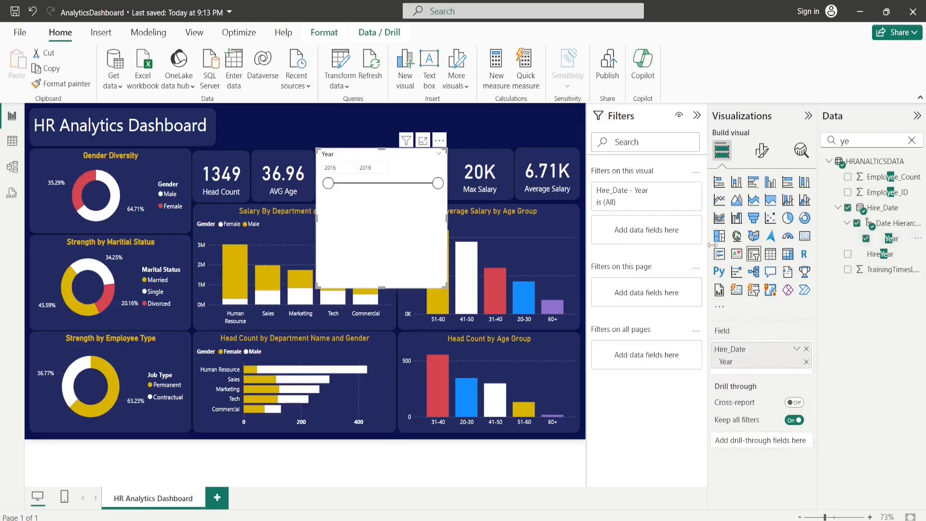
Step: Set the Year slicer's style to Tile and widen it across the KPI cards toward Average Salary
{"action": "left_click", "coordinate": [762, 151]}
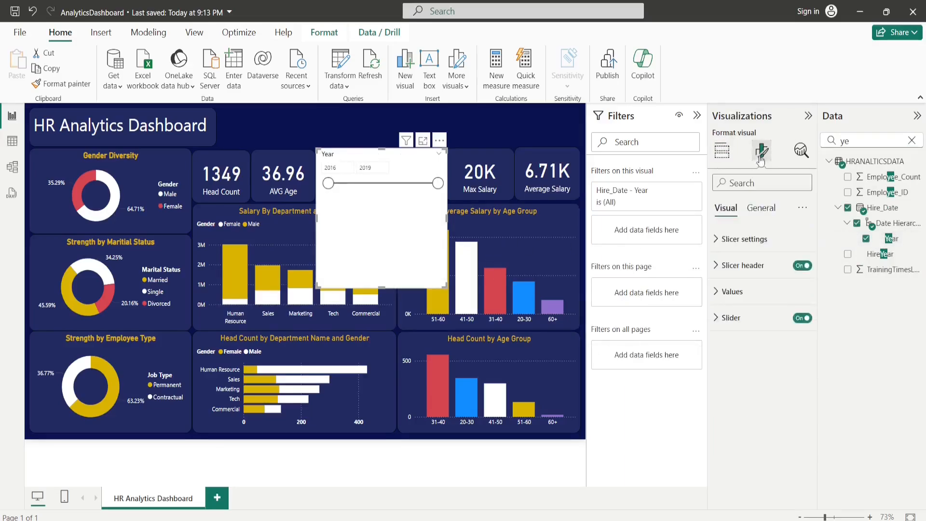
{"action": "left_click", "coordinate": [715, 239]}
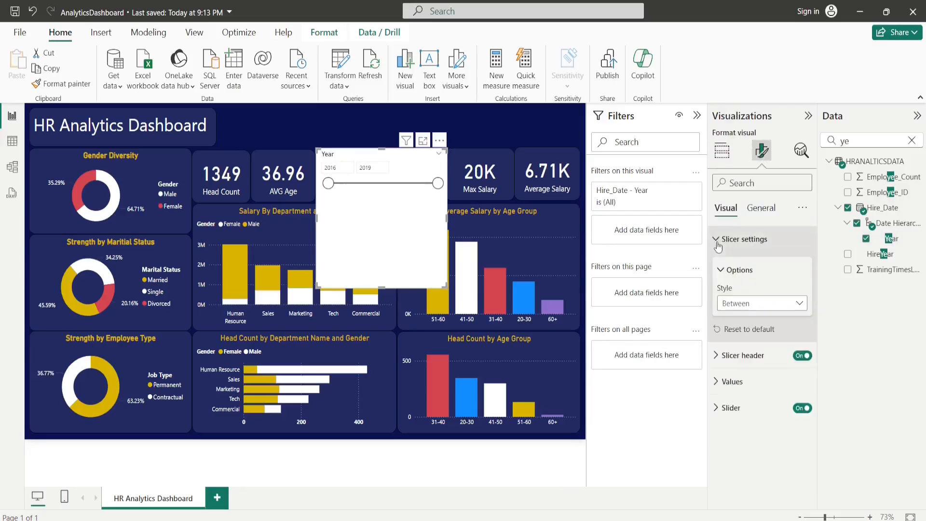
{"action": "left_click", "coordinate": [753, 303]}
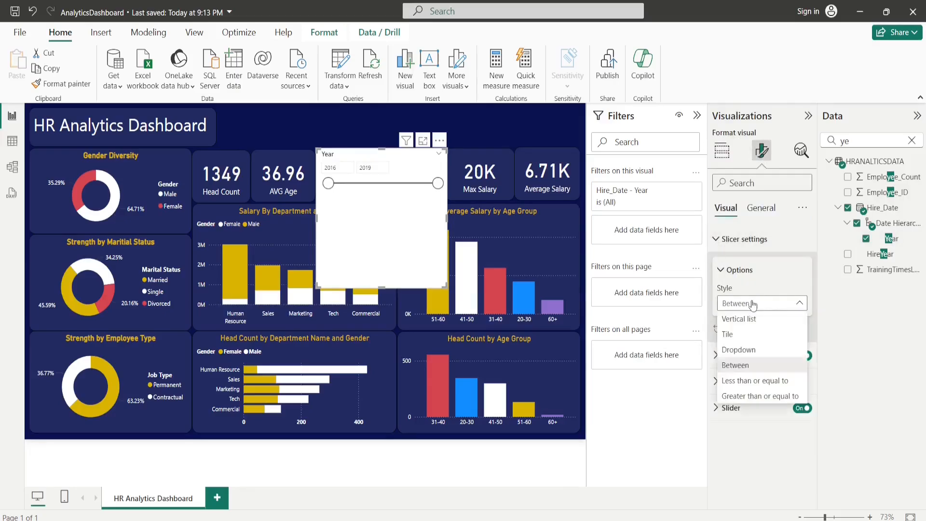
{"action": "left_click", "coordinate": [740, 338]}
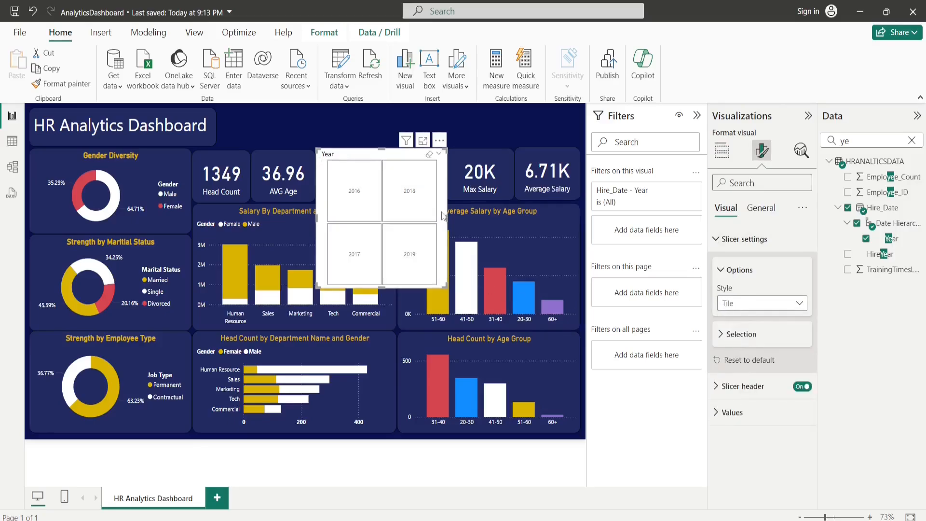
{"action": "left_click_drag", "start_coordinate": [448, 220], "coordinate": [547, 218]}
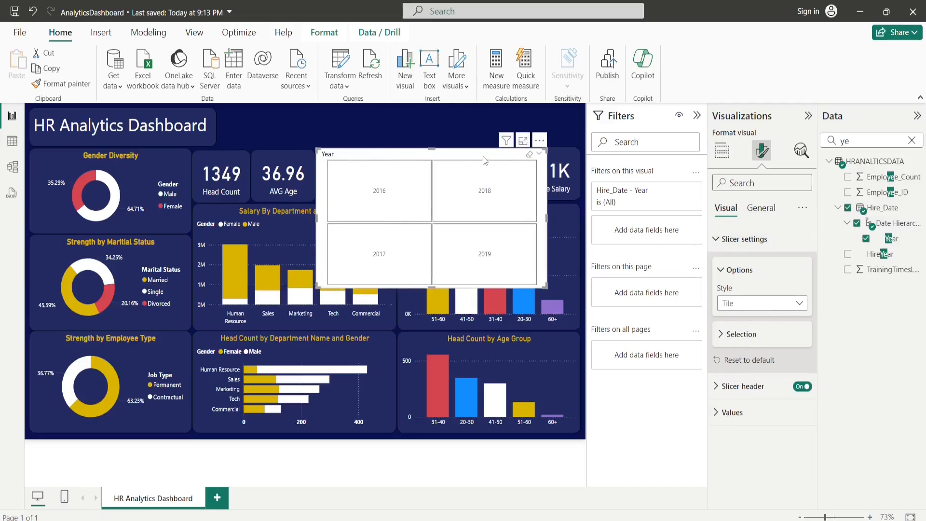
Step: Set the Year slicer's background transparency to 90%
{"action": "left_click", "coordinate": [761, 209]}
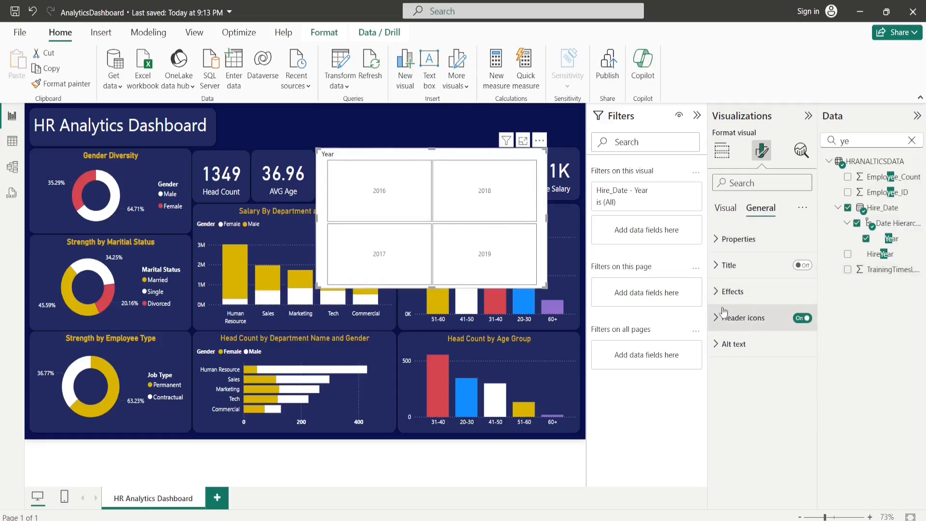
{"action": "left_click", "coordinate": [714, 296]}
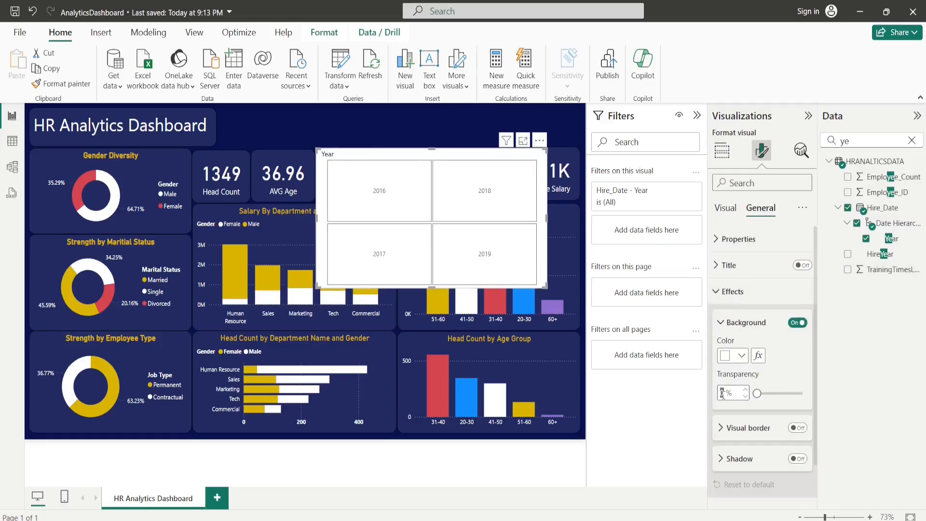
{"action": "type", "text": "9"}
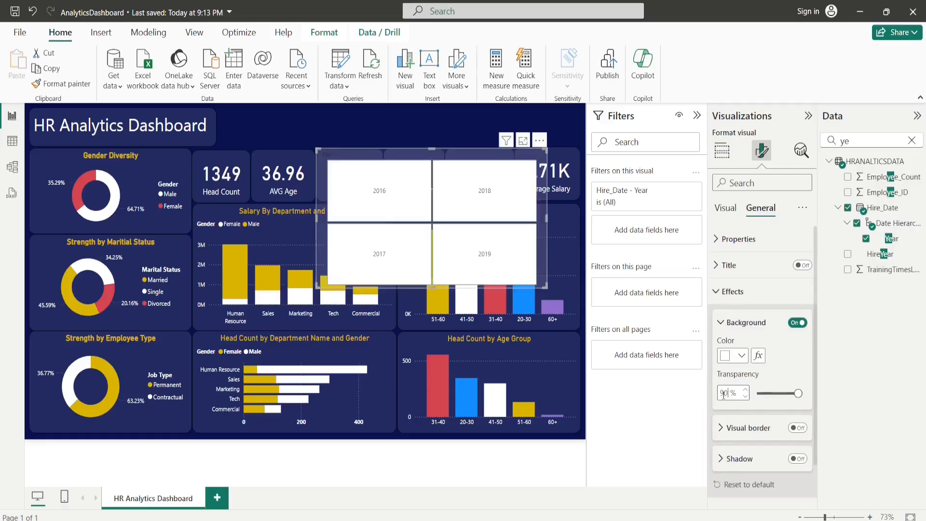
Step: Turn on the Year slicer's visual border with rounded corners of 15 px
{"action": "left_click", "coordinate": [798, 428]}
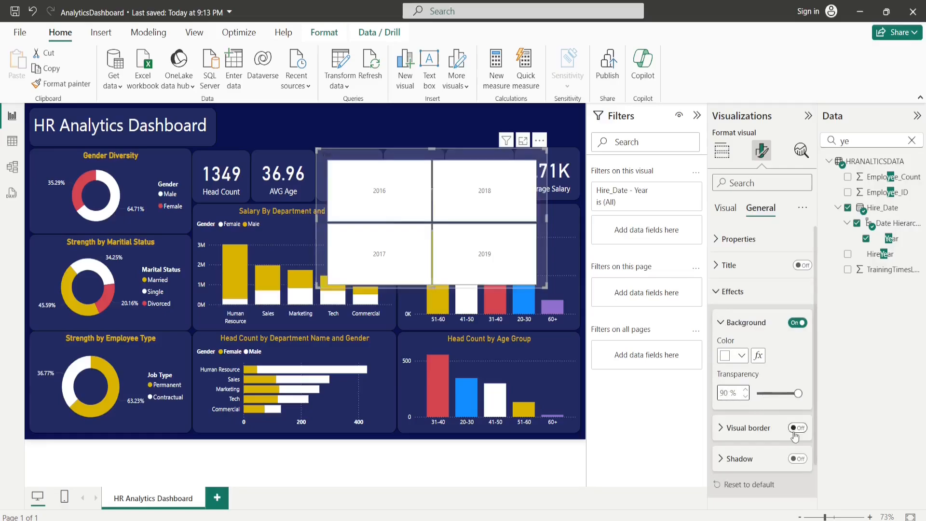
{"action": "left_click", "coordinate": [721, 435]}
{"action": "scroll", "coordinate": [738, 386], "scroll_direction": "down", "scroll_amount": 3}
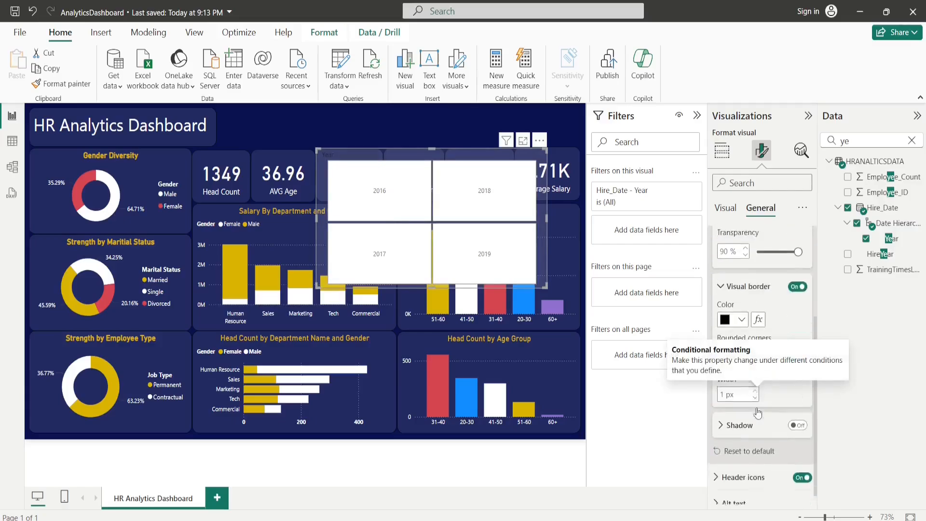
{"action": "left_click", "coordinate": [724, 346]}
{"action": "type", "text": "1"}
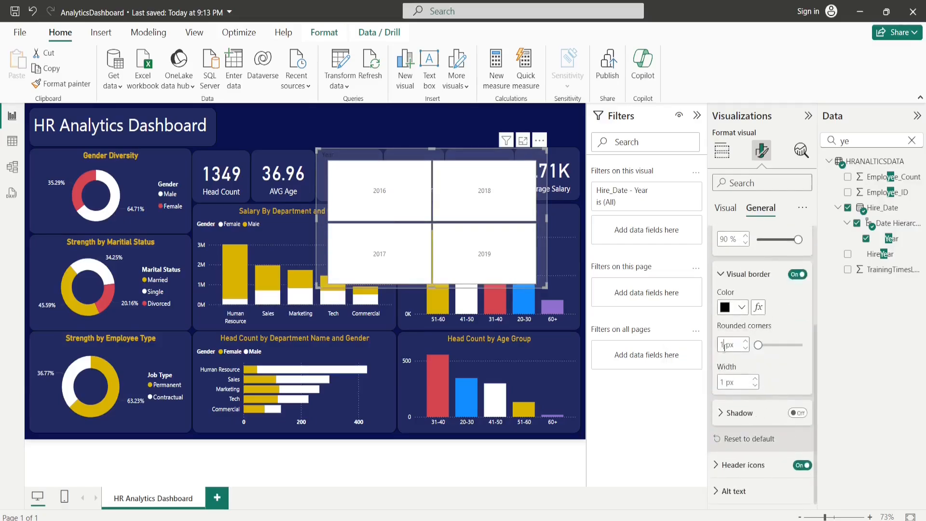
{"action": "type", "text": "5"}
{"action": "key", "text": "Return"}
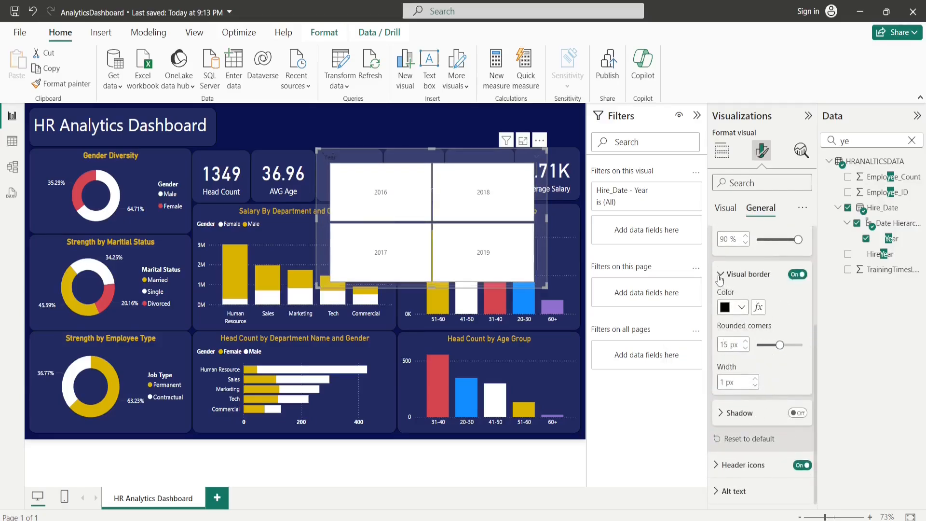
{"action": "left_click", "coordinate": [722, 275]}
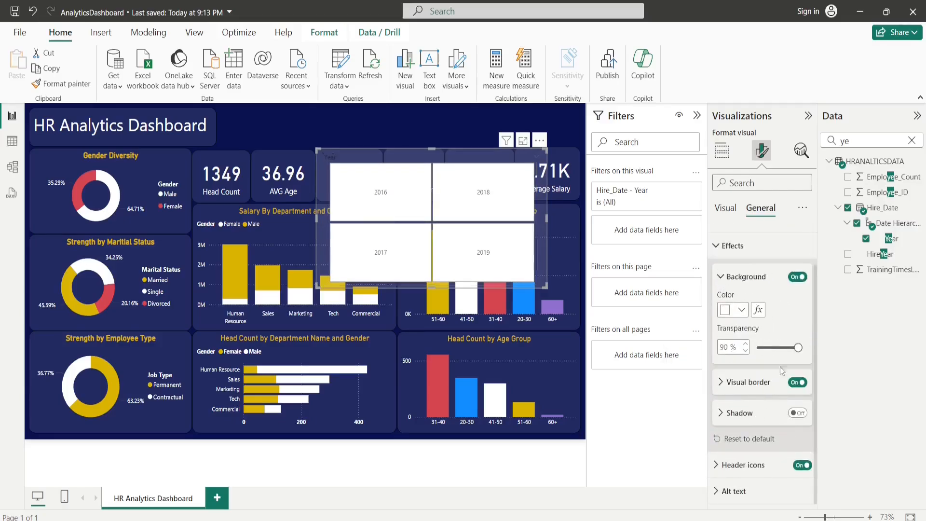
Step: Turn on the shadow for the Year slicer
{"action": "left_click", "coordinate": [797, 413]}
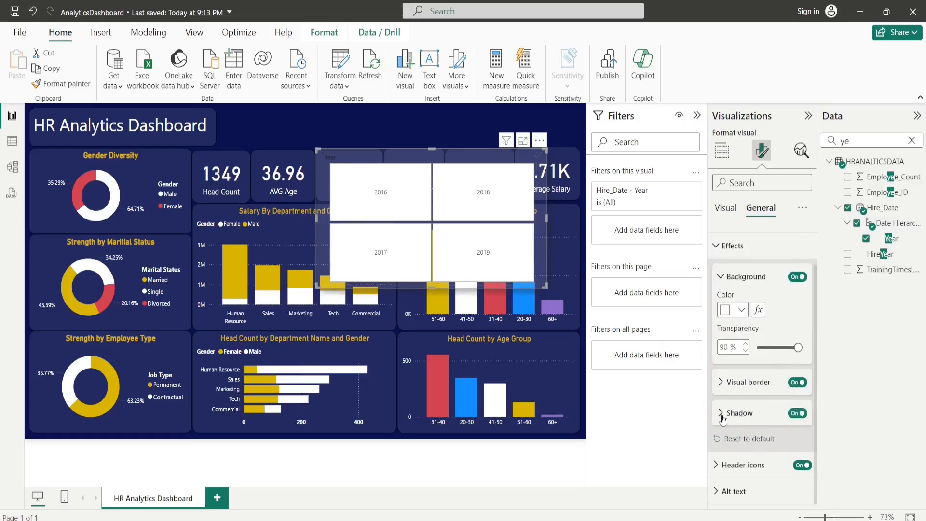
{"action": "left_click", "coordinate": [722, 418]}
{"action": "left_click", "coordinate": [722, 418]}
Step: Look through the Year slicer's settings, header and values options for the tile formatting
{"action": "left_click", "coordinate": [728, 209]}
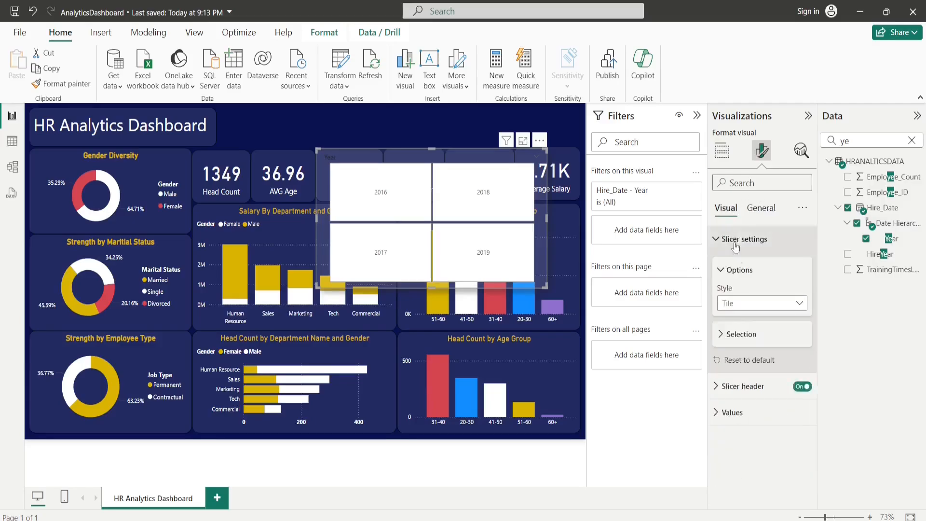
{"action": "left_click", "coordinate": [720, 271]}
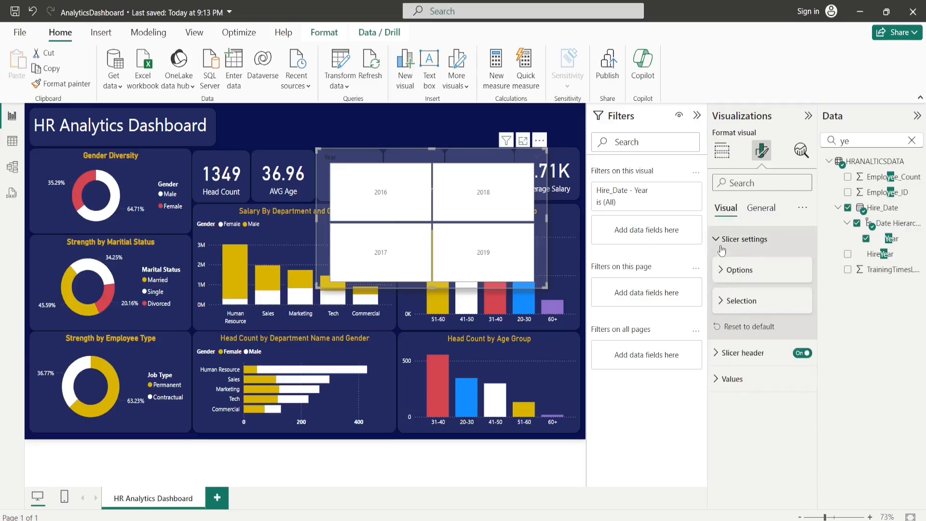
{"action": "left_click", "coordinate": [712, 379]}
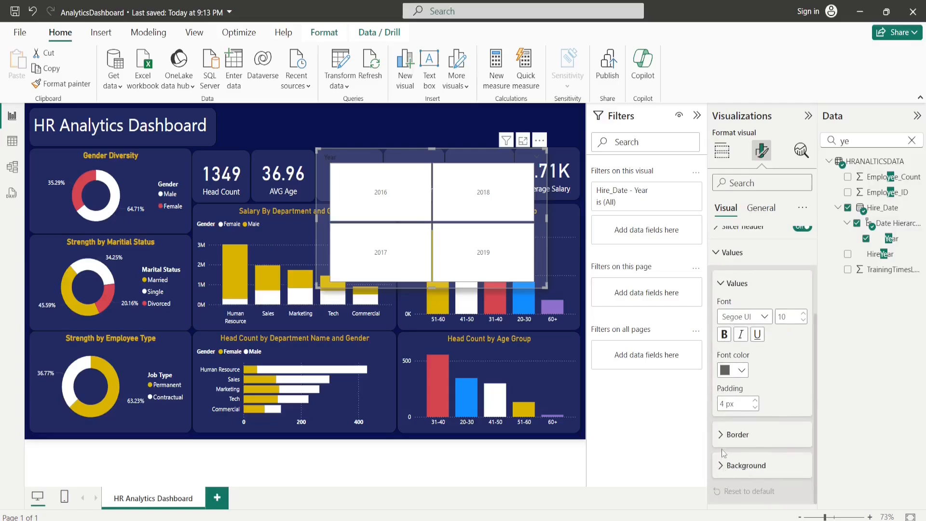
{"action": "scroll", "coordinate": [771, 445], "scroll_direction": "up", "scroll_amount": 3}
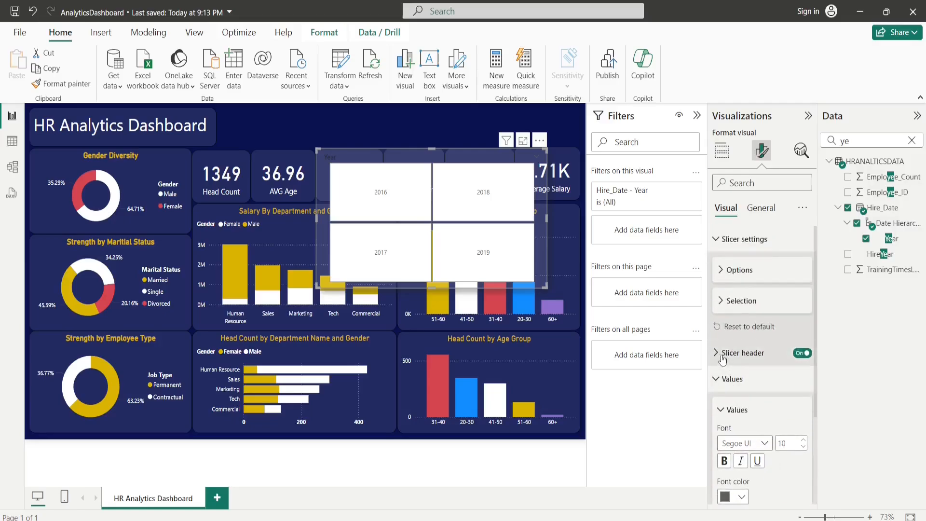
{"action": "left_click", "coordinate": [743, 353]}
{"action": "scroll", "coordinate": [774, 363], "scroll_direction": "down", "scroll_amount": 4}
{"action": "scroll", "coordinate": [774, 363], "scroll_direction": "down", "scroll_amount": 4}
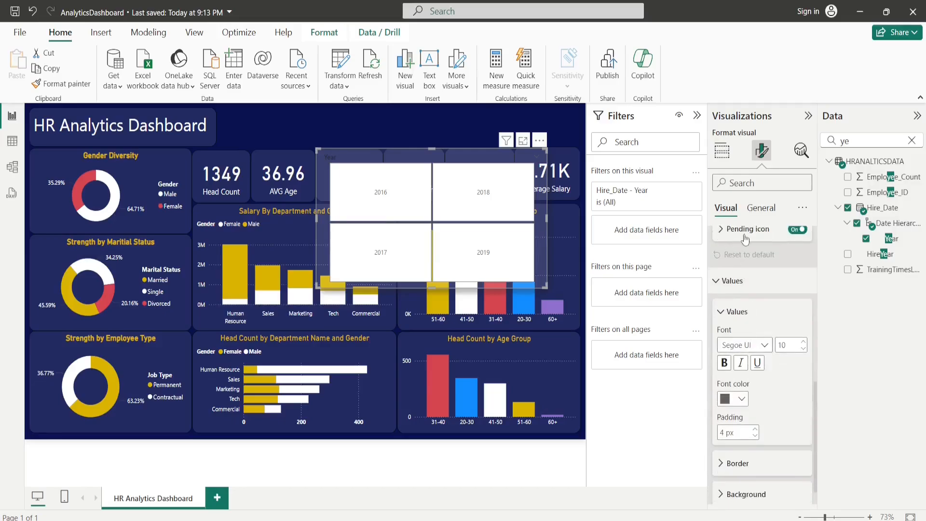
{"action": "left_click", "coordinate": [723, 231]}
{"action": "scroll", "coordinate": [790, 345], "scroll_direction": "down", "scroll_amount": 5}
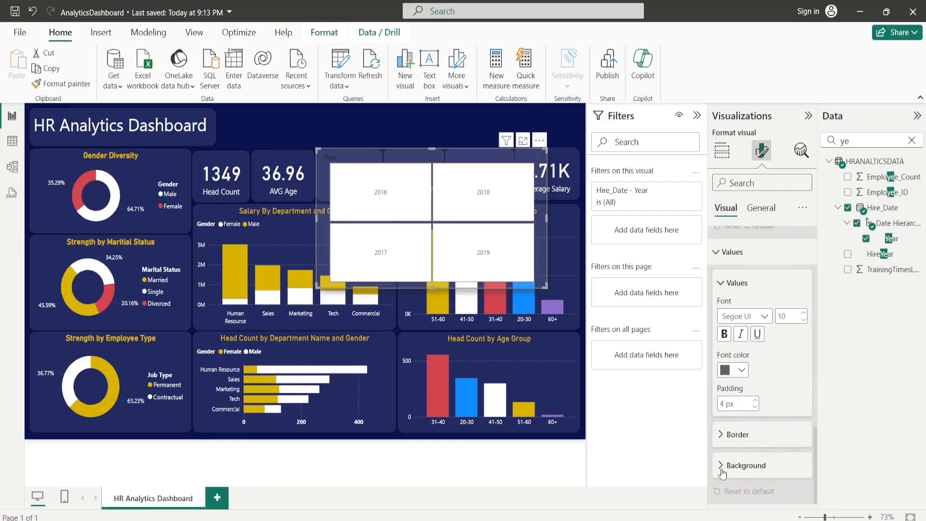
Step: Set the background color of the Year slicer's values to dark blue
{"action": "left_click", "coordinate": [722, 465]}
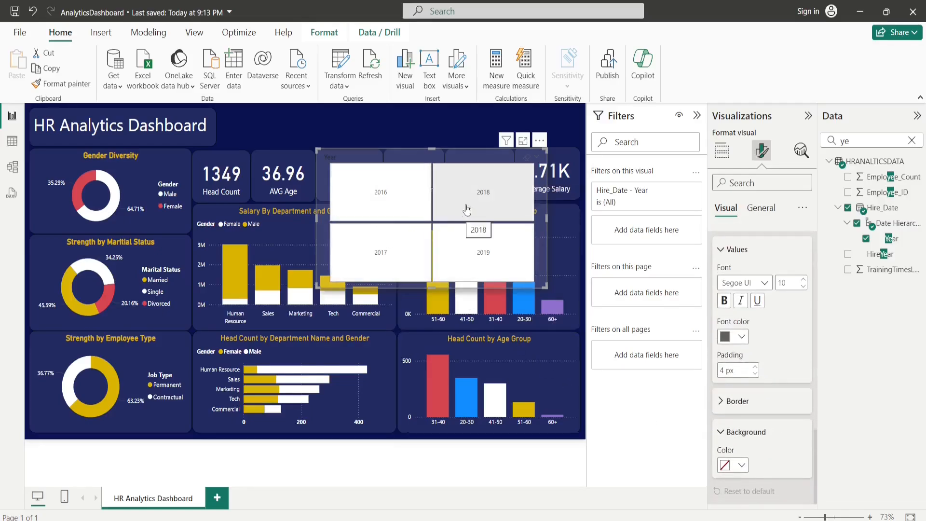
{"action": "left_click", "coordinate": [742, 466]}
{"action": "left_click", "coordinate": [770, 436]}
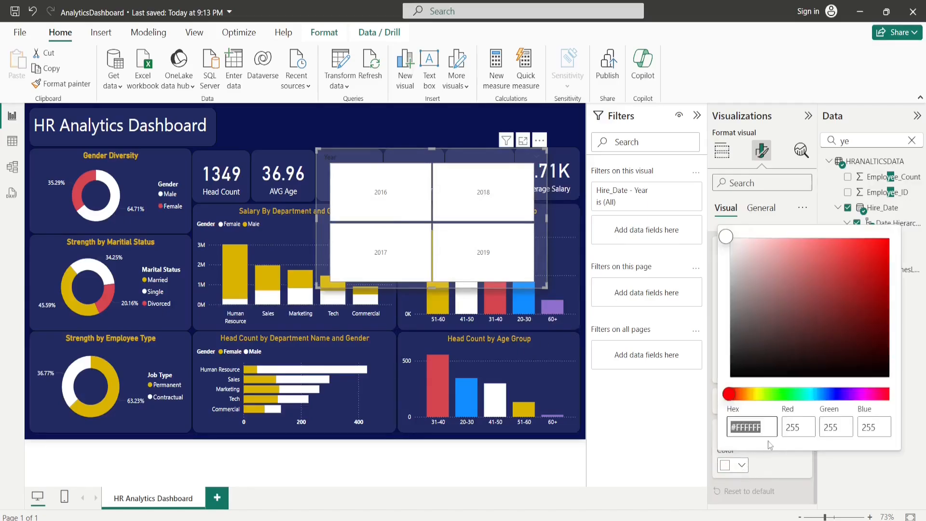
{"action": "left_click", "coordinate": [741, 466]}
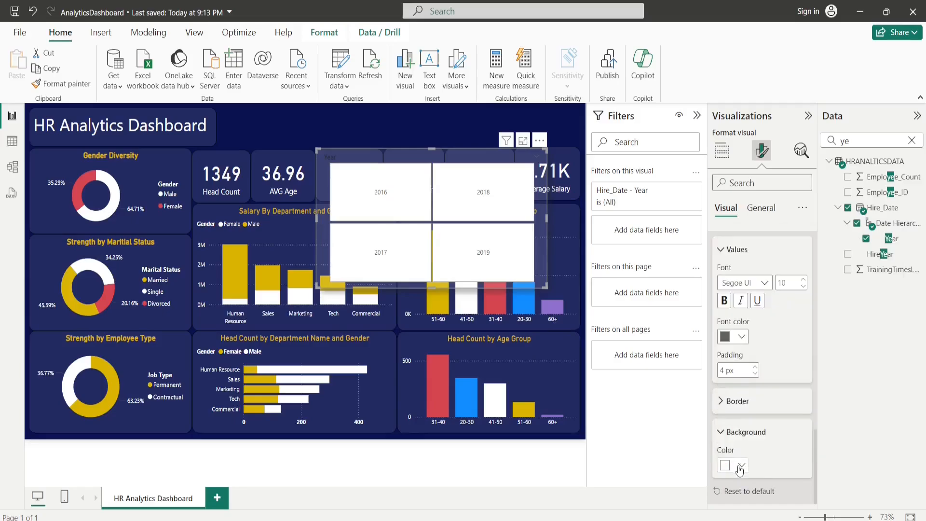
{"action": "left_click", "coordinate": [742, 466]}
{"action": "left_click", "coordinate": [753, 413]}
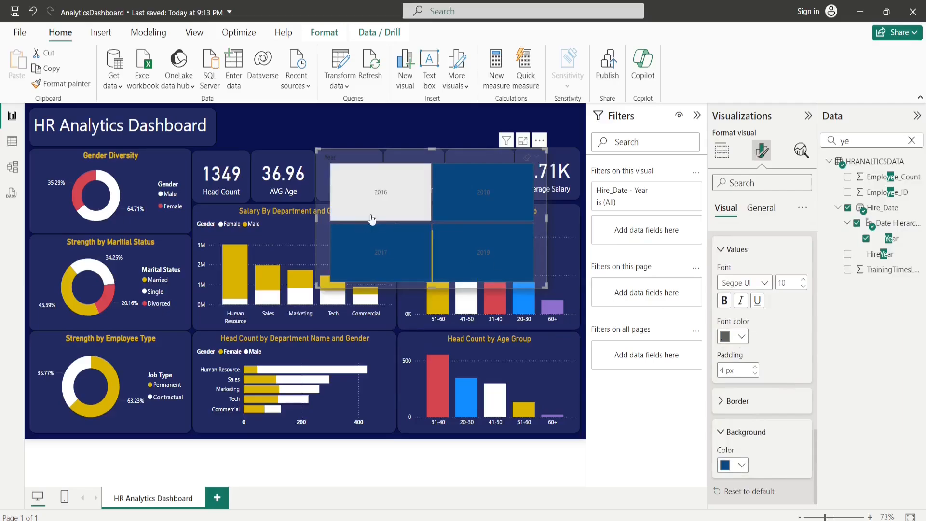
Step: Set the font color of the Year slicer's values to white and make them bold
{"action": "left_click", "coordinate": [742, 337]}
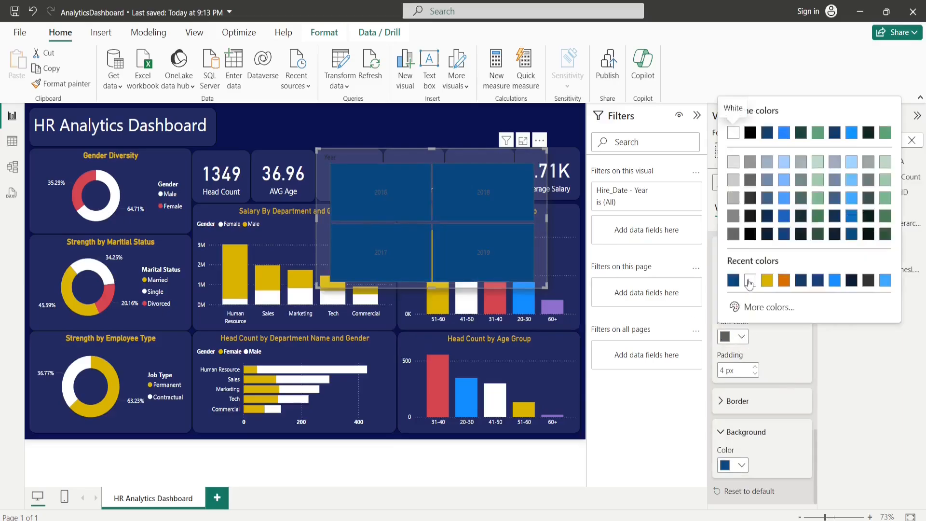
{"action": "left_click", "coordinate": [730, 132]}
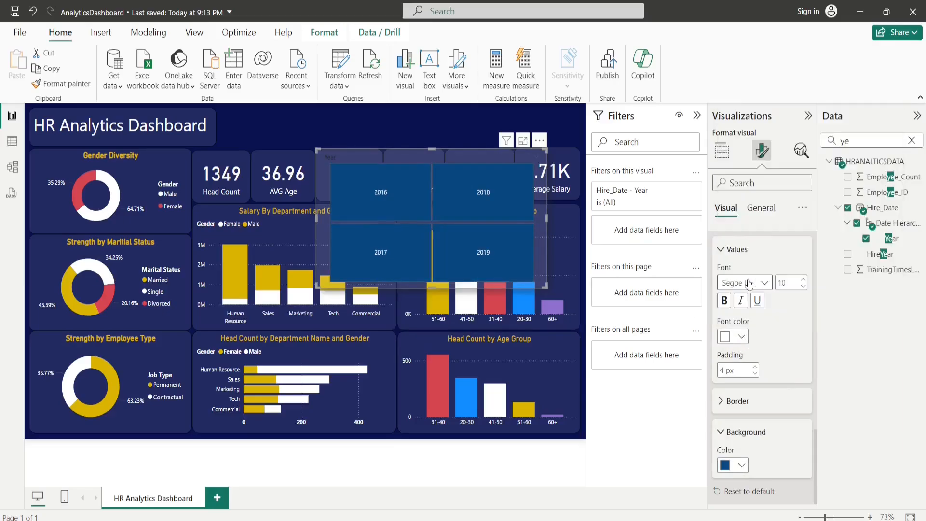
{"action": "left_click", "coordinate": [724, 302]}
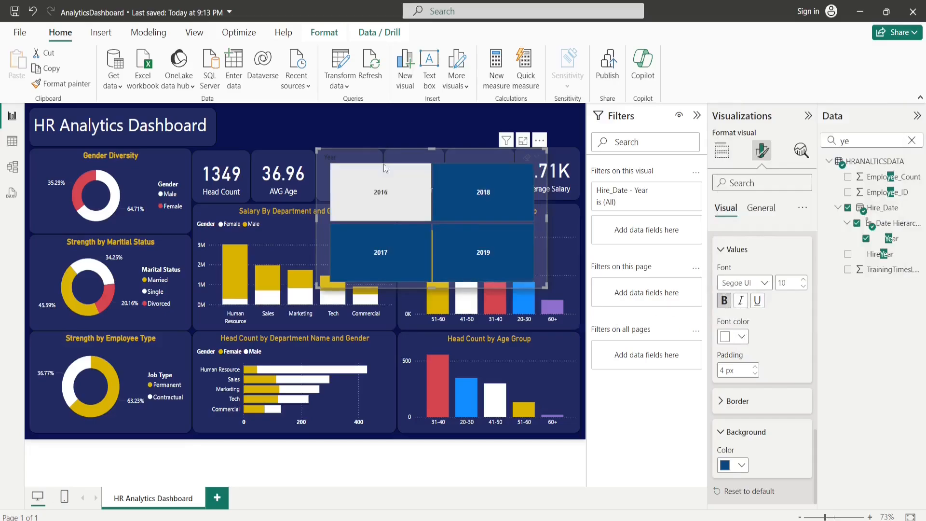
Step: Move the Year slicer beside the dashboard title and resize it into a wide strip showing all years in one row
{"action": "left_click_drag", "start_coordinate": [406, 159], "coordinate": [315, 118]}
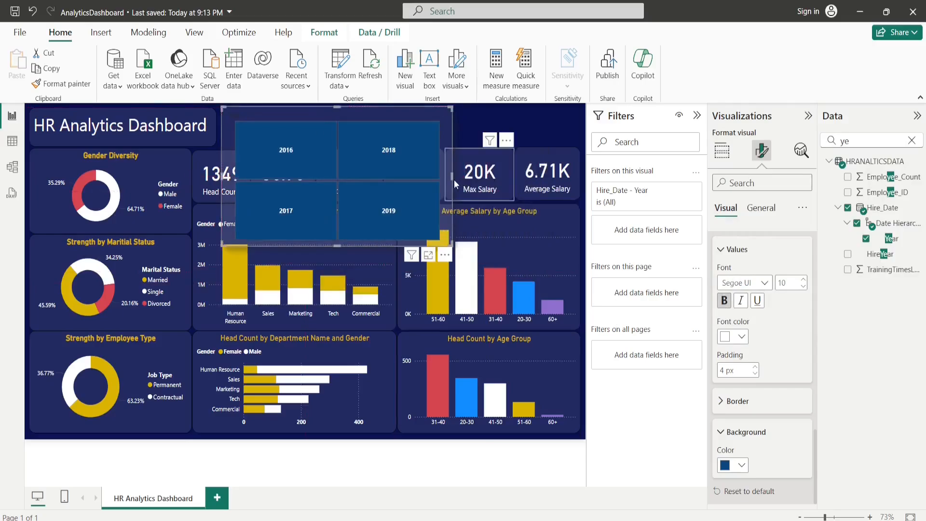
{"action": "left_click_drag", "start_coordinate": [453, 180], "coordinate": [574, 180]}
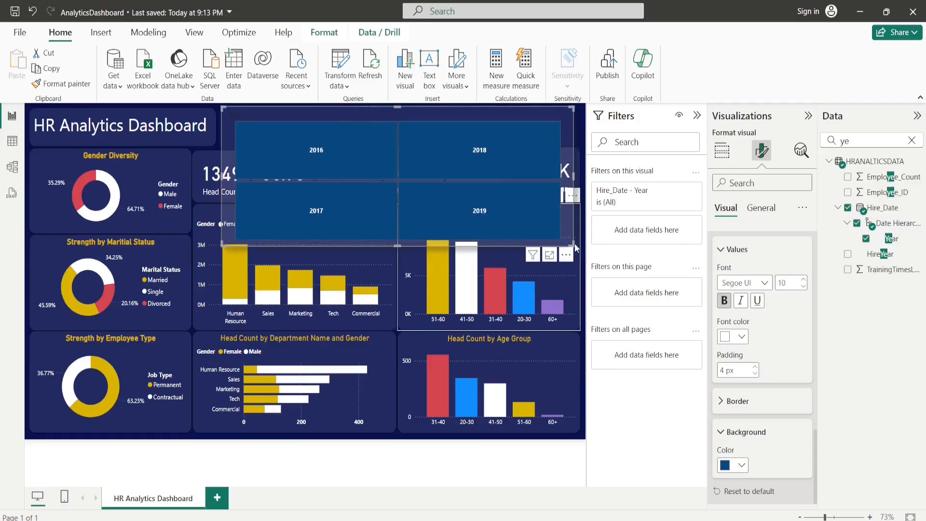
{"action": "left_click_drag", "start_coordinate": [574, 243], "coordinate": [588, 145]}
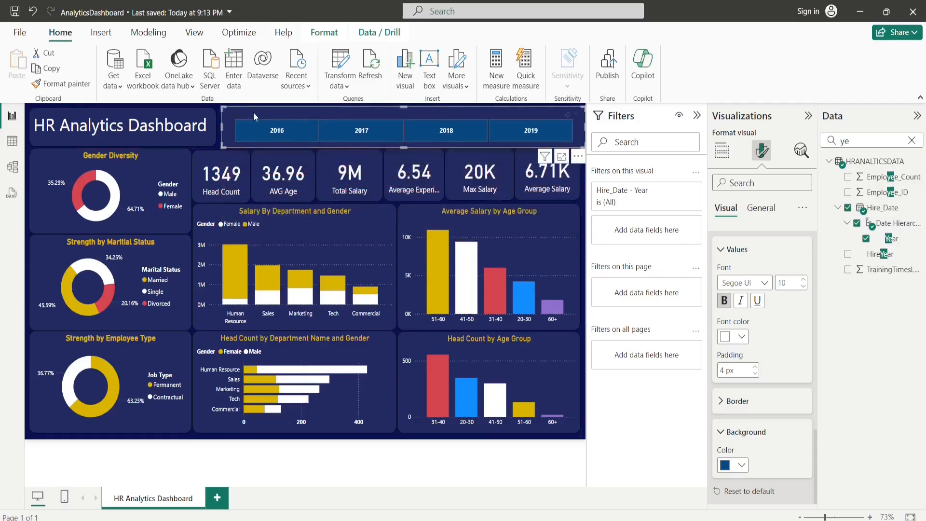
Step: Clear the title text in the Year slicer's header and narrow the slicer to align with the right edge of the charts below
{"action": "left_click", "coordinate": [732, 256]}
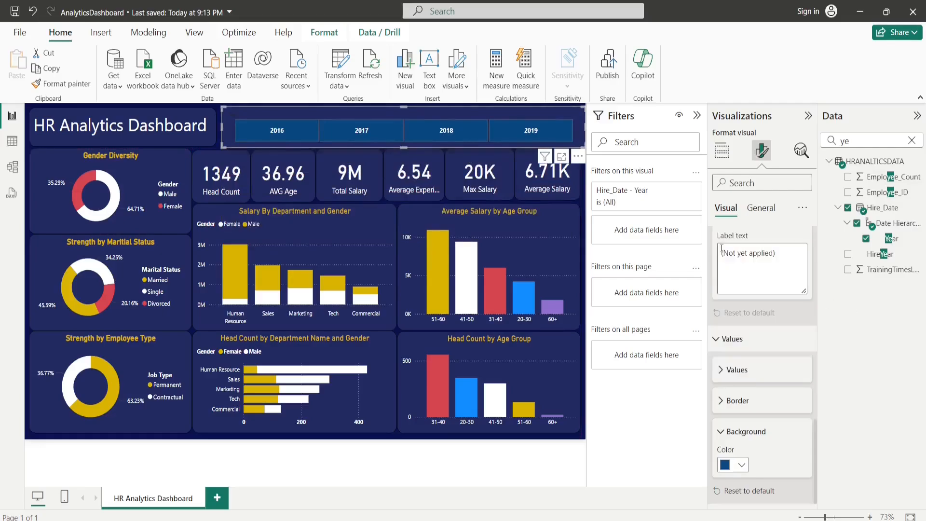
{"action": "scroll", "coordinate": [760, 290], "scroll_direction": "up", "scroll_amount": 5}
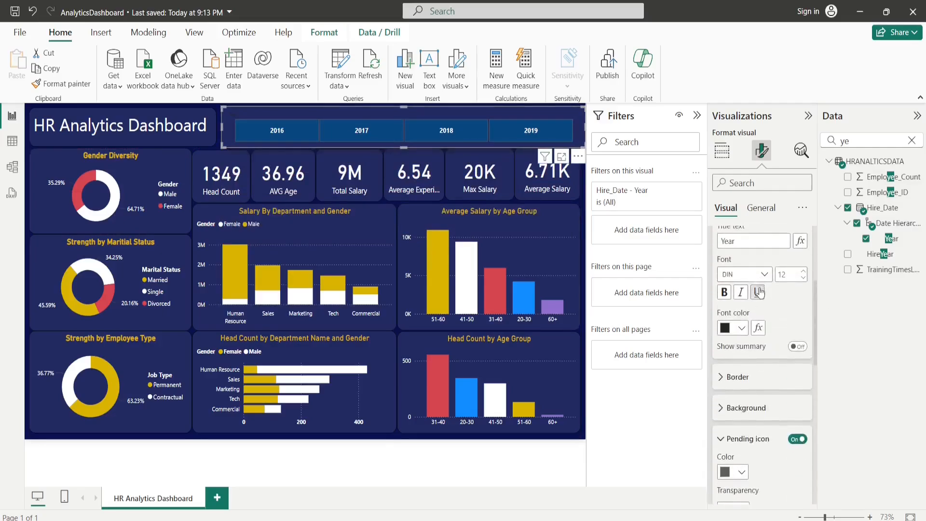
{"action": "scroll", "coordinate": [761, 290], "scroll_direction": "up", "scroll_amount": 2}
{"action": "key", "text": "ctrl+a"}
{"action": "key", "text": "BackSpace"}
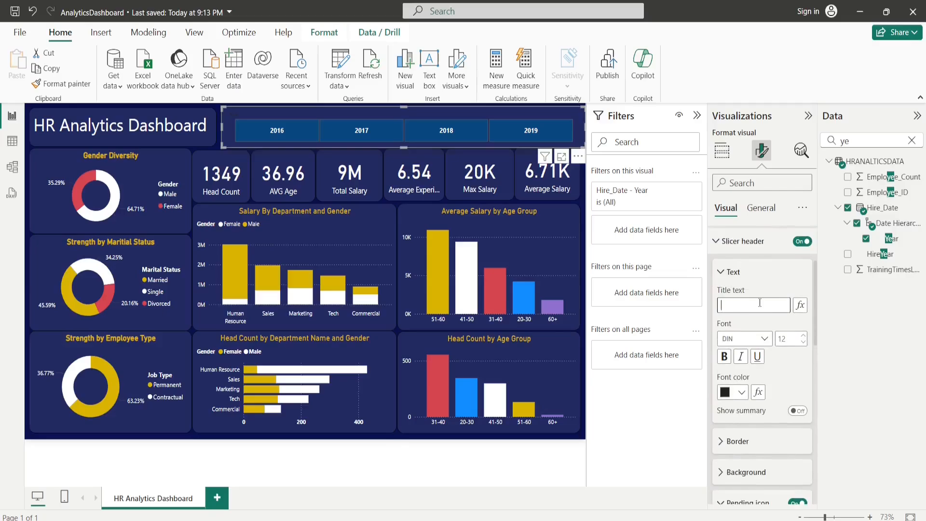
{"action": "left_click", "coordinate": [726, 275]}
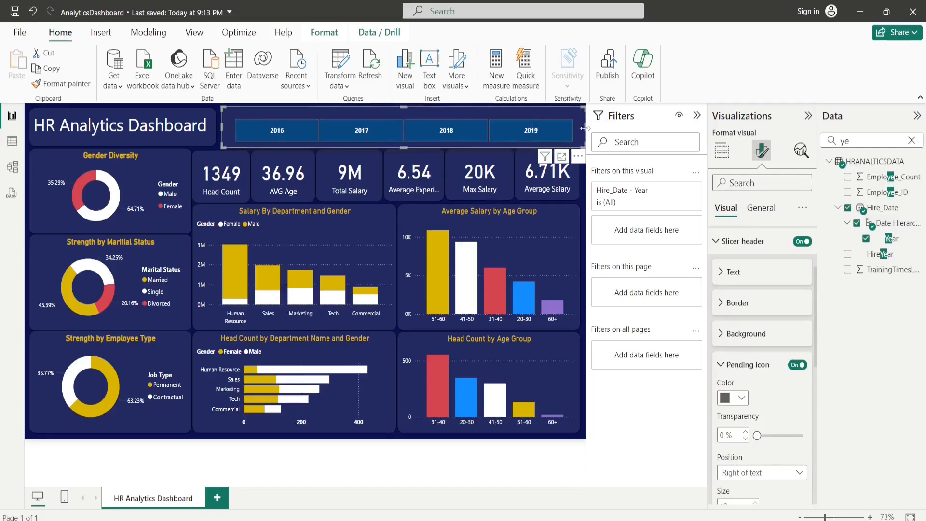
{"action": "left_click_drag", "start_coordinate": [584, 128], "coordinate": [578, 128]}
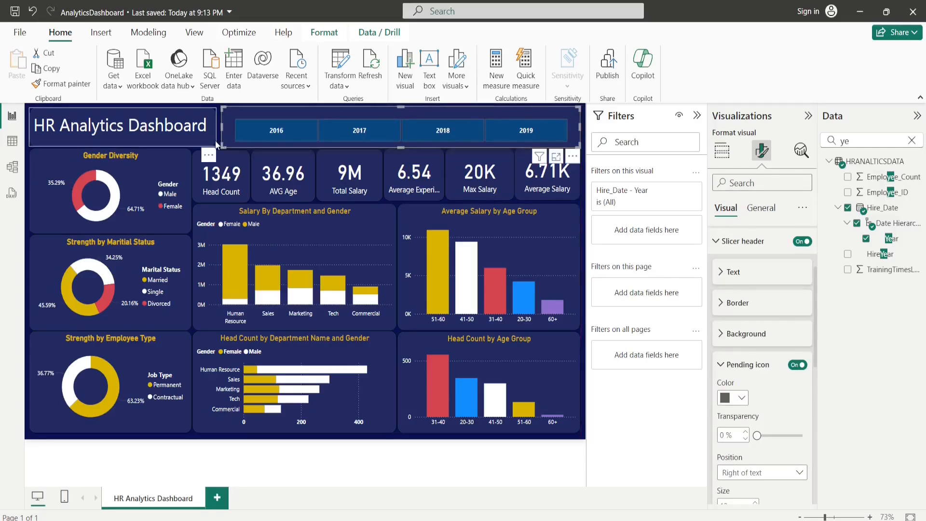
{"action": "left_click", "coordinate": [219, 139]}
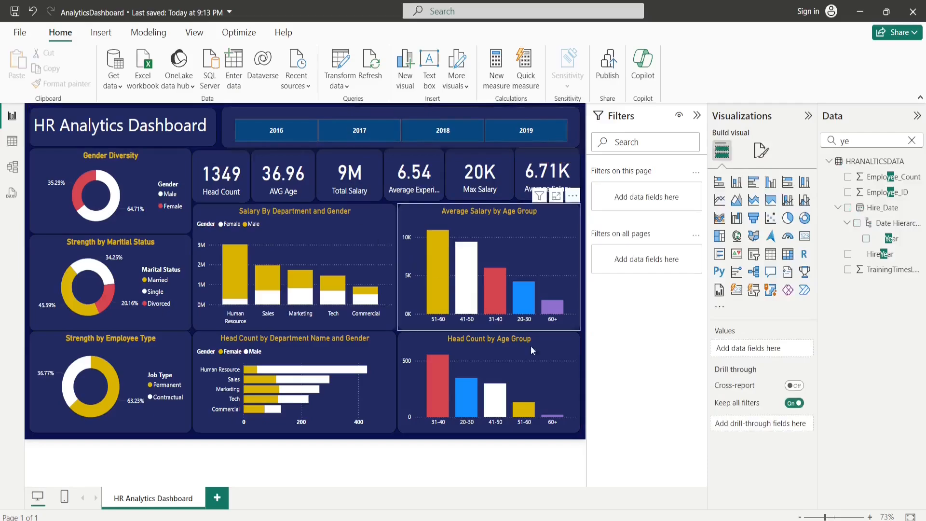
Step: Test the Year slicer by filtering the dashboard by 2016, 2017, 2018 and 2019 in turn
{"action": "left_click", "coordinate": [273, 138]}
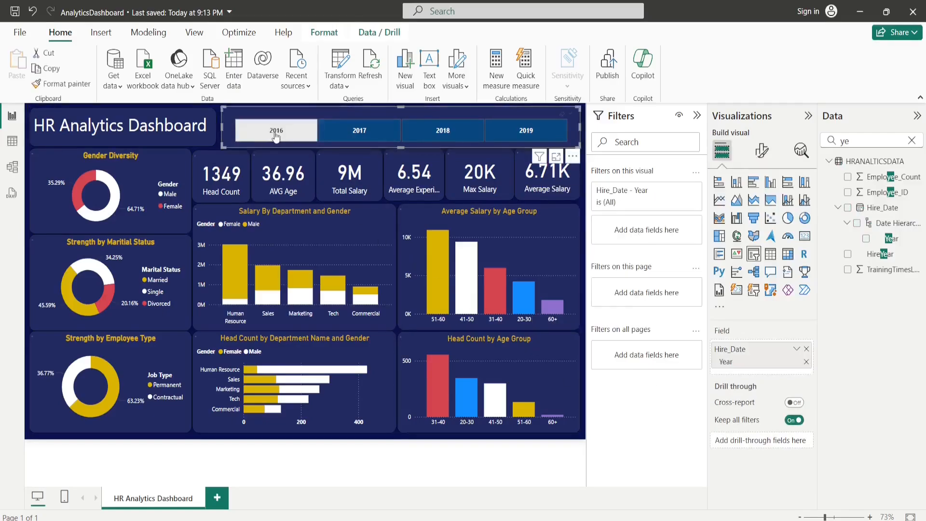
{"action": "left_click", "coordinate": [356, 138]}
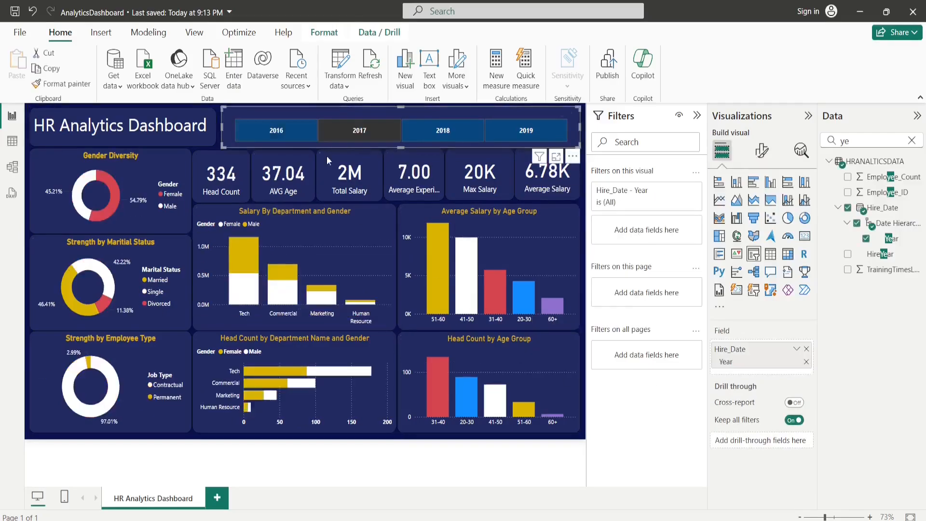
{"action": "left_click", "coordinate": [441, 137]}
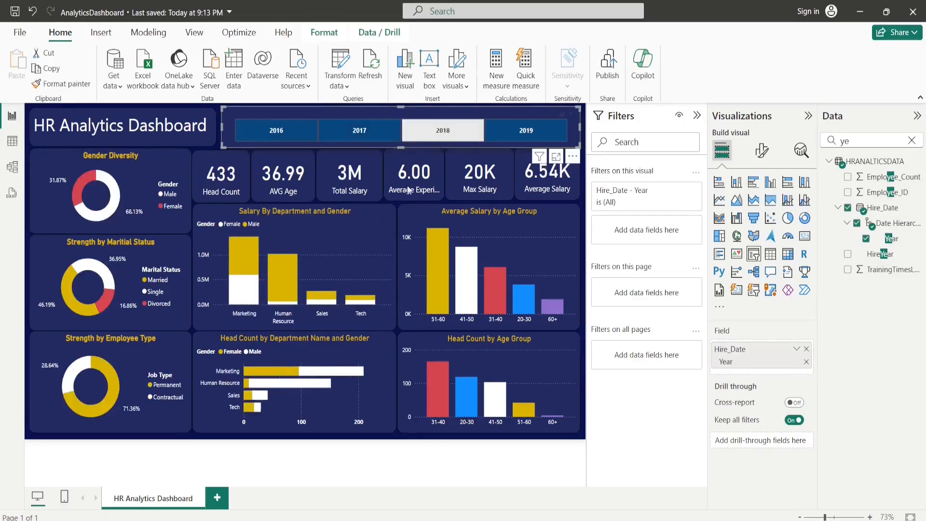
{"action": "left_click", "coordinate": [526, 133]}
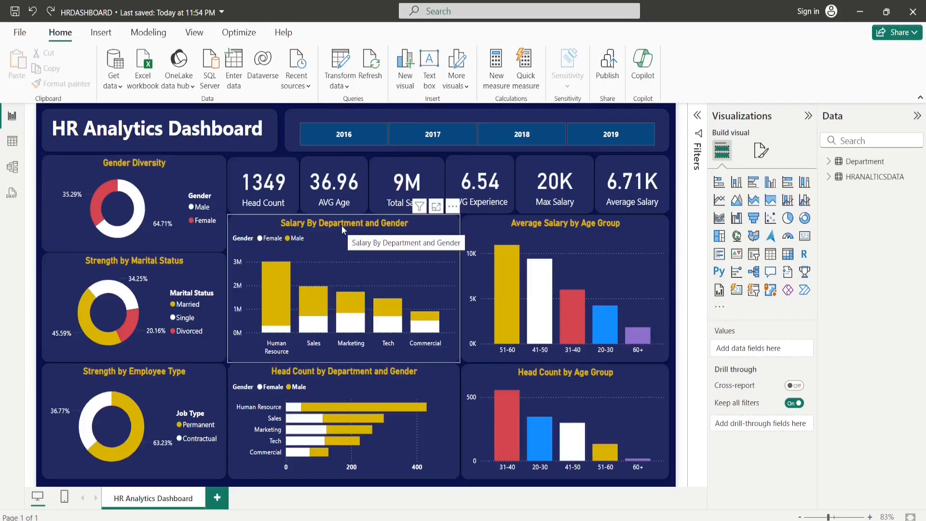
Step: Export the HR Analytics Dashboard report to PDF and look over the exported page
{"action": "mouse_move", "coordinate": [565, 303]}
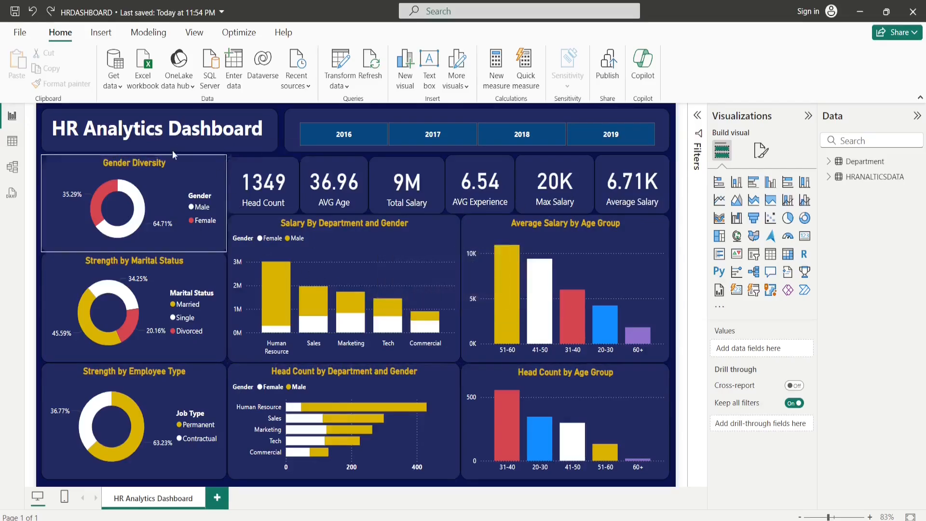
{"action": "left_click", "coordinate": [20, 33]}
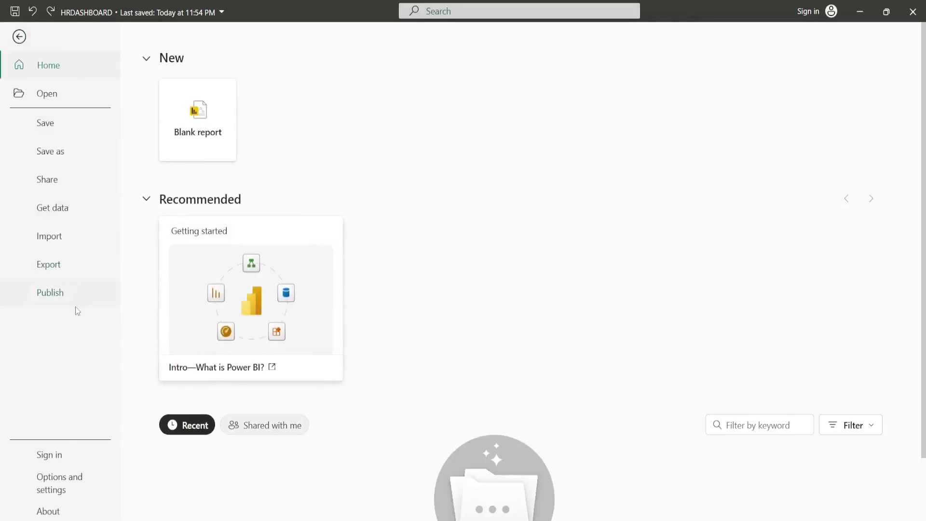
{"action": "left_click", "coordinate": [49, 266]}
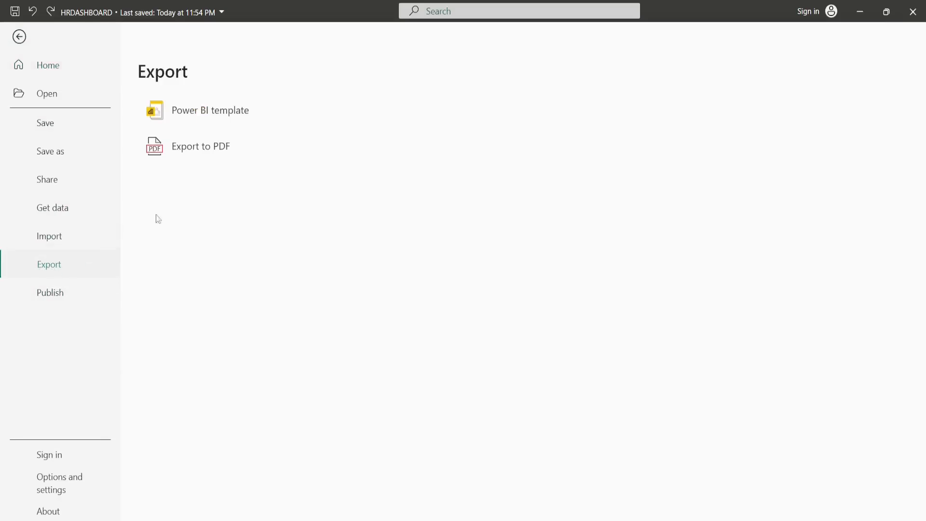
{"action": "left_click", "coordinate": [197, 152]}
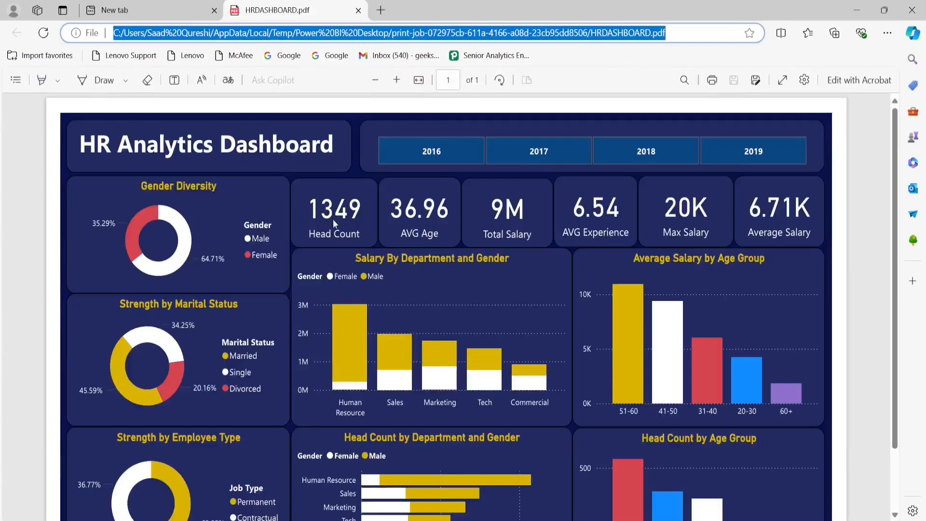
{"action": "scroll", "coordinate": [335, 218], "scroll_direction": "down", "scroll_amount": 2}
{"action": "scroll", "coordinate": [432, 238], "scroll_direction": "up", "scroll_amount": 2}
{"action": "scroll", "coordinate": [138, 131], "scroll_direction": "down", "scroll_amount": 2}
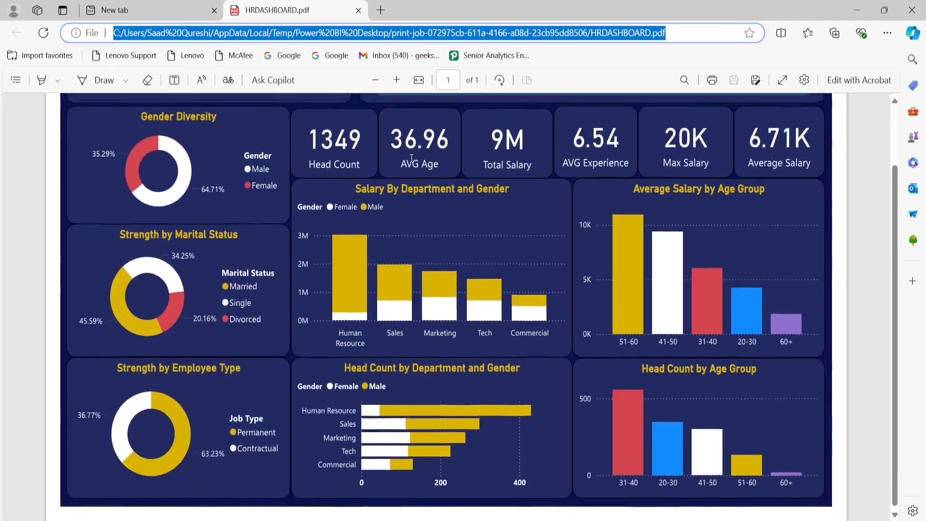
{"action": "scroll", "coordinate": [631, 366], "scroll_direction": "up", "scroll_amount": 2}
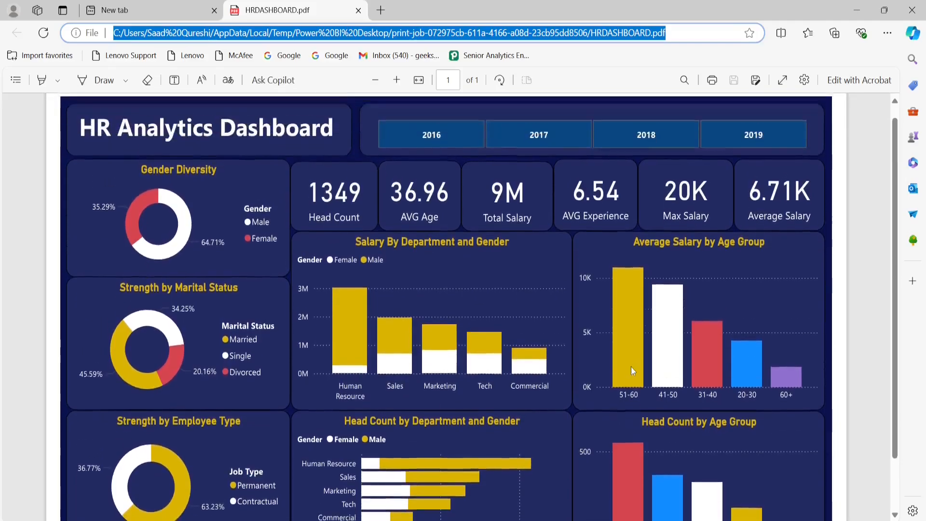